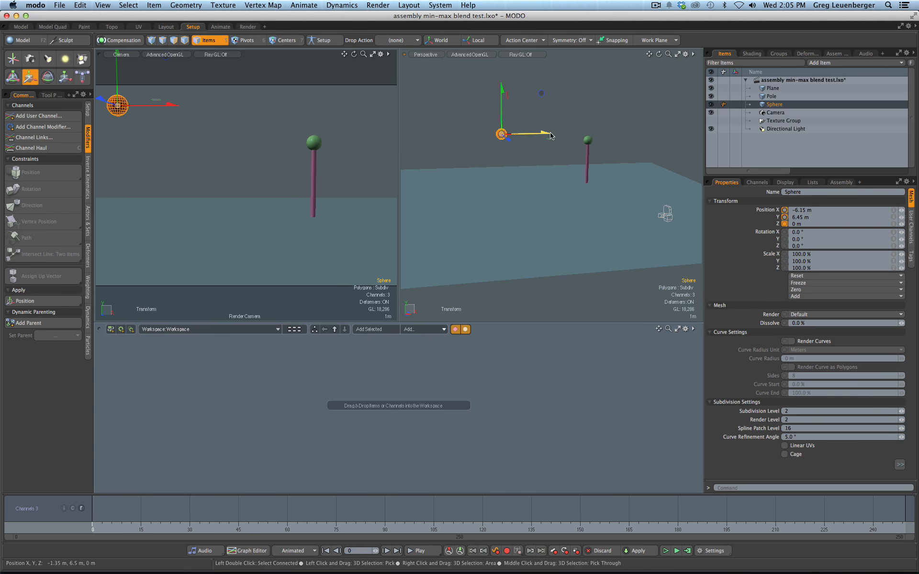
Make the ground plane a static rigid body and show its dynamics properties.
left_click(526, 191)
key("q")
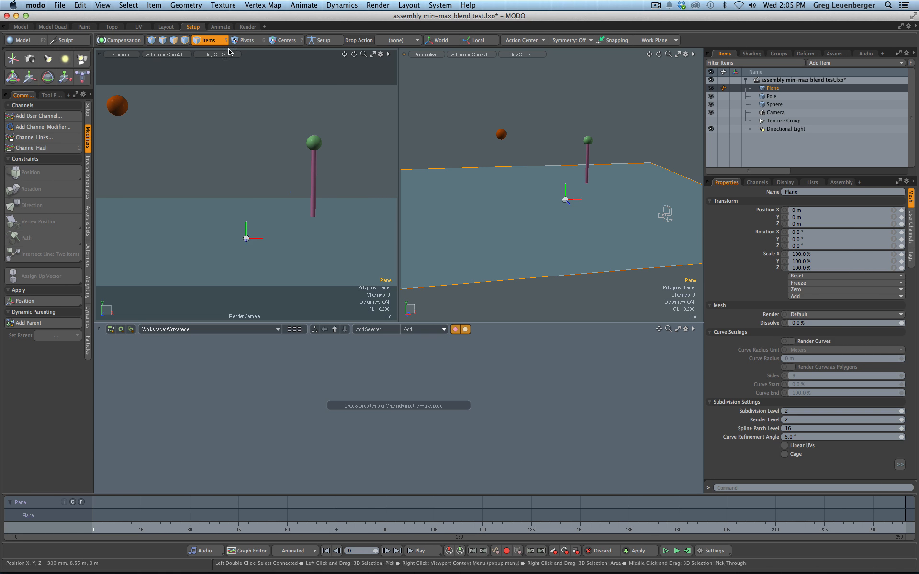
left_click(88, 314)
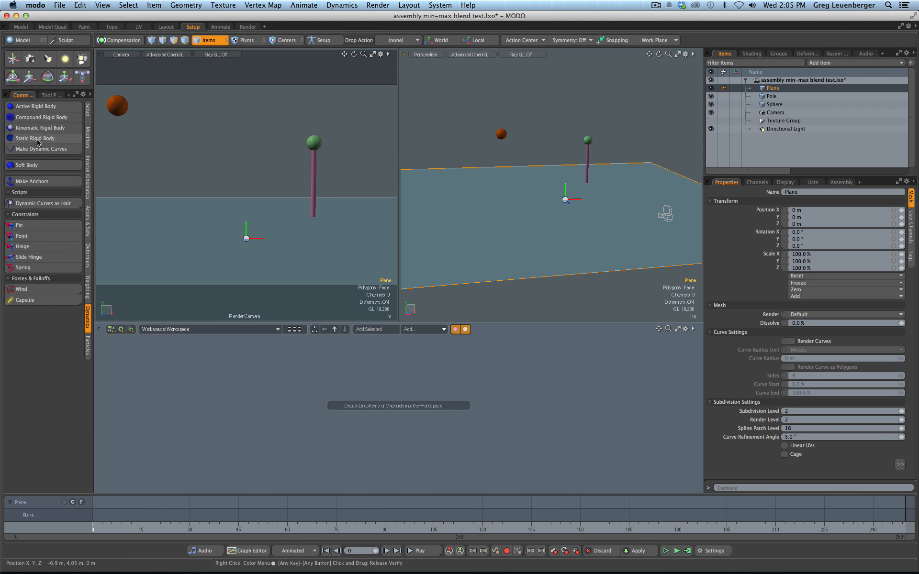
left_click(38, 139)
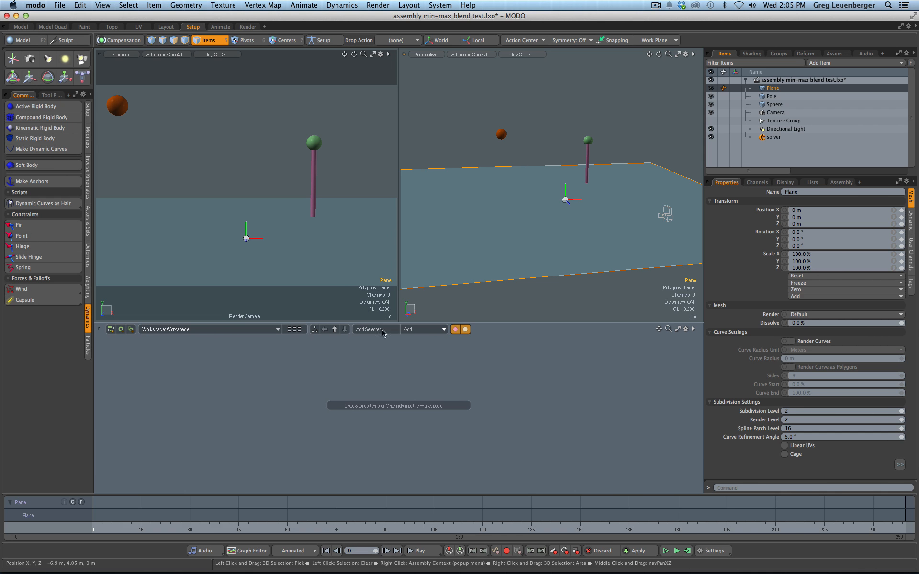
left_click(450, 123)
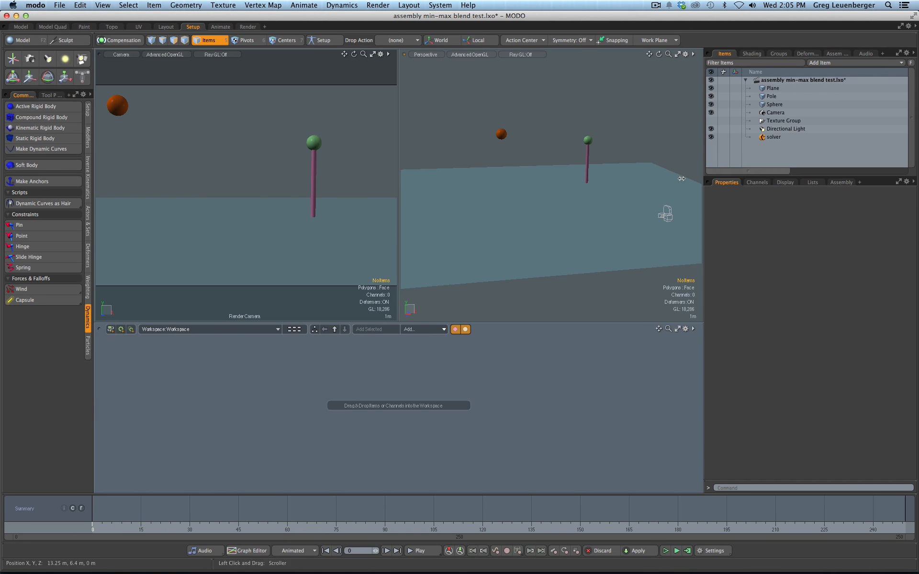
left_click(611, 254)
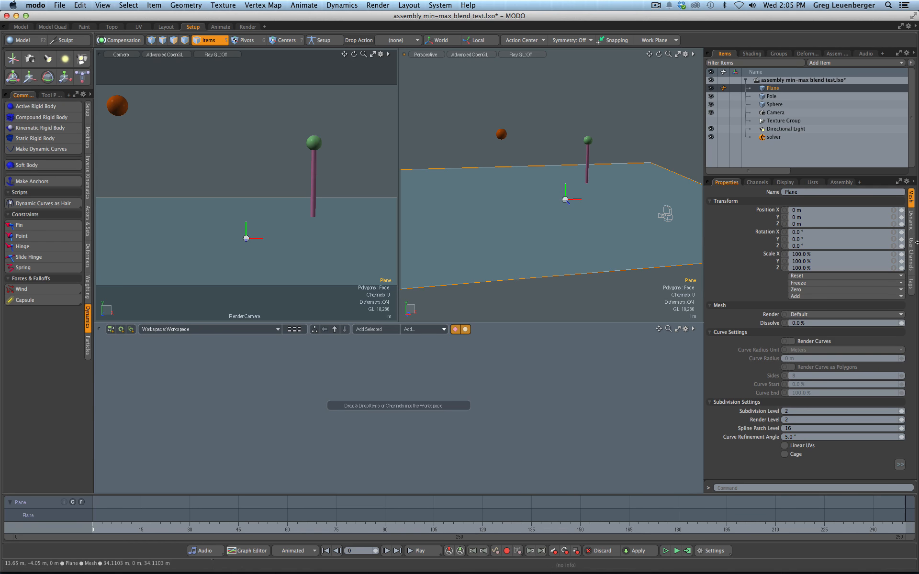
left_click(908, 229)
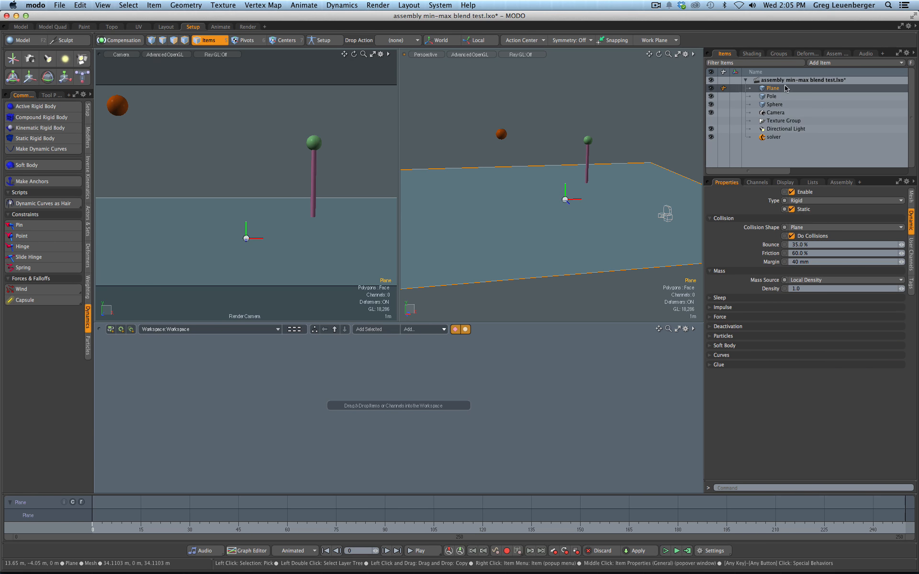
Make the sphere an active rigid body and preview the simulation at the current time.
left_click(775, 105)
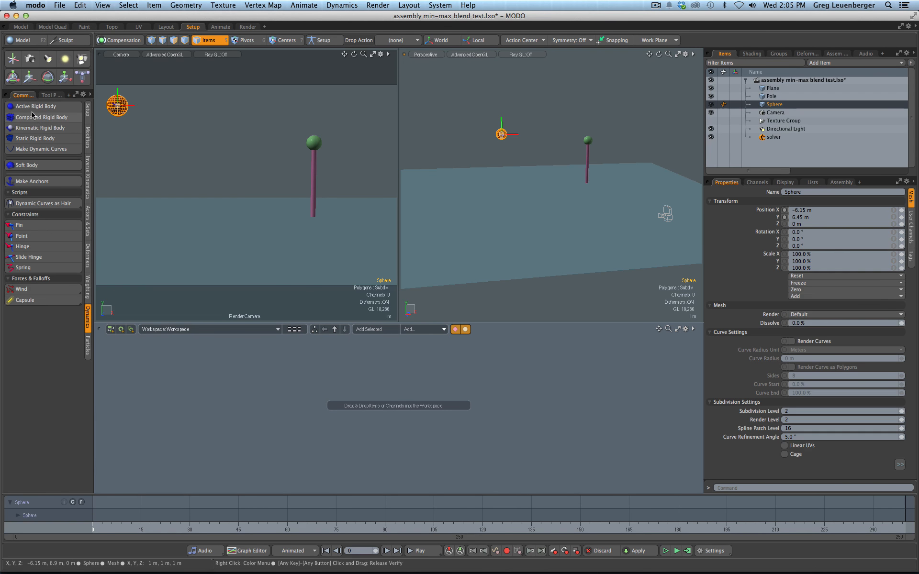
left_click(46, 106)
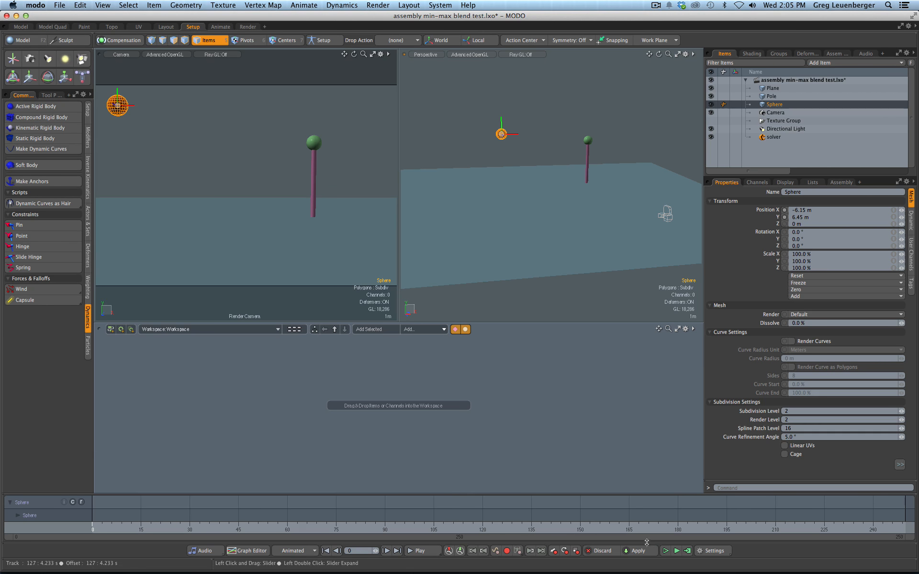
left_click(665, 551)
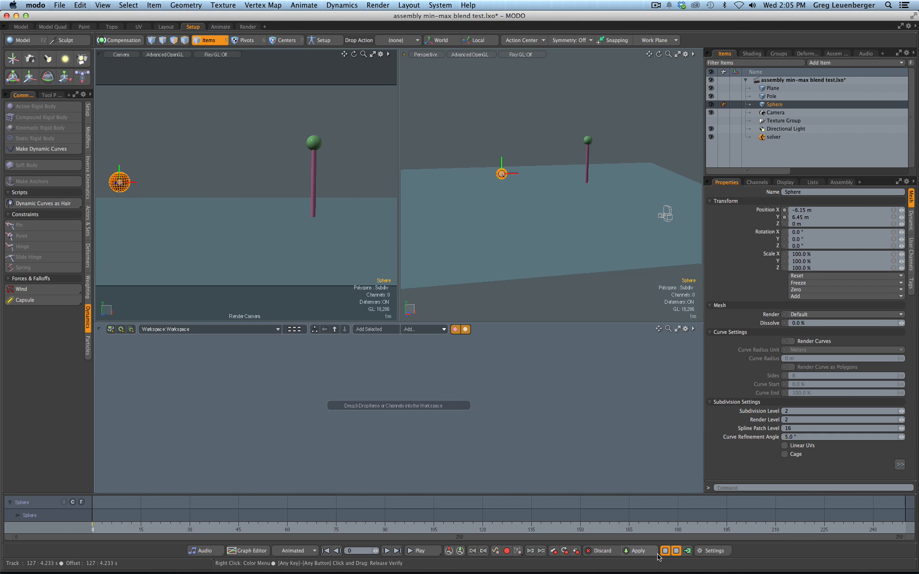
left_click(665, 551)
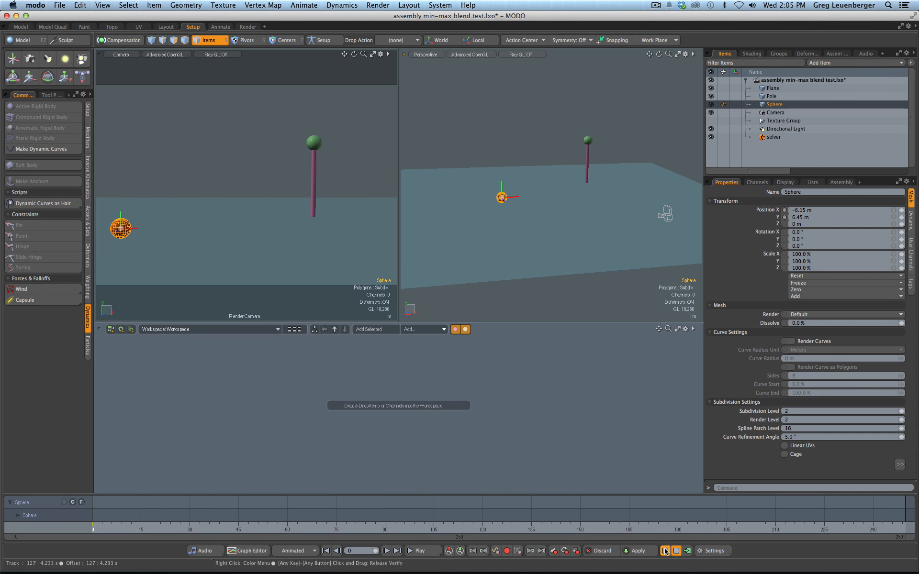
left_click(517, 139)
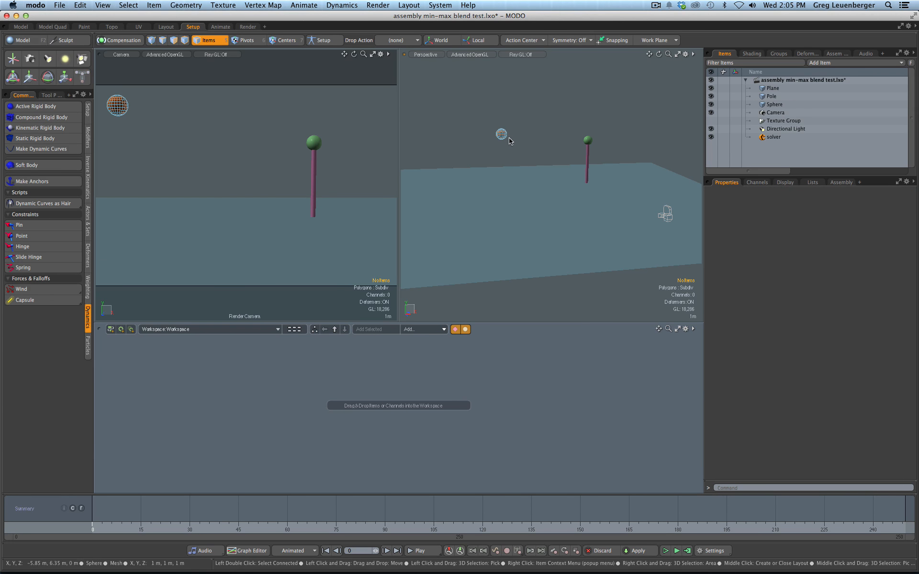
Give the sphere an On Wake impulse of 5 N in X and preview the simulation.
left_click(505, 136)
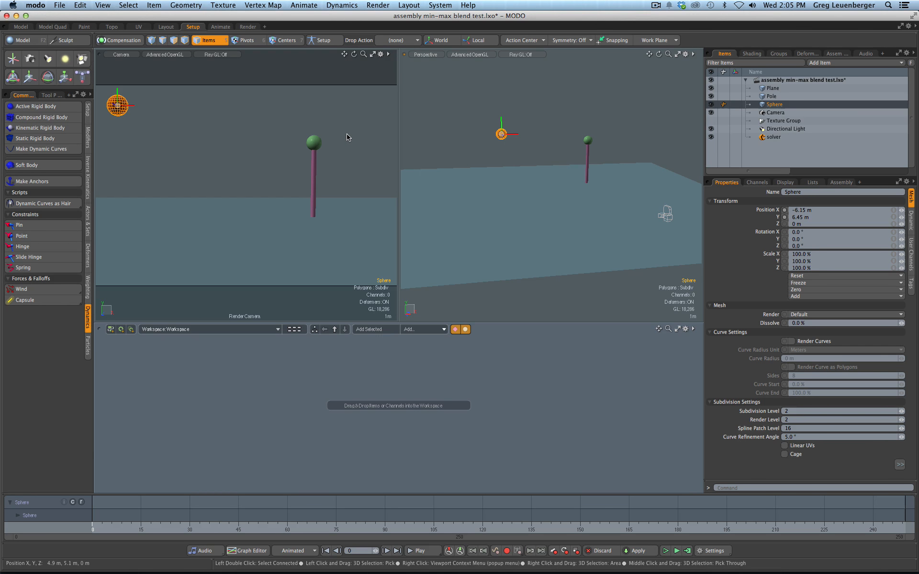
left_click(912, 223)
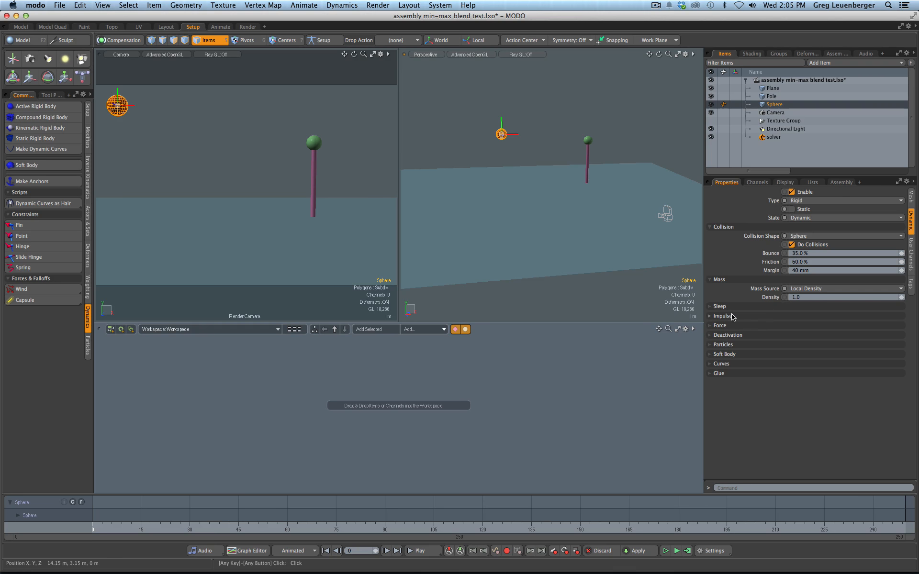
left_click(731, 317)
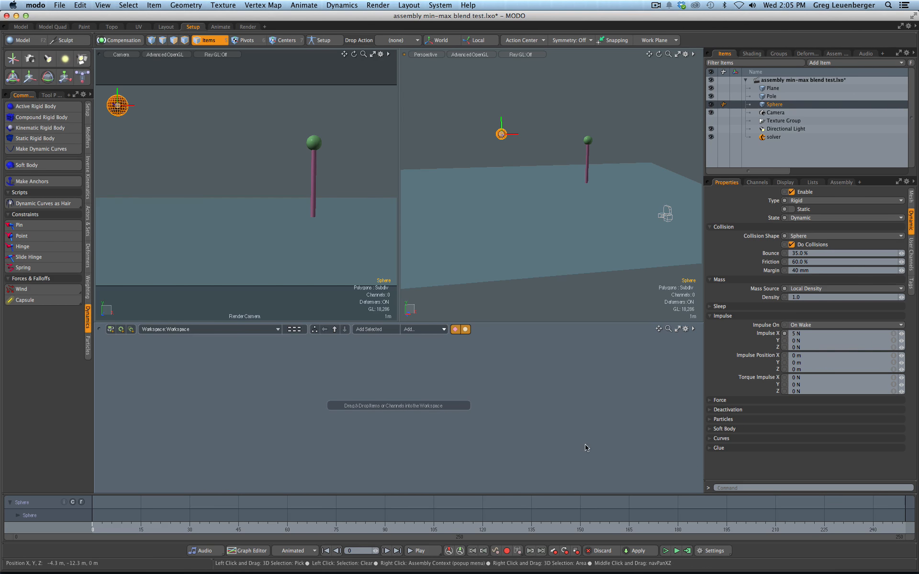
left_click(666, 551)
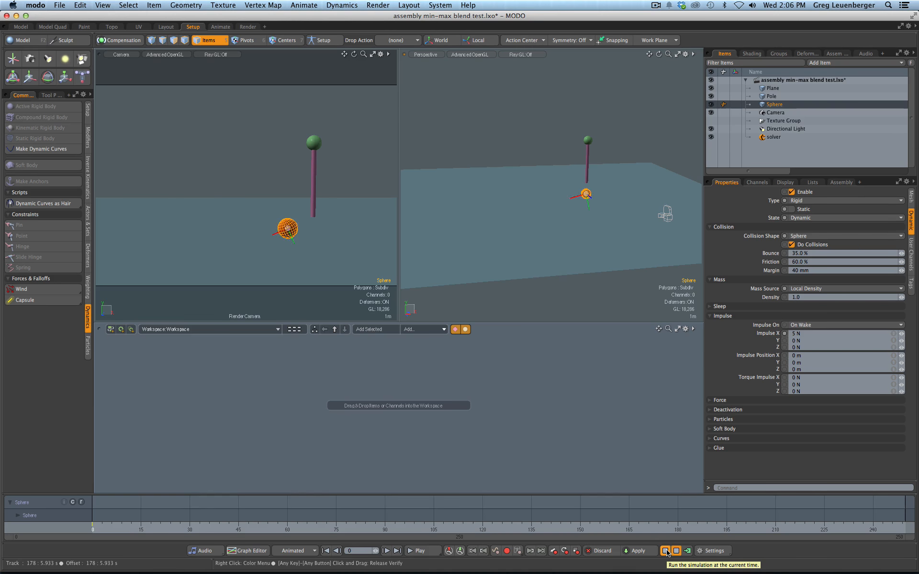
left_click(665, 551)
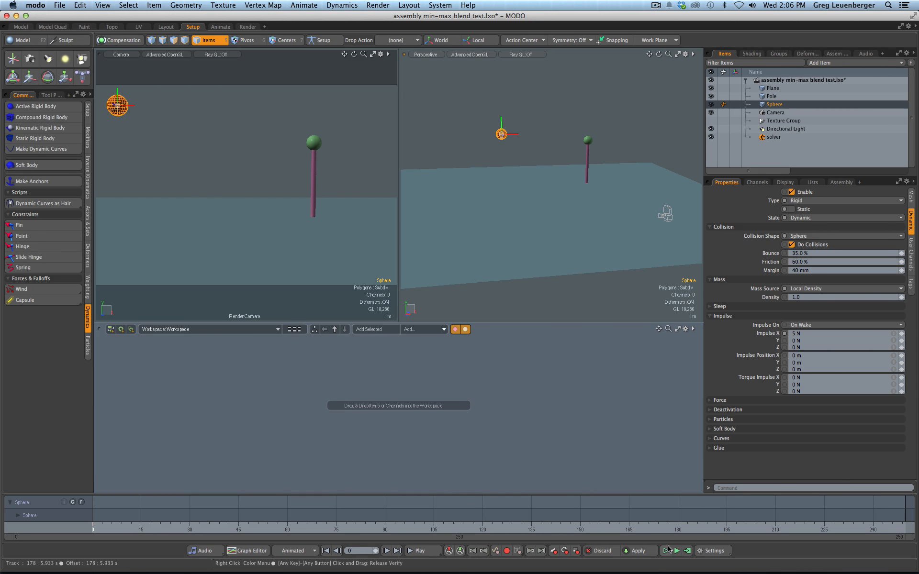
Set Bounce to 65% and Friction to 15% for both the sphere and the plane, and preview the simulation over the scene length.
left_click(210, 267, "shift")
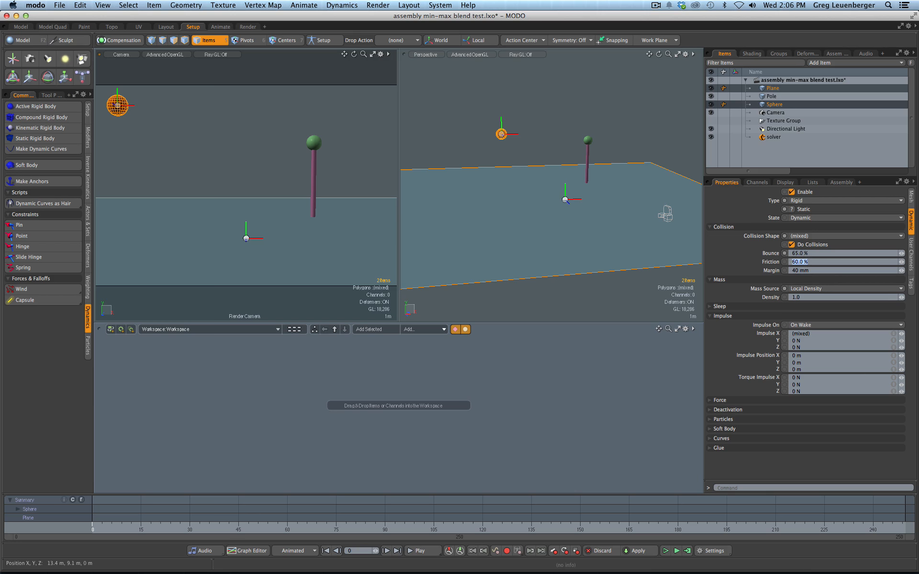
left_click(675, 551)
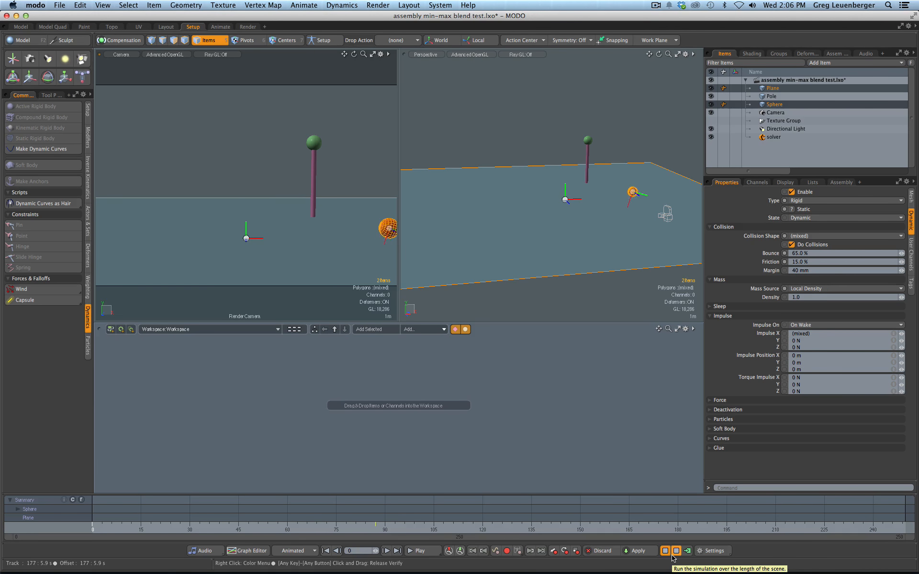
left_click(676, 551)
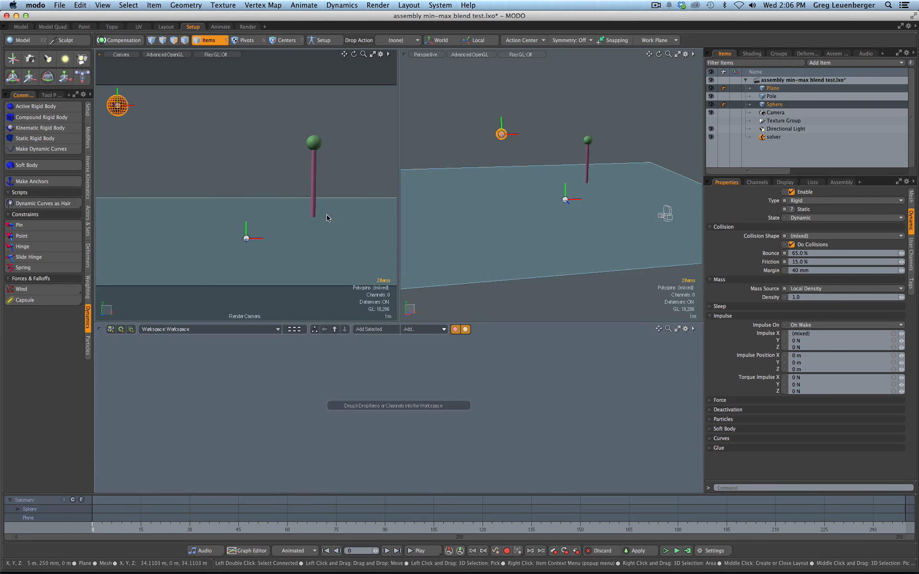
Cache the simulation from 0 to 250 with no preroll and scrub the timeline to check the sphere's motion.
left_click(501, 134)
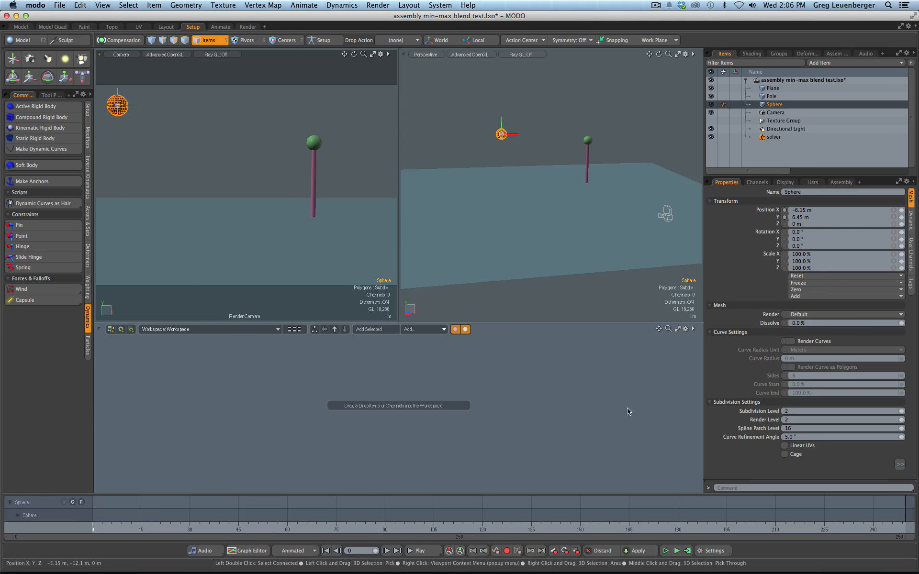
left_click(687, 551)
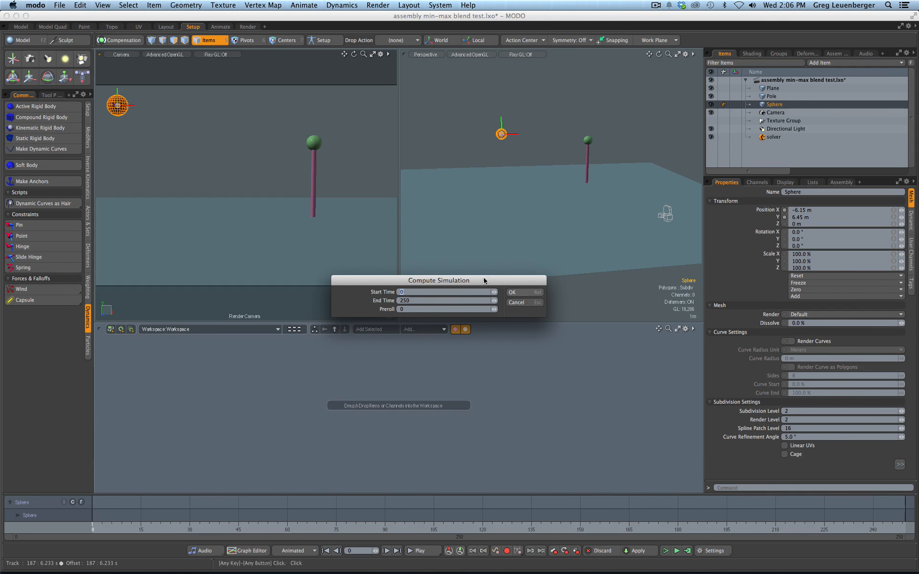
left_click(512, 292)
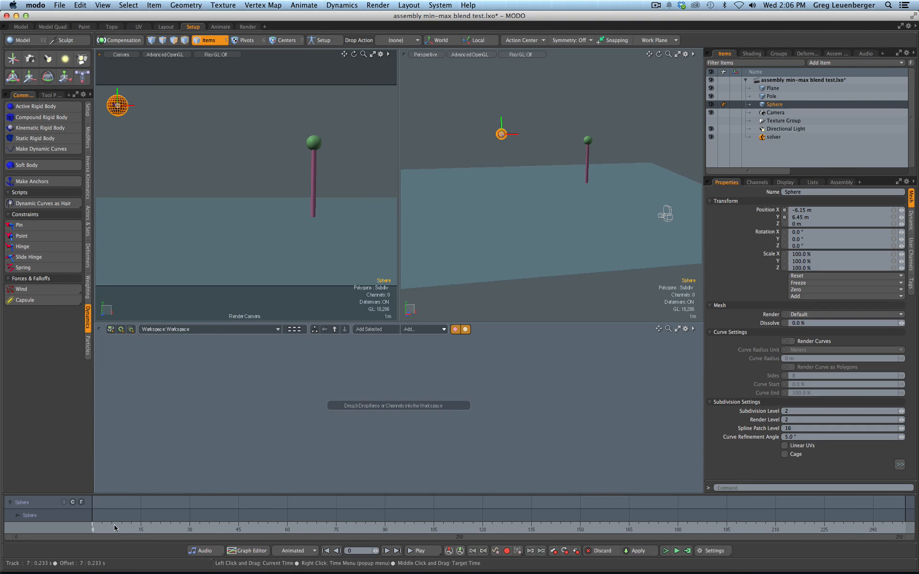
left_click_drag(116, 529, 629, 529)
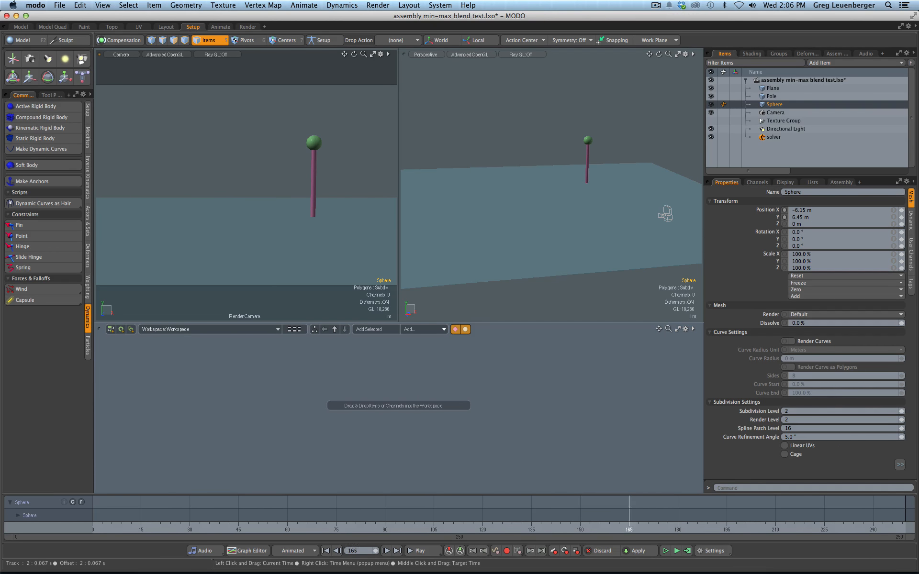
left_click_drag(488, 530, 93, 529)
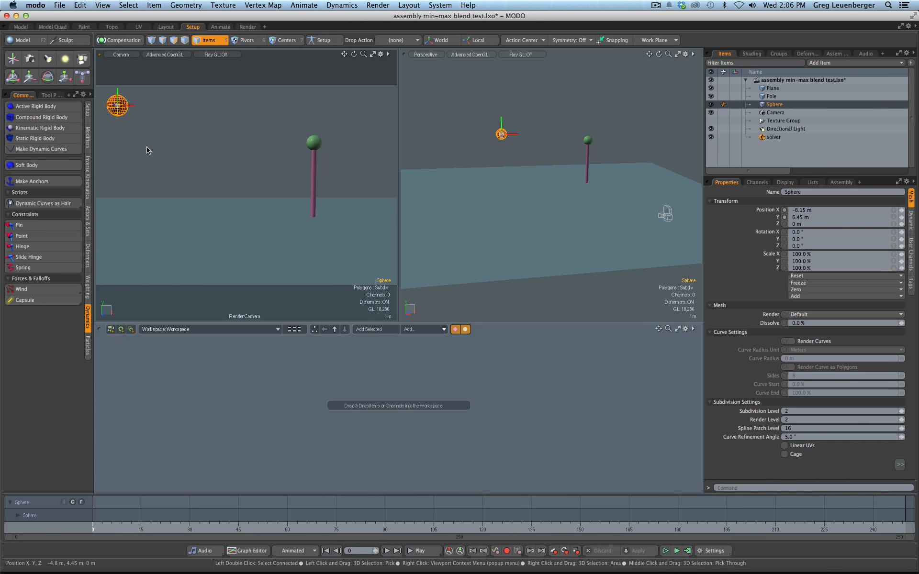
left_click_drag(96, 529, 385, 530)
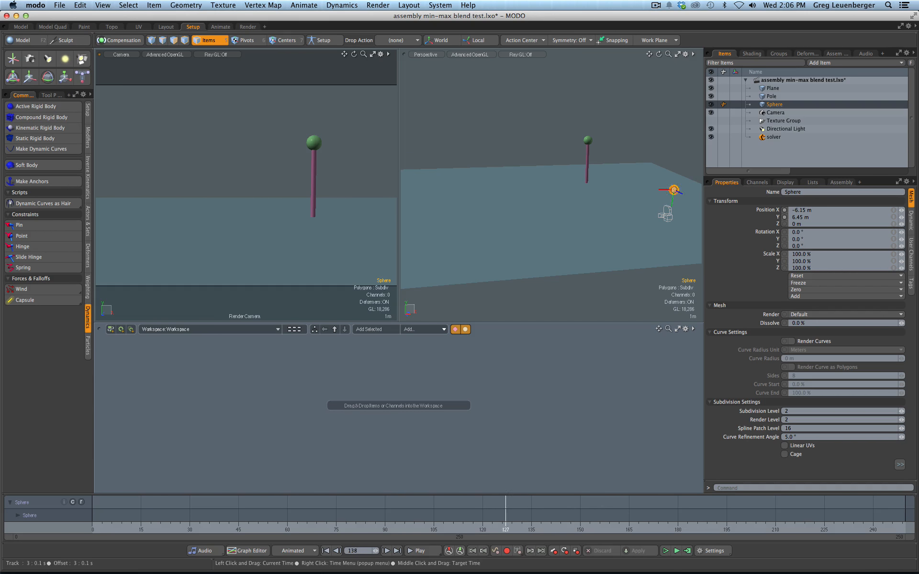
left_click_drag(505, 529, 93, 529)
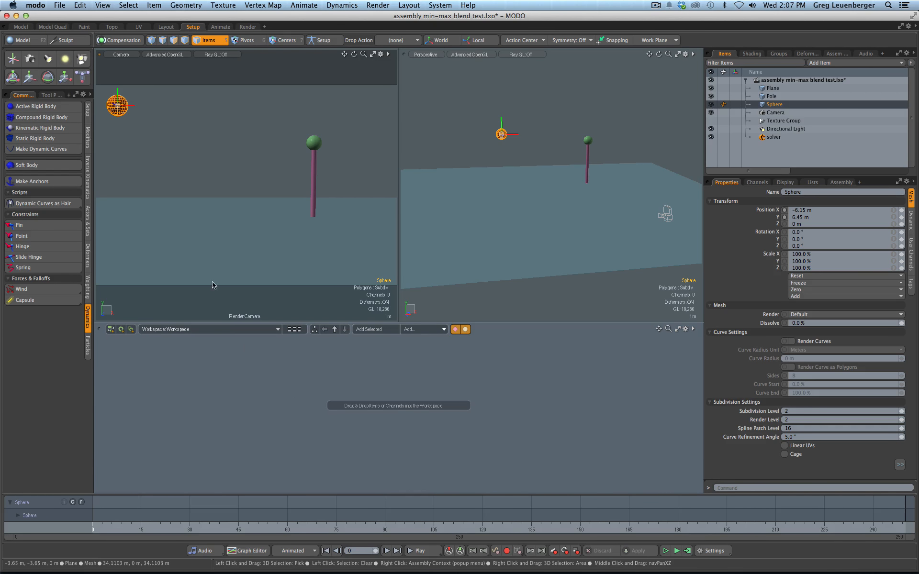
Bake the sphere's motion to keyframes for frames 0 to 249 with Remove Constraints and Auto slope, and scrub through the result.
left_click(307, 6)
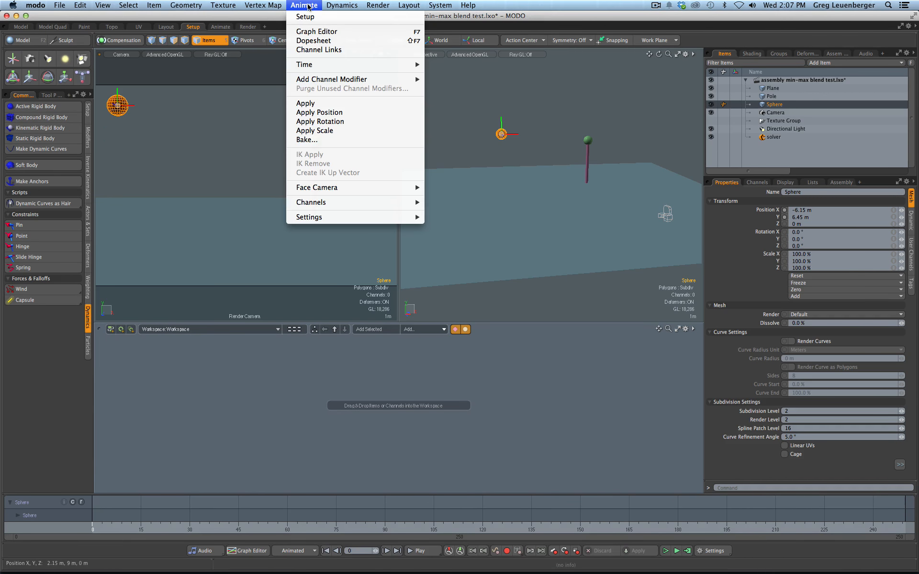
left_click(316, 139)
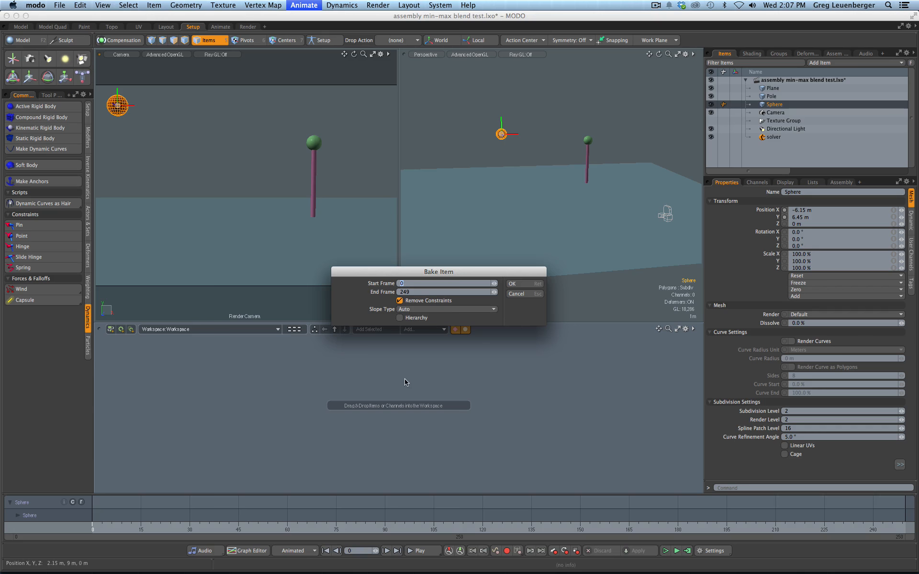
left_click(522, 285)
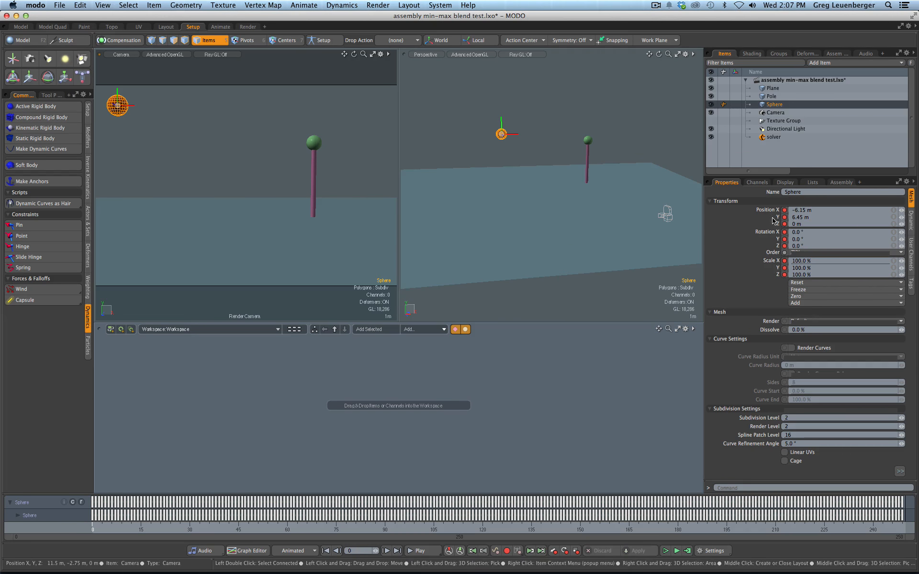
left_click_drag(106, 528, 457, 528)
left_click_drag(557, 528, 92, 528)
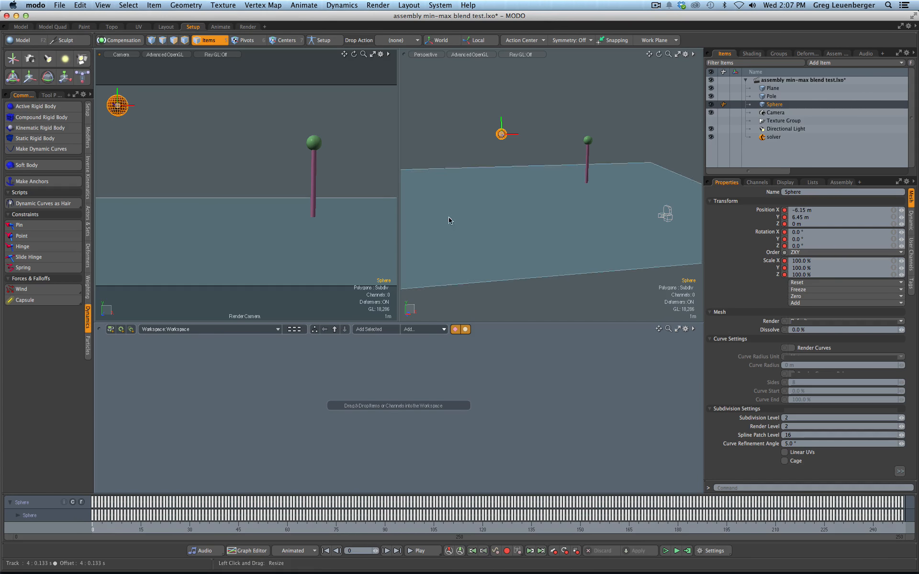
Make the sphere un-dynamic and run the simulation preview to check its baked motion.
left_click(346, 6)
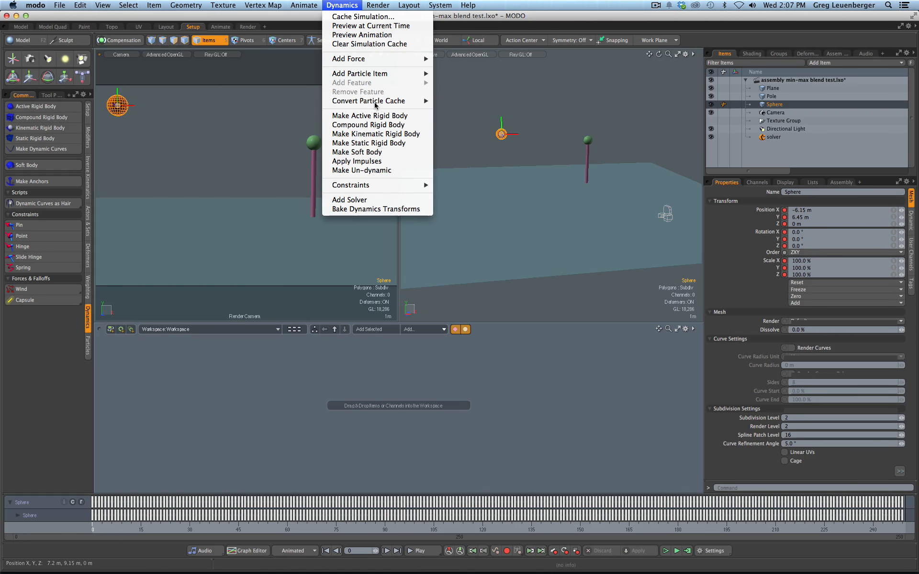
left_click(370, 171)
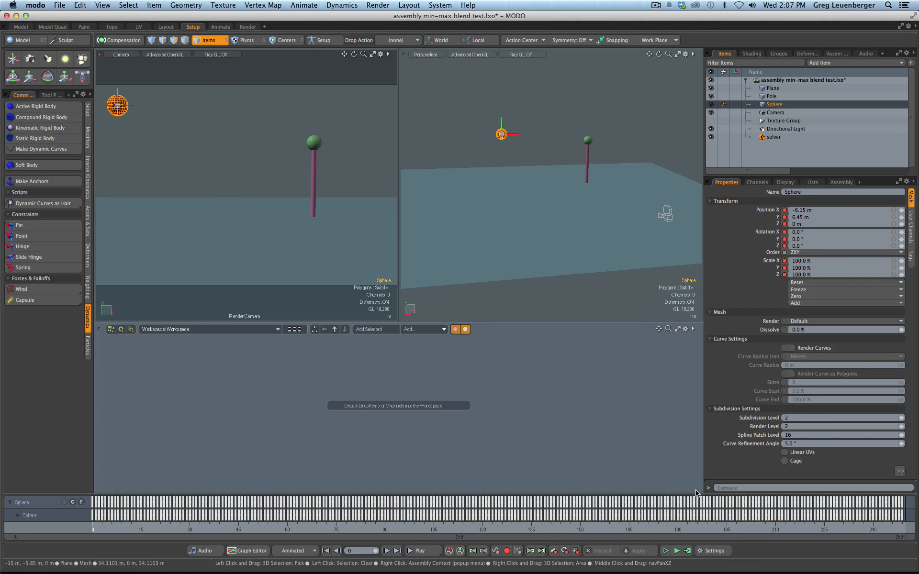
left_click(665, 551)
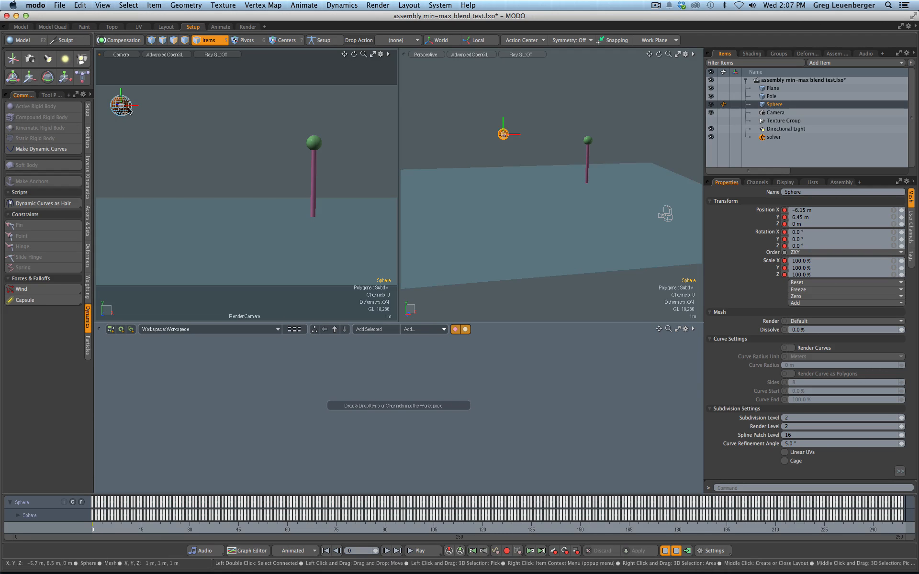
Make the plane un-dynamic, turn off the dynamics previews, and scrub the timeline back to frame 0.
left_click(221, 224)
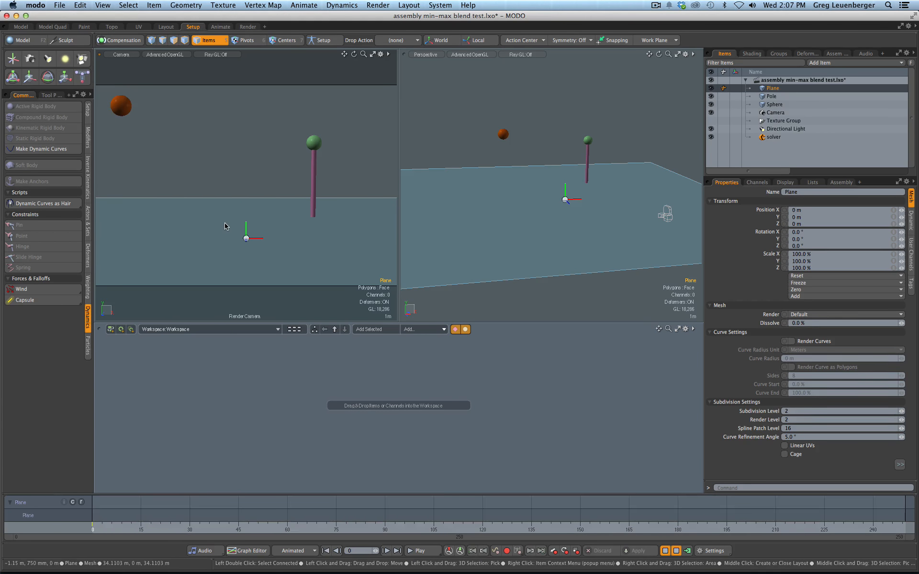
left_click(343, 5)
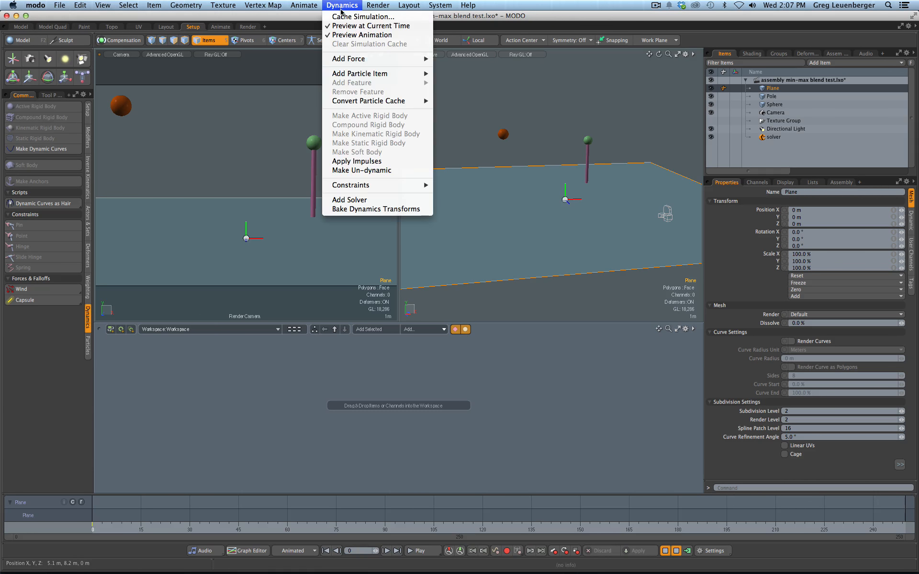
left_click(367, 172)
left_click(663, 552)
left_click(664, 551)
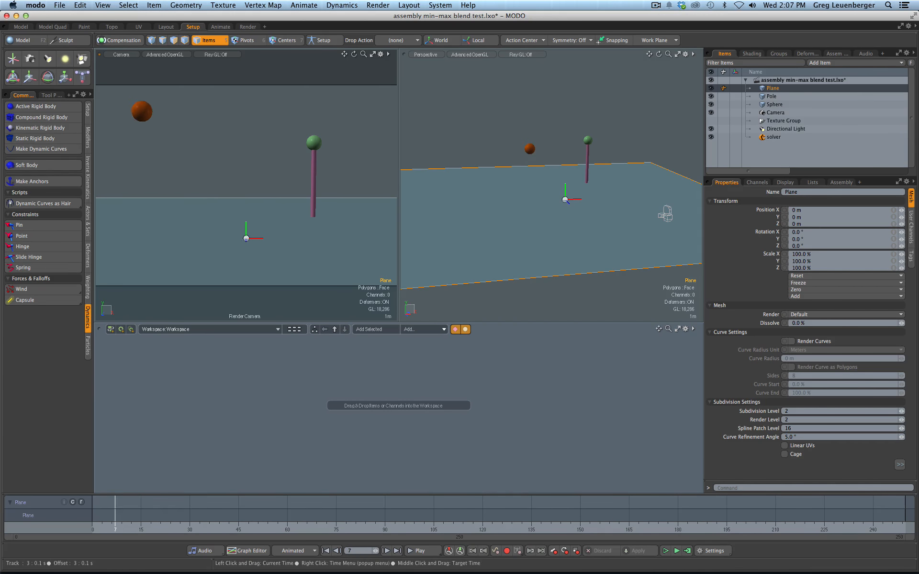
left_click_drag(496, 529, 93, 529)
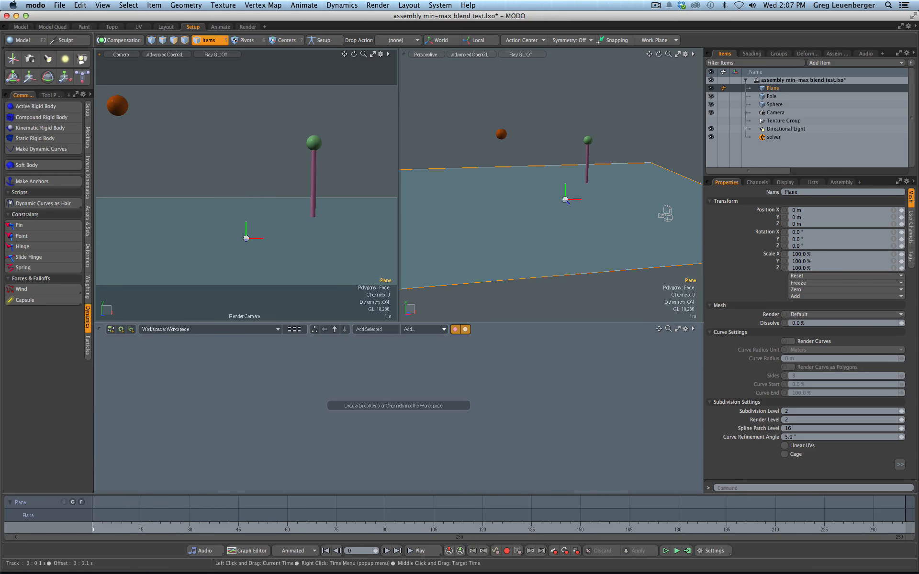
Inspect the sphere's baked motion curves in the Graph Editor, then close the editor.
left_click(121, 106)
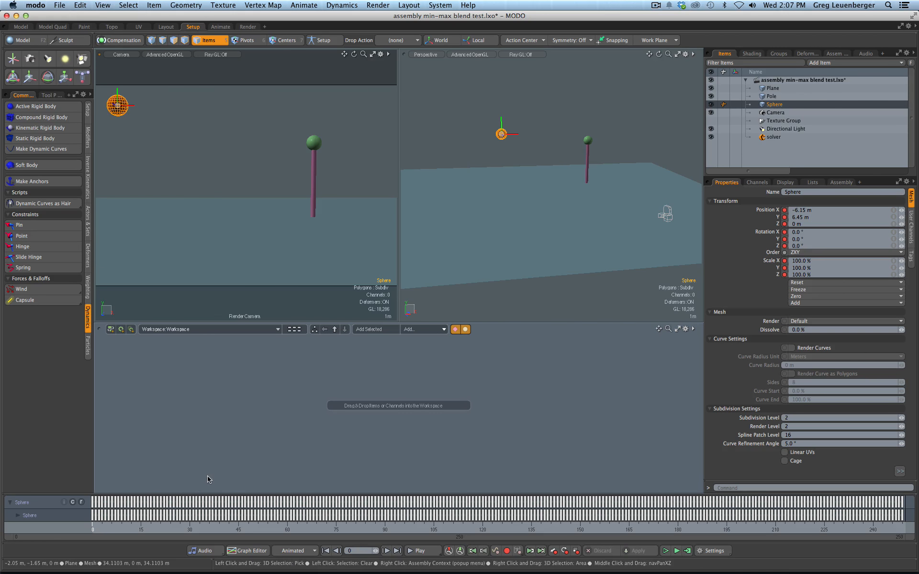
key("F12")
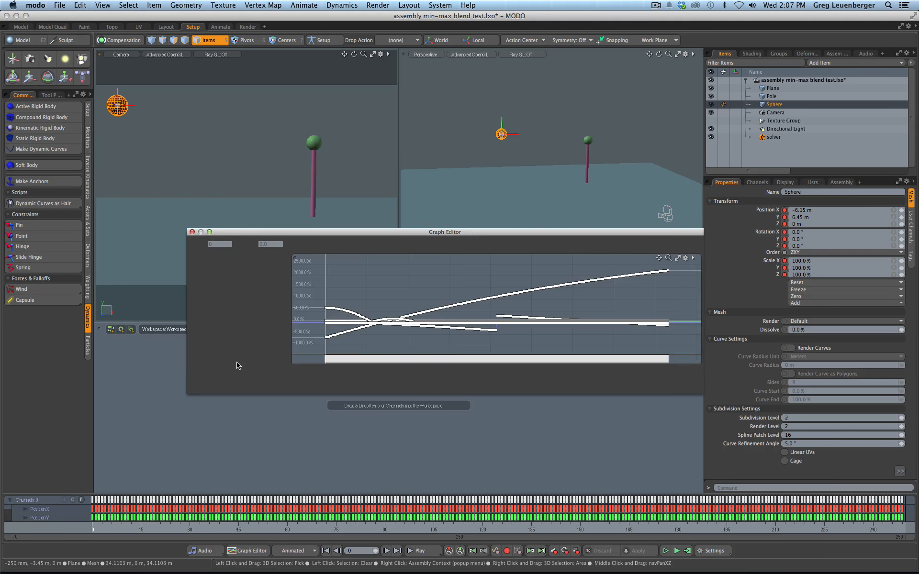
left_click_drag(382, 233, 353, 233)
left_click_drag(364, 329, 377, 292, "ctrl+alt")
left_click_drag(117, 532, 93, 524)
left_click(162, 232)
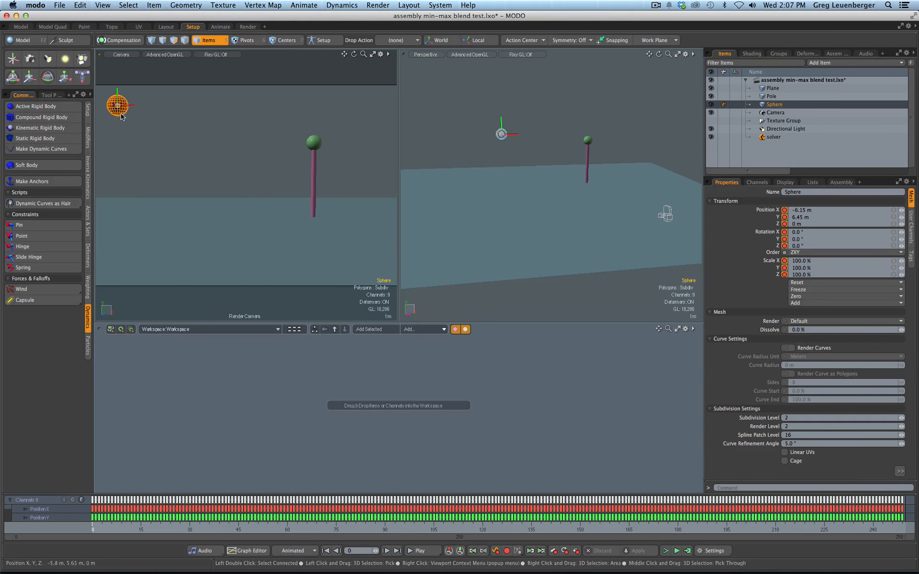
Add the sphere as a node in the schematic workspace and enlarge the workspace by shrinking the timeline area.
left_click(180, 468)
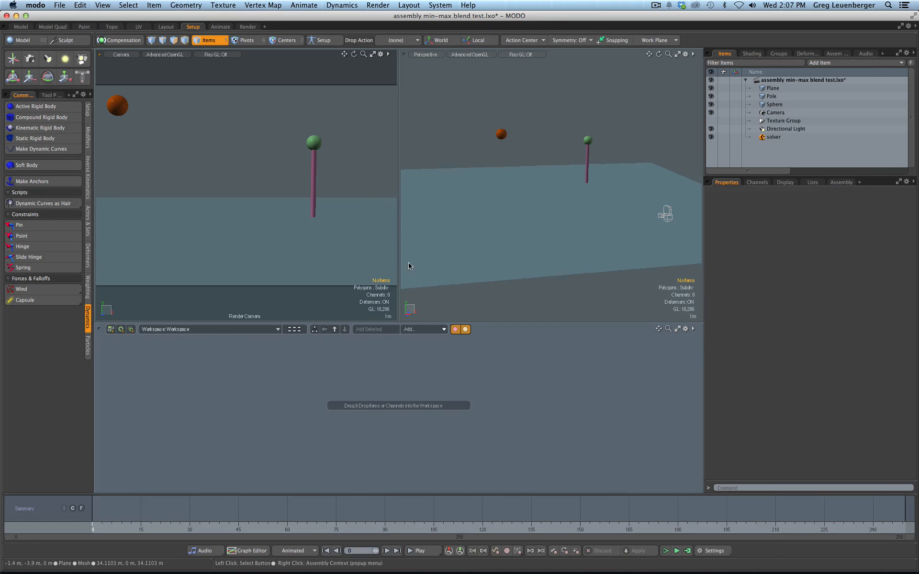
left_click(117, 105)
left_click_drag(221, 416, 222, 416)
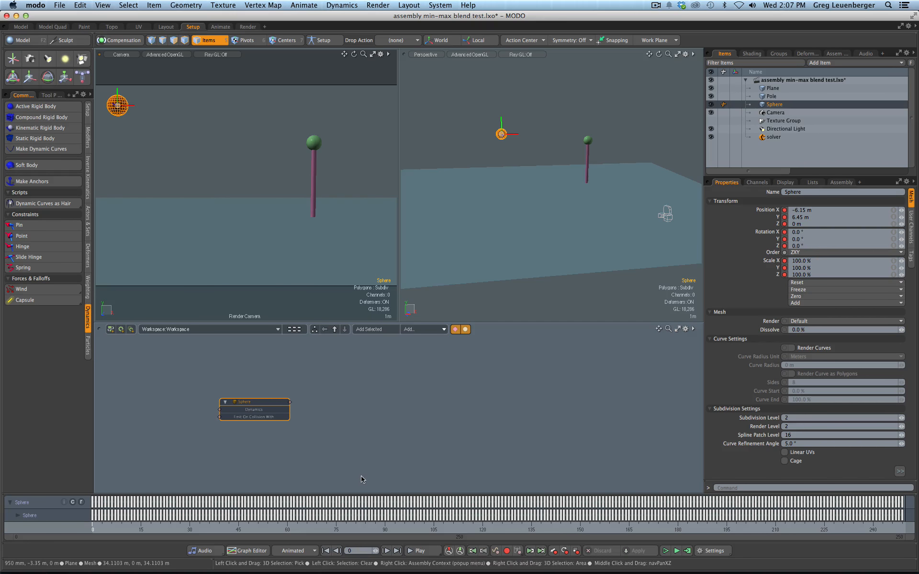
left_click_drag(359, 494, 363, 517)
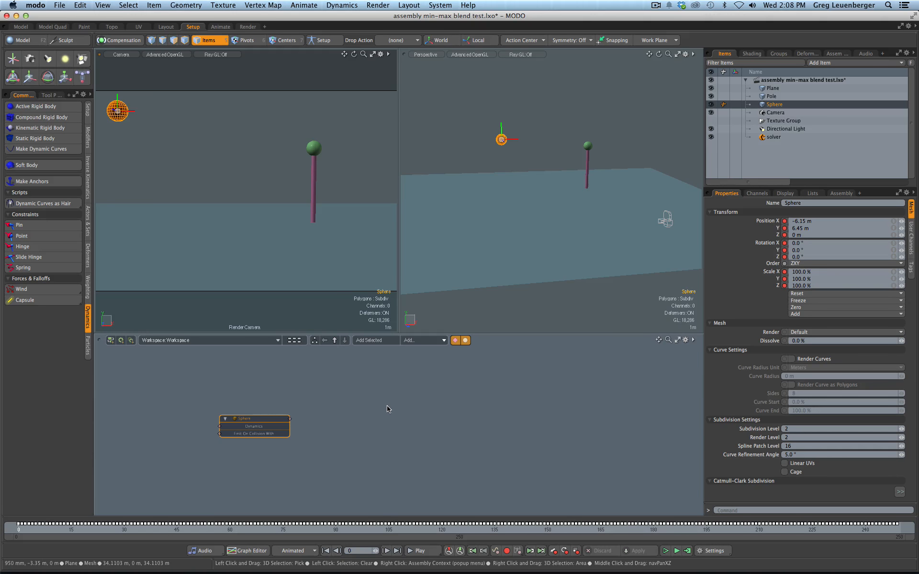
Add a Measure Speed and a Measure Velocity channel modifier to the schematic workspace.
left_click(426, 341)
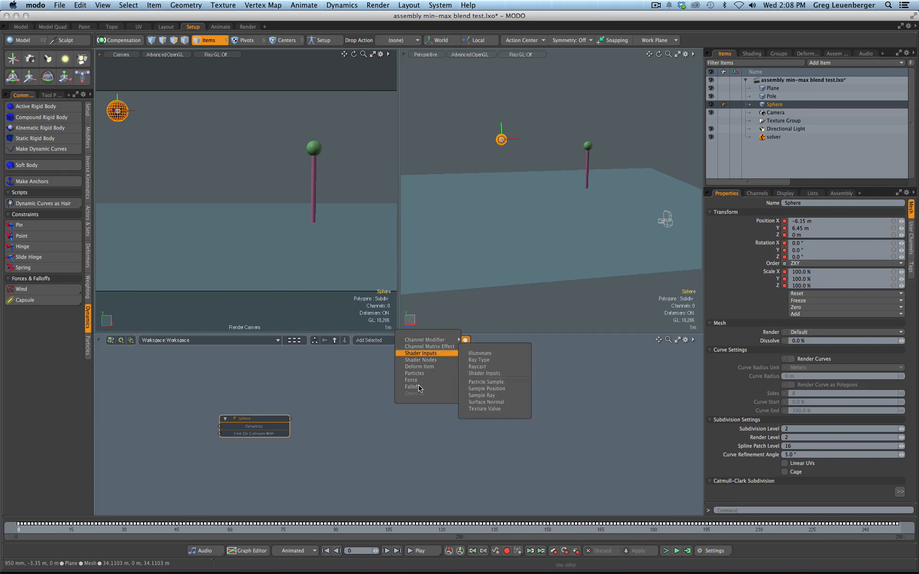
mouse_move(428, 340)
mouse_move(480, 388)
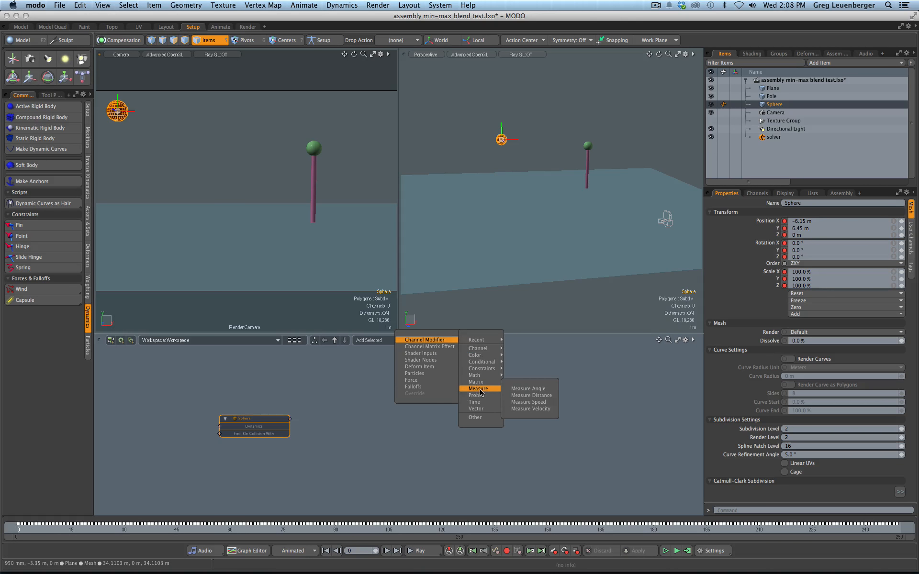
left_click(525, 406)
right_click(429, 341)
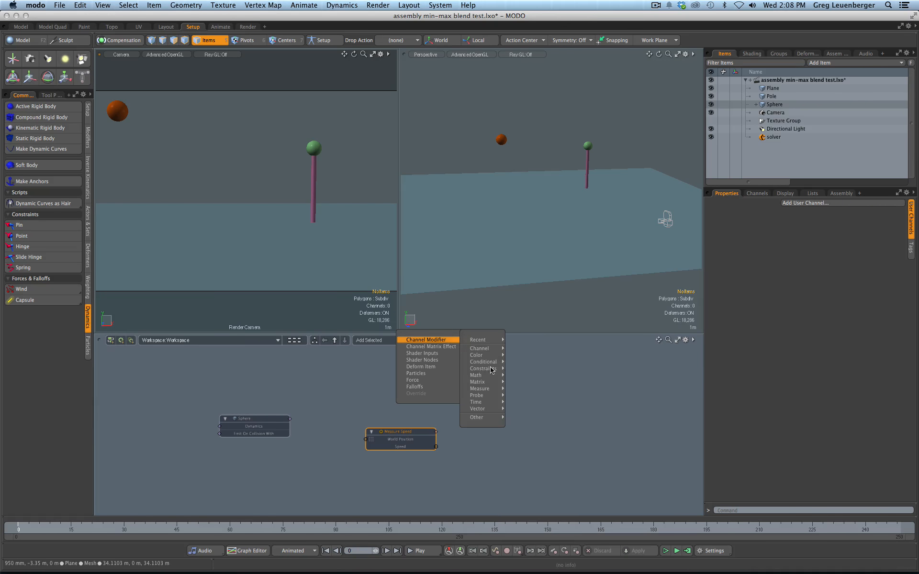
mouse_move(485, 391)
left_click(532, 409)
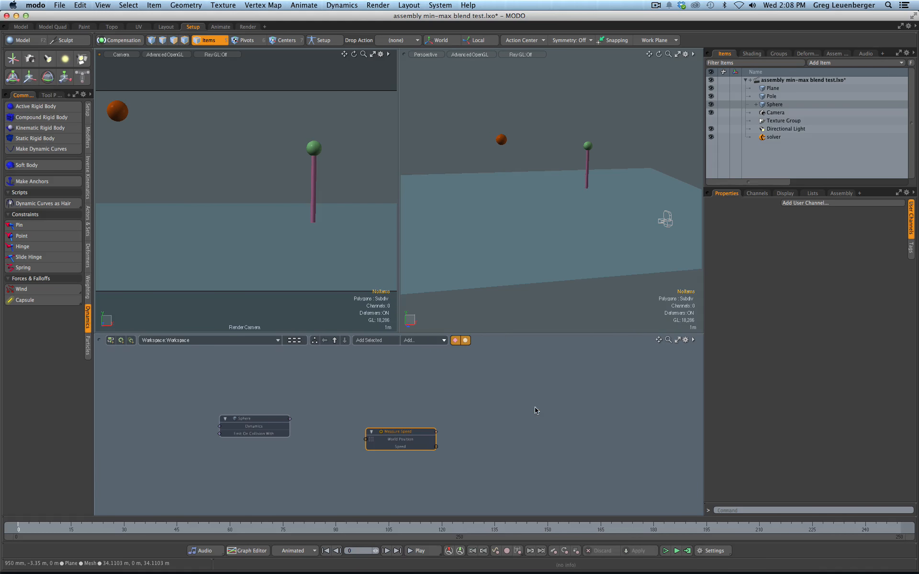
Arrange the Measure Speed node above the Measure Velocity node beside the Sphere node, and expand Velocity into its X, Y and Z channels.
left_click_drag(432, 464, 409, 456)
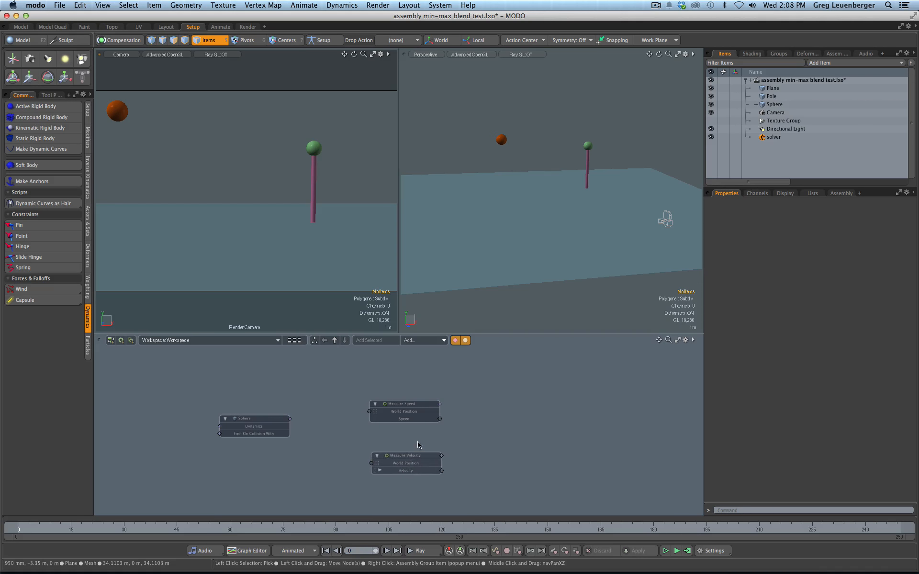
left_click(417, 406)
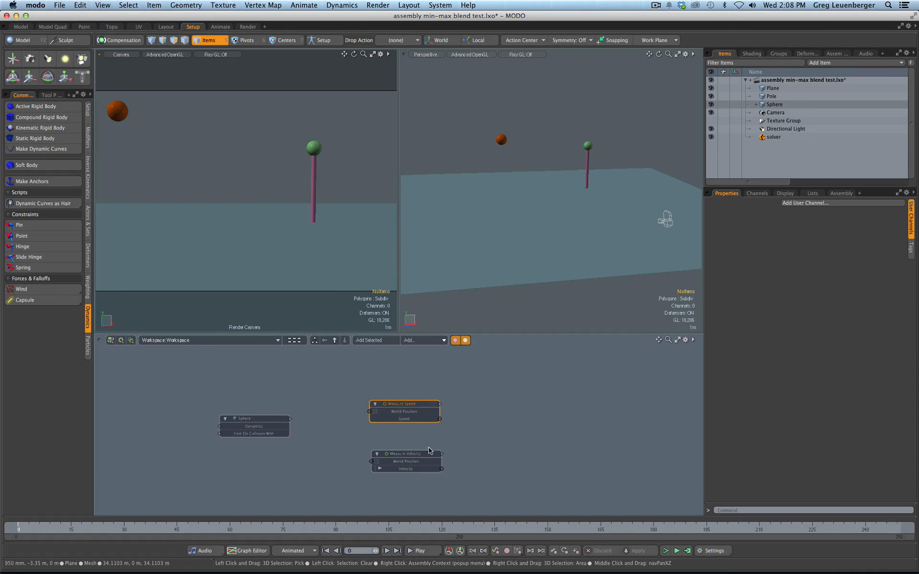
left_click_drag(431, 455, 430, 455)
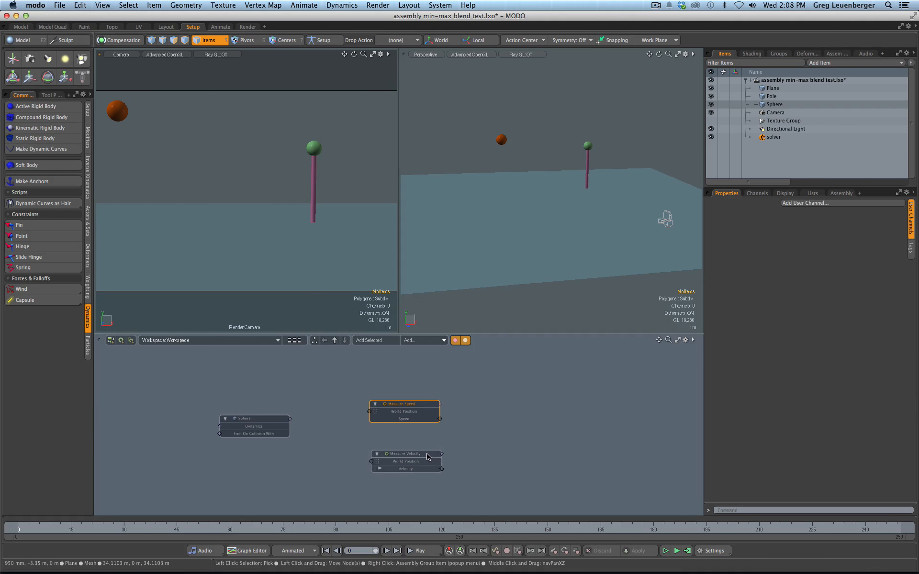
left_click(426, 439)
left_click(422, 415)
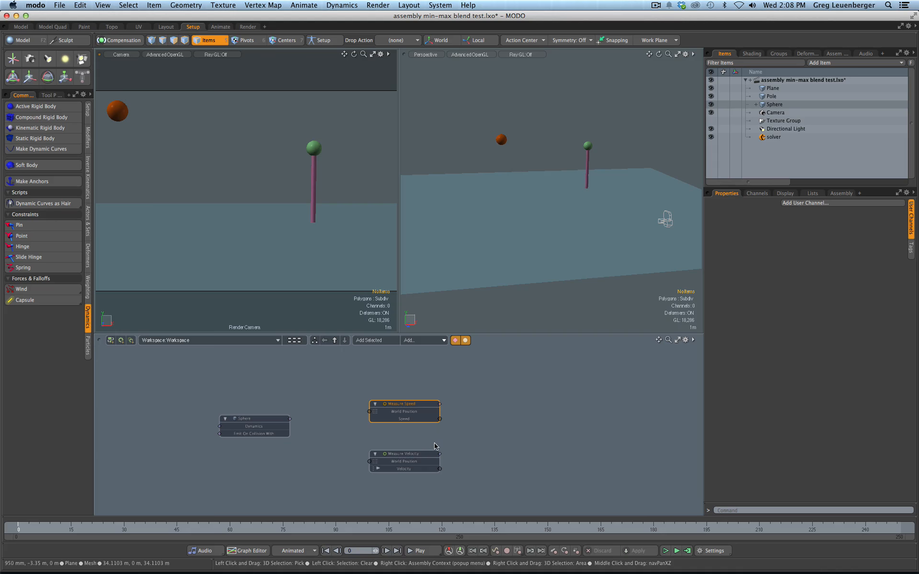
left_click_drag(434, 454, 431, 452)
left_click_drag(429, 403, 424, 405)
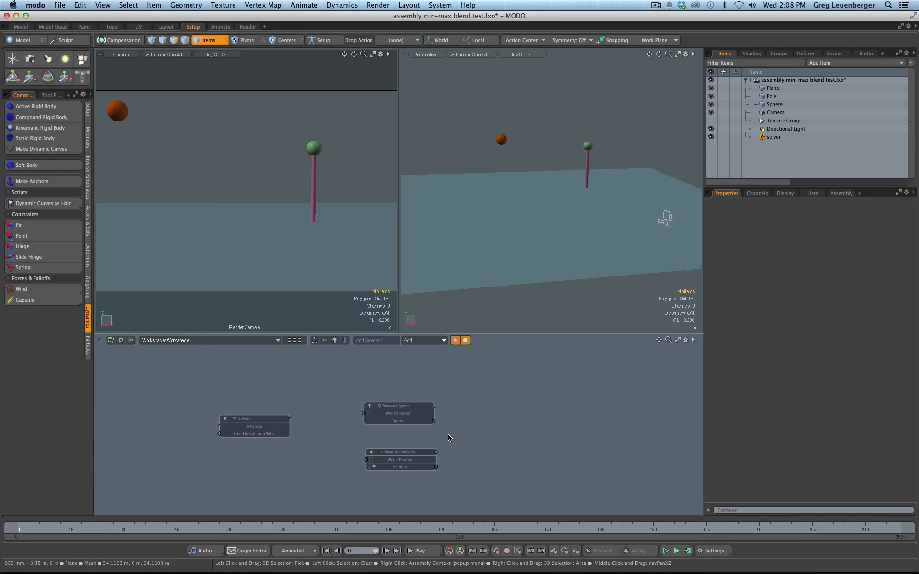
left_click_drag(383, 406, 383, 409)
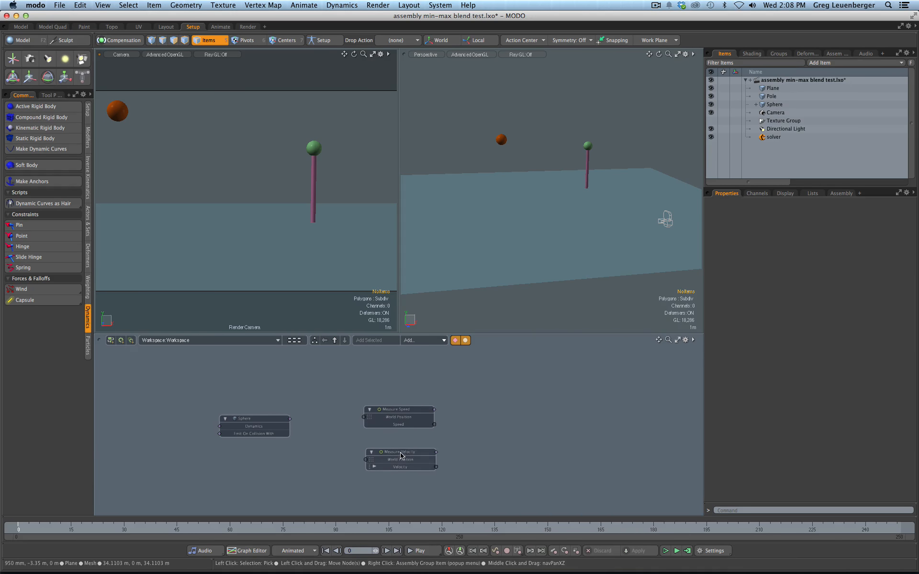
left_click_drag(378, 452, 432, 454)
left_click_drag(432, 455, 486, 462, "alt")
left_click_drag(496, 377, 462, 378)
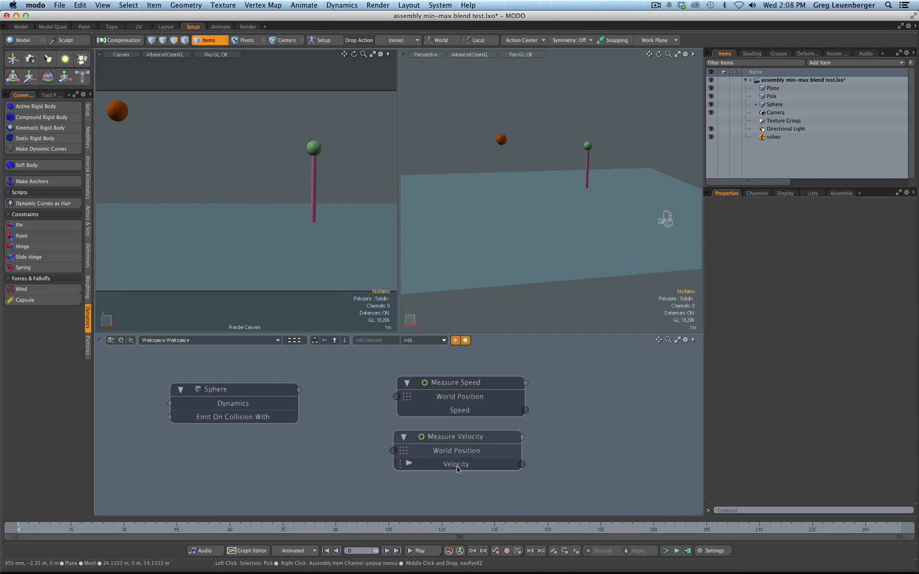
left_click(409, 463)
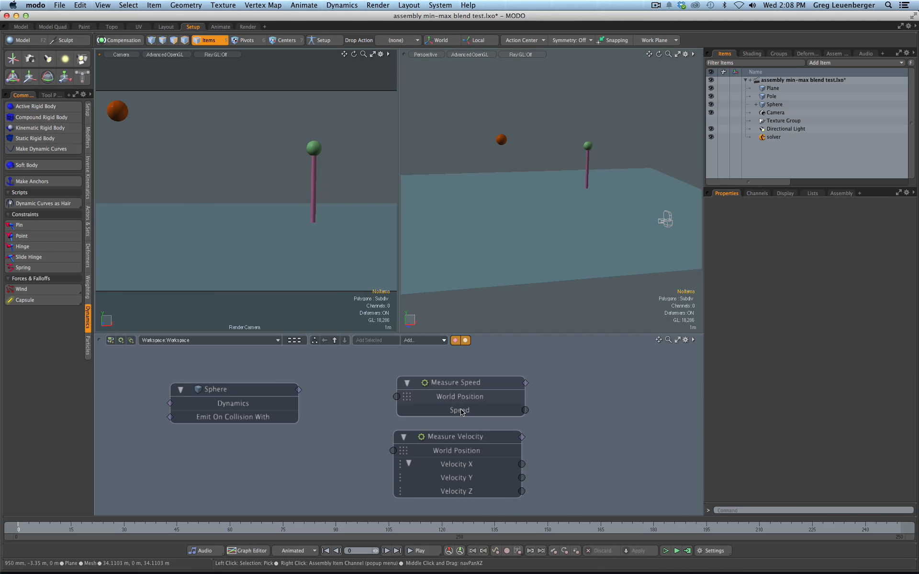
Add the World Position channel to the Sphere node and link it to the World Position inputs of Measure Speed and Measure Velocity.
left_click(241, 391)
right_click(243, 391)
mouse_move(243, 392)
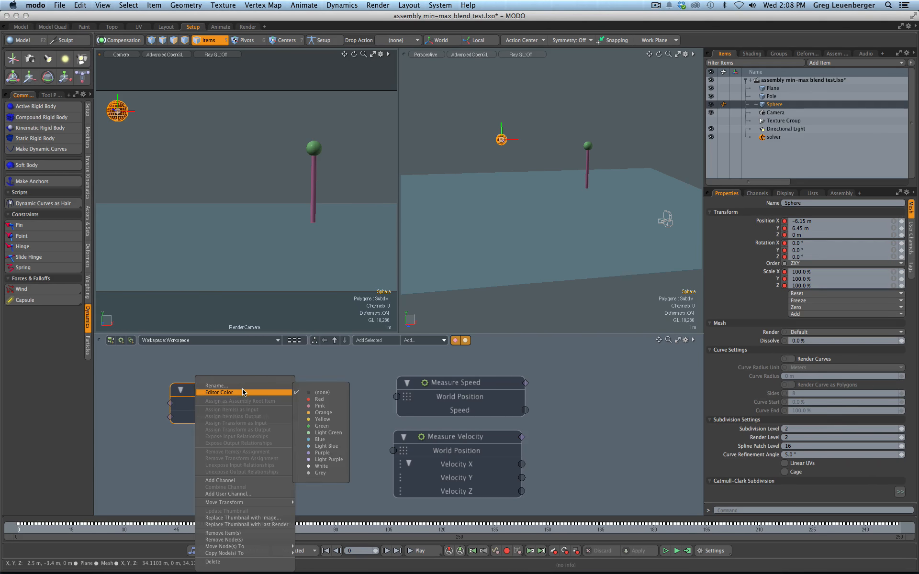
mouse_move(253, 482)
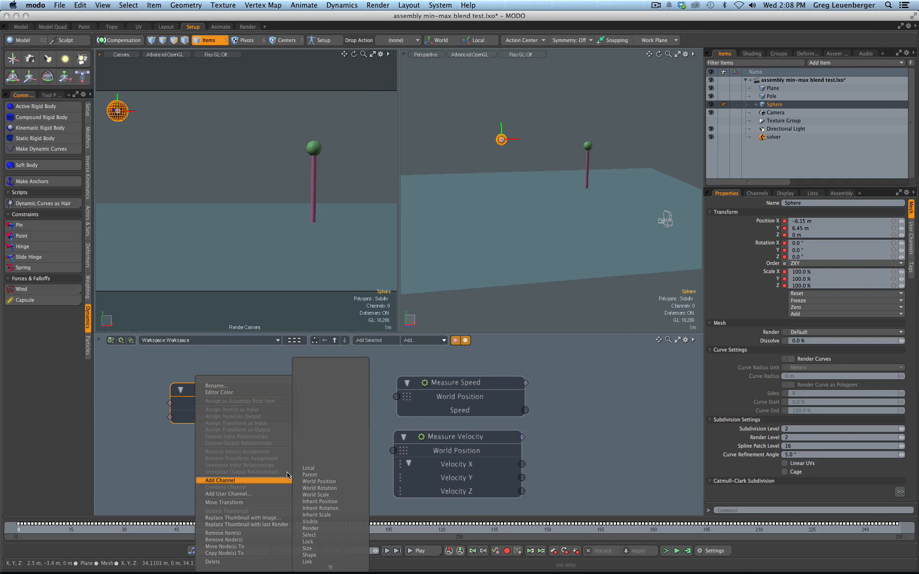
left_click(321, 482)
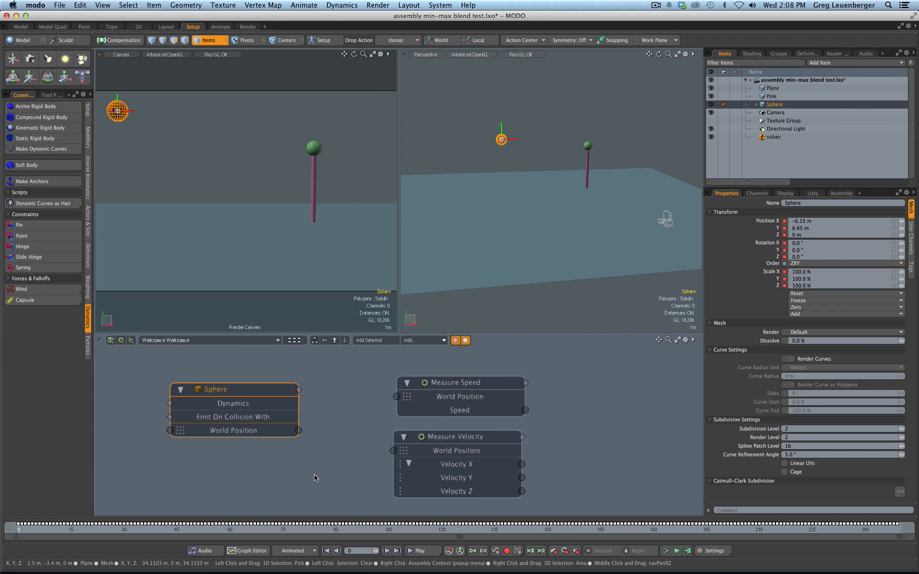
left_click_drag(298, 430, 392, 451)
Go to frame 30, list the Measure Velocity channels, and reframe the perspective view to examine the sphere's velocity vector.
left_click(119, 527)
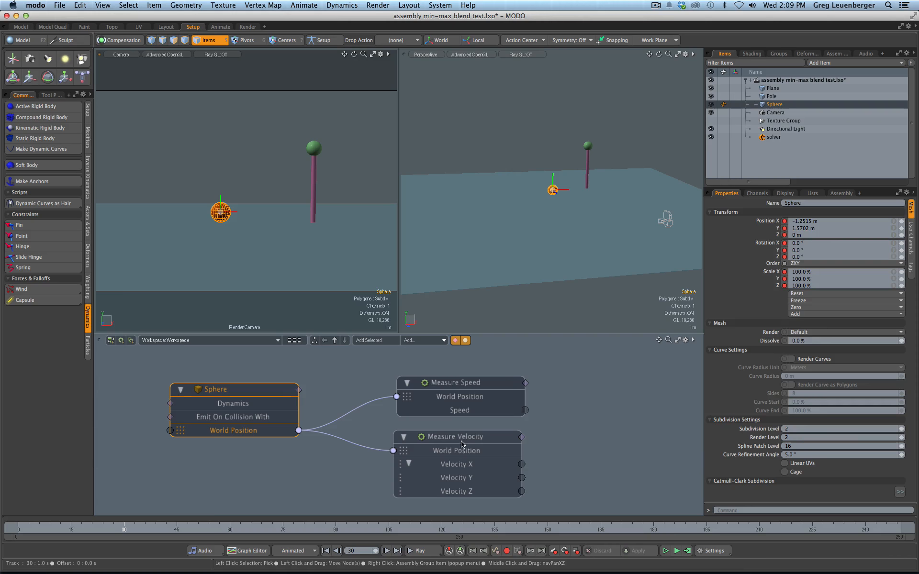
left_click(462, 444)
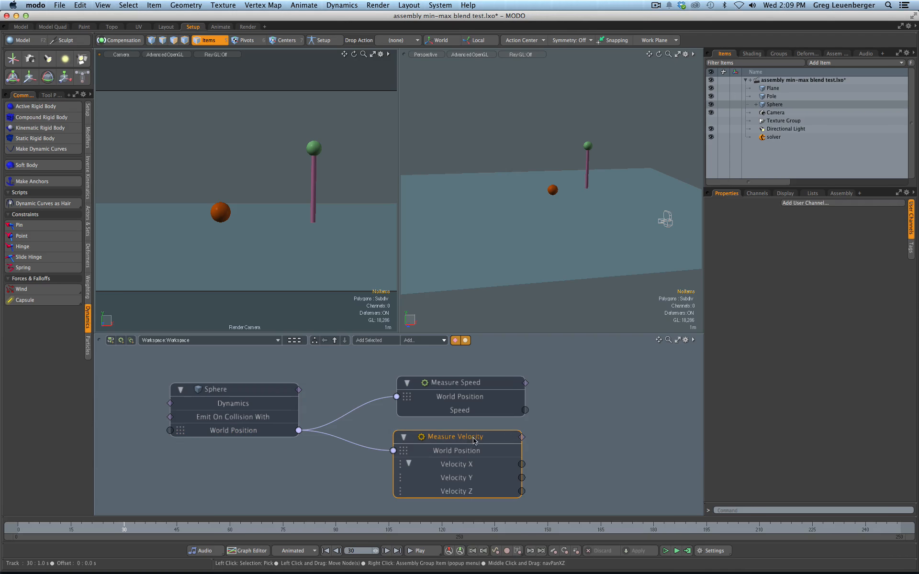
left_click(757, 194)
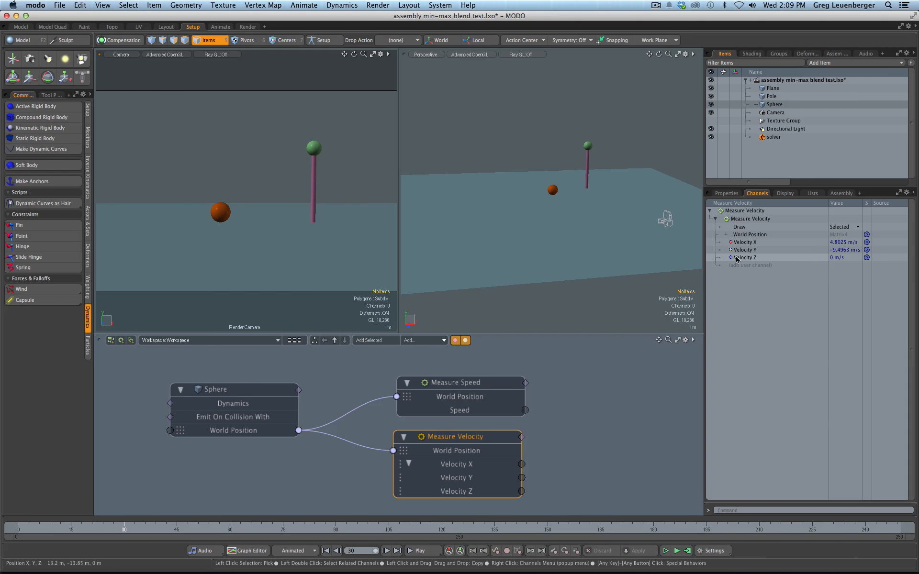
key("ctrl+space")
left_click(573, 185)
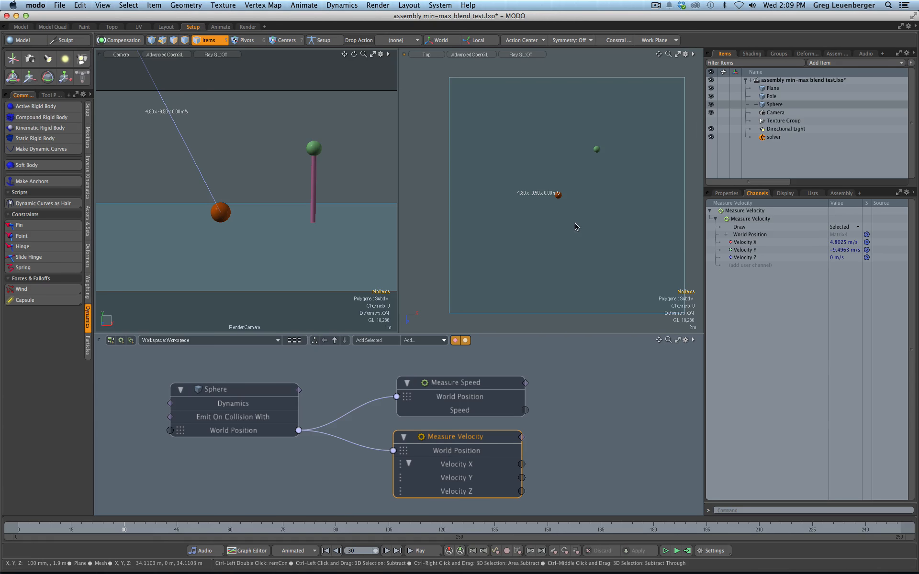
left_click_drag(577, 227, 554, 255, "alt")
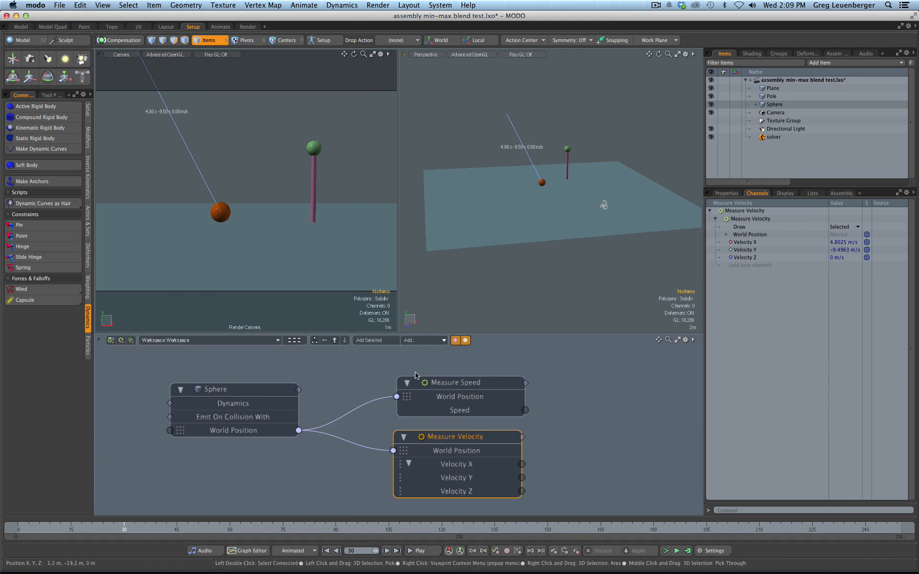
Scrub through the sphere's falls and bounces to examine how the Velocity Y channel of Measure Velocity changes.
left_click_drag(92, 530, 333, 530)
left_click(743, 249)
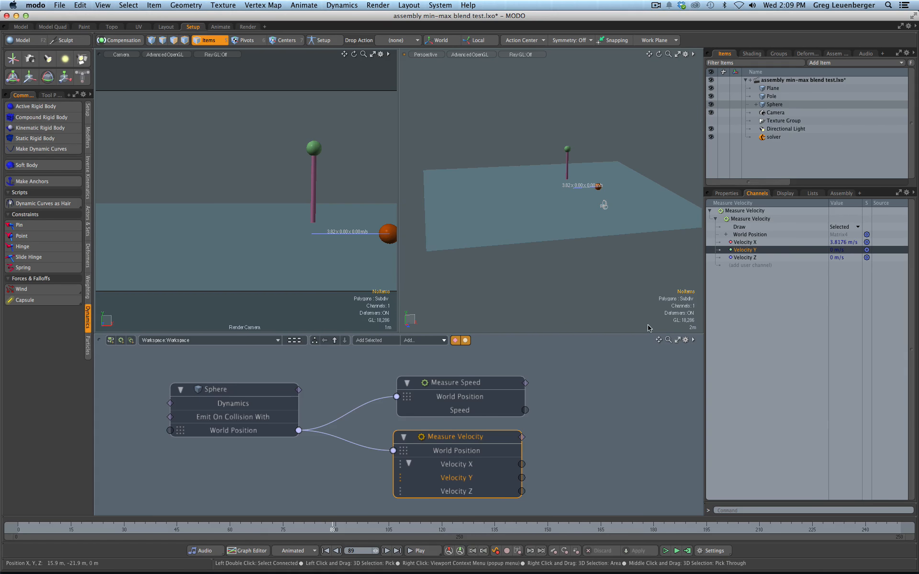
left_click_drag(257, 529, 109, 529)
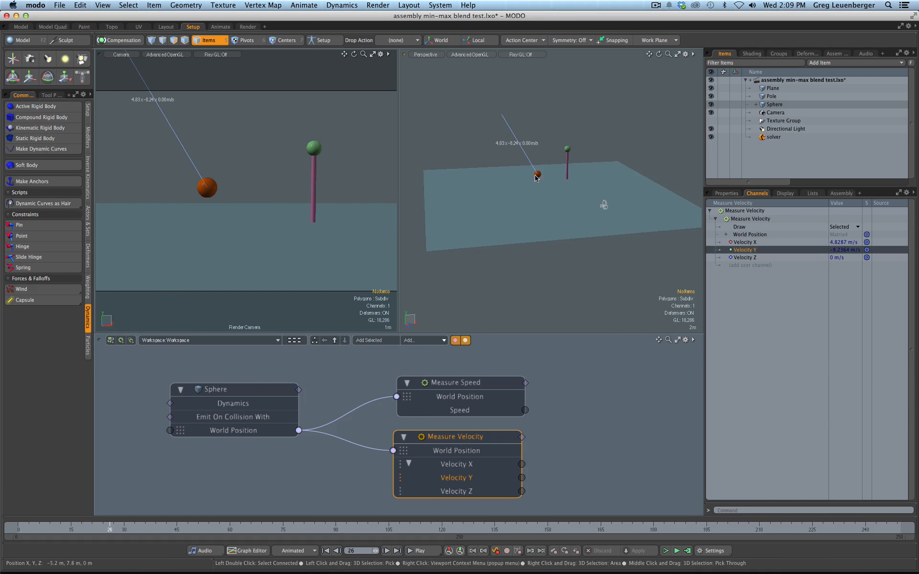
left_click(121, 529)
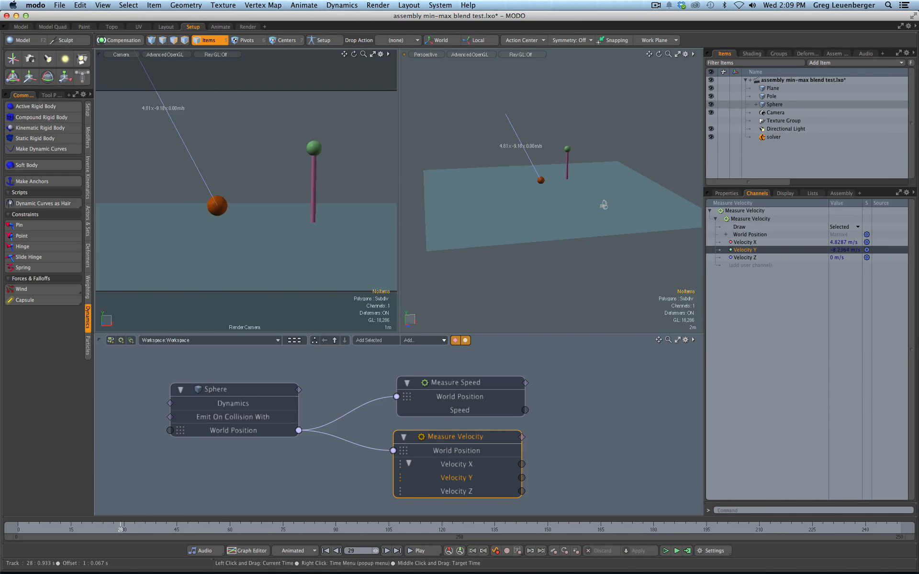
left_click_drag(120, 529, 205, 529)
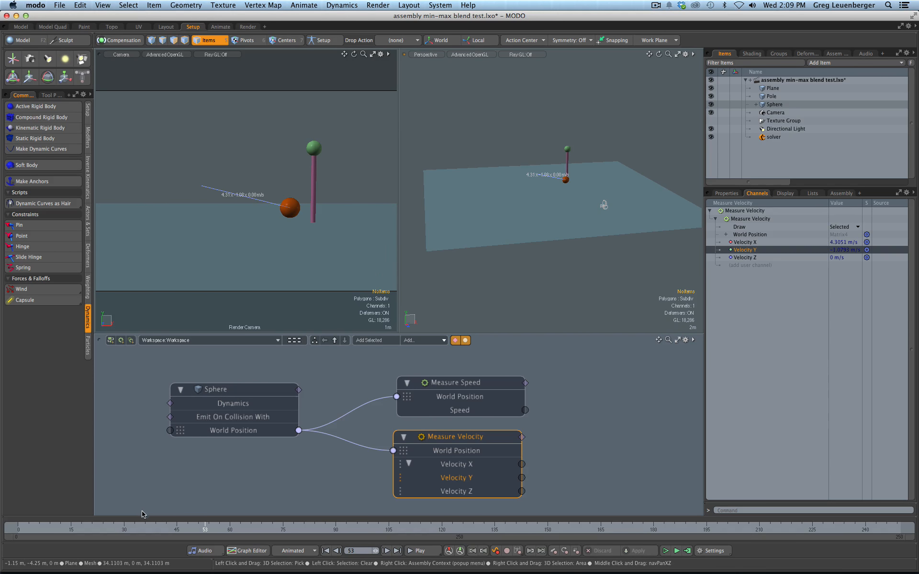
mouse_move(205, 530)
left_mouse_down()
mouse_move(120, 530)
mouse_move(191, 529)
left_mouse_up()
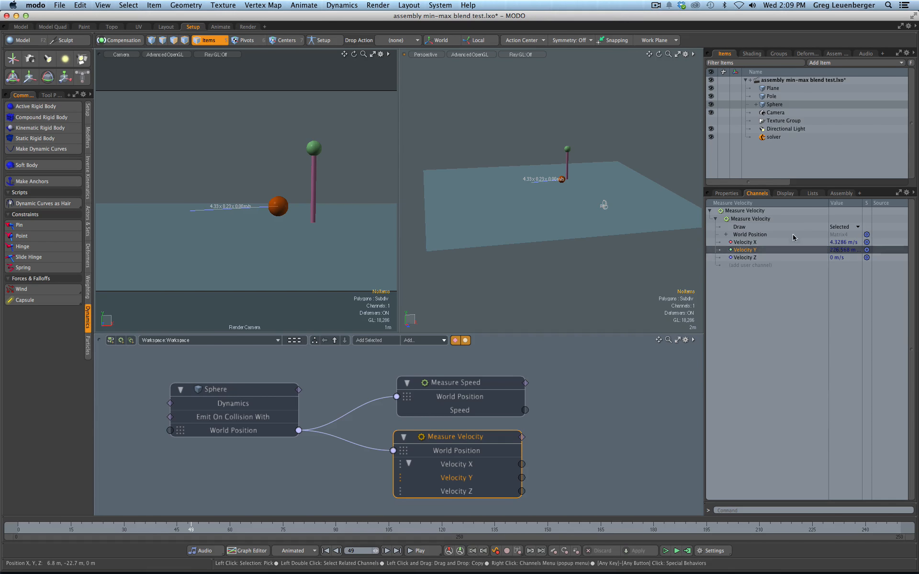
Compare the Velocity X channel of Measure Velocity with the Speed channel of Measure Speed at the current frame.
left_click(753, 243)
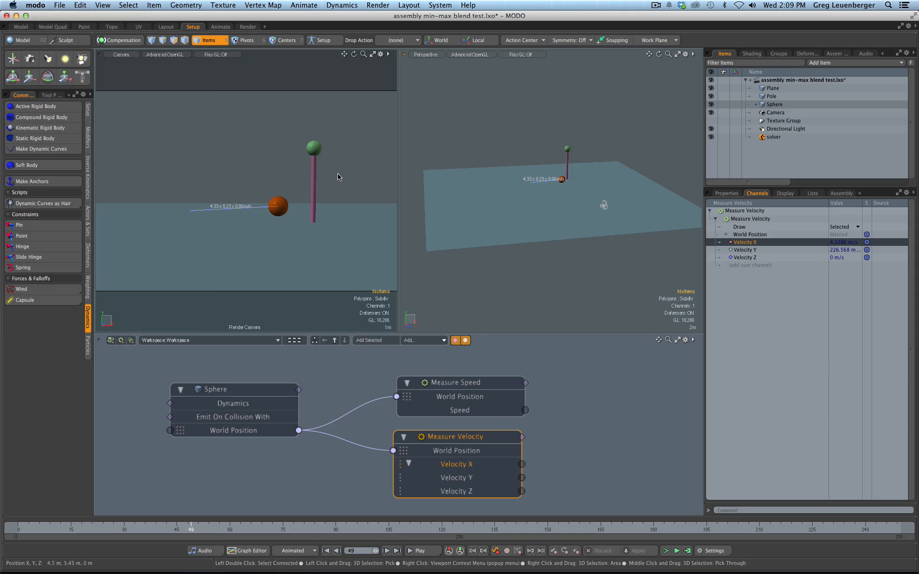
left_click(458, 403)
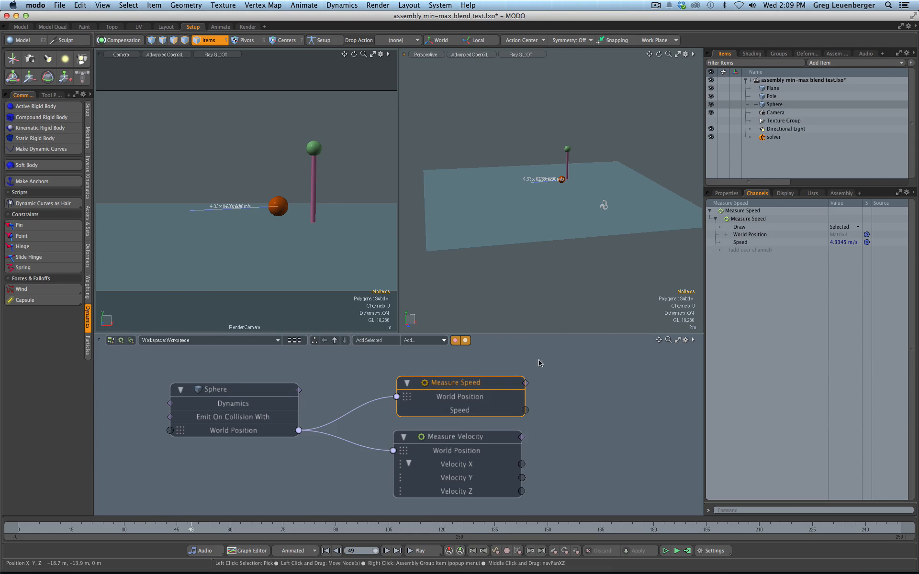
left_click(745, 243)
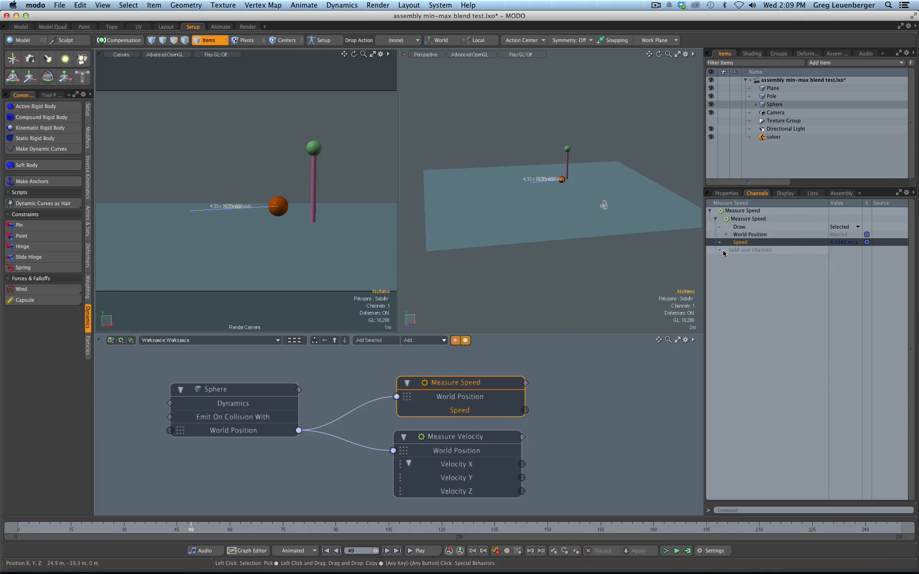
left_click(460, 428)
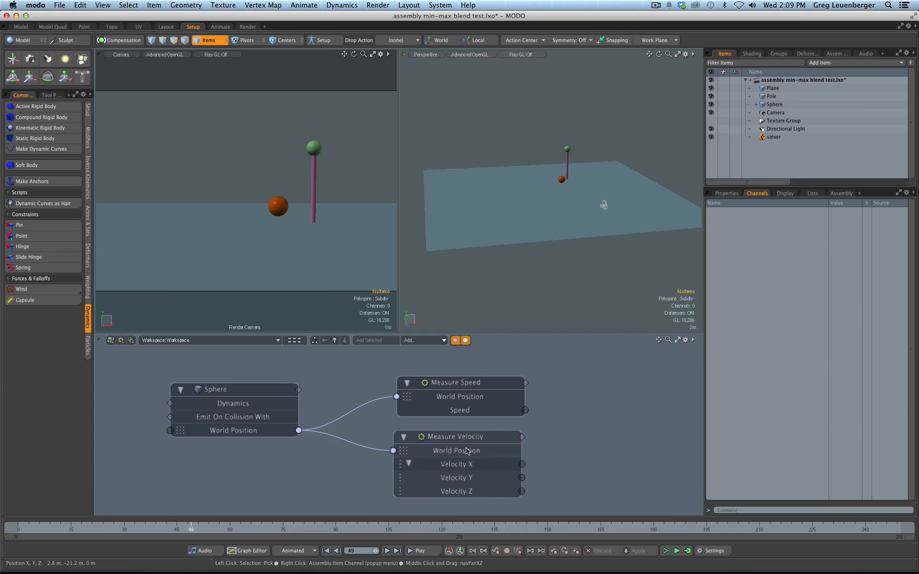
left_click(464, 462)
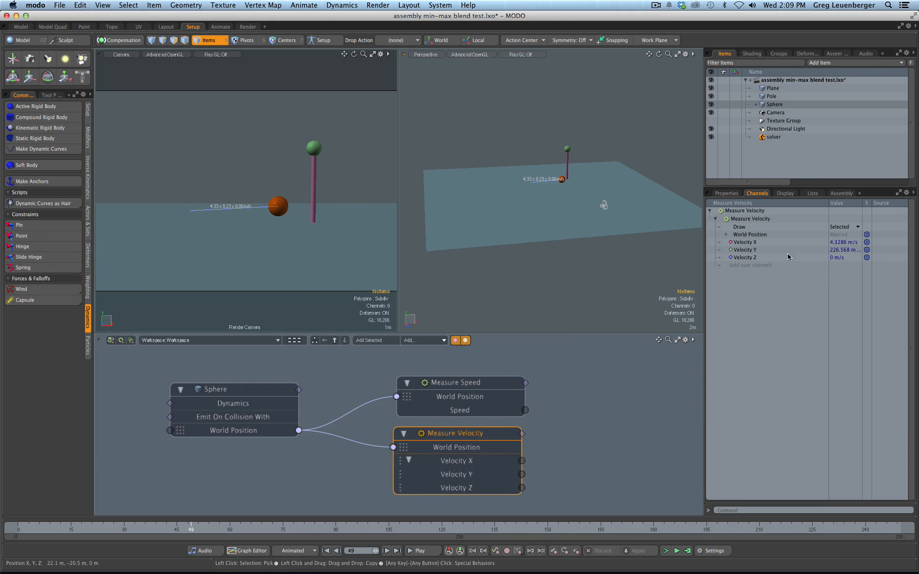
Scrub back to frame 27 and compare the channel values of the Measure Speed and Measure Velocity nodes.
left_click_drag(189, 527, 114, 527)
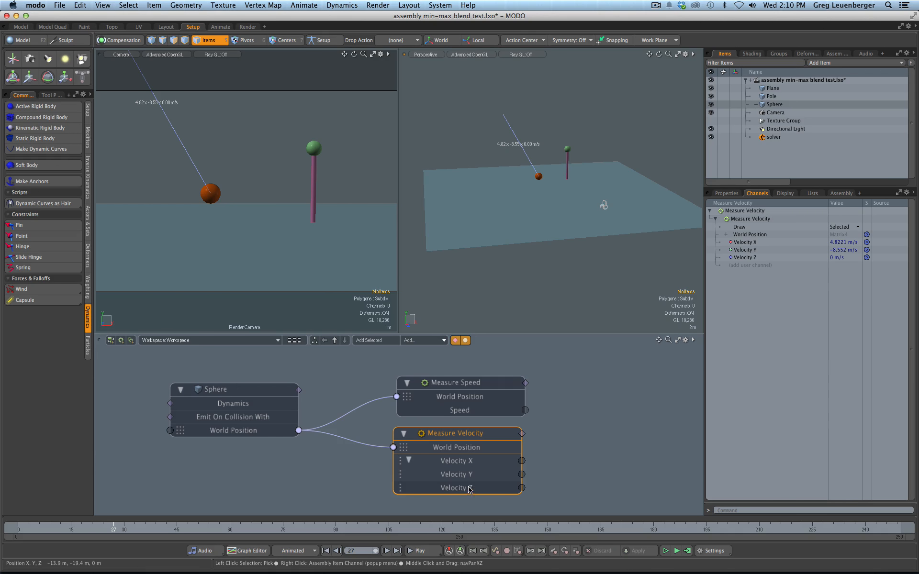
left_click(482, 384)
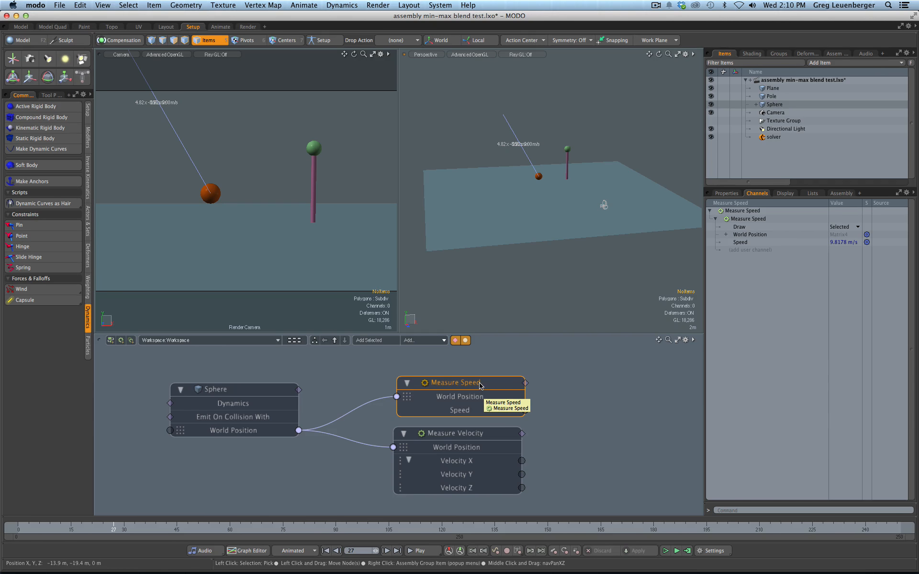
left_click_drag(478, 384, 471, 386)
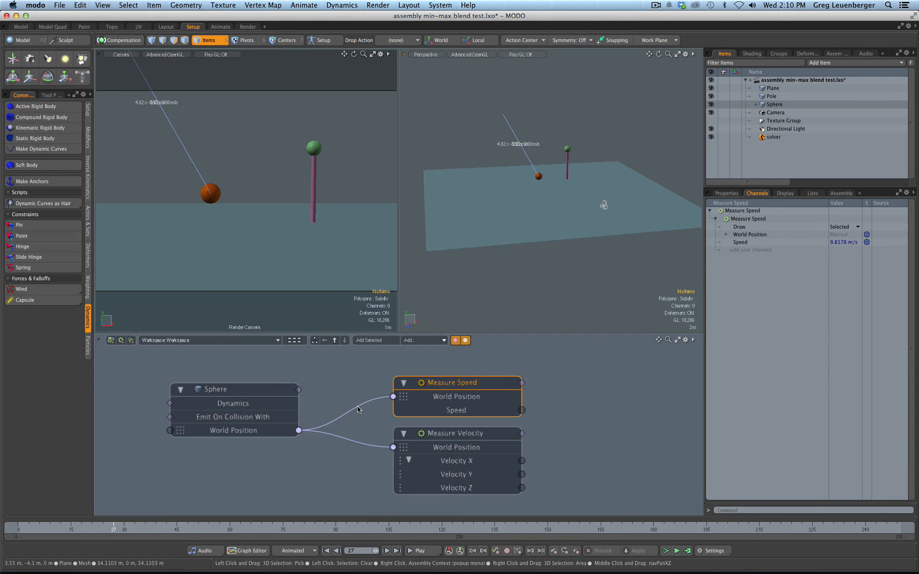
left_click_drag(466, 437, 459, 440)
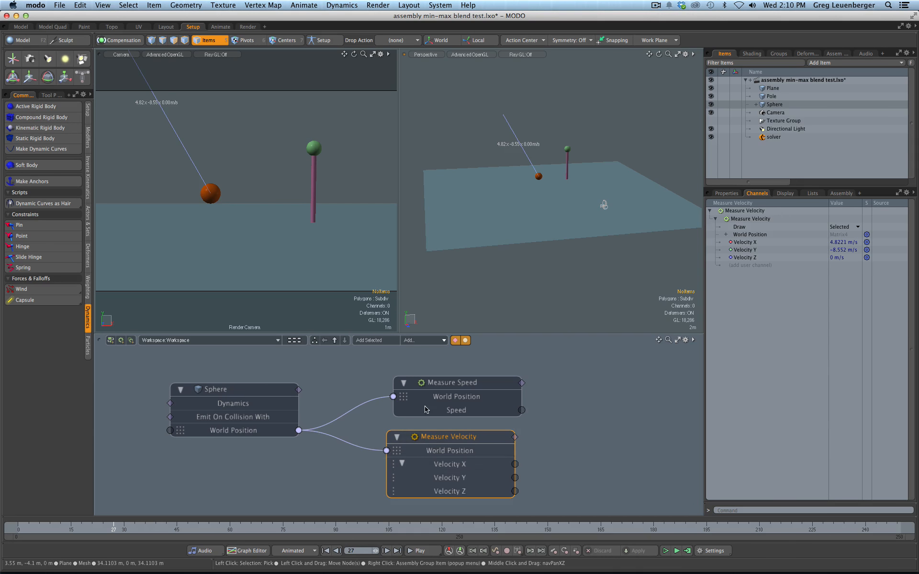
Disconnect and delete the Measure Velocity node, and place Measure Speed level with the Sphere node's World Position output.
left_click(367, 421)
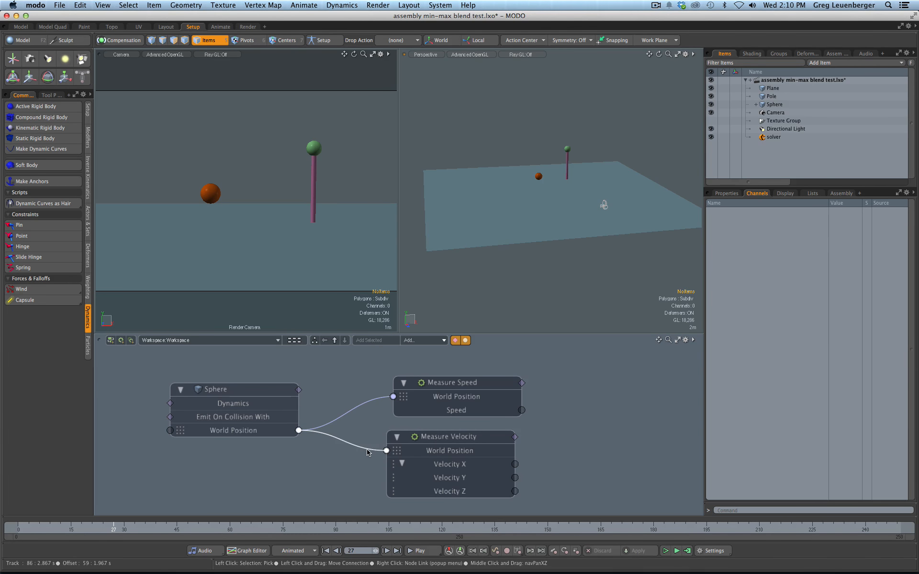
left_click_drag(374, 452, 353, 442)
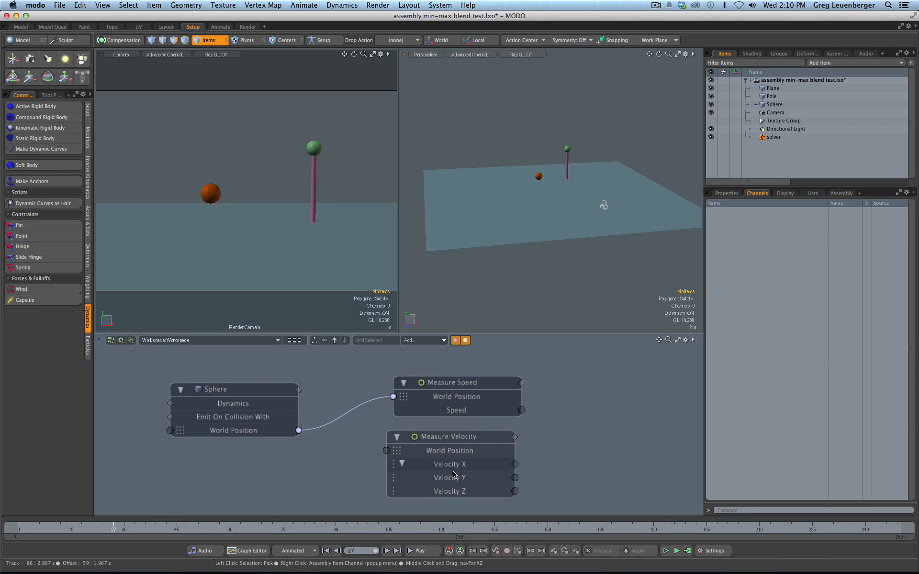
left_click(455, 441)
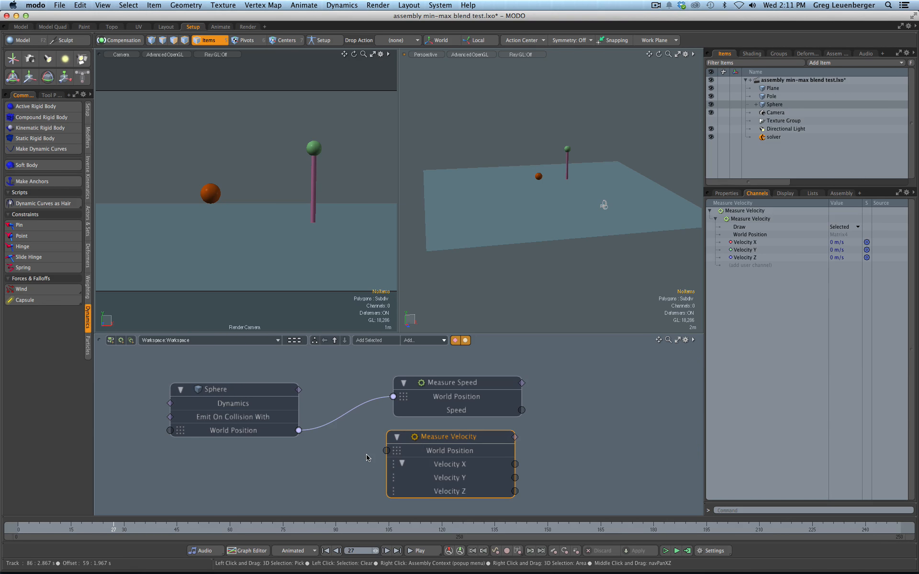
key("Delete")
left_click_drag(461, 378, 437, 411)
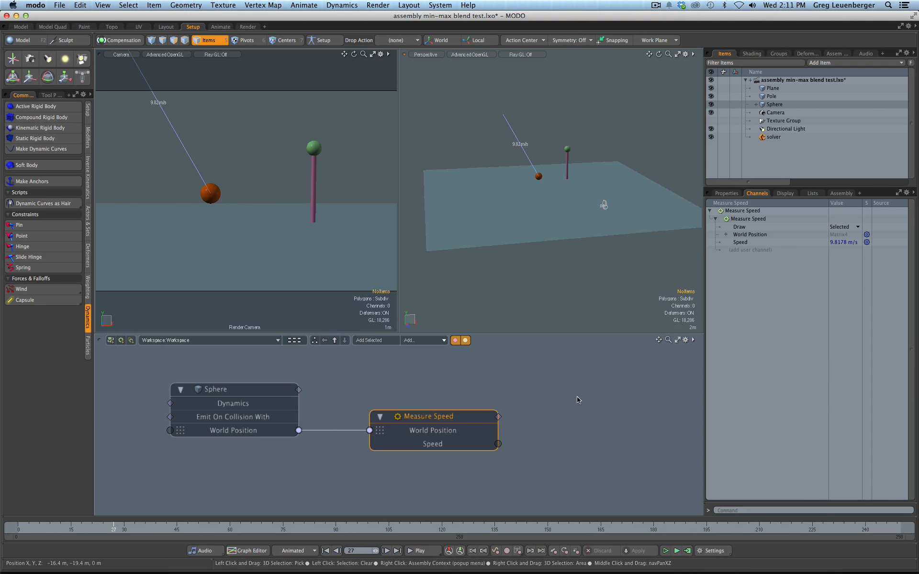
Go to frame 39 and add a meter to the Sphere item's display.
left_click(107, 528)
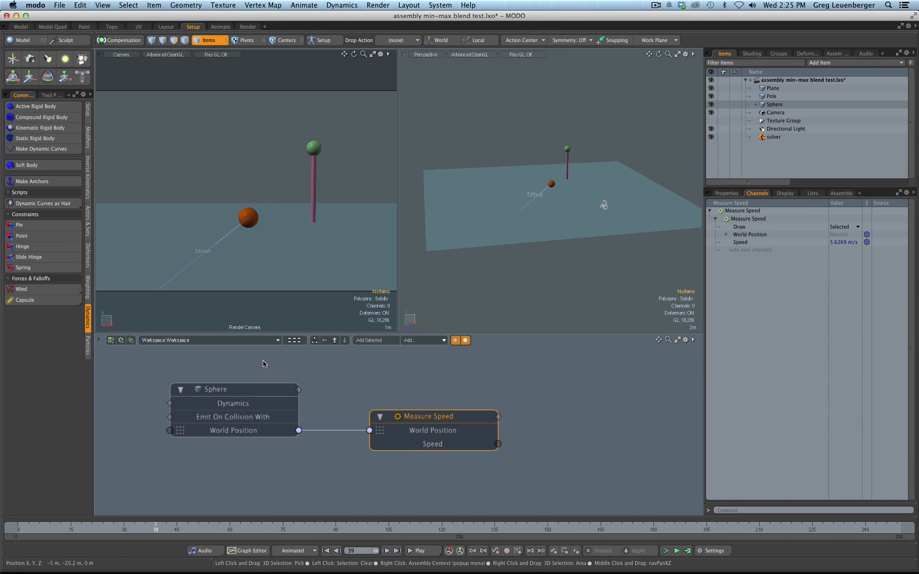
left_click(252, 390)
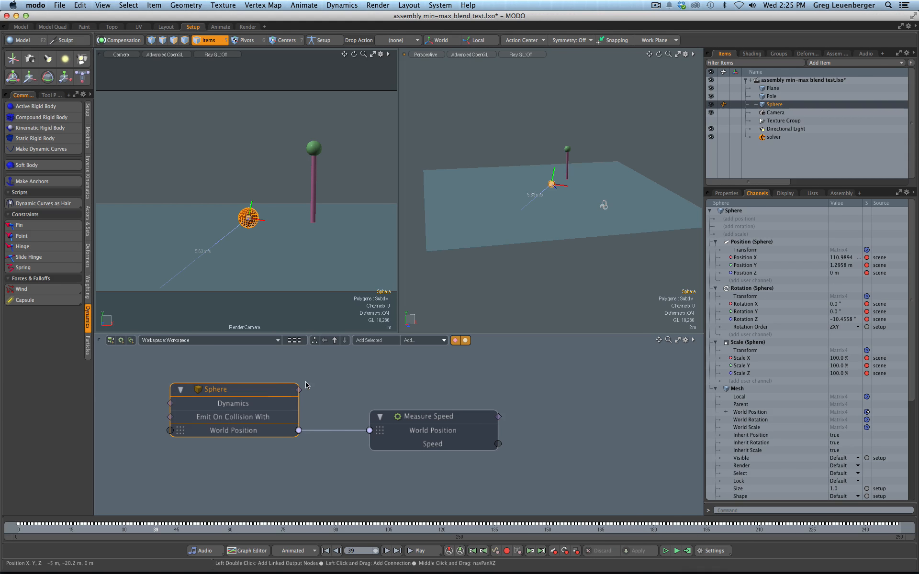
left_click(725, 195)
left_click(790, 196)
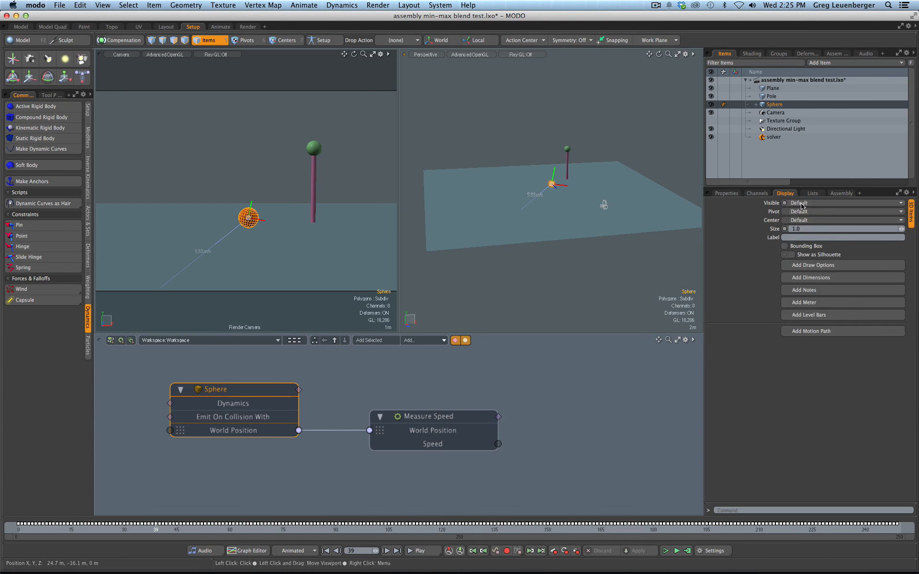
left_click(804, 304)
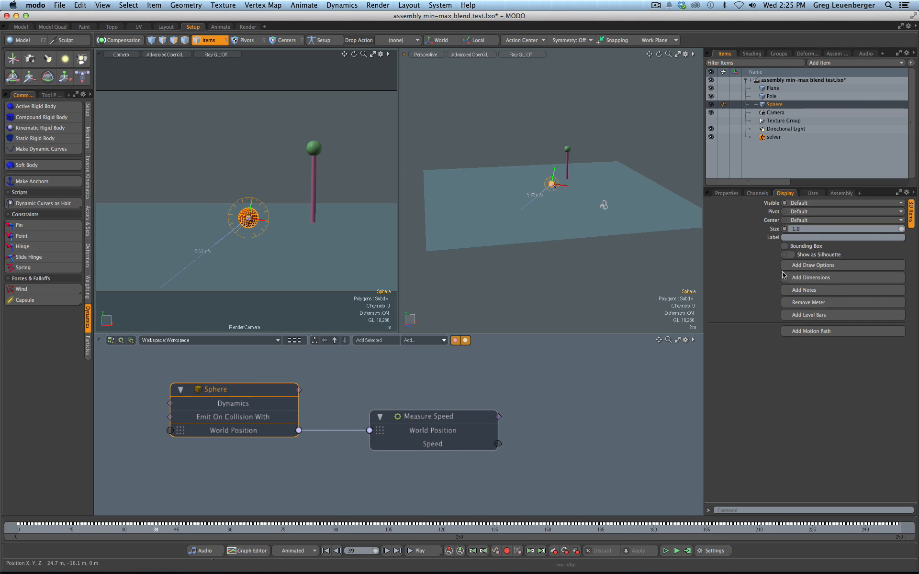
In the sphere's dial meter settings, try the Half Circle shape, enable Show Value, and return the meter shape to Circle.
left_click(727, 193)
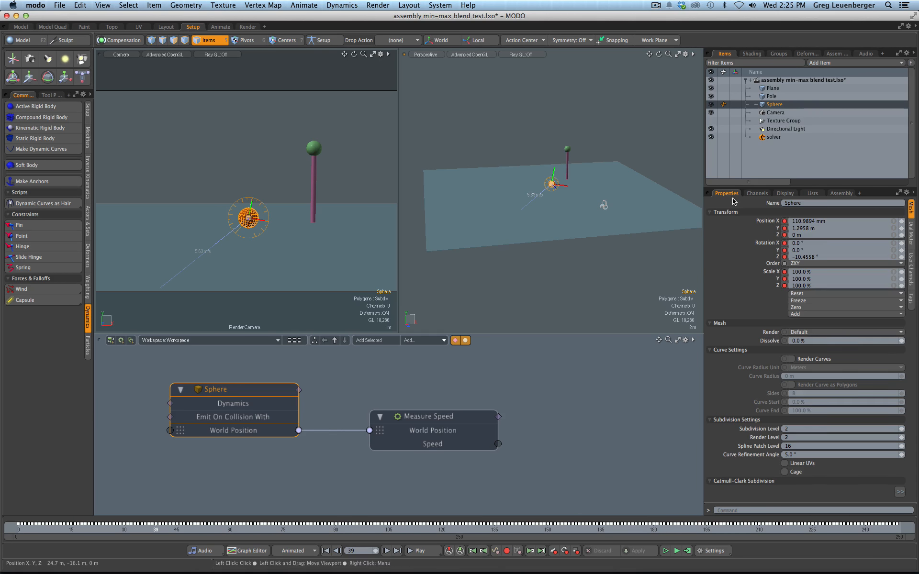
left_click(910, 234)
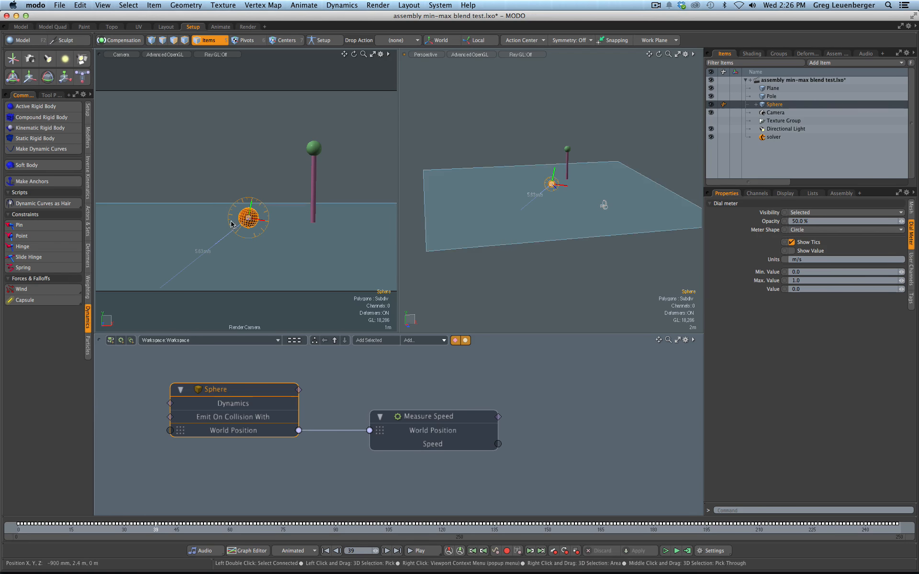
left_click(800, 230)
left_click(804, 239)
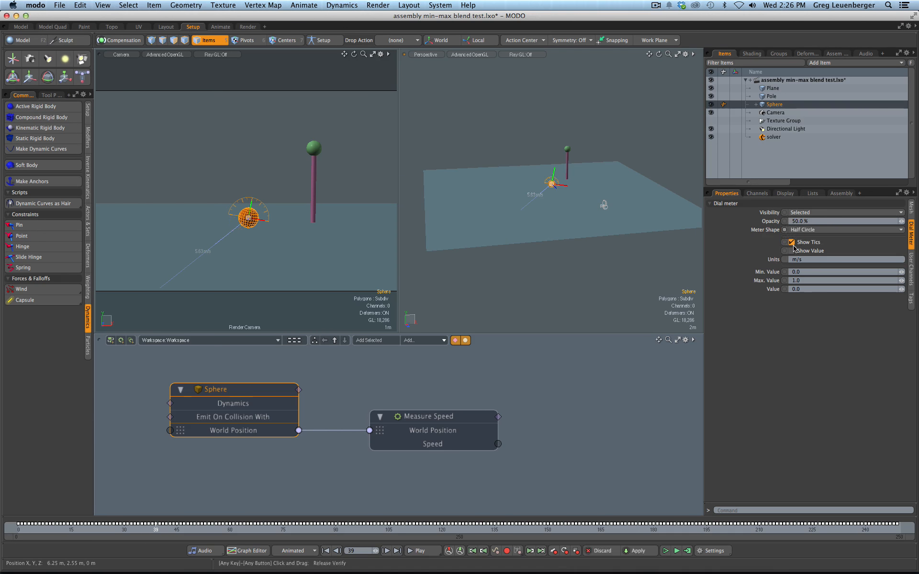
left_click(810, 243)
left_click(810, 244)
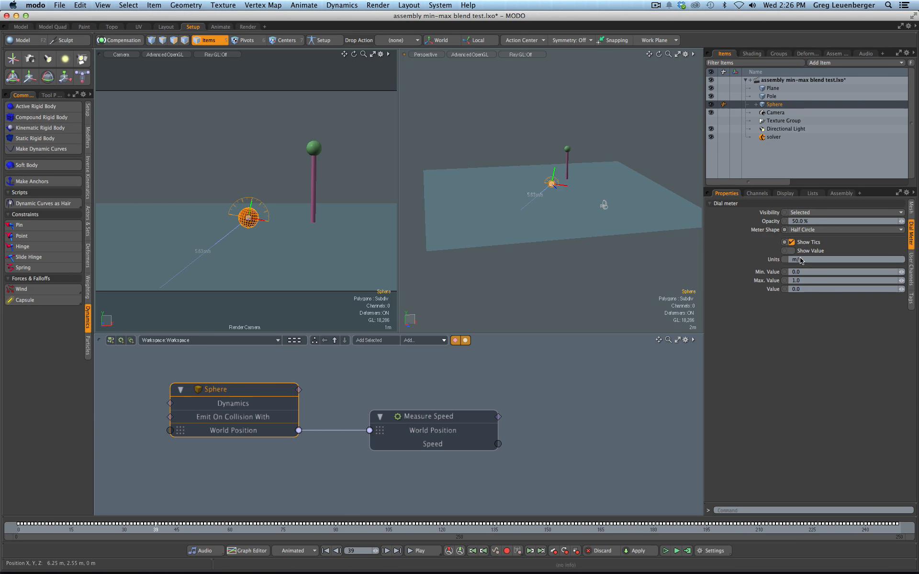
left_click(808, 251)
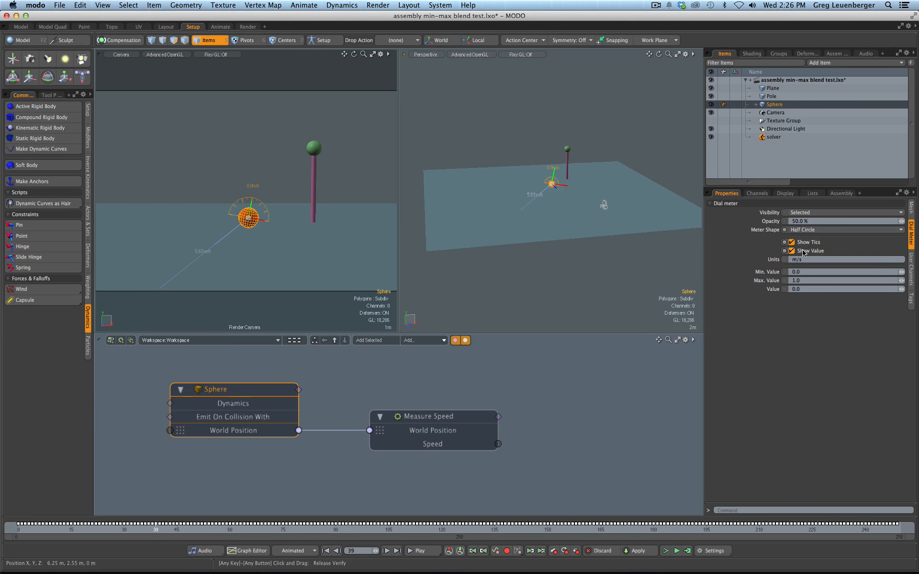
left_click(804, 230)
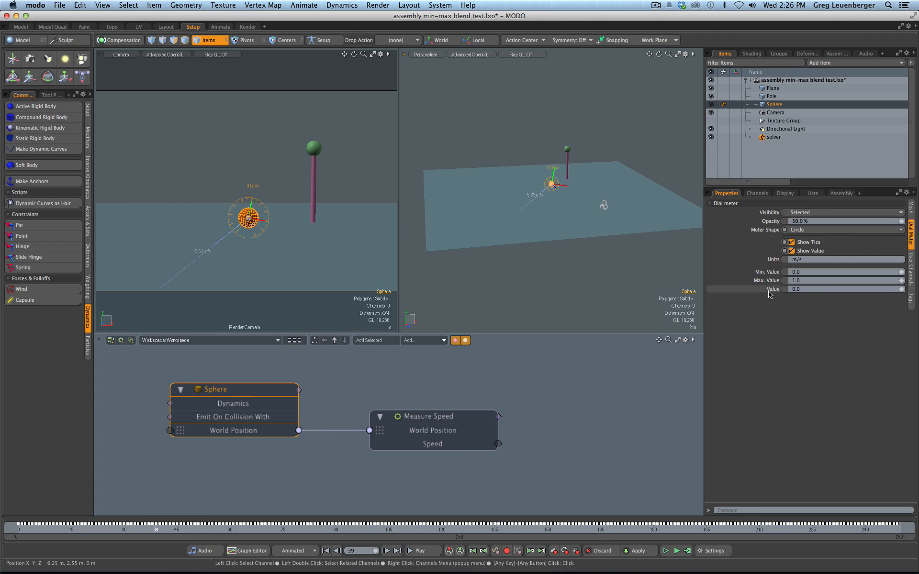
Add the sphere's dial meter Value channel to its schematic node and link the Speed output of Measure Speed to it.
left_click(758, 197)
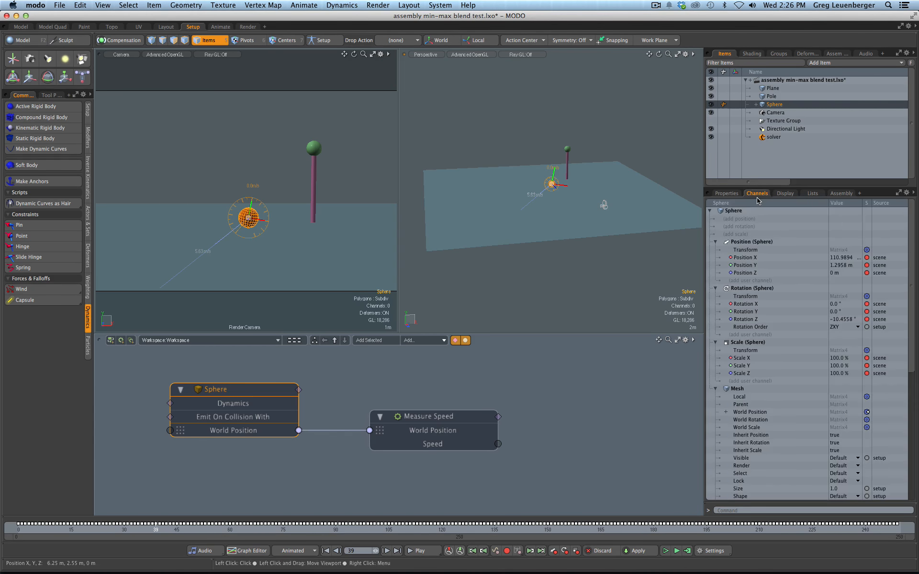
left_click(911, 417)
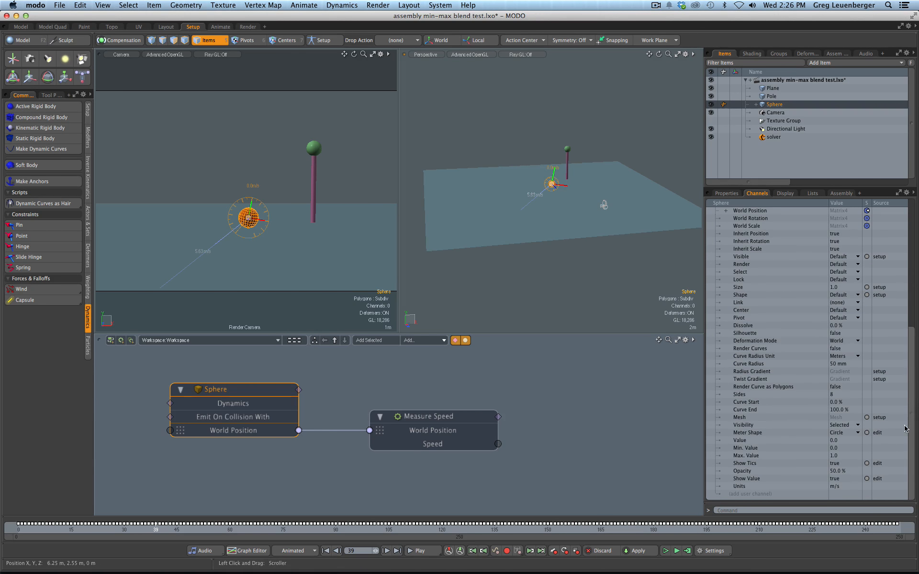
left_click(742, 441)
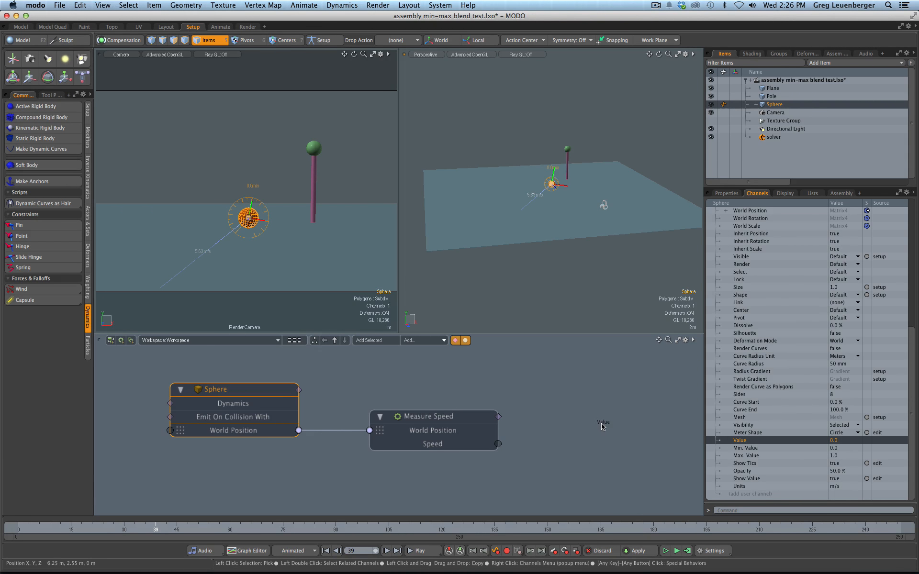
left_click_drag(569, 418, 239, 445)
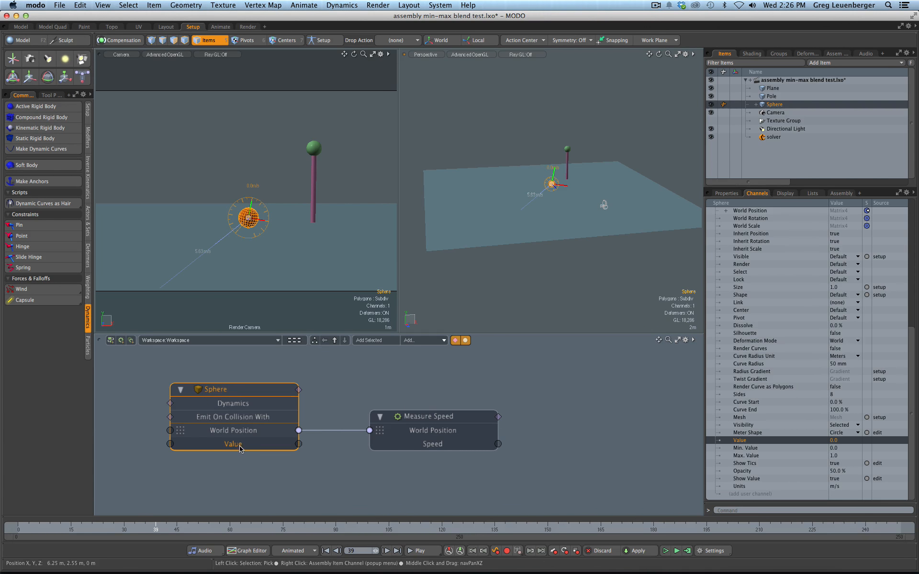
left_click(727, 193)
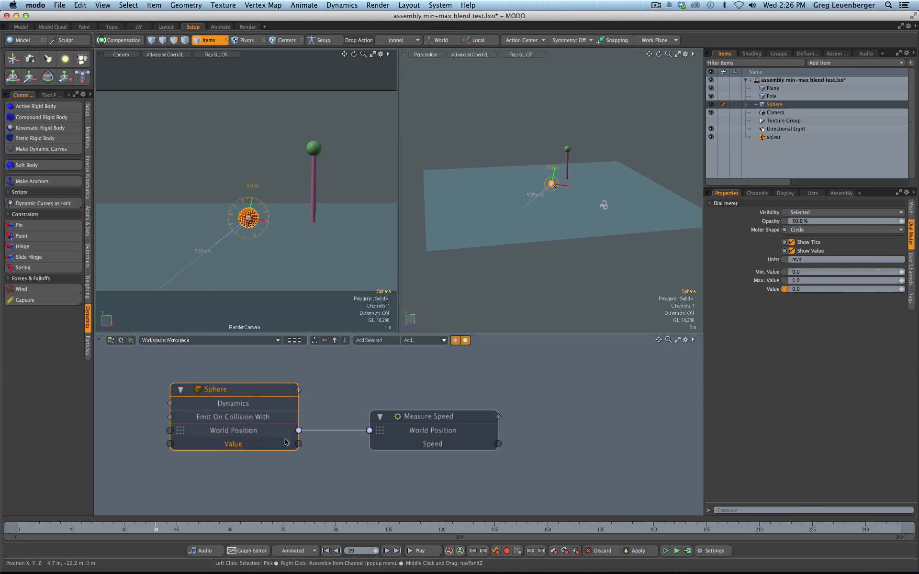
left_click_drag(174, 511, 170, 444)
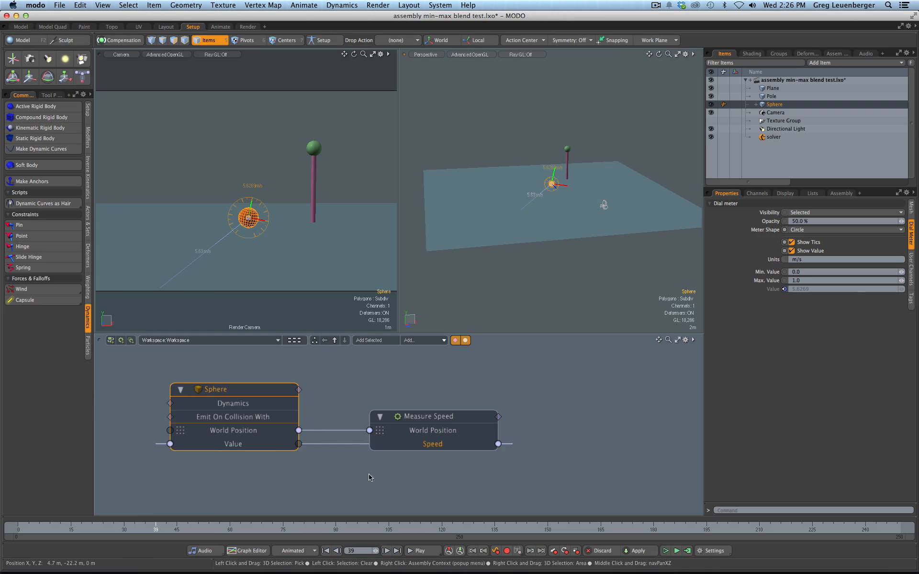
Remove the link between Speed and Value, and connect the Speed output to the Sphere node's Value input again.
left_click(345, 444)
key("Delete")
left_click_drag(497, 444, 518, 471)
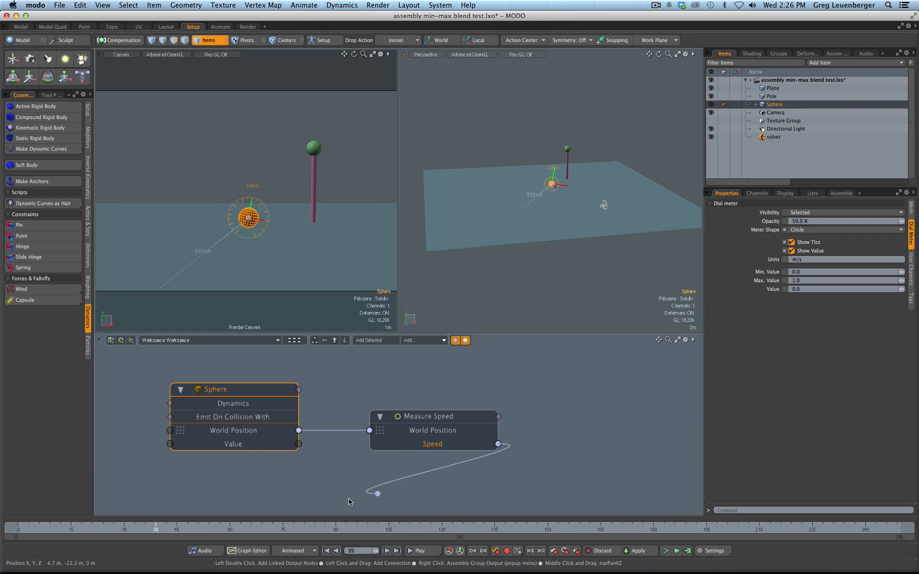
left_click_drag(349, 501, 567, 436)
left_click_drag(197, 499, 190, 450)
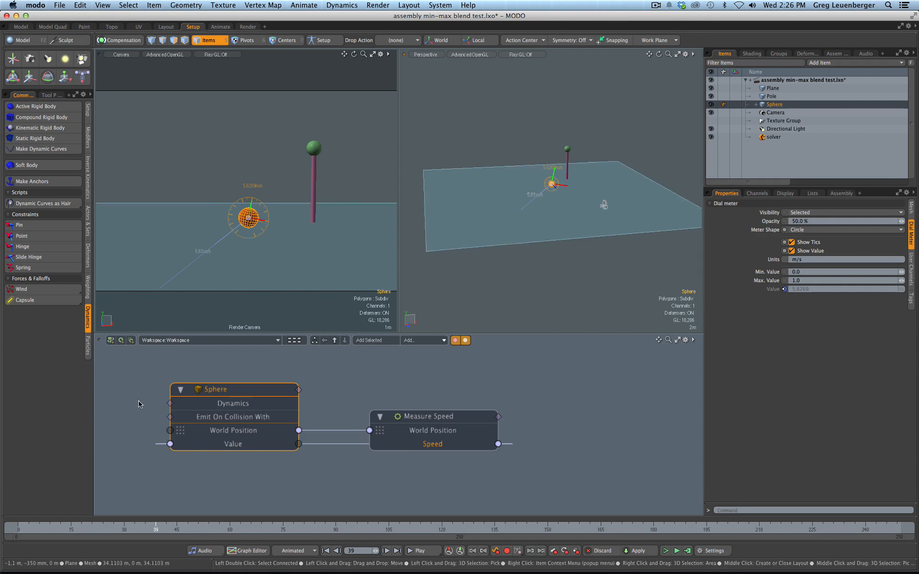
Go to frame 25 and step forward to frame 36 to examine how the sphere's dial meter follows its speed.
left_click_drag(51, 531, 106, 531)
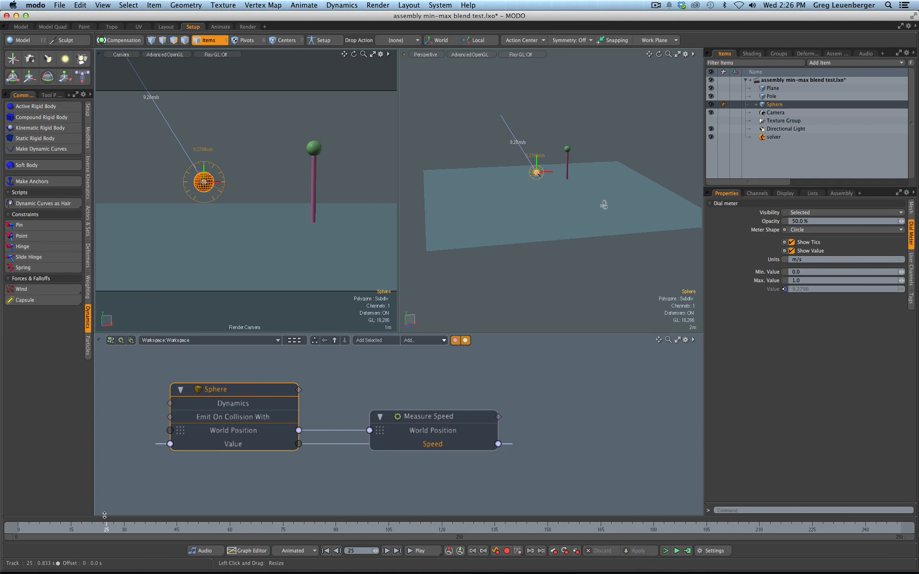
key("Right")
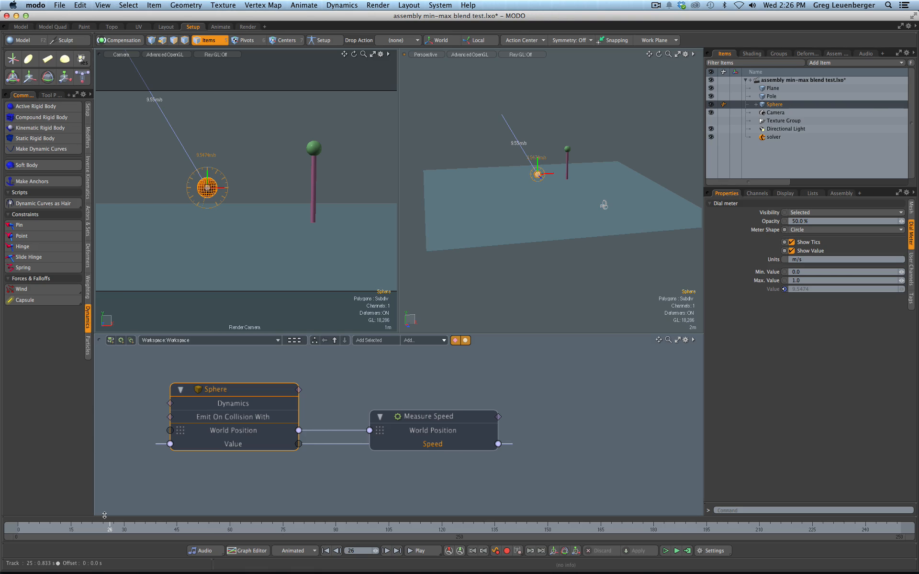
key("Right")
key("Right")
key("Right")
key("Right")
key("Right")
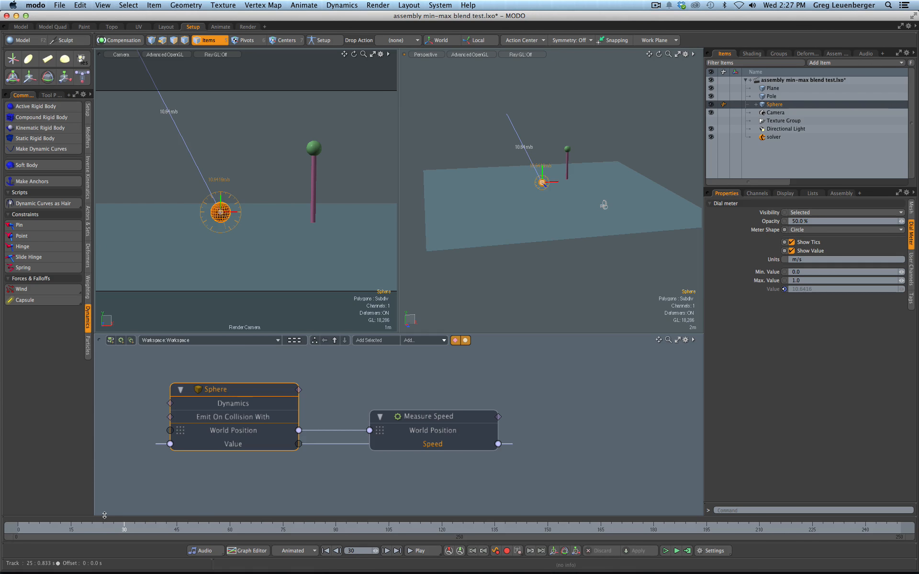
key("Right")
key("Right")
key("Right")
key("Right")
key("Right")
key("Right")
key("Right")
key("Right")
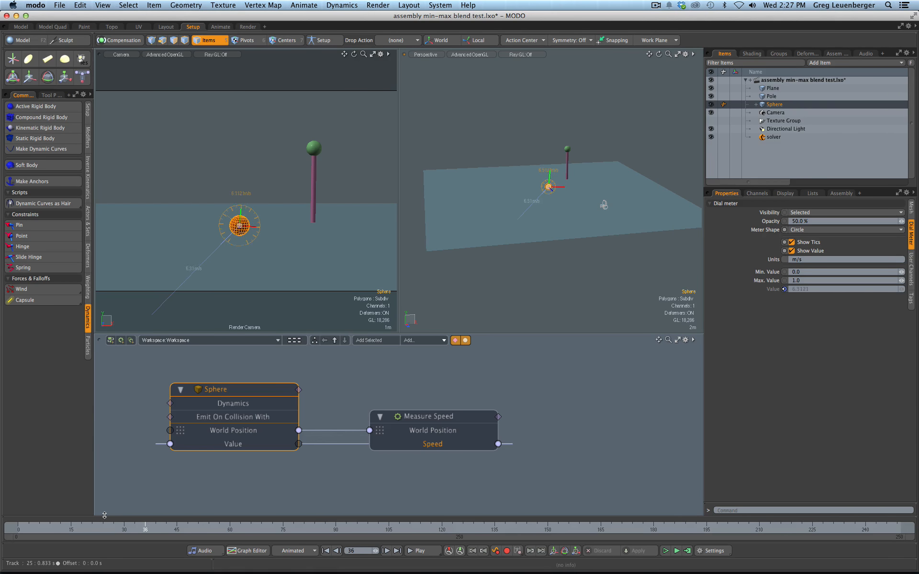
Step forward frame by frame from frame 36 past frame 58 to examine the dial meter against the sphere's speed, and return to frame 0.
key("Right")
key("Right")
key("Right")
key("Right")
key("Right")
key("Right")
key("Right")
key("Right")
key("Right")
key("Right")
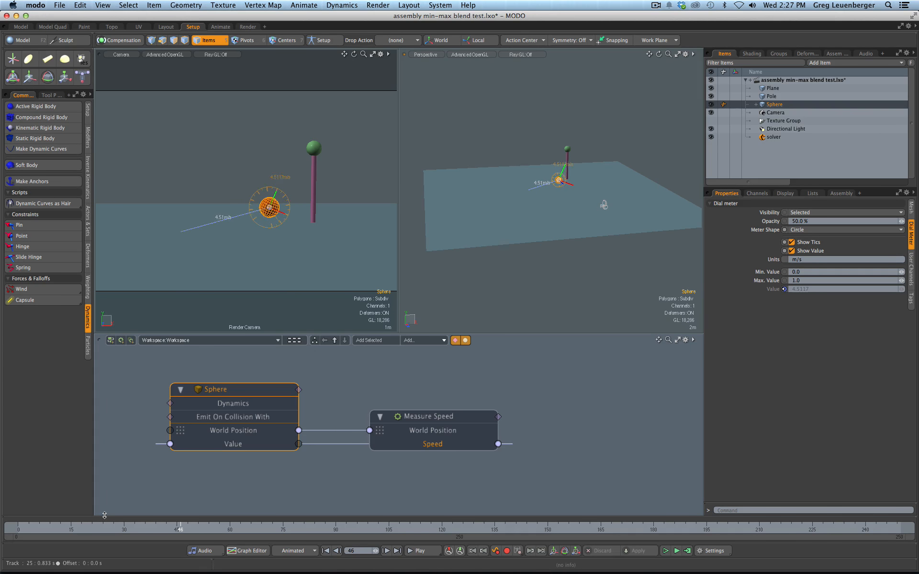
key("Right")
key("Right")
key("Right")
key("Right")
key("Right")
key("Right")
key("Right")
key("Right")
key("Right")
key("Right")
key("Right")
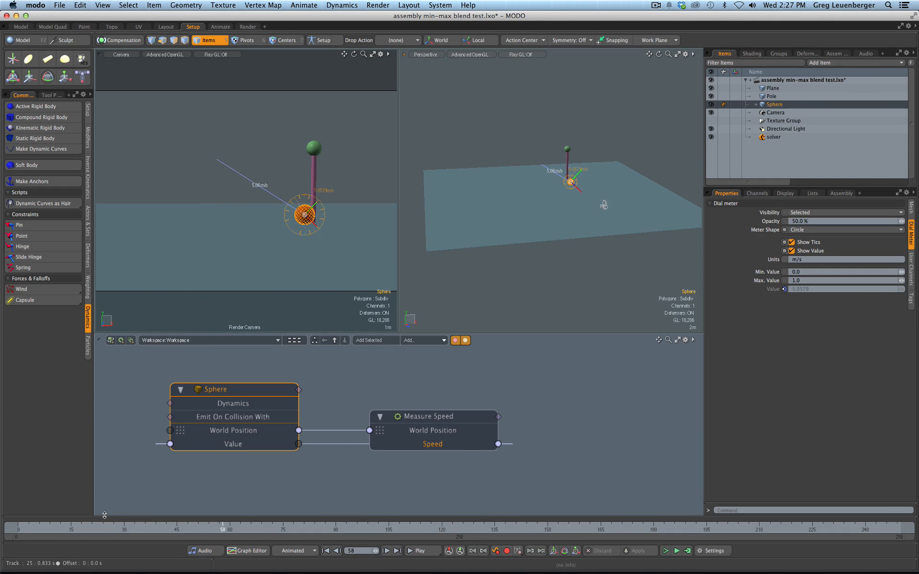
key("Right")
key("Right")
key("Left")
key("Left")
key("Left")
key("Left")
key("Left")
left_click(18, 526)
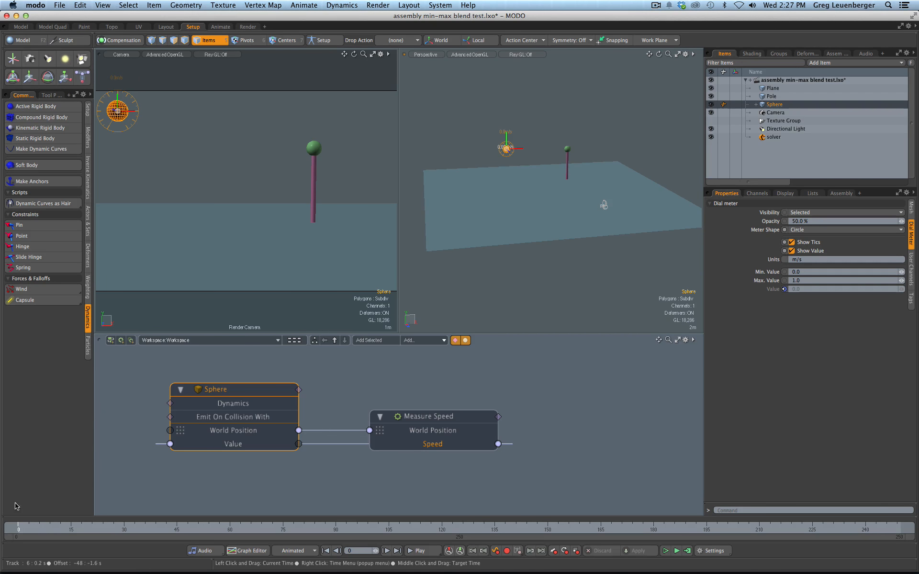
Examine the sphere and its dial meter up close in the Perspective view at frame 0.
left_click_drag(536, 136, 615, 138, "ctrl+alt")
left_click_drag(582, 166, 481, 206, "alt+shift")
left_click_drag(616, 214, 575, 215, "alt+shift")
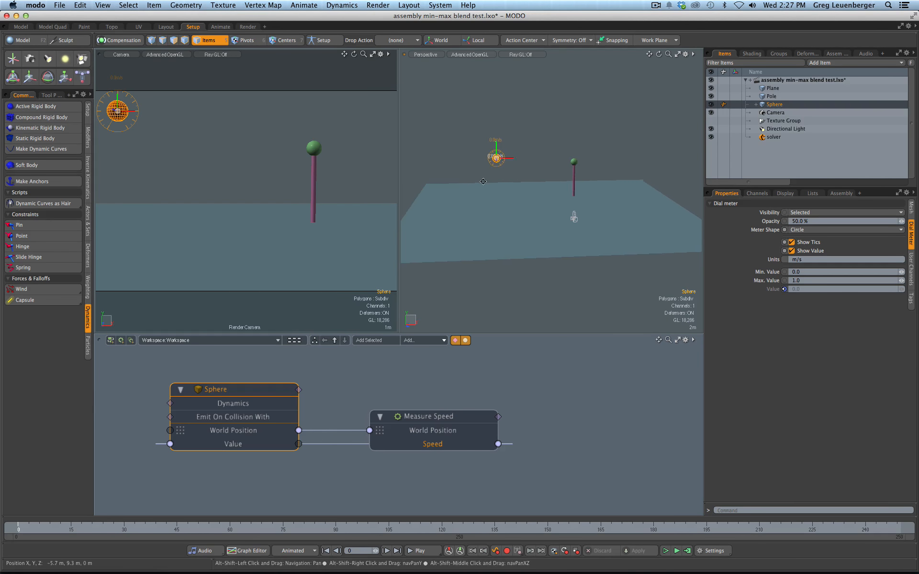
left_click_drag(496, 132, 583, 158, "ctrl+alt")
mouse_move(508, 197)
left_mouse_down("alt+shift")
mouse_move(514, 152)
mouse_move(384, 175)
mouse_move(618, 167)
mouse_move(373, 178)
mouse_move(608, 182)
mouse_move(470, 188)
mouse_move(634, 187)
mouse_move(468, 225)
mouse_move(617, 213)
mouse_move(593, 218)
mouse_move(449, 220)
mouse_move(604, 205)
mouse_move(473, 217)
mouse_move(498, 206)
left_mouse_up("alt+shift")
left_click_drag(498, 206, 533, 201, "alt+shift")
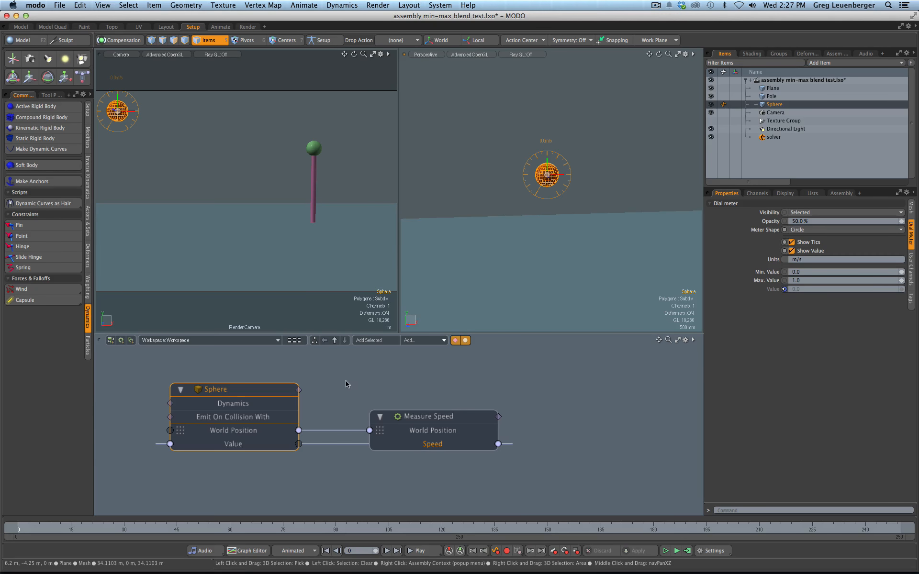
mouse_move(28, 528)
left_mouse_down()
mouse_move(166, 528)
mouse_move(18, 528)
left_mouse_up()
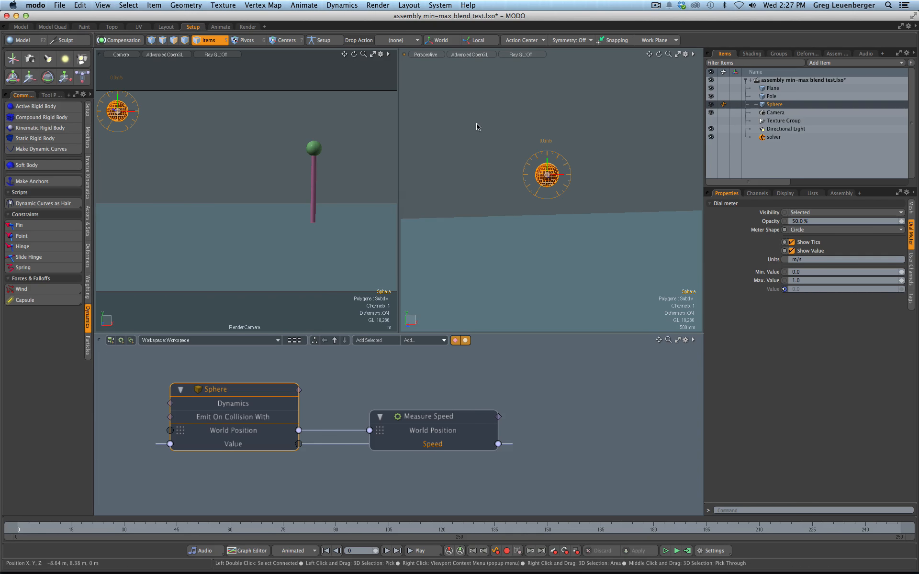
Deselect the sphere, create a new locator at the origin and add it to the schematic beside Measure Speed.
left_click(468, 143)
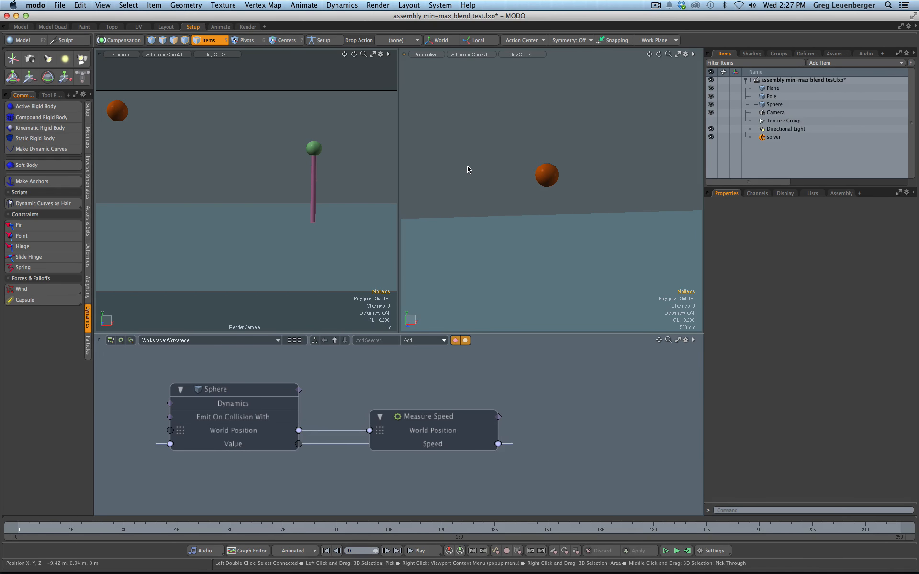
key("l")
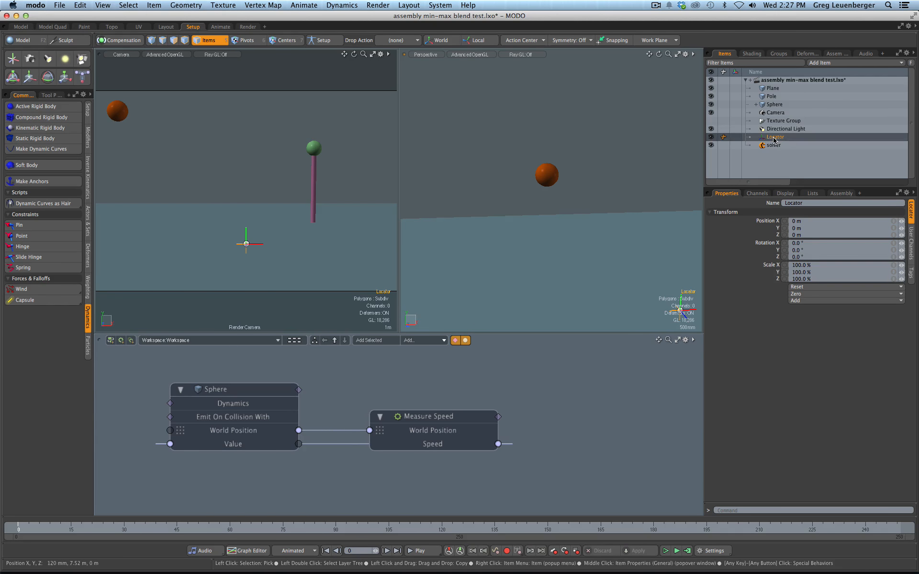
left_click_drag(775, 137, 563, 420)
scroll(565, 389, "down", 1)
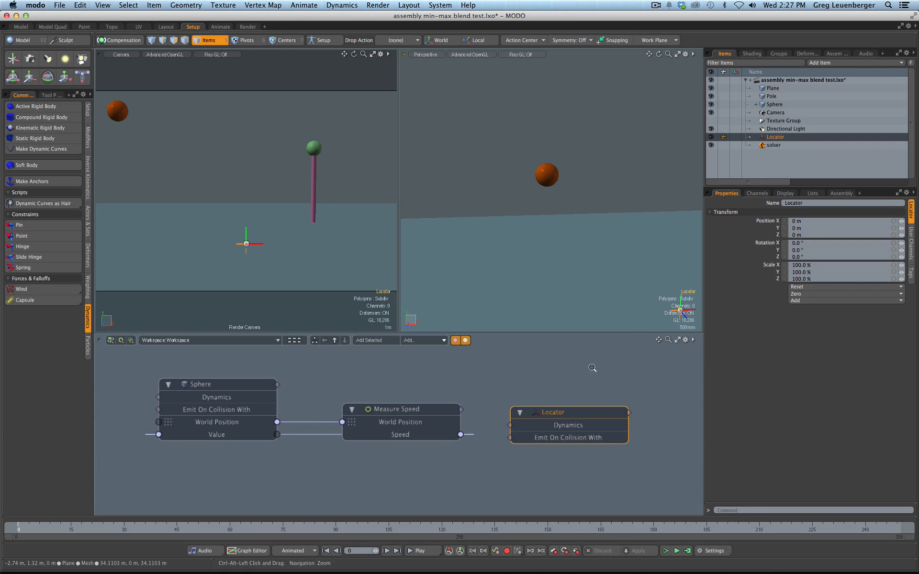
Add the locator's Position Y channel to its schematic node and link the Speed output of Measure Speed to it.
right_click(771, 233)
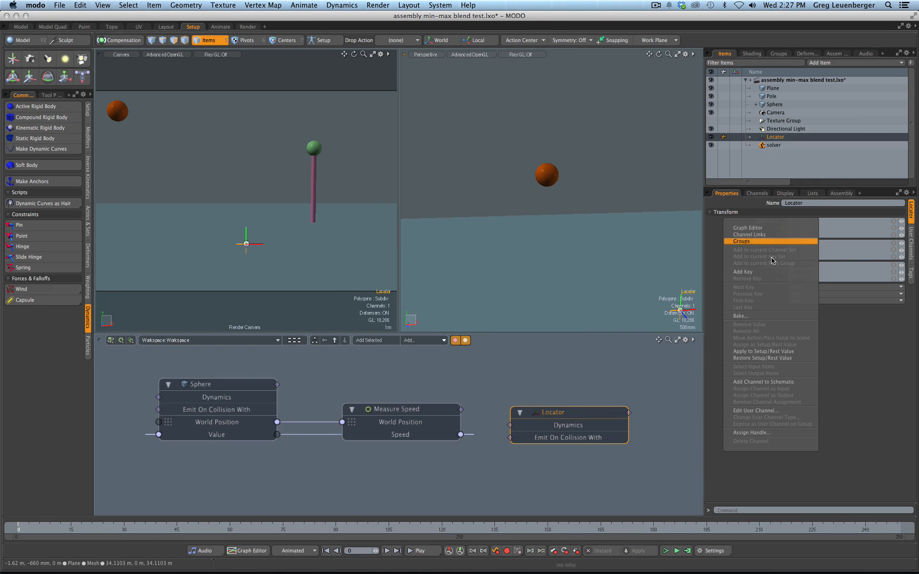
left_click(764, 383)
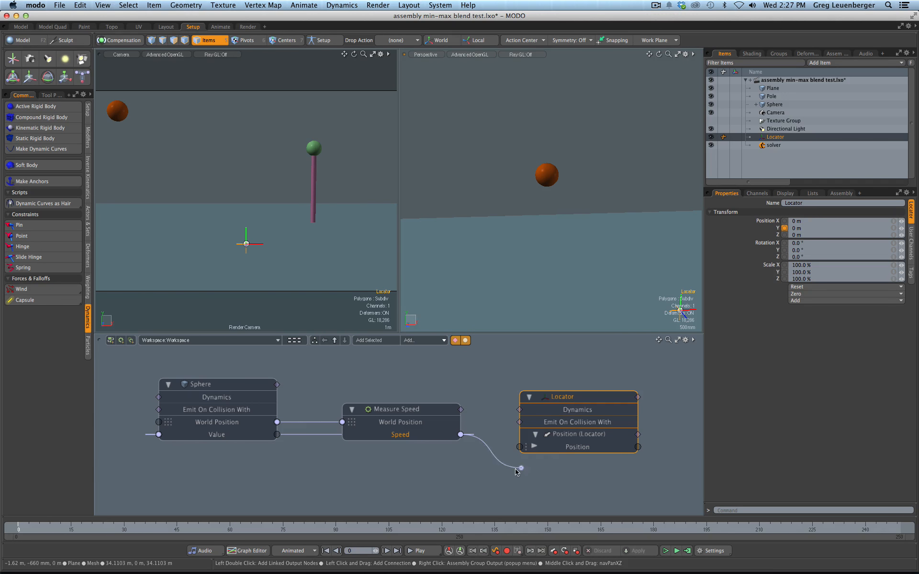
left_click_drag(565, 453, 565, 450)
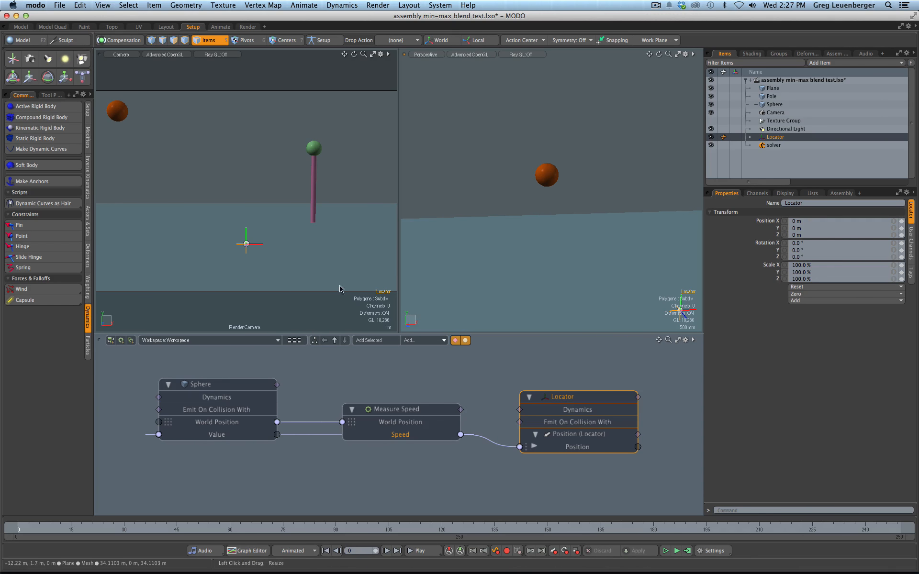
With the sphere selected, scrub to frame 18 to examine how the locator follows its speed, and select the locator and return to frame 0.
left_click(231, 385)
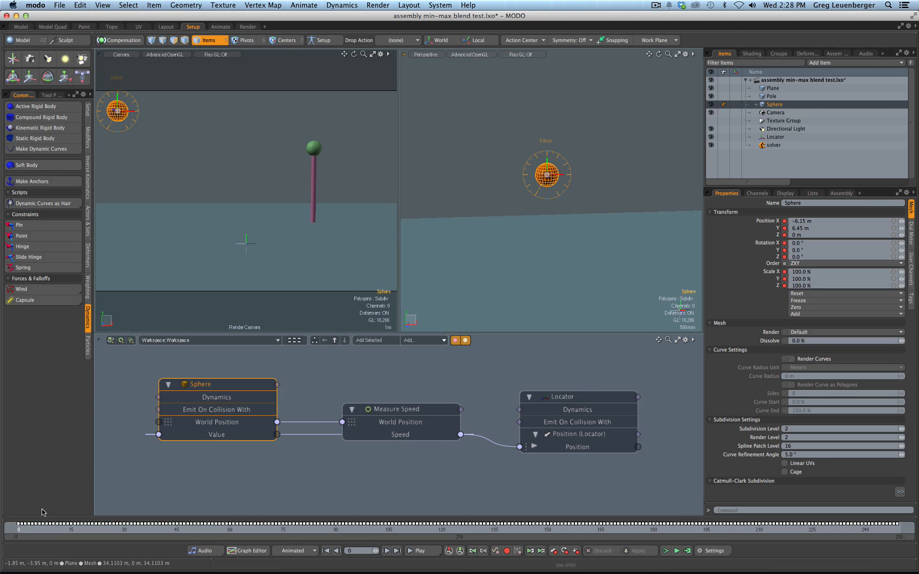
left_click_drag(32, 528, 87, 501)
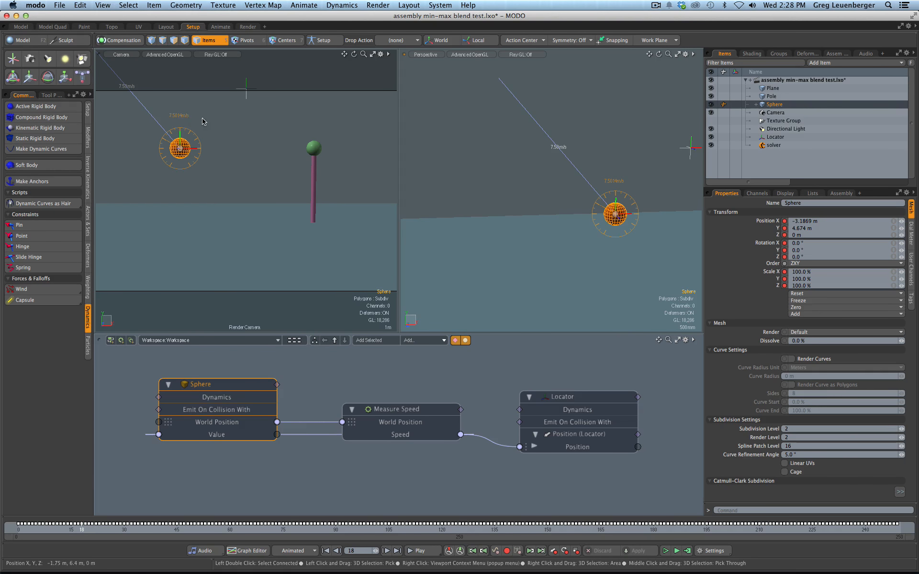
left_click(254, 102)
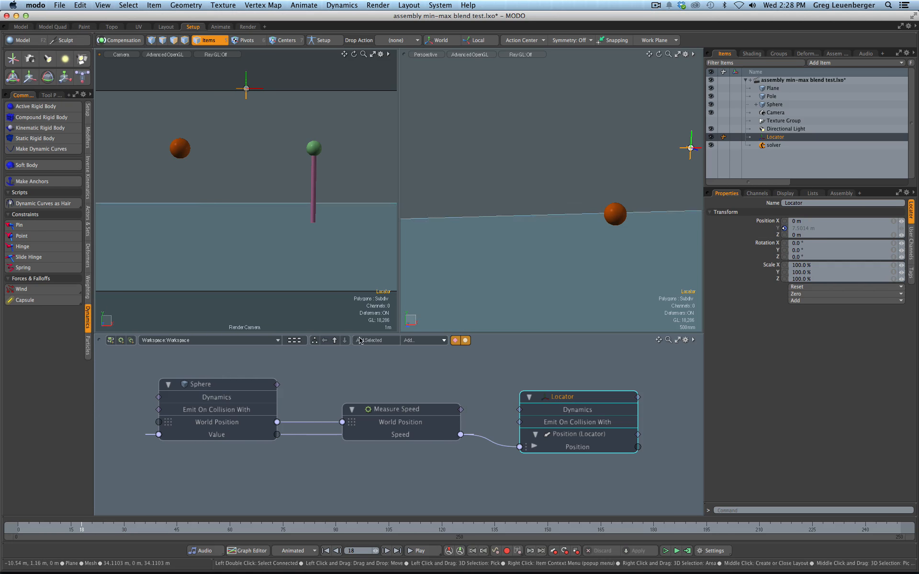
left_click_drag(82, 529, 18, 529)
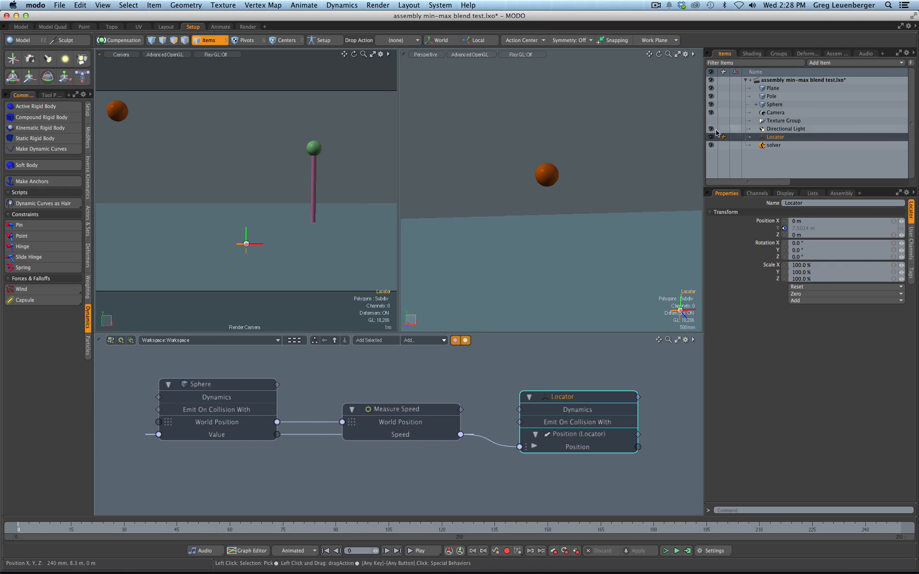
Bake the locator's animation from frame 0 to 249 with Remove Constraints enabled and Auto slope type.
left_click(302, 6)
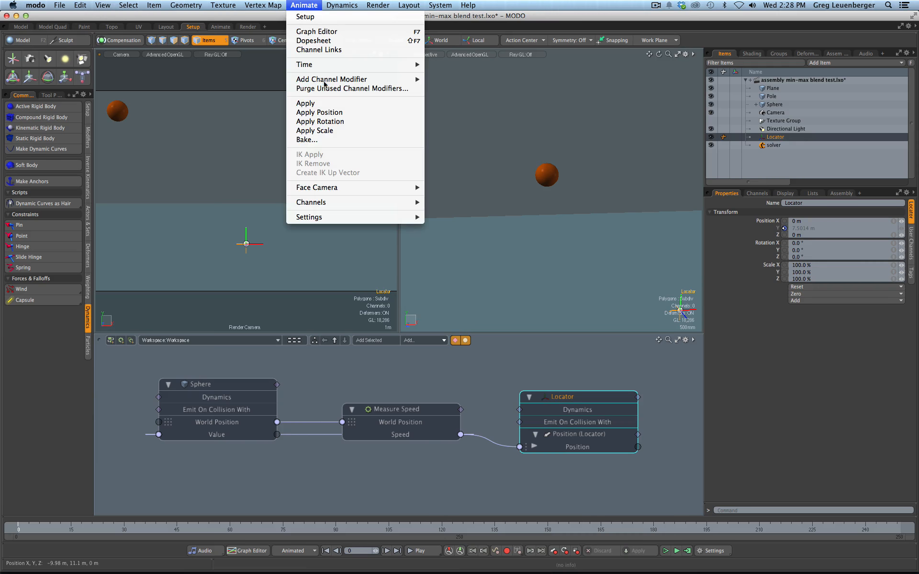
left_click(308, 139)
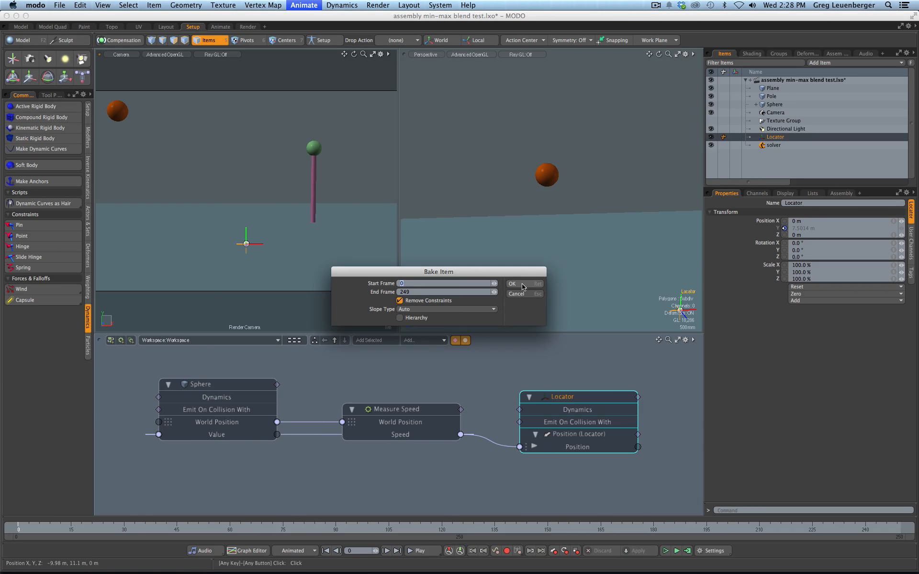
left_click(522, 287)
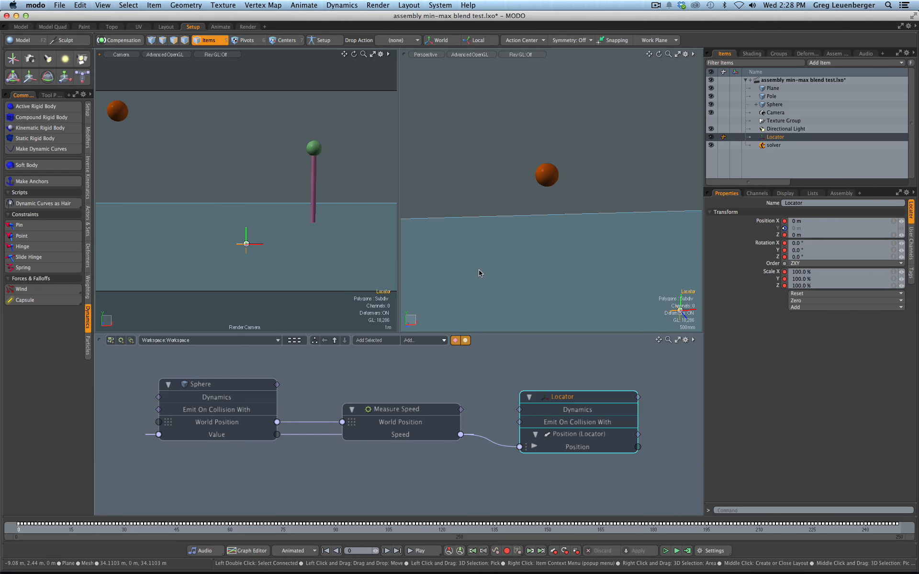
Show the locator's baked curves in the Graph Editor, isolate Position Y and scrub to frame 13 to examine how it records speed.
key("F3")
left_click_drag(459, 233, 425, 299)
left_click_drag(427, 352, 464, 354, "ctrl+alt")
left_click_drag(305, 357, 486, 361, "alt+shift")
left_click_drag(486, 361, 529, 361, "ctrl+alt")
left_click_drag(329, 408, 380, 405, "alt+shift")
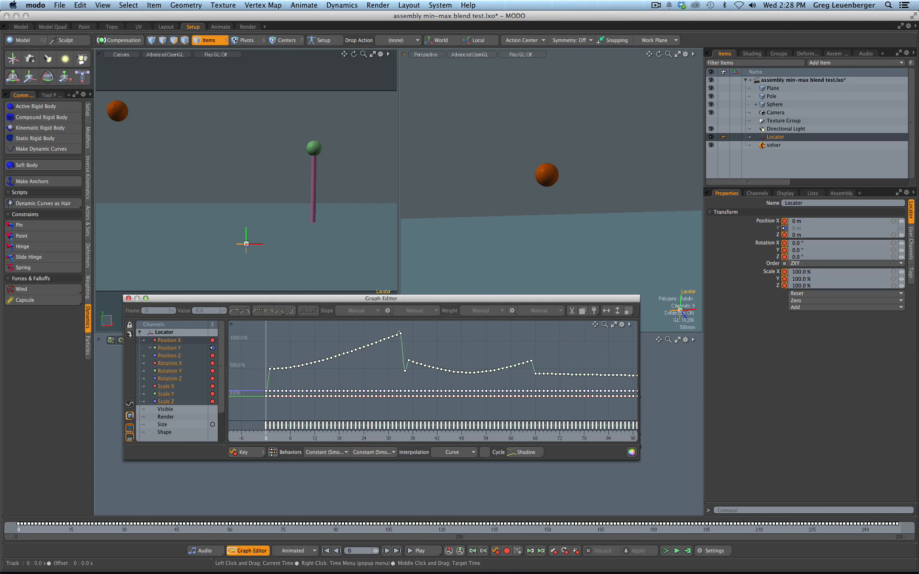
left_click_drag(266, 437, 314, 437)
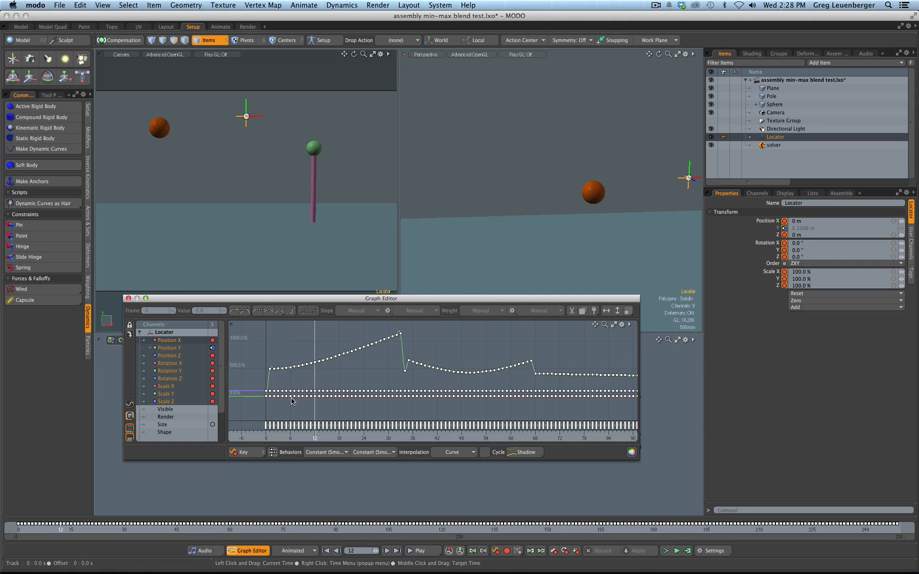
left_click(168, 348)
left_click(312, 437)
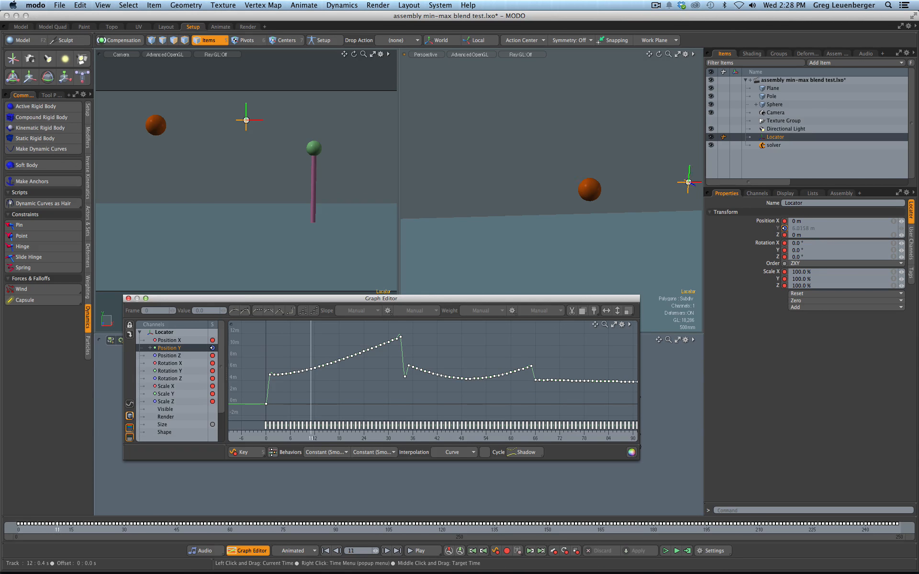
mouse_move(311, 436)
left_mouse_down()
mouse_move(266, 437)
mouse_move(521, 436)
mouse_move(319, 436)
left_mouse_up()
Adjust the peak key at frame 33 on the locator's Position Y curve and close the Graph Editor.
left_click_drag(490, 388, 399, 371, "ctrl+alt")
left_click_drag(424, 333, 512, 330, "ctrl+alt")
mouse_move(458, 341)
left_mouse_down()
mouse_move(441, 356)
mouse_move(461, 333)
mouse_move(454, 359)
mouse_move(448, 346)
left_mouse_up()
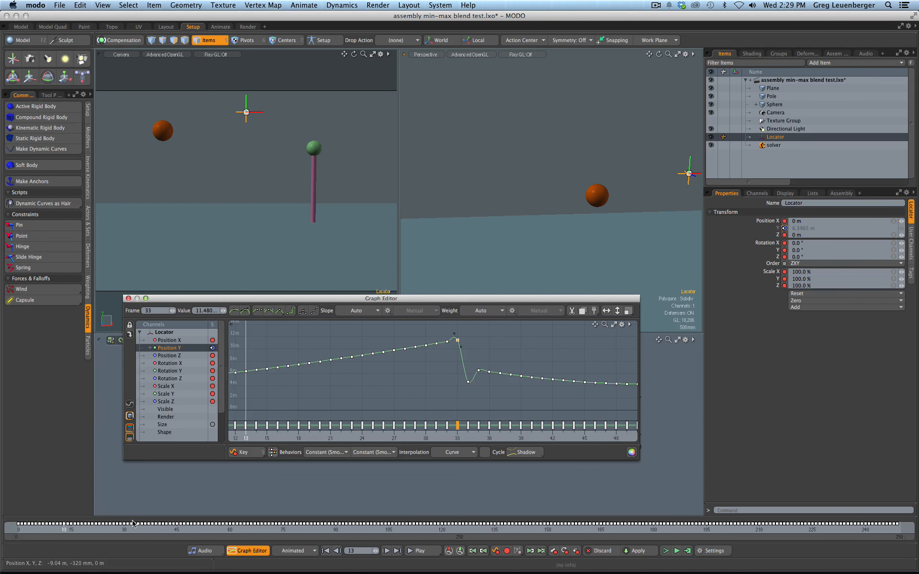
left_click(128, 298)
Hide the locator in the viewports and return to frame 0.
key("h")
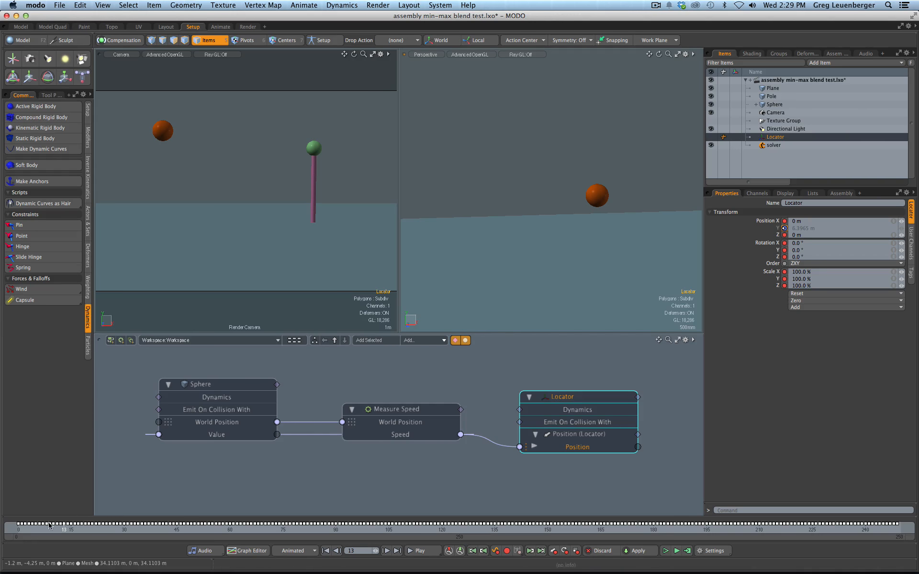
left_click_drag(64, 529, 19, 529)
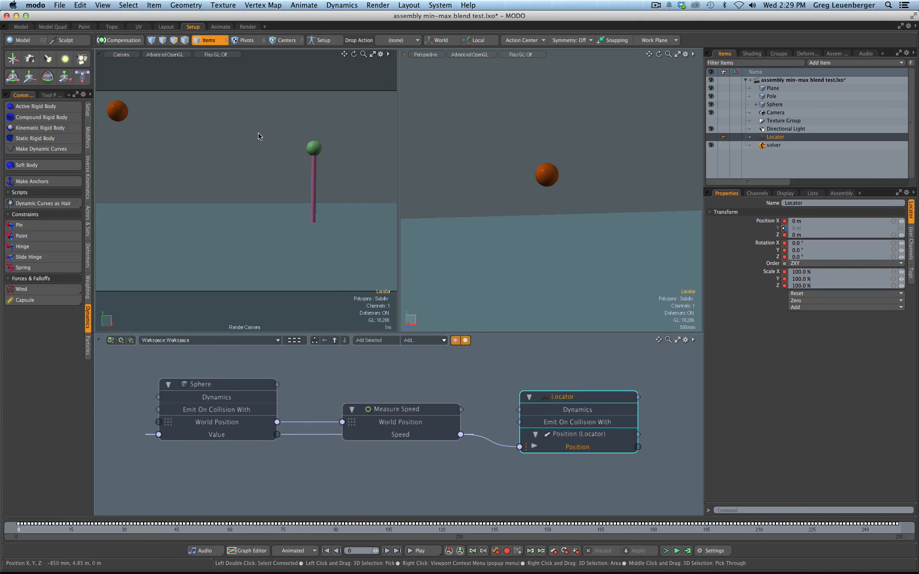
Select the Light material of the ball on top of the pole in the Shader Tree and add a Constant layer above it.
left_click(314, 149)
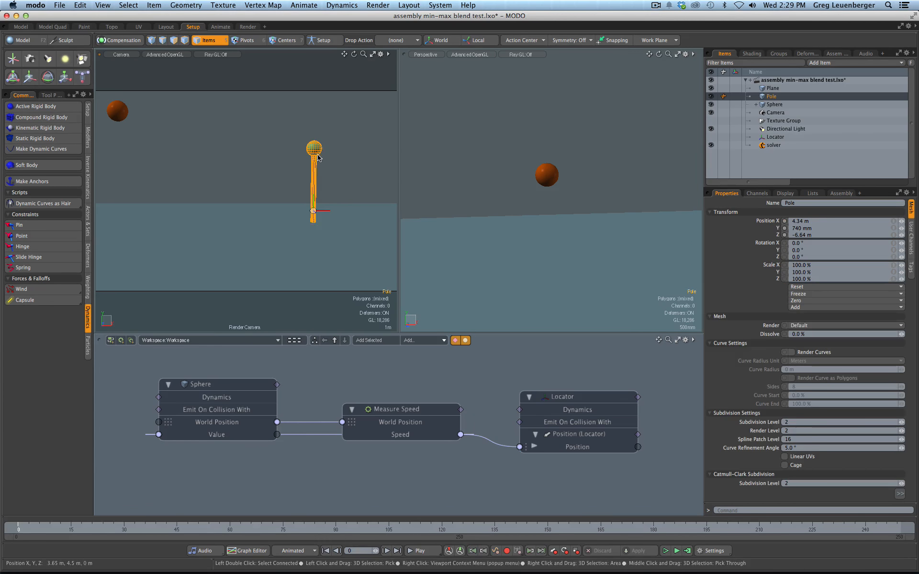
left_click(312, 148)
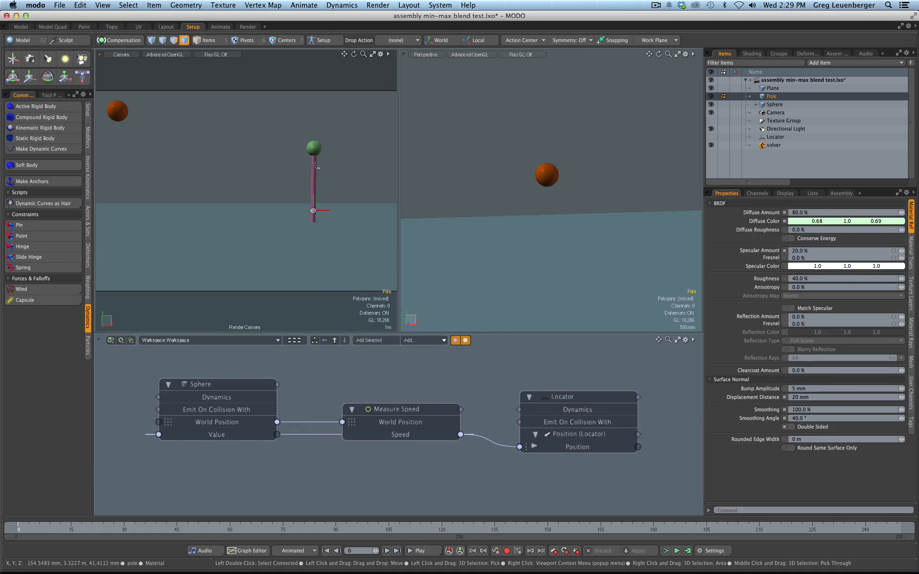
left_click(751, 54)
left_click(744, 146)
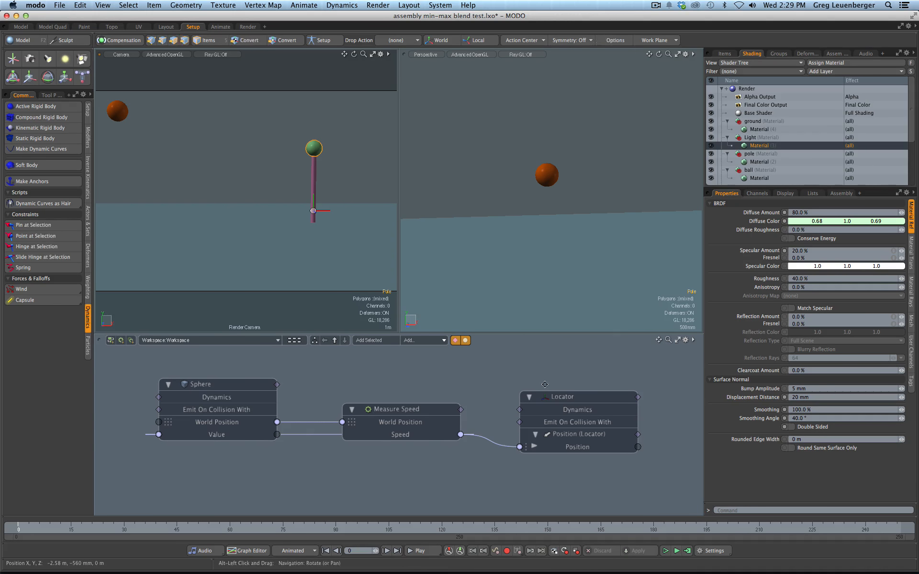
scroll(310, 356, "down", 3)
left_click(842, 71)
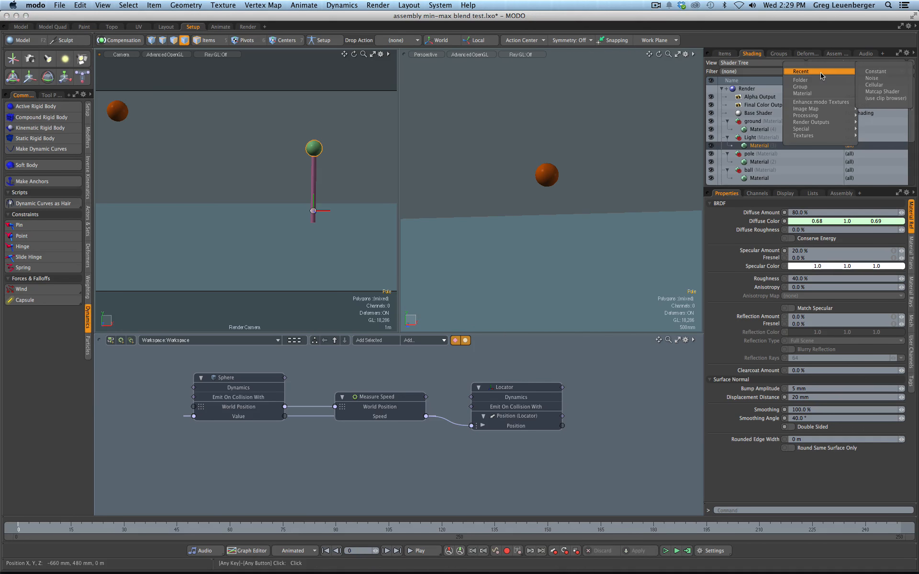
mouse_move(814, 112)
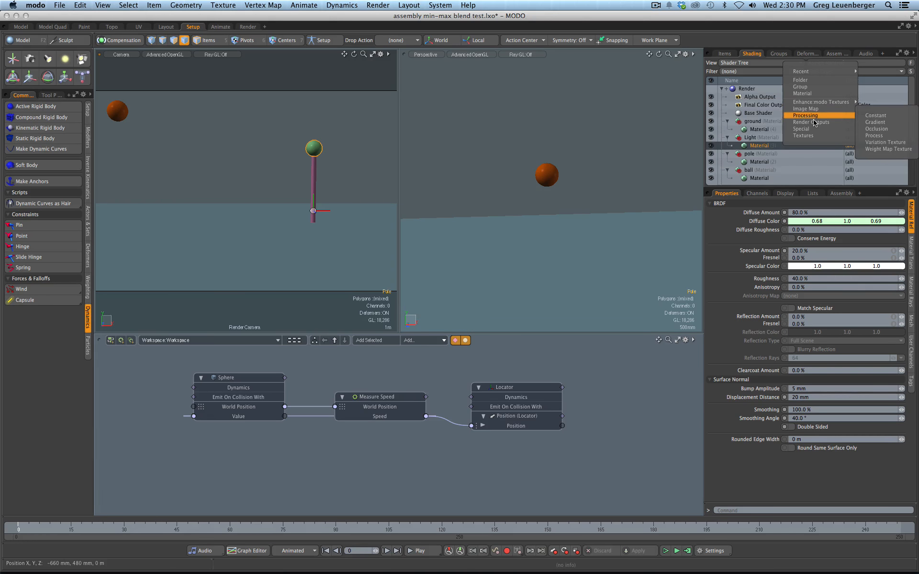
left_click(872, 114)
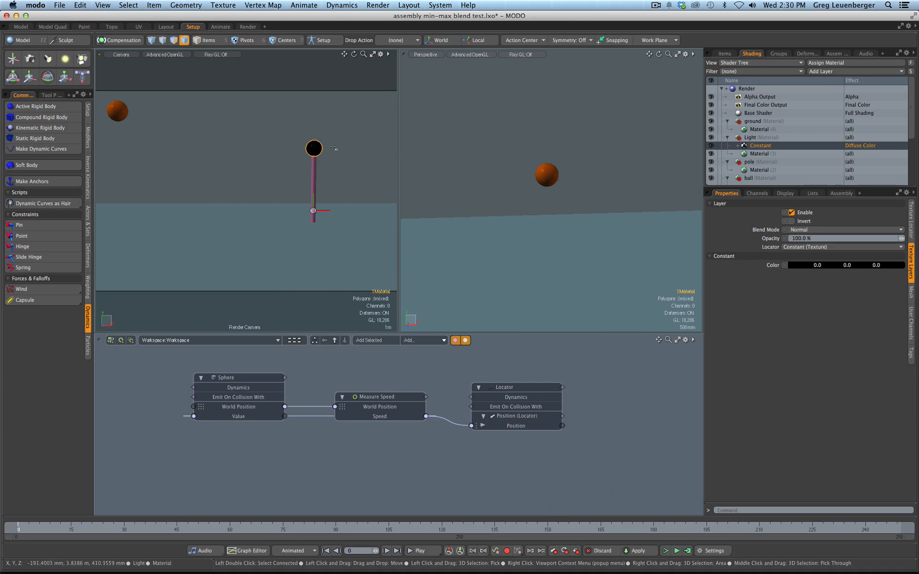
key("3")
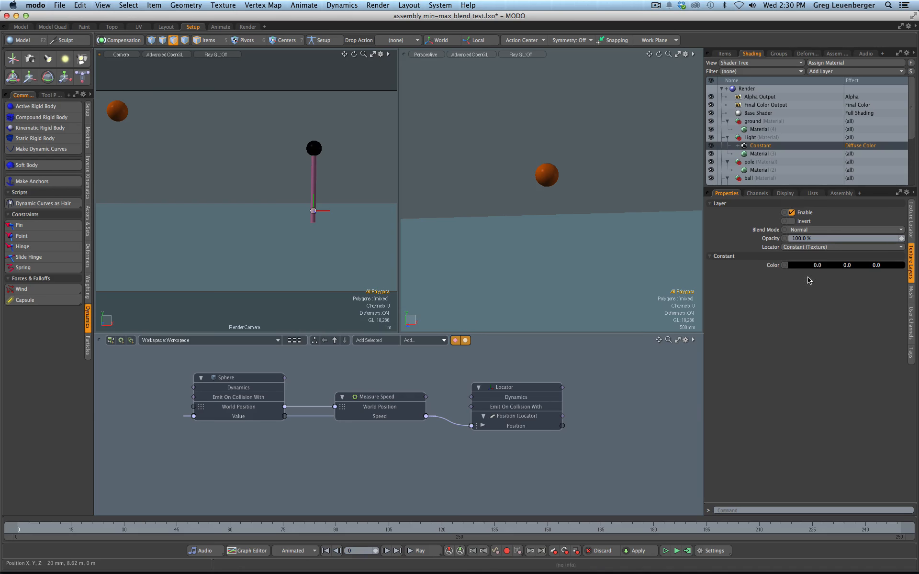
Add the Constant texture layer to the schematic and place its node beyond the Locator node with space between them.
left_click_drag(760, 145, 644, 426)
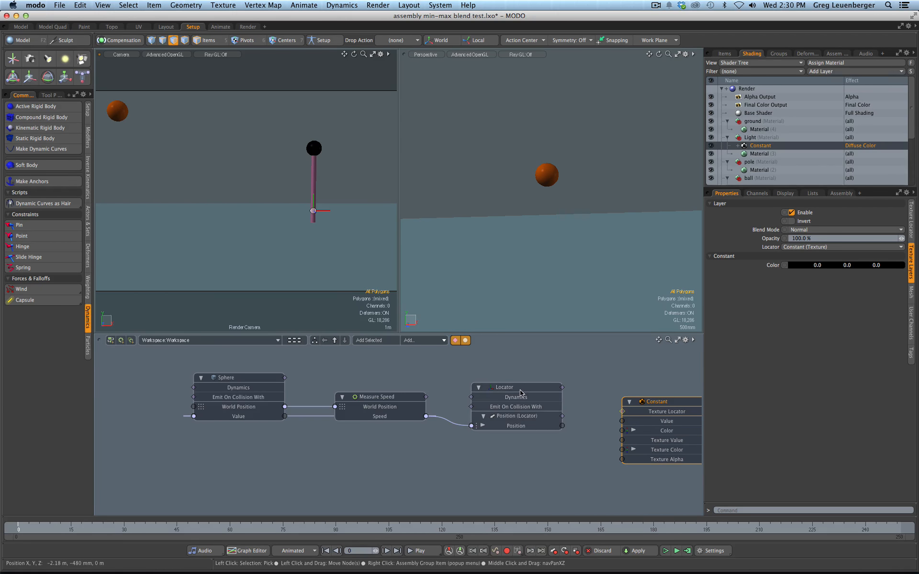
left_click_drag(520, 471, 480, 470, "alt+shift")
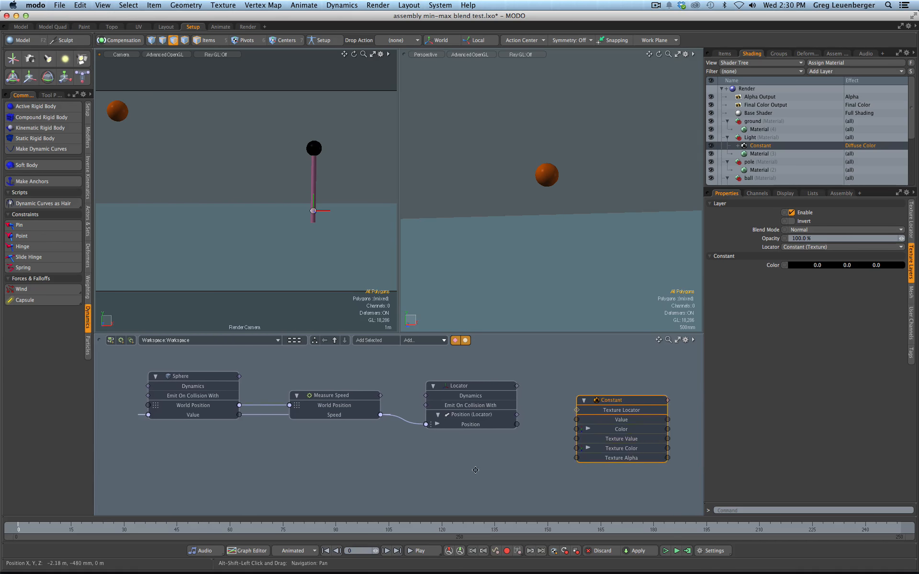
scroll(480, 470, "down", 1)
left_click_drag(577, 406, 616, 397)
Add a Constant texture shader node to the schematic and place it above the existing Constant node.
left_click(426, 340)
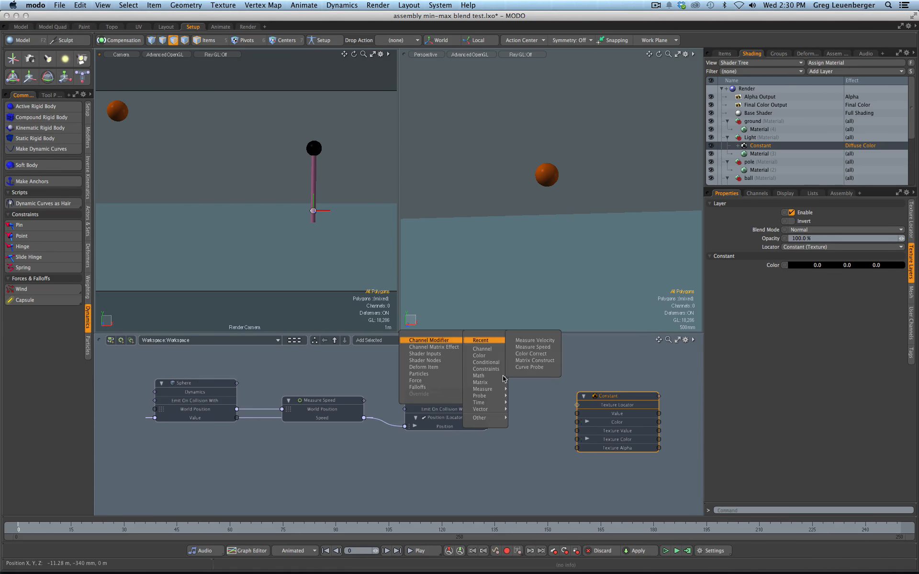
mouse_move(433, 362)
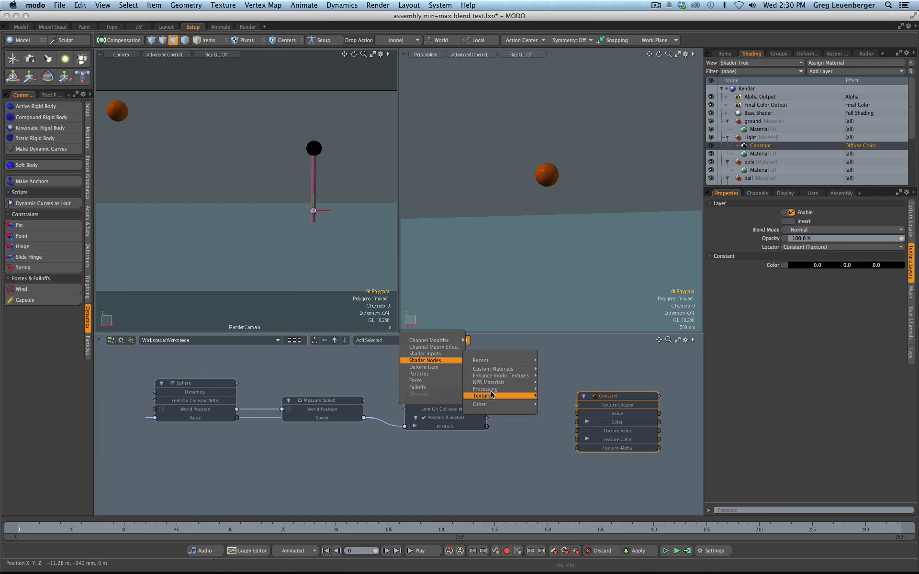
left_click(556, 394)
left_click_drag(479, 463, 536, 336)
Set the new Constant node's color to a saturated red with RGB 1.0, 0.0, 0.06.
left_click(799, 275)
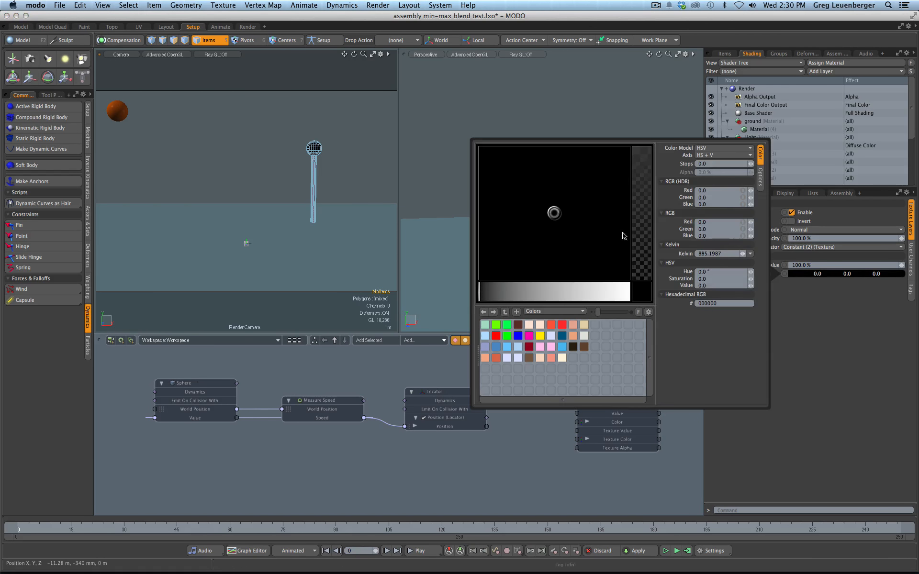
left_click_drag(581, 295, 637, 295)
left_click(616, 212)
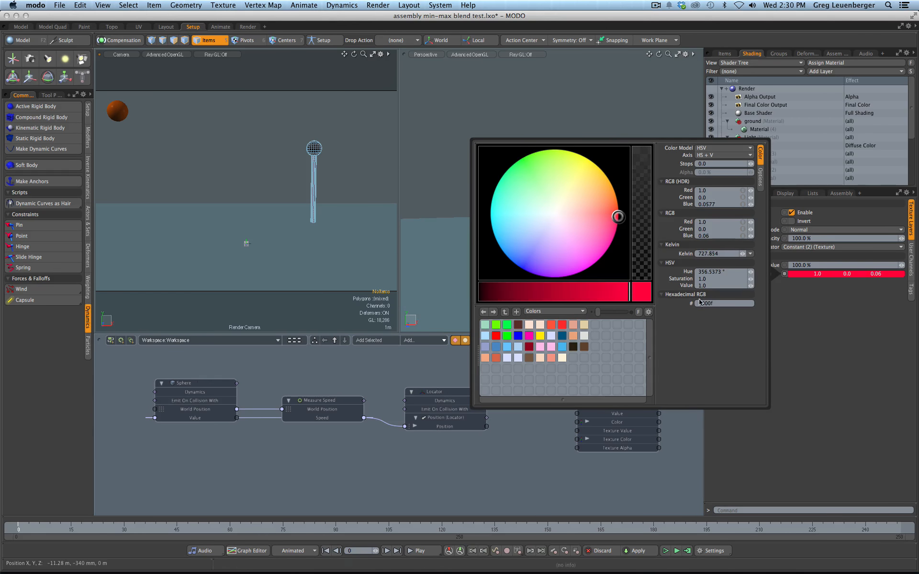
left_click(526, 407)
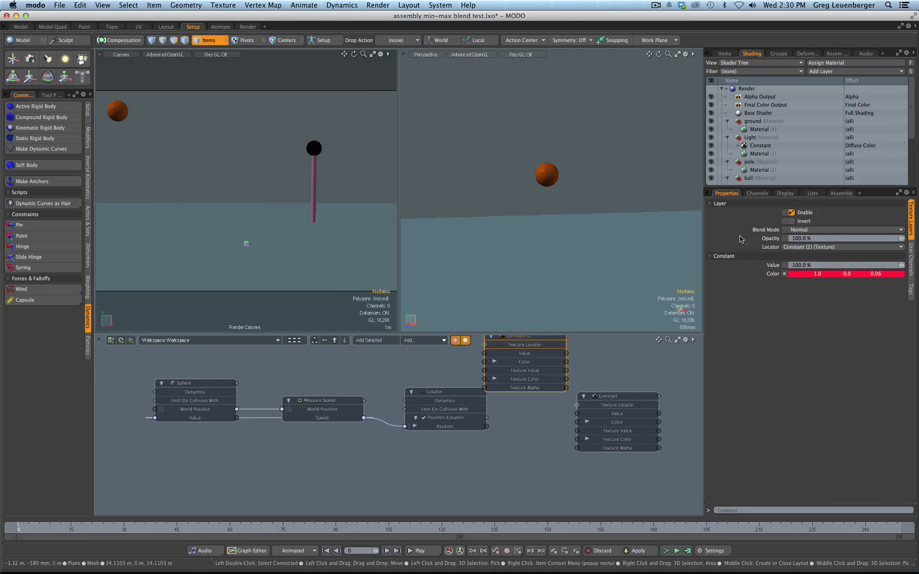
Reposition the red Constant node between the Locator node and the light's Constant node, slightly above both.
scroll(436, 420, "down", 1)
left_click_drag(436, 420, 437, 411)
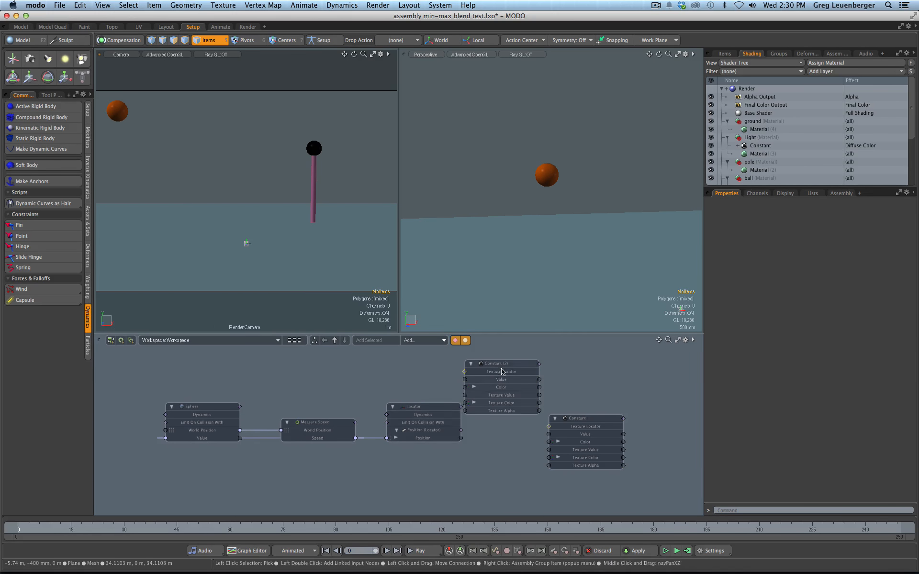
left_click_drag(507, 373, 513, 364)
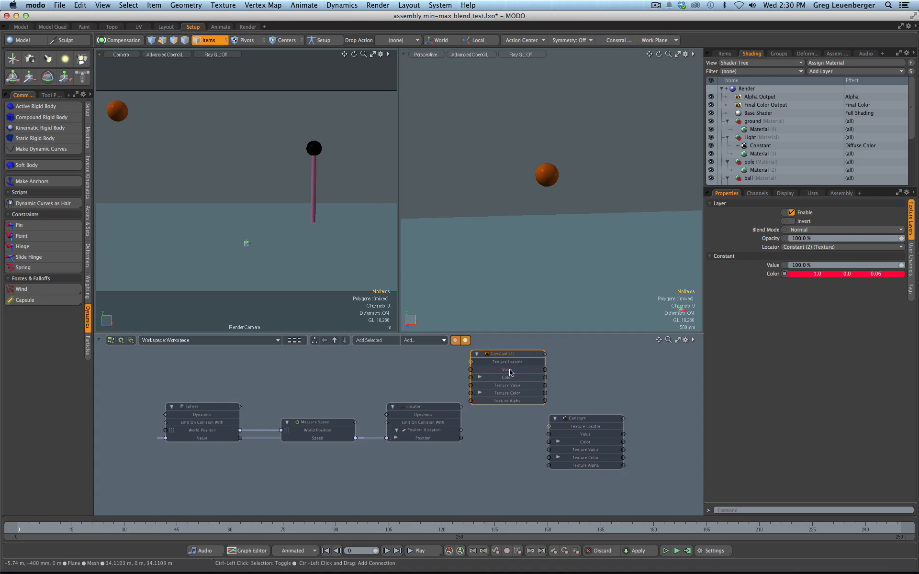
left_click(617, 352)
mouse_move(513, 354)
left_mouse_down()
mouse_move(535, 369)
mouse_move(519, 365)
left_mouse_up()
left_click(430, 342)
mouse_move(429, 342)
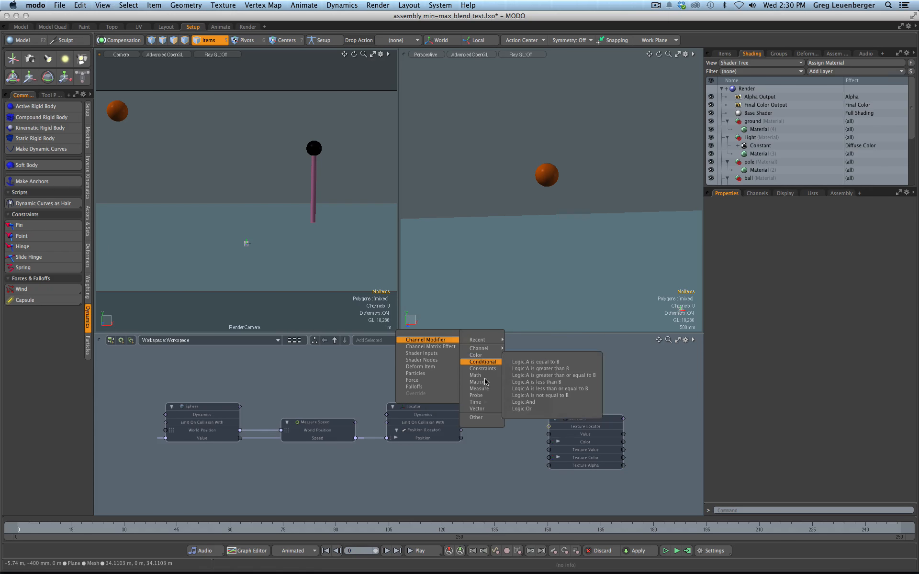
mouse_move(474, 375)
left_click(515, 385)
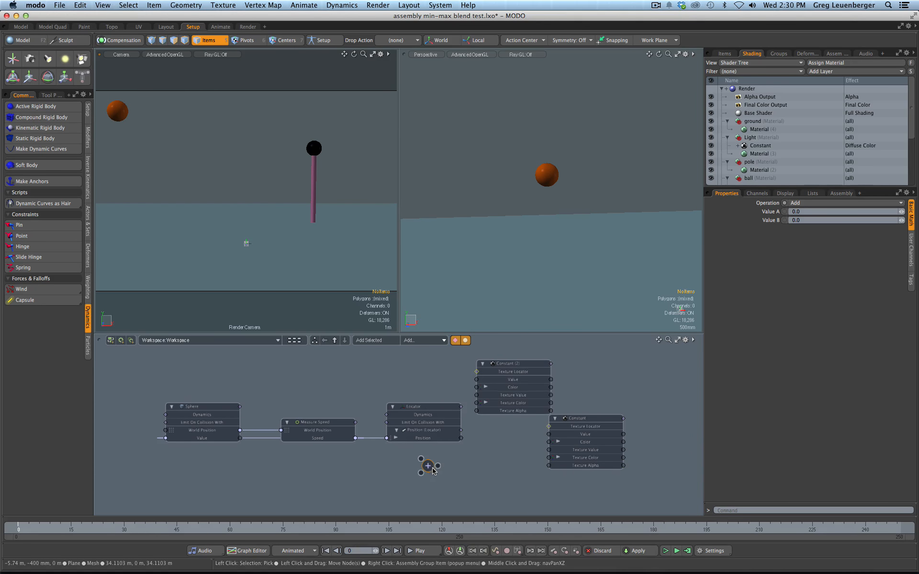
left_click_drag(430, 468, 442, 468)
key("super+d")
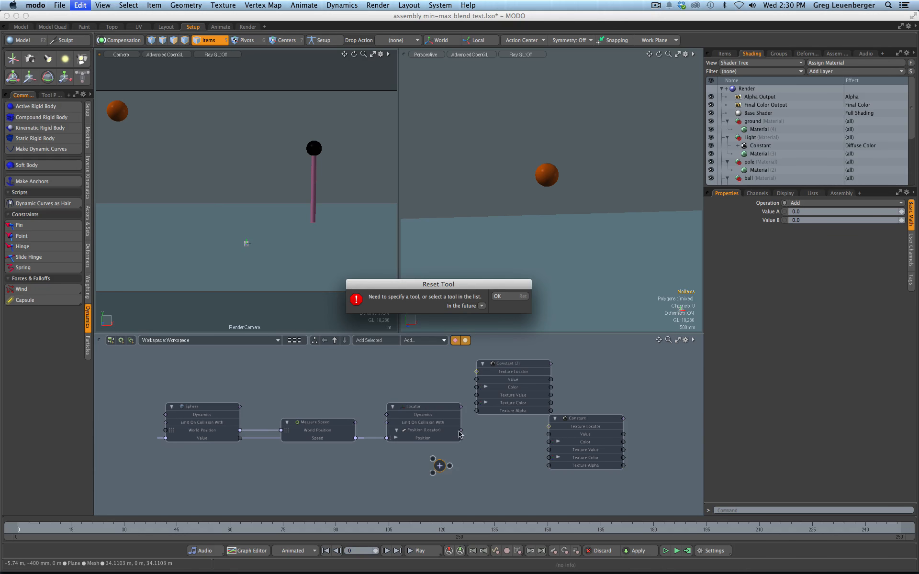
left_click(498, 297)
middle_click_drag(465, 464, 510, 427)
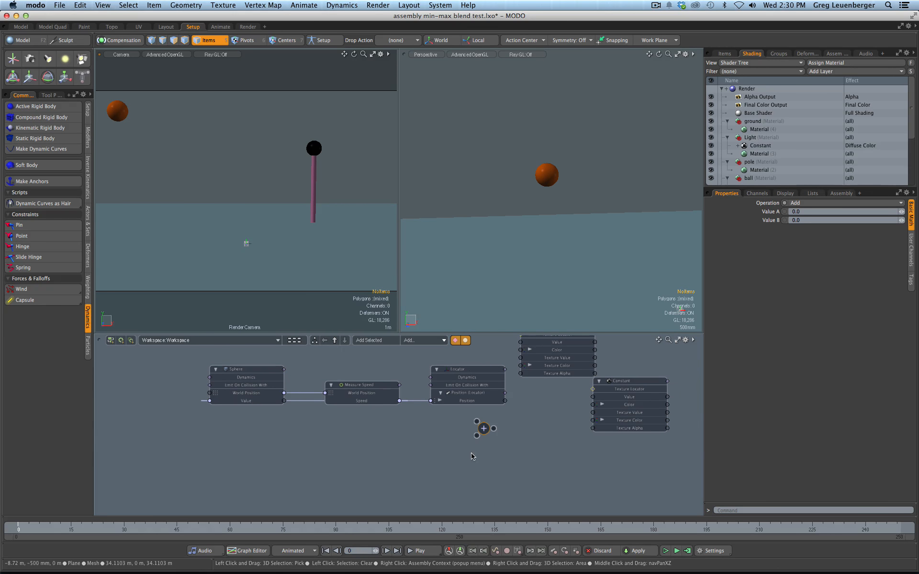
key("ctrl+d")
left_click_drag(421, 432, 485, 431)
key("Delete")
key("Delete")
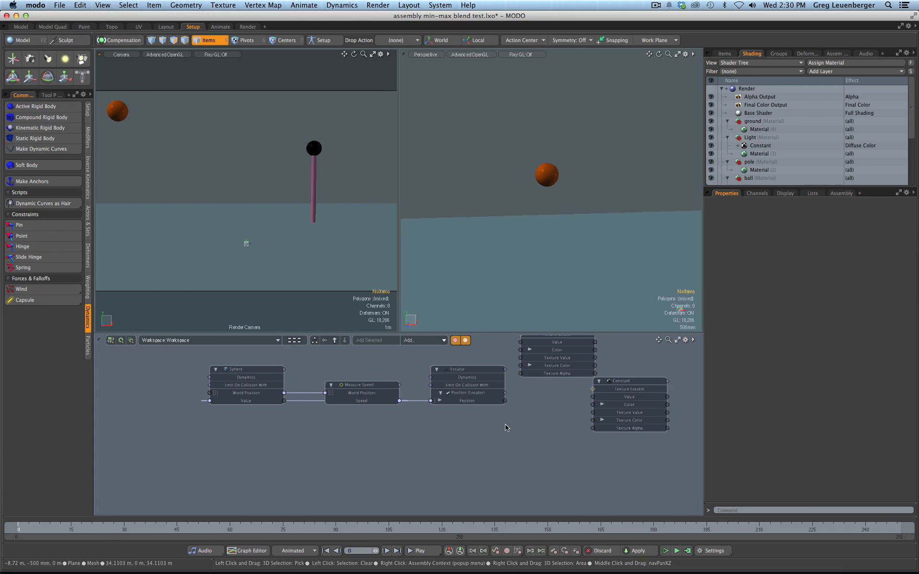
Select the red Constant in the Shader Tree's Nodes group and spread the two Constant nodes apart in the schematic.
key("a")
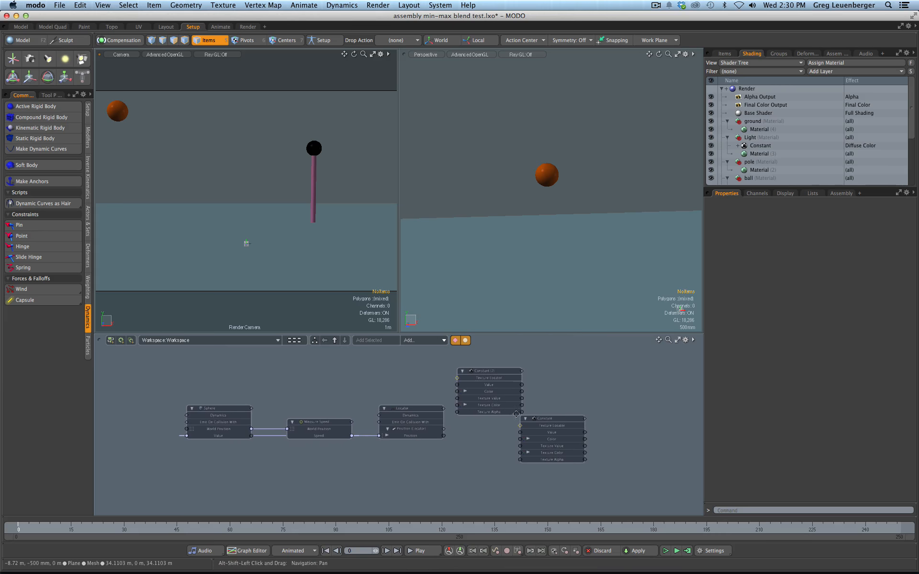
scroll(871, 156, "down", 3)
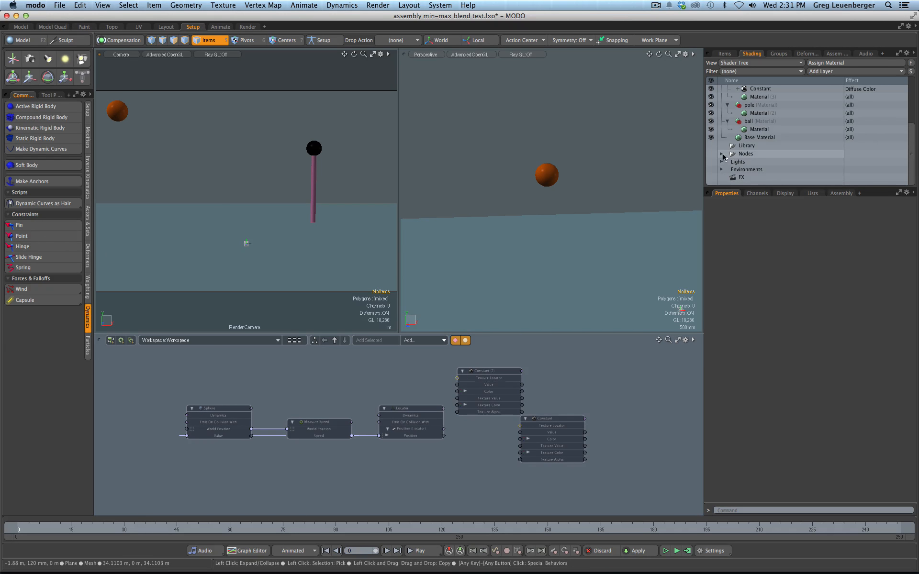
left_click(745, 163)
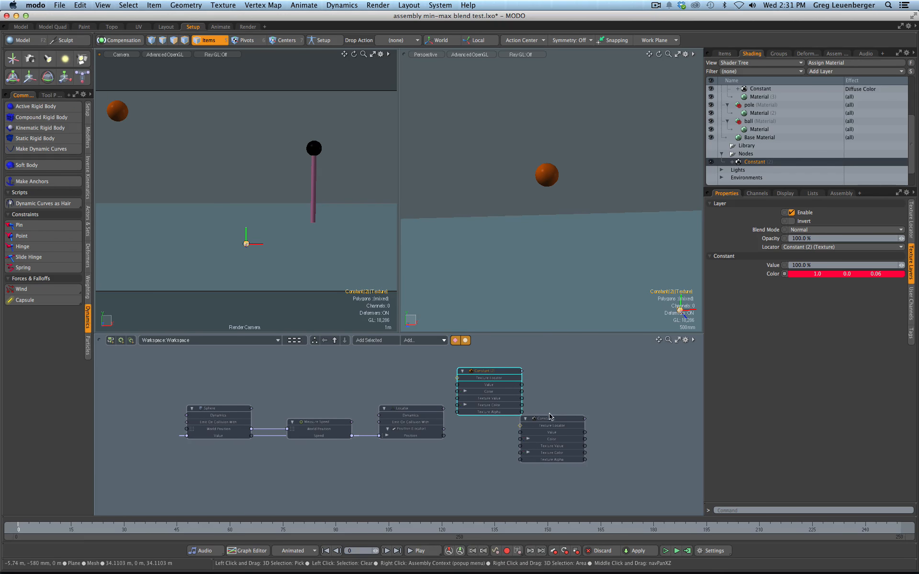
left_click_drag(556, 424, 566, 426)
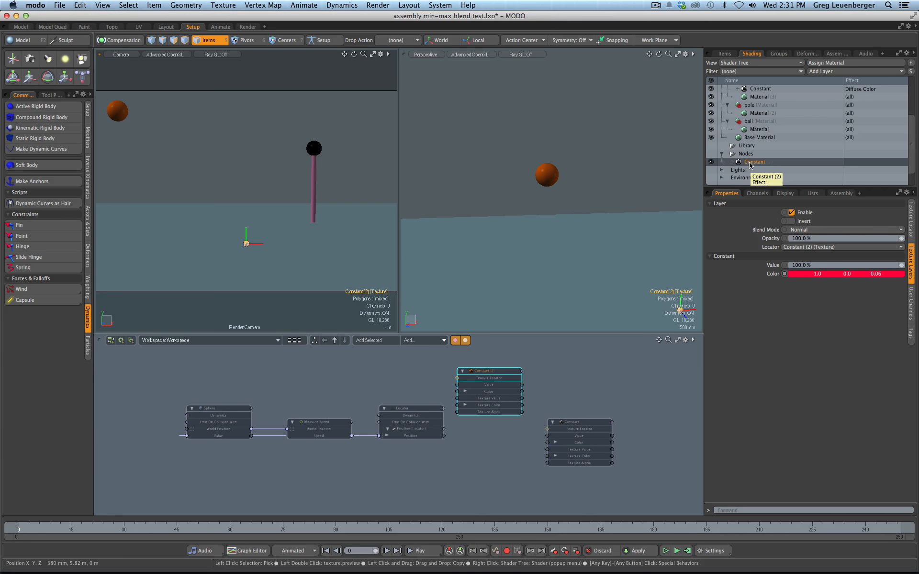
left_click(506, 363)
left_click_drag(499, 371, 503, 370)
left_click(507, 371)
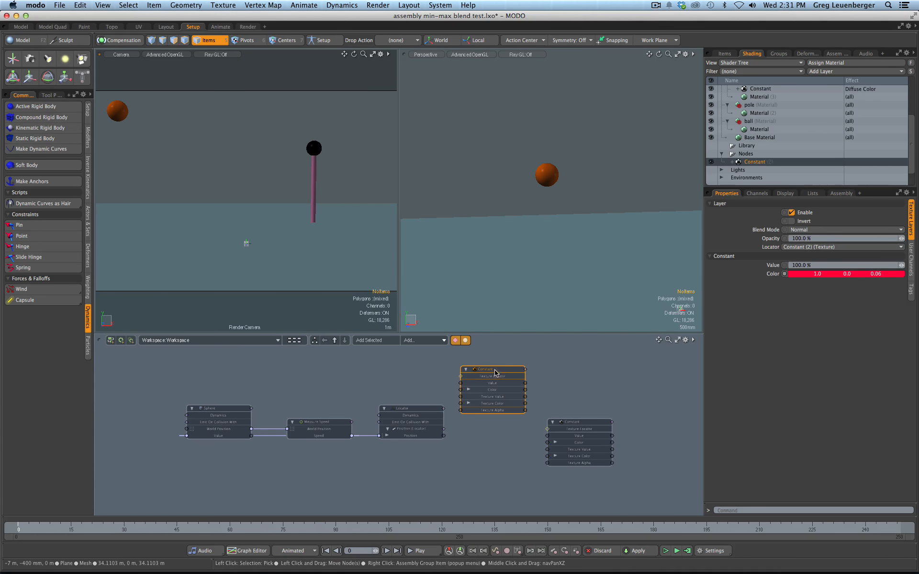
Duplicate the red Constant from the Shader Tree's Nodes group and align the copy's schematic node below the original.
right_click(755, 164)
left_click(732, 192)
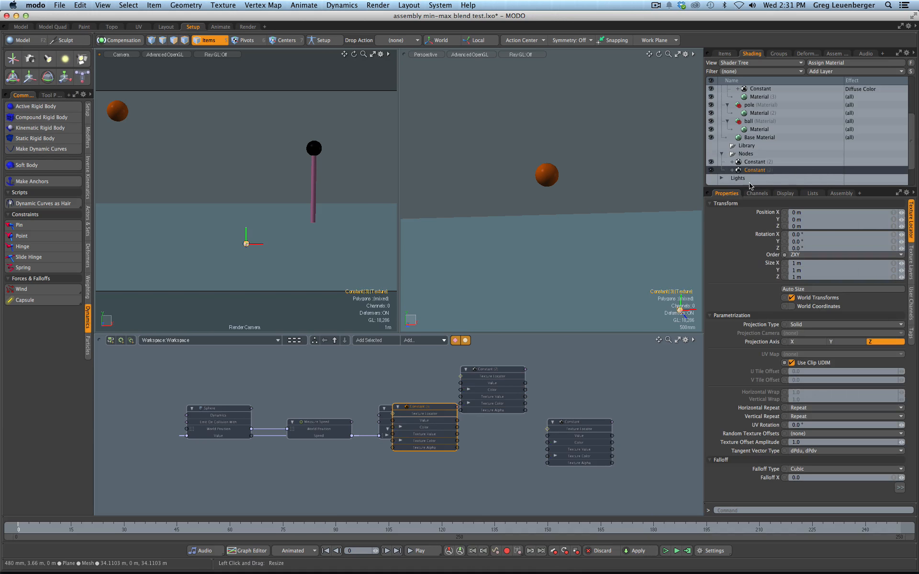
left_click_drag(441, 406, 515, 453)
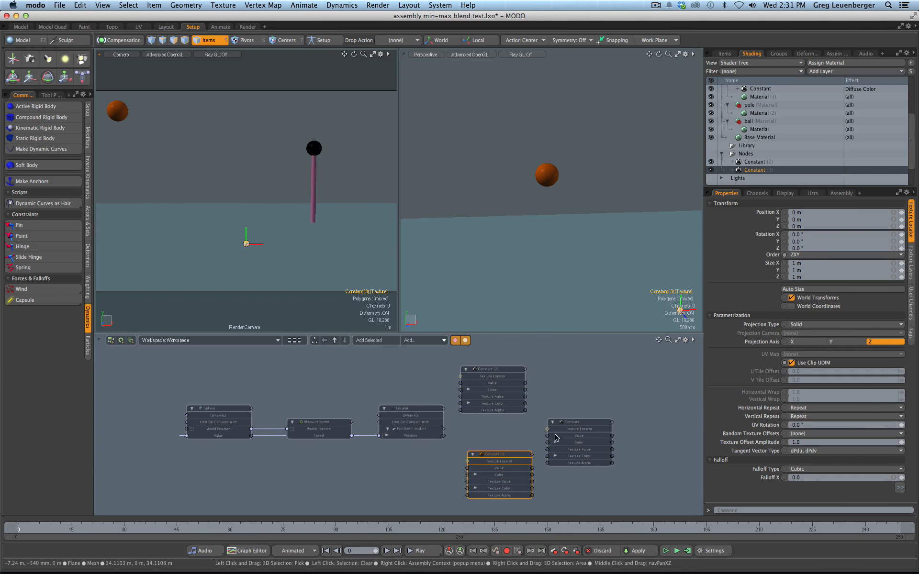
left_click(757, 194)
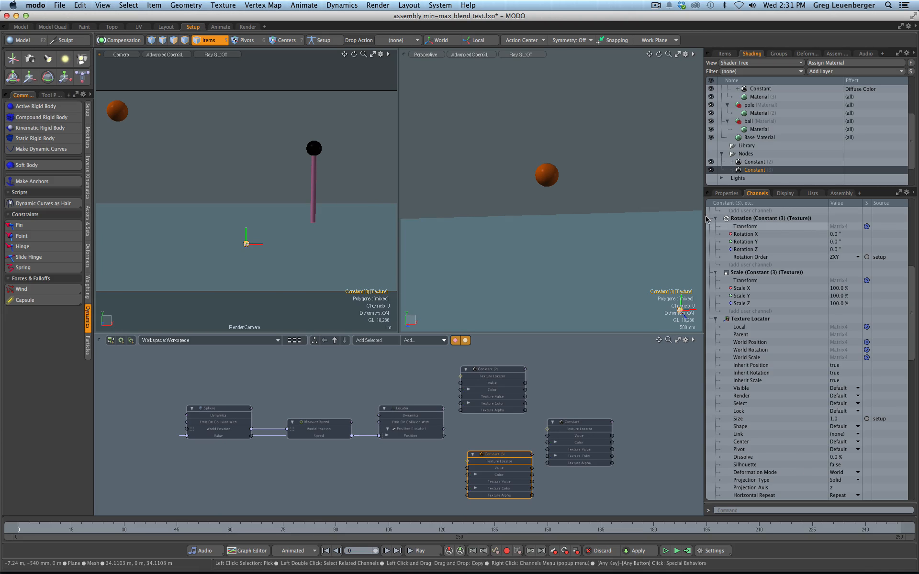
left_click(505, 438)
left_click_drag(501, 464, 496, 468)
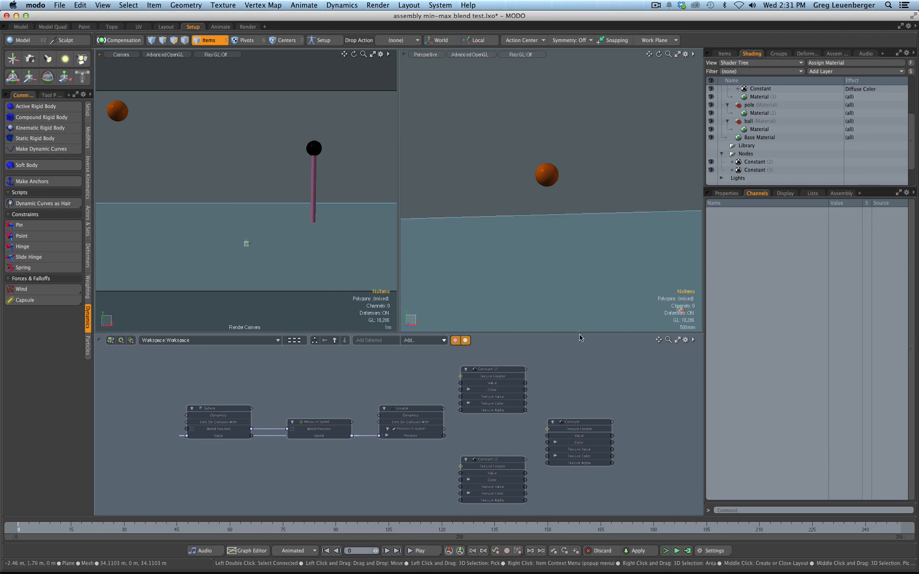
Set the duplicated Constant's color to a bright green with RGB 0.34, 1.0, 0.0.
left_click(507, 463)
left_click(726, 193)
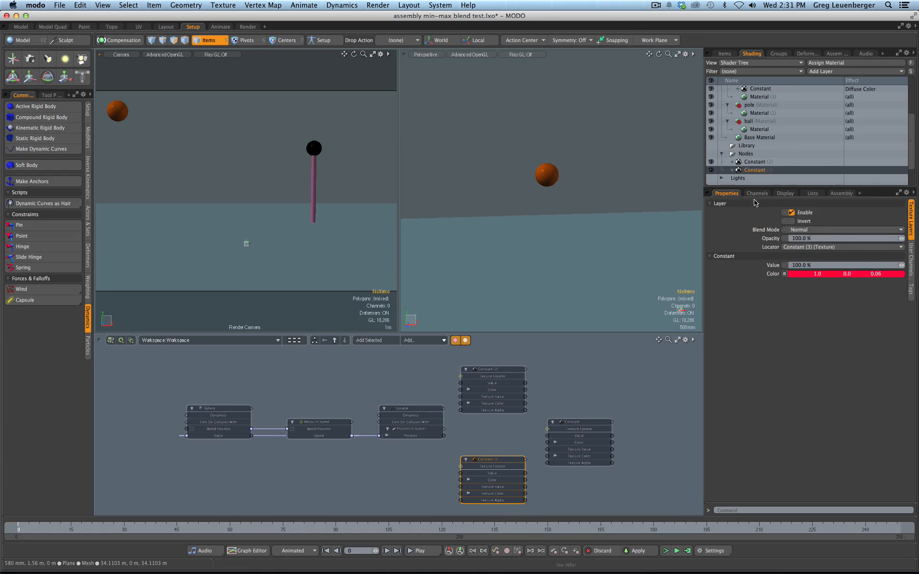
mouse_move(588, 226)
left_mouse_down()
mouse_move(531, 152)
mouse_move(544, 151)
left_mouse_up()
left_click(831, 395)
Make room before the light's Constant node and place a new Color Blend channel modifier there, after the two color Constants.
left_click(500, 371)
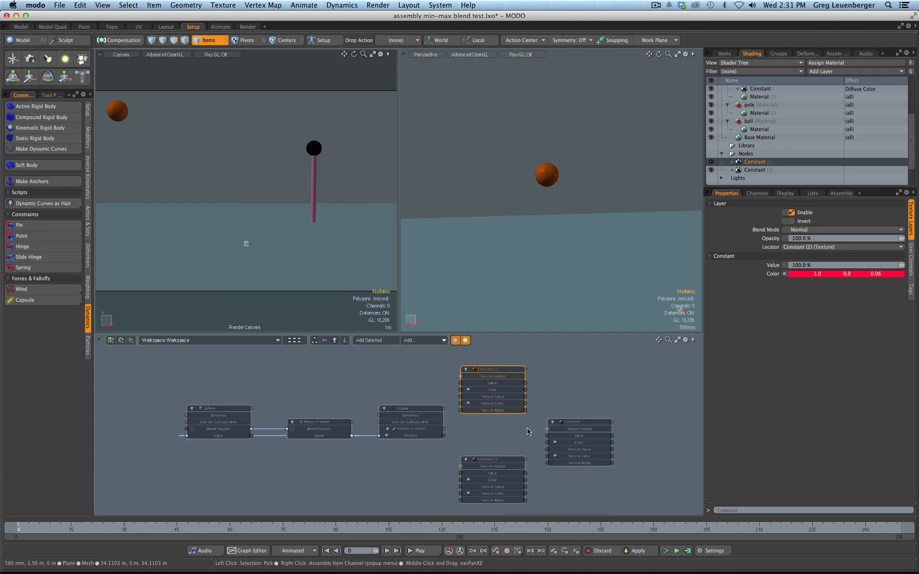
left_click_drag(581, 422, 603, 419)
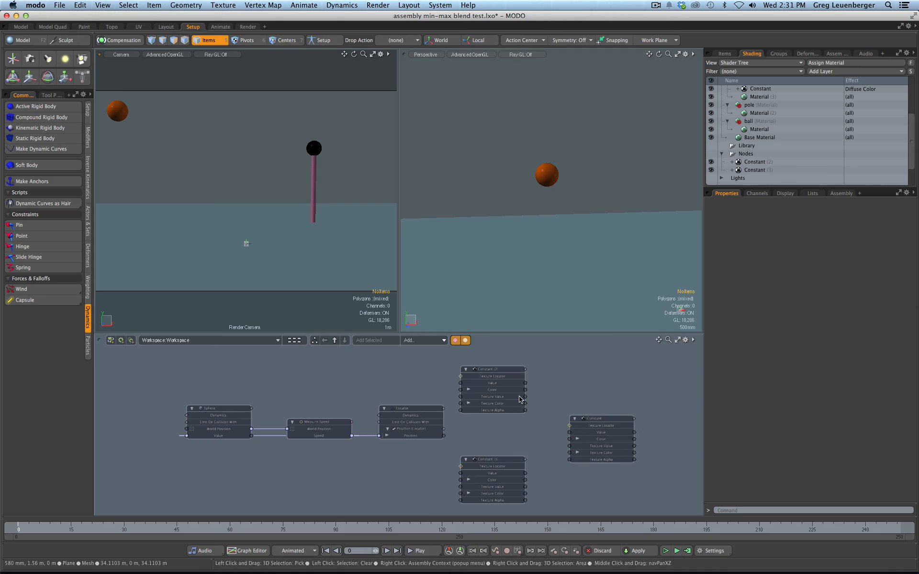
left_click(418, 340)
mouse_move(471, 357)
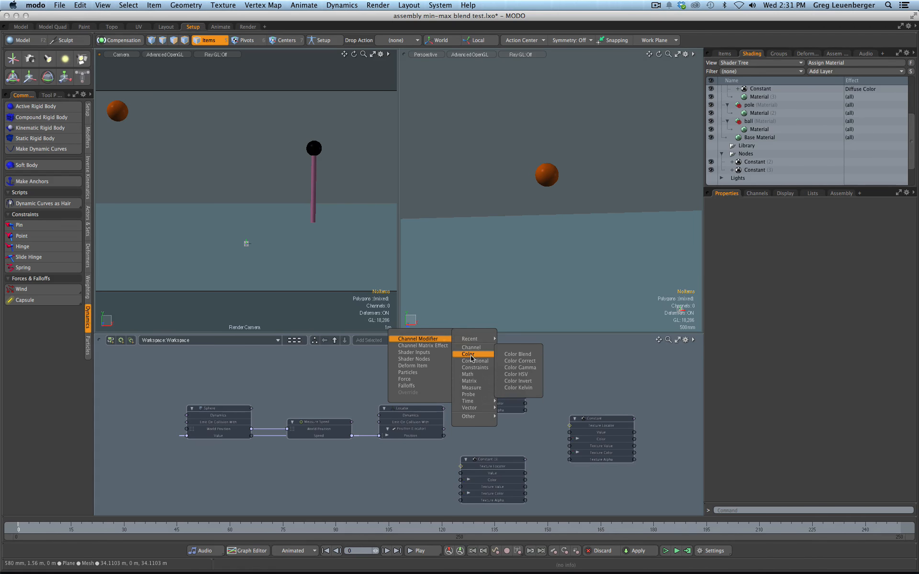
left_click(518, 354)
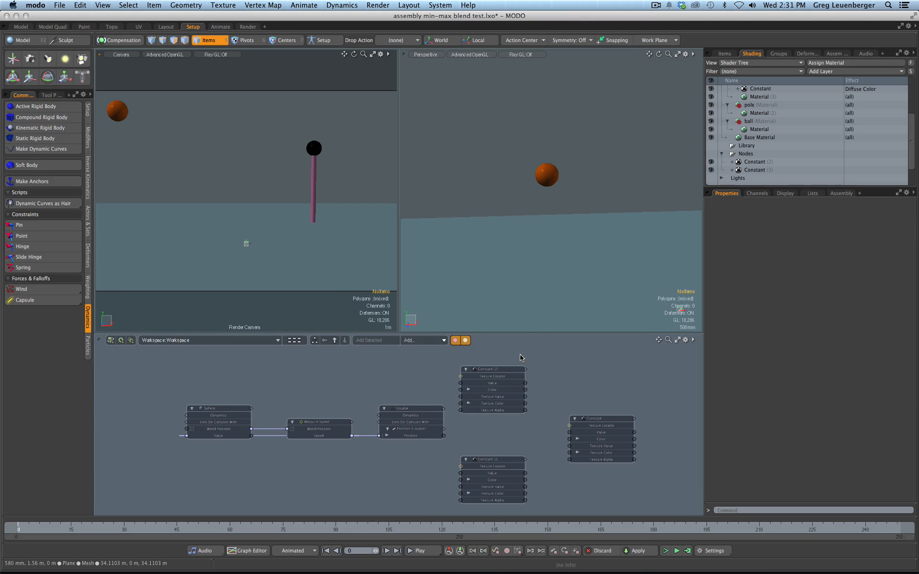
left_click_drag(481, 415, 632, 412)
left_click_drag(559, 427, 517, 401)
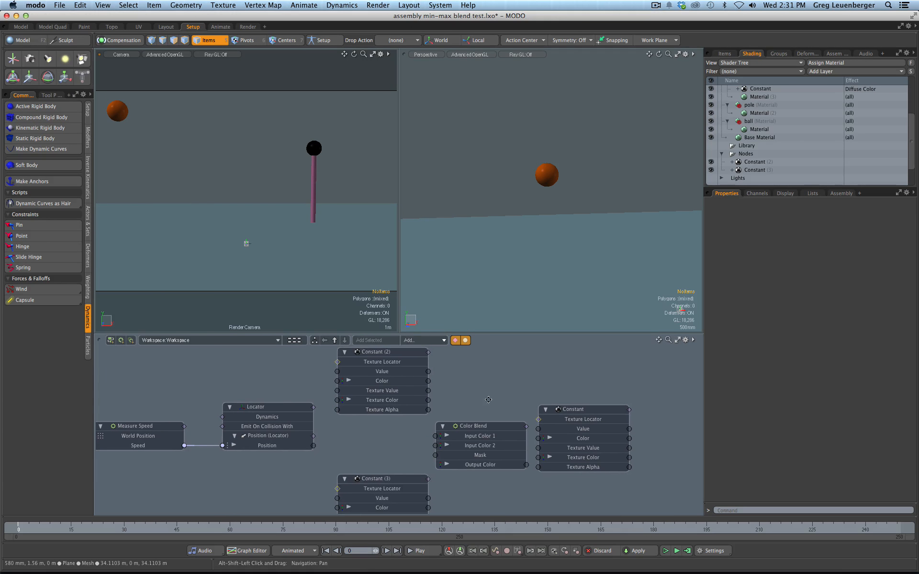
Swap the two color Constant nodes so the green one sits above the red one, in front of Color Blend.
left_click(402, 361)
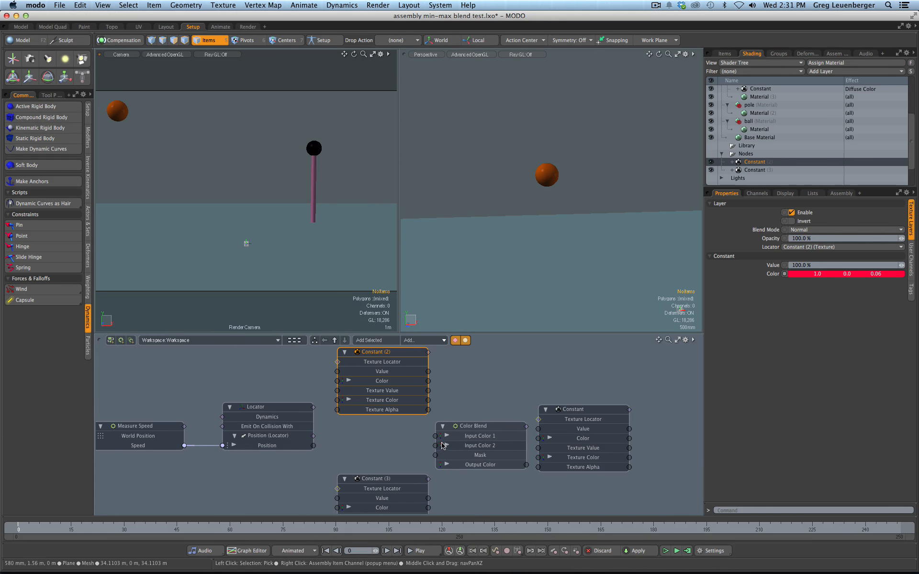
left_click_drag(409, 352, 331, 477)
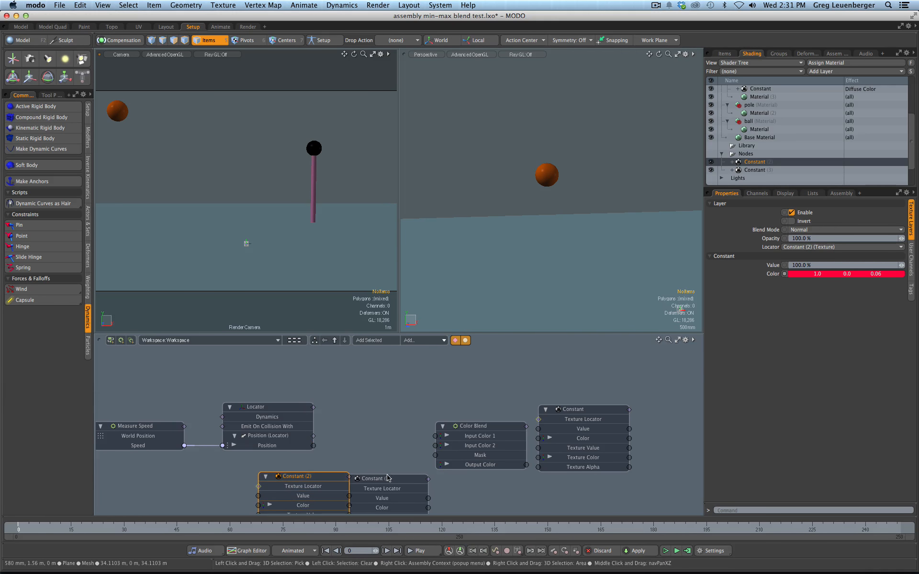
left_click_drag(388, 477, 362, 368)
left_click_drag(332, 477, 396, 462)
scroll(397, 460, "down", 1)
middle_click_drag(398, 445, 394, 441)
left_click(382, 367)
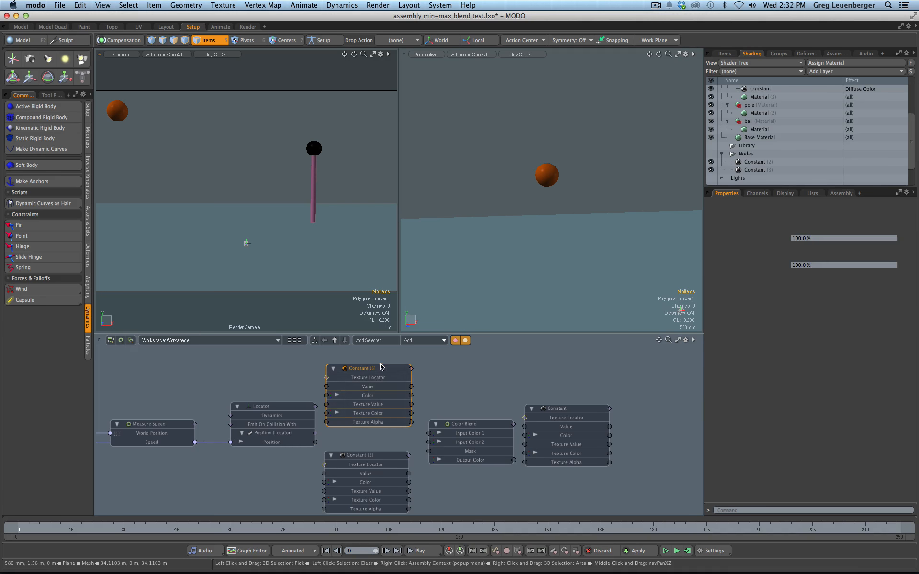
left_click_drag(411, 396, 461, 454)
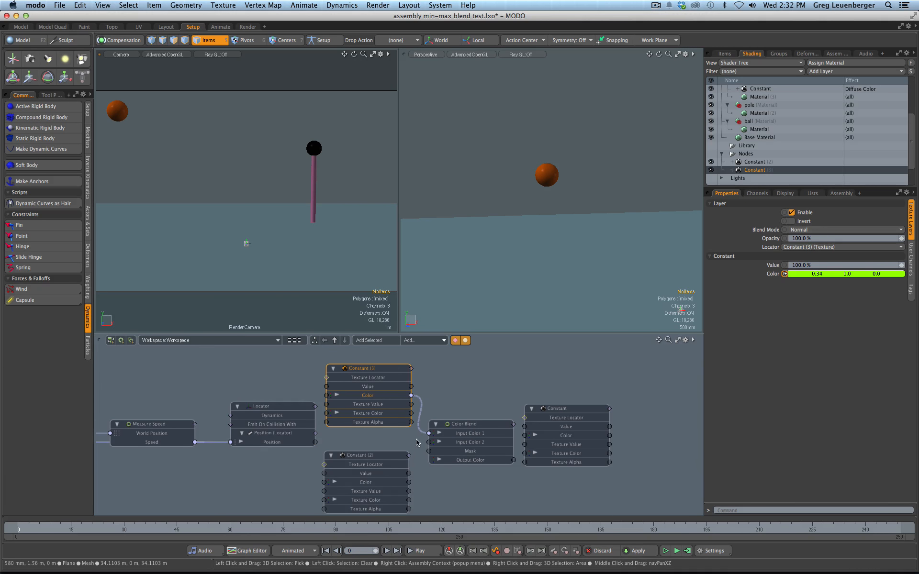
left_click(423, 411)
left_click_drag(428, 403, 426, 400)
left_click(372, 397)
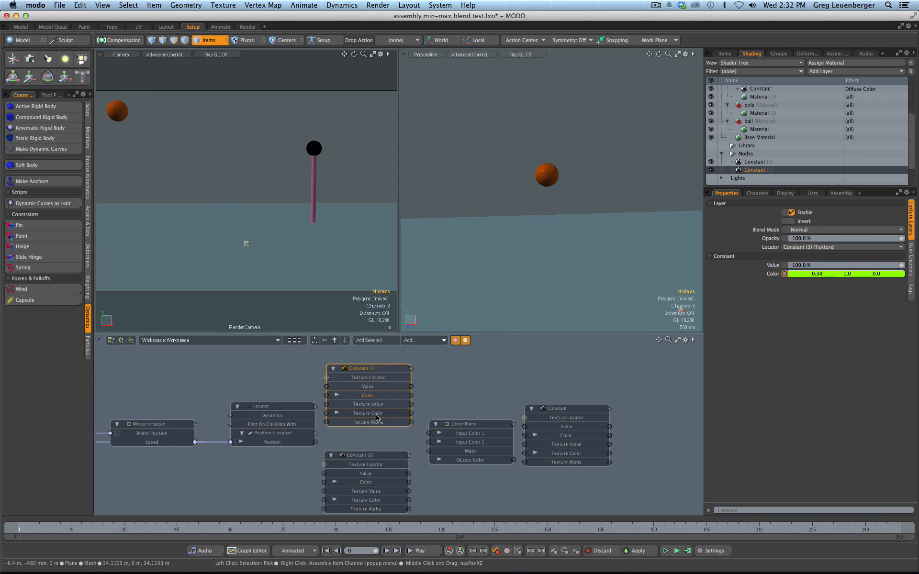
Connect the green Constant's Texture Color to Color Blend's Input Color 1 and the red Constant's Texture Color to Input Color 2.
left_click_drag(375, 417, 415, 410)
left_click_drag(420, 444, 446, 435)
left_click(370, 500)
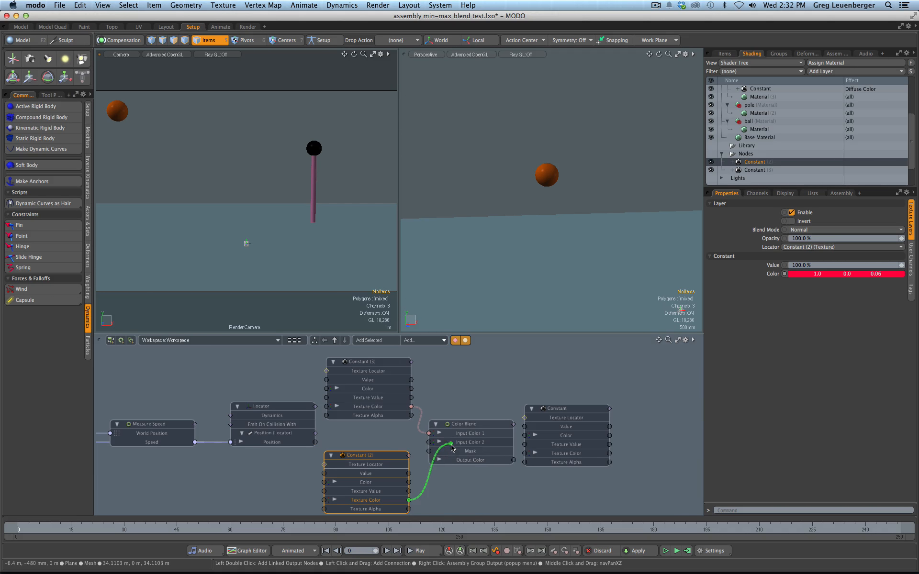
left_click_drag(452, 448, 450, 443)
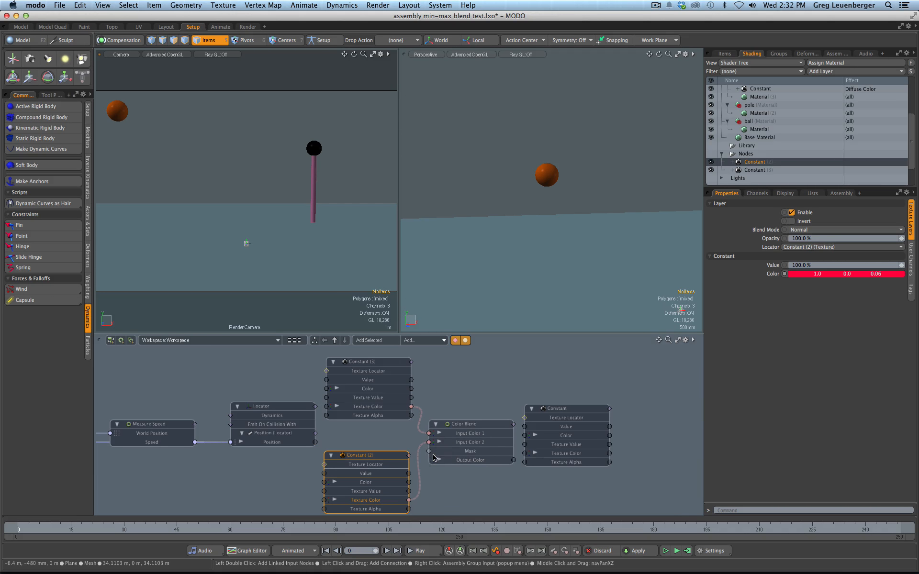
left_click(464, 455)
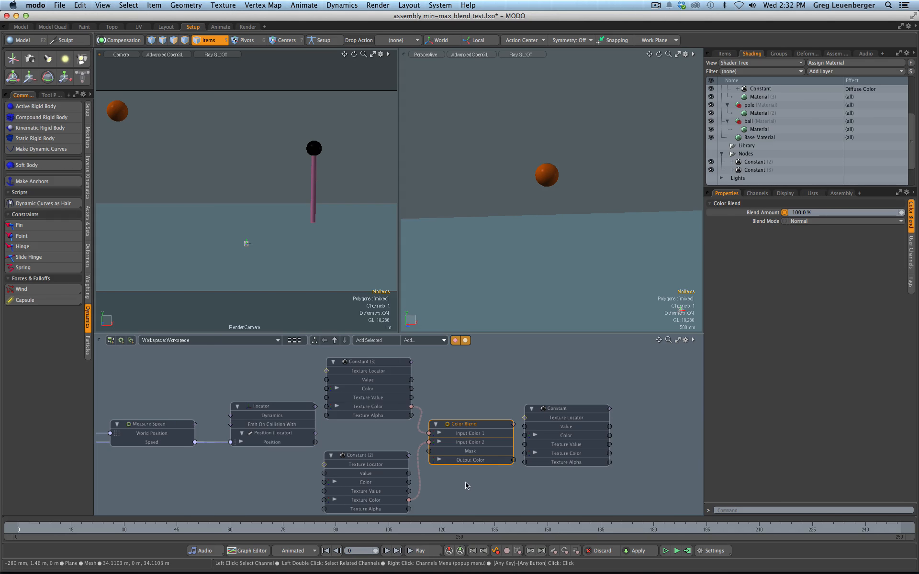
Add Blend Amount as a channel on the Color Blend node and connect its Output Color to the light Constant's Color.
left_click(765, 212)
left_click(376, 340)
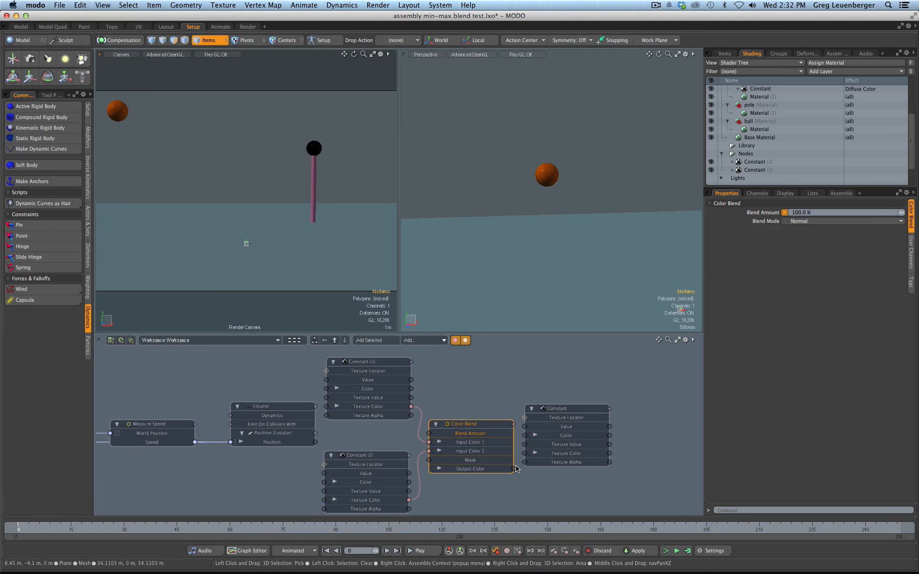
left_click_drag(536, 446, 598, 417)
Set the camera view's RayGL to Full and shift the light's Constant node farther from Color Blend.
left_click(229, 55)
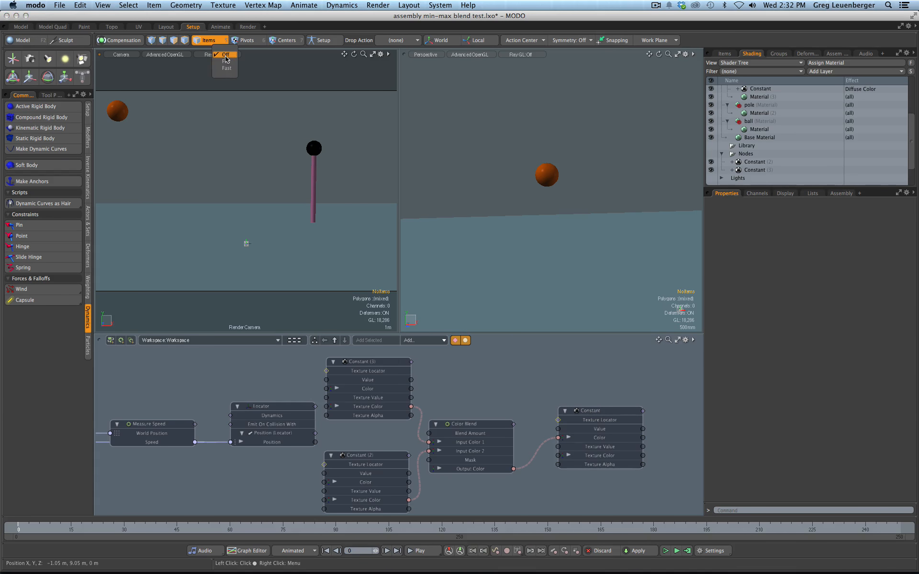
left_click(226, 62)
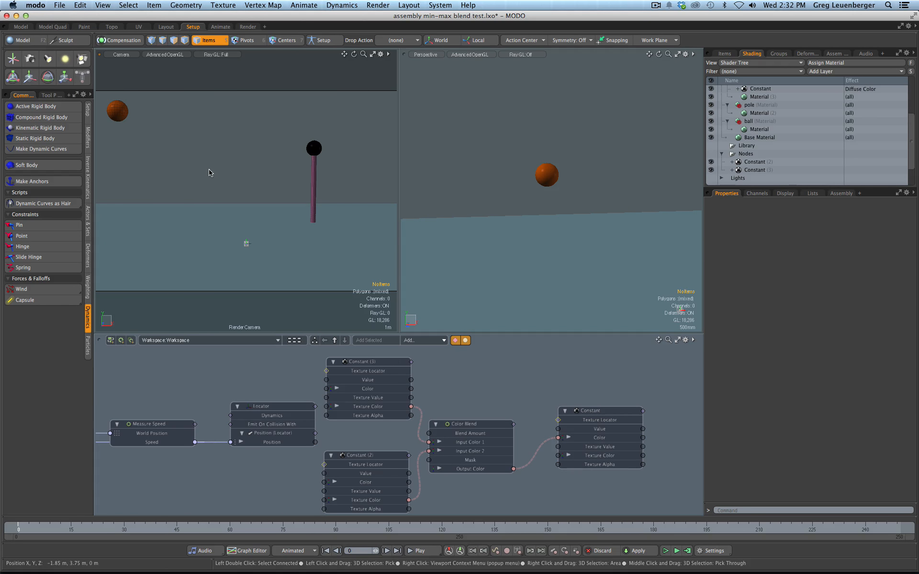
left_click_drag(617, 413, 633, 413)
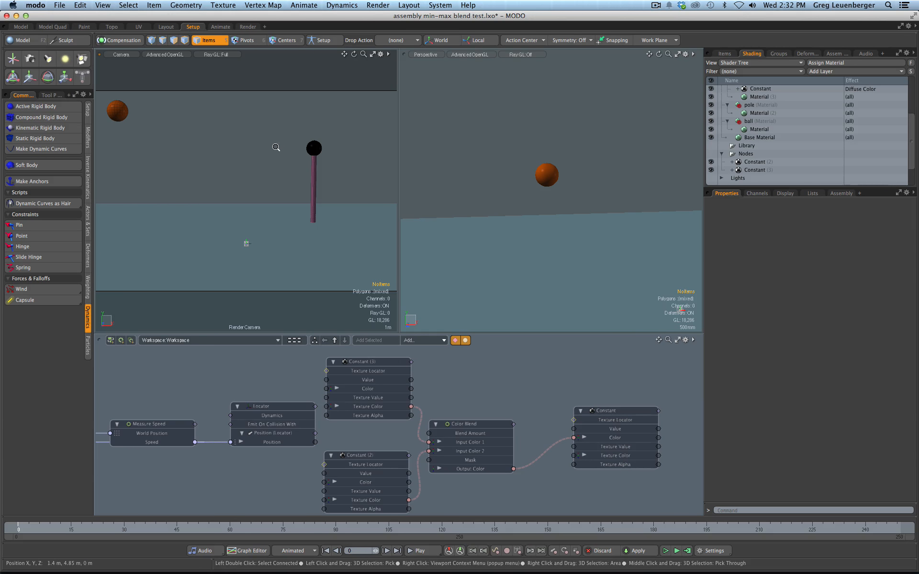
left_click_drag(275, 148, 275, 156, "ctrl+alt")
left_click(231, 54)
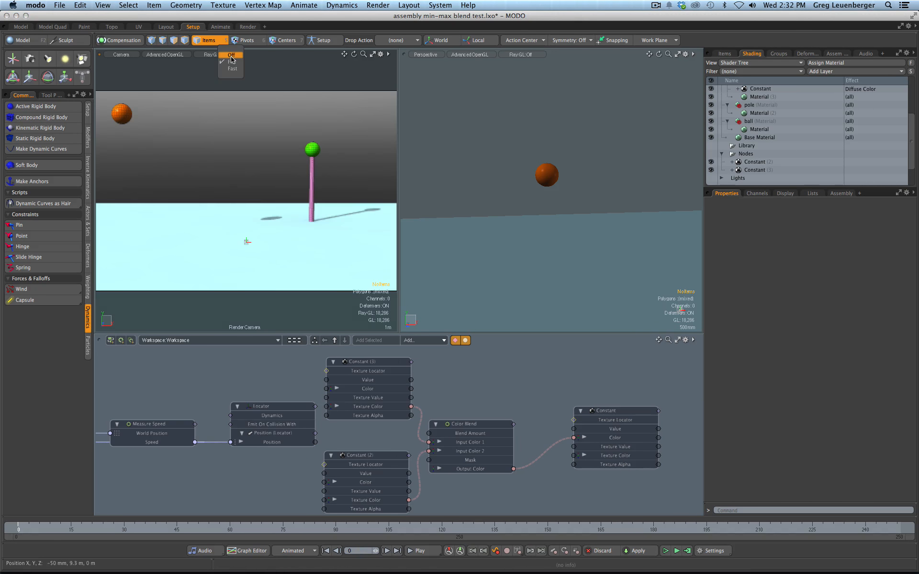
left_click(229, 112)
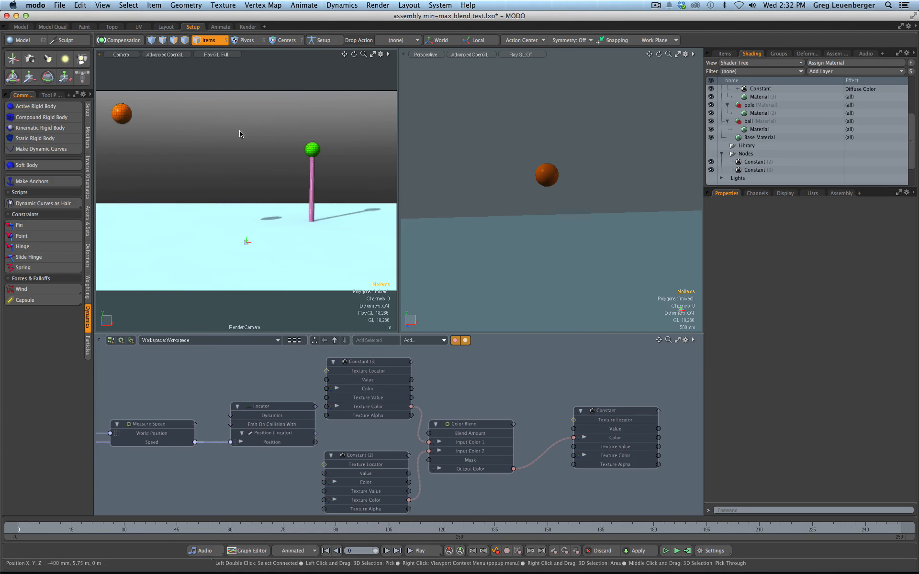
Swap the two Constant nodes and their links so red feeds Color Blend's Input Color 1 and green feeds Input Color 2.
left_click(467, 437)
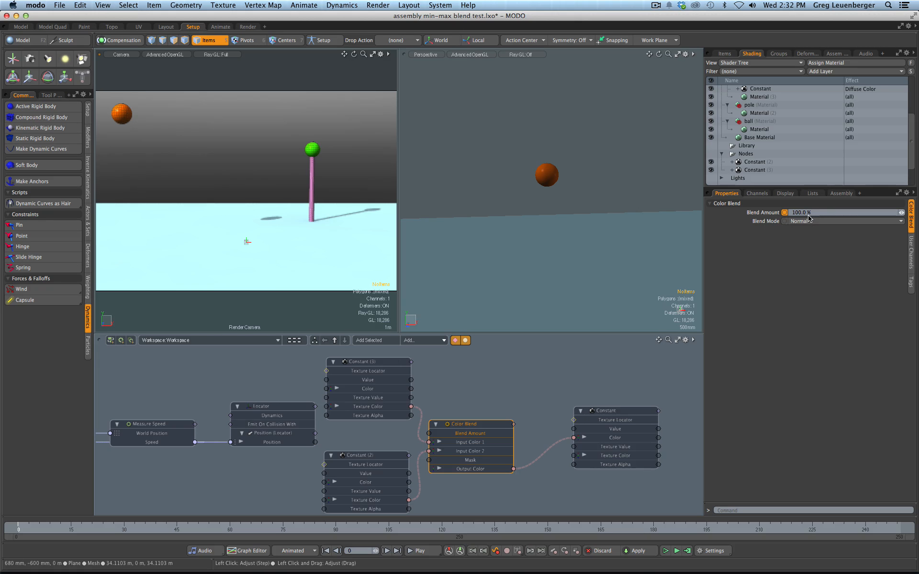
left_click(388, 460)
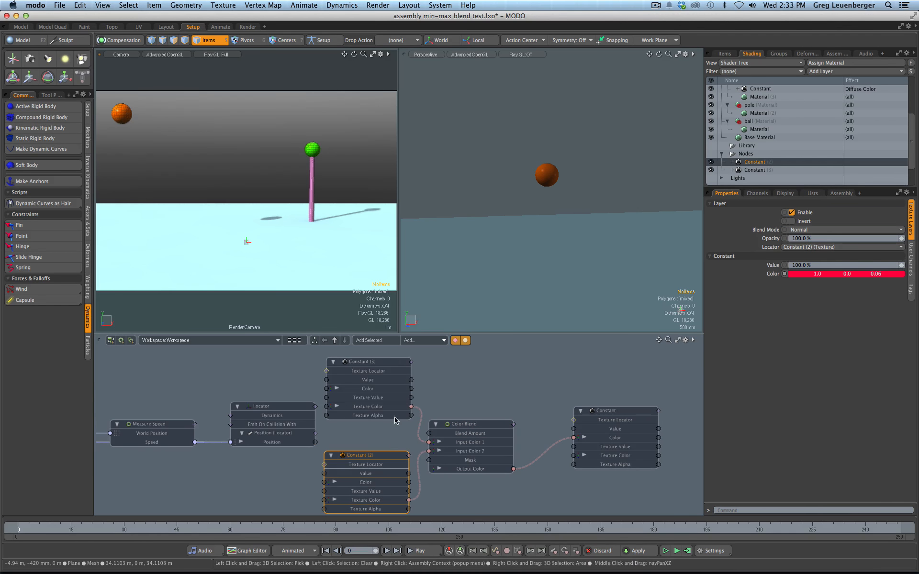
left_click(397, 363)
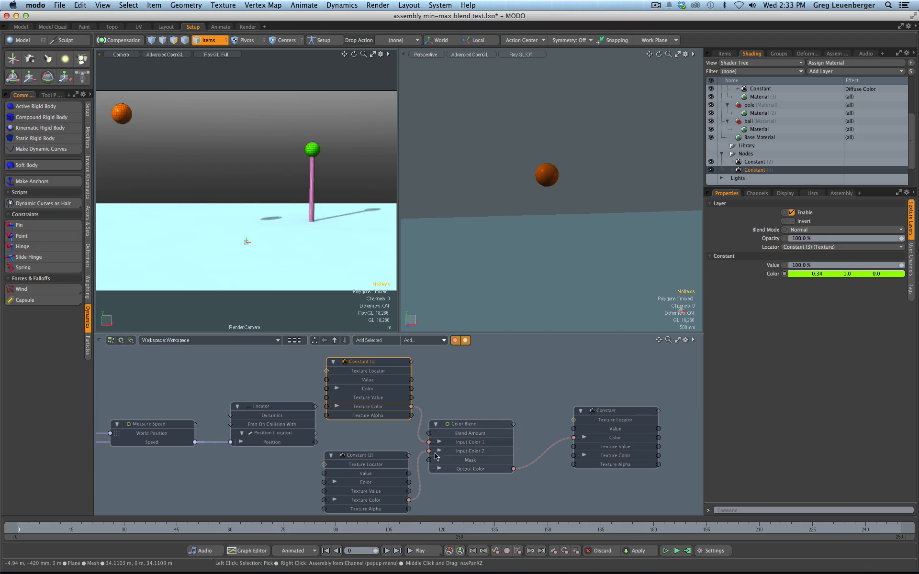
left_click(421, 442)
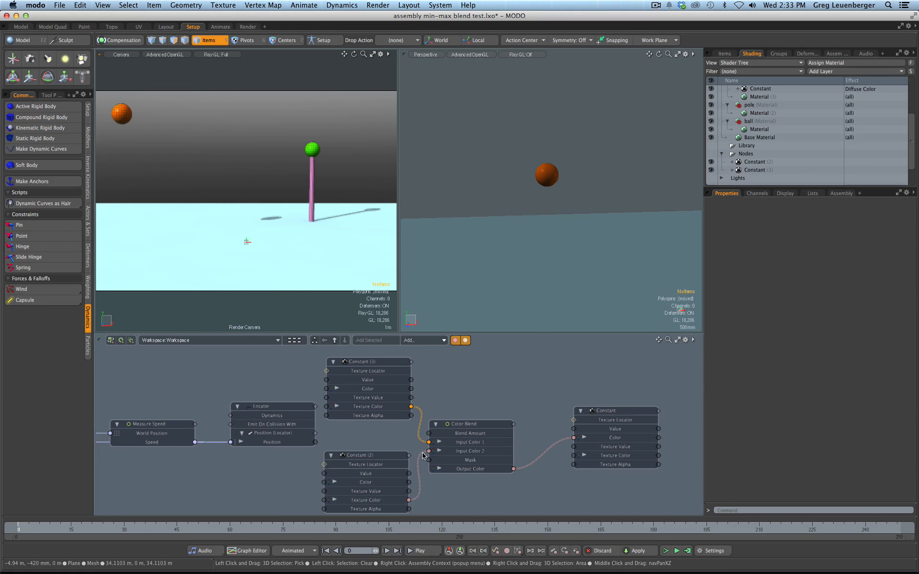
left_click_drag(374, 459, 328, 379)
left_click_drag(379, 364, 363, 456)
left_click_drag(340, 380, 387, 367)
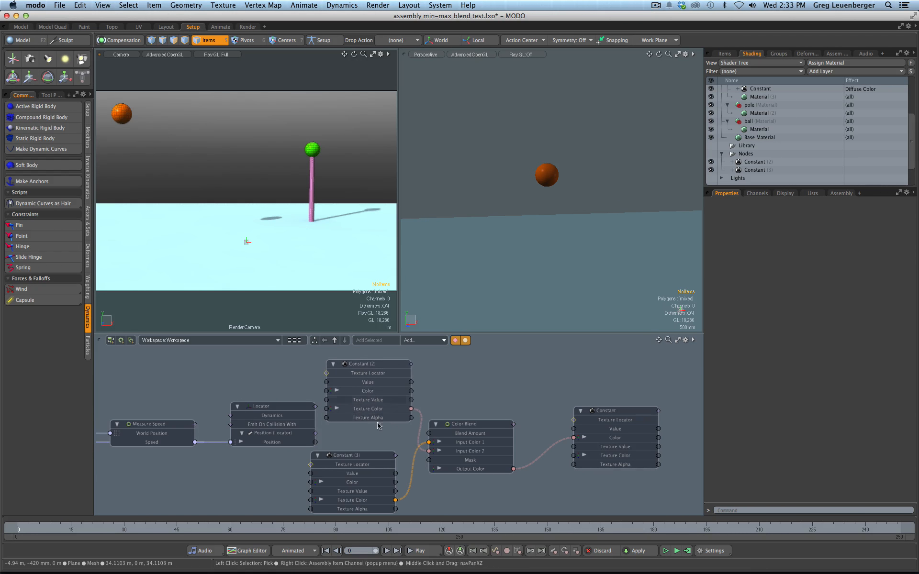
left_click_drag(395, 461, 430, 451)
left_click_drag(411, 408, 429, 442)
Move Color Blend slightly away from its two input Constants and check the color of each Constant.
left_click(458, 437)
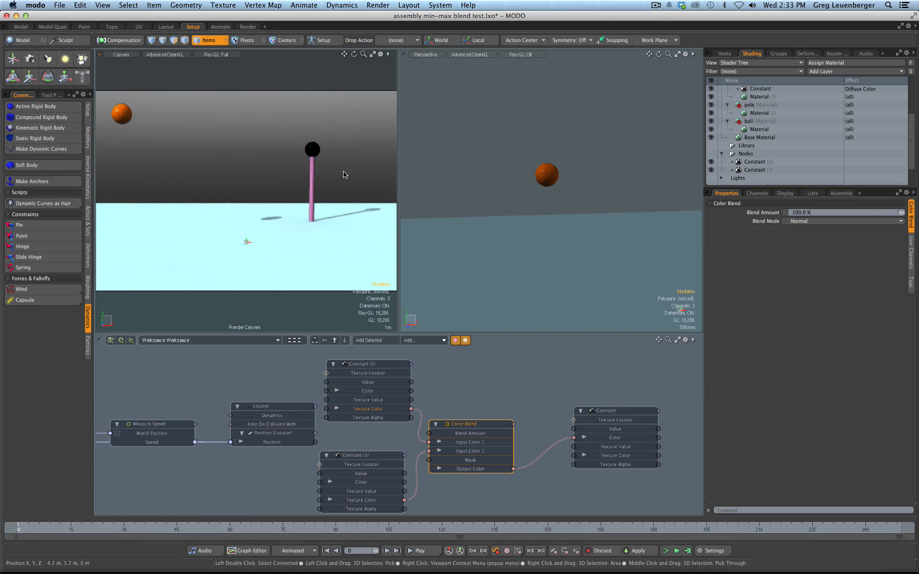
left_click_drag(461, 441, 479, 438)
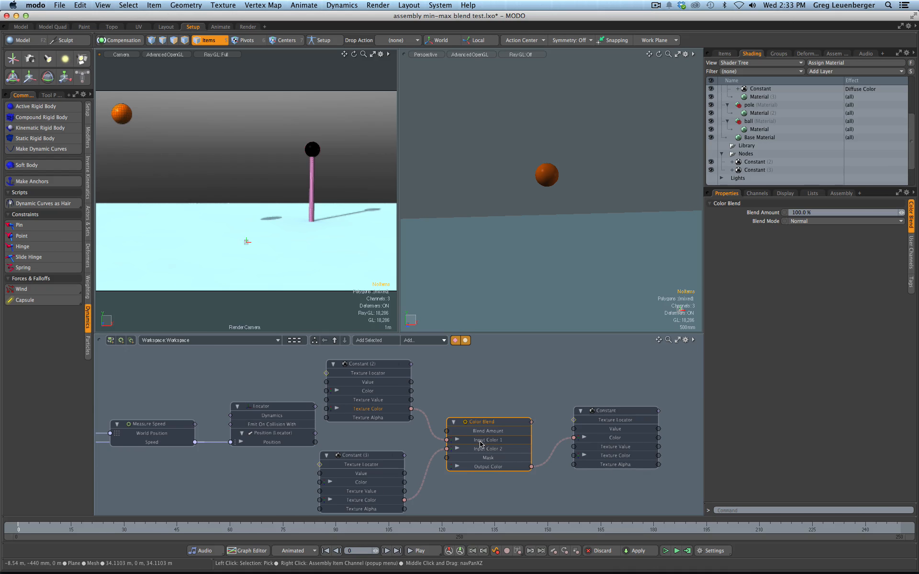
double_click(497, 423)
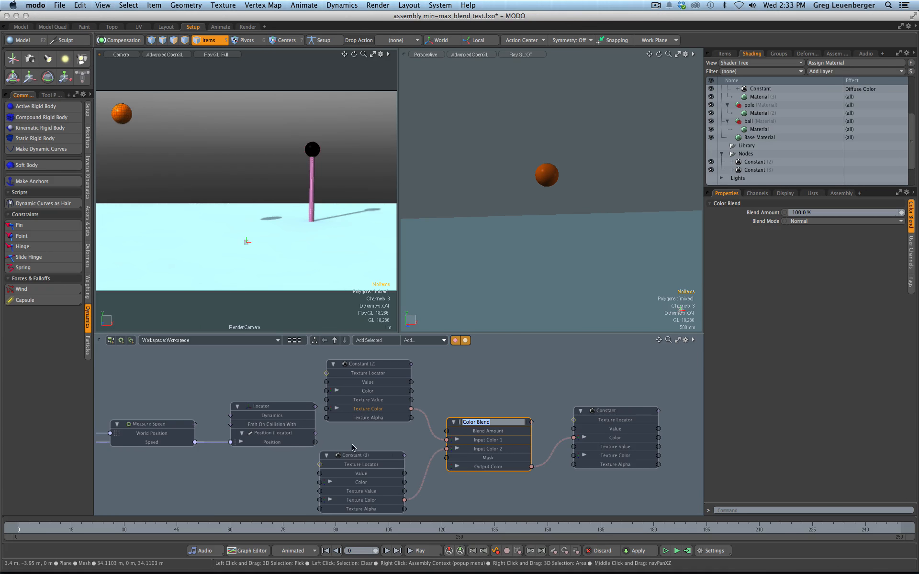
left_click(365, 456)
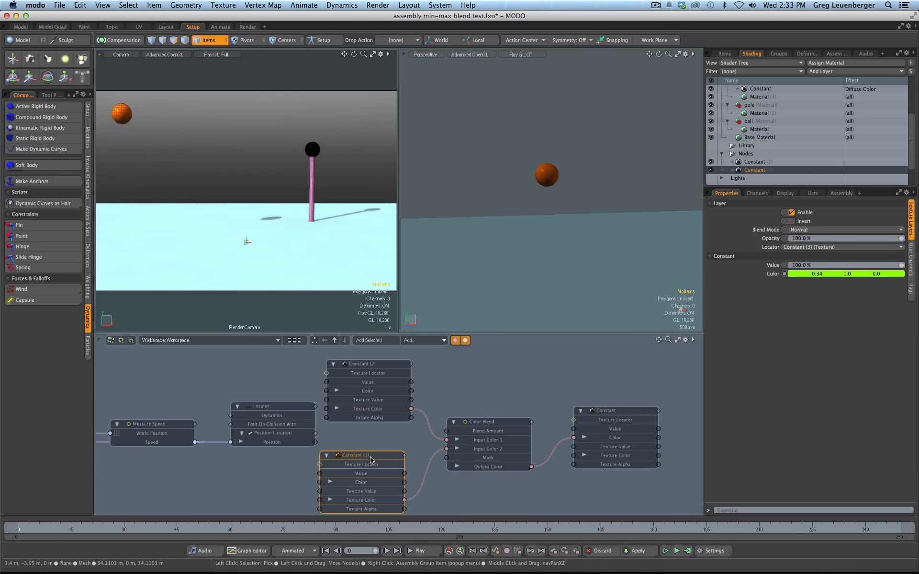
left_click(375, 365)
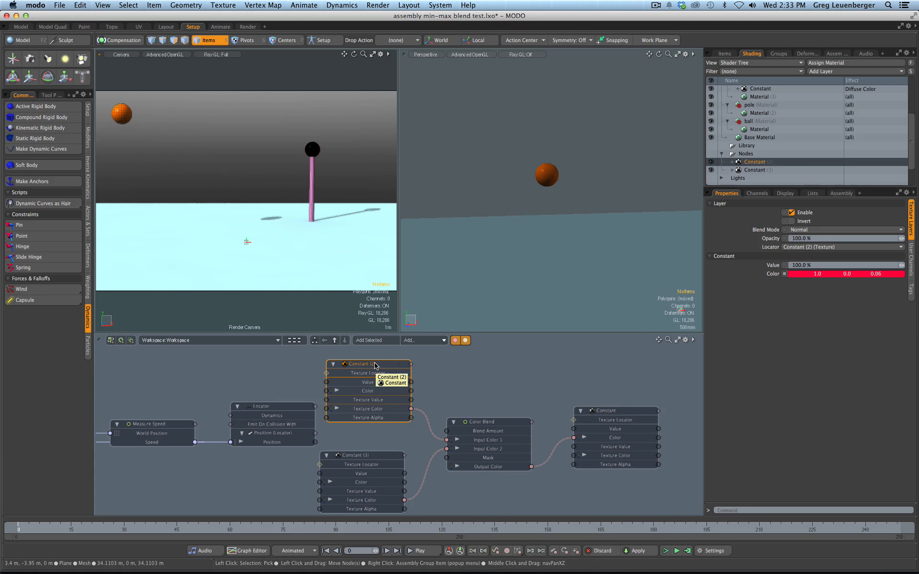
Briefly check the render preview and refresh the camera view by switching RayGL to Fast and back to Full.
key("F8")
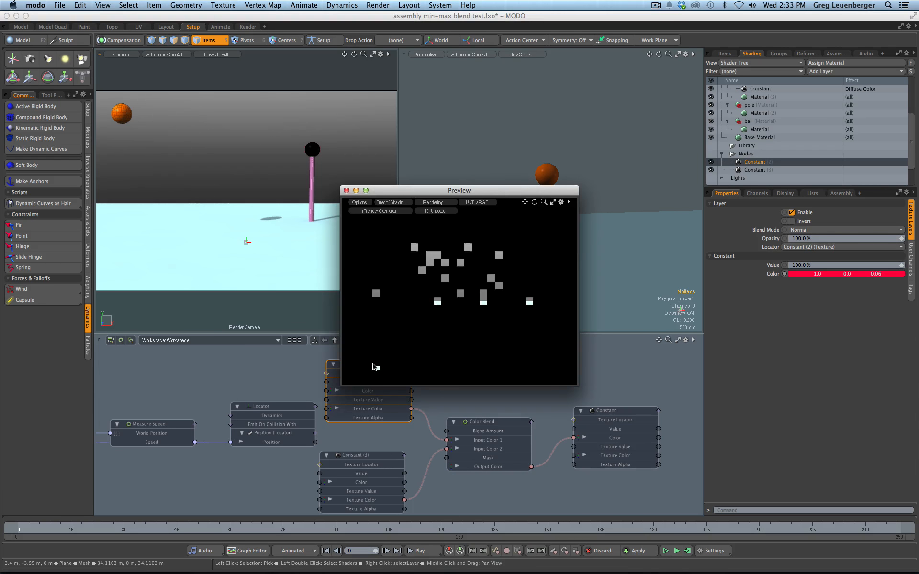
key("F8")
left_click(225, 55)
left_click(235, 60)
left_click(235, 56)
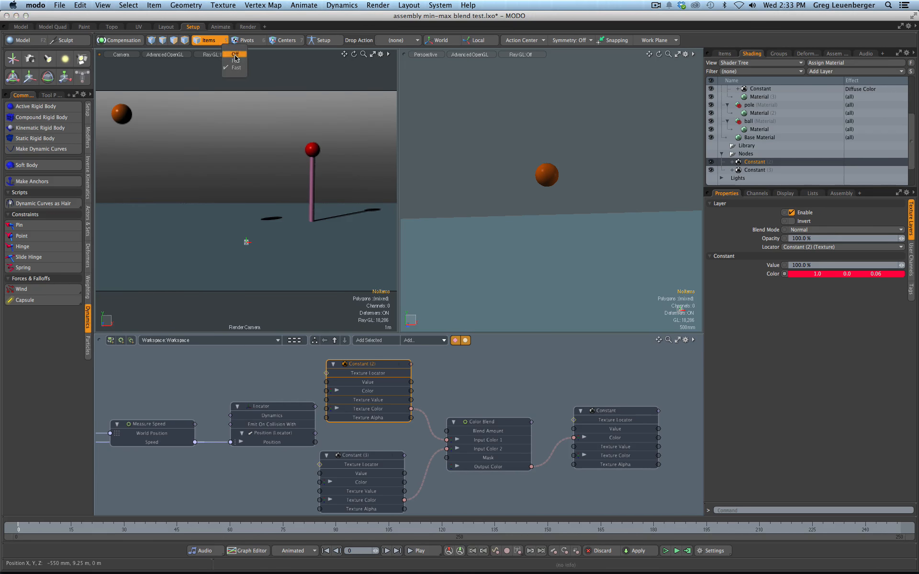
left_click(237, 67)
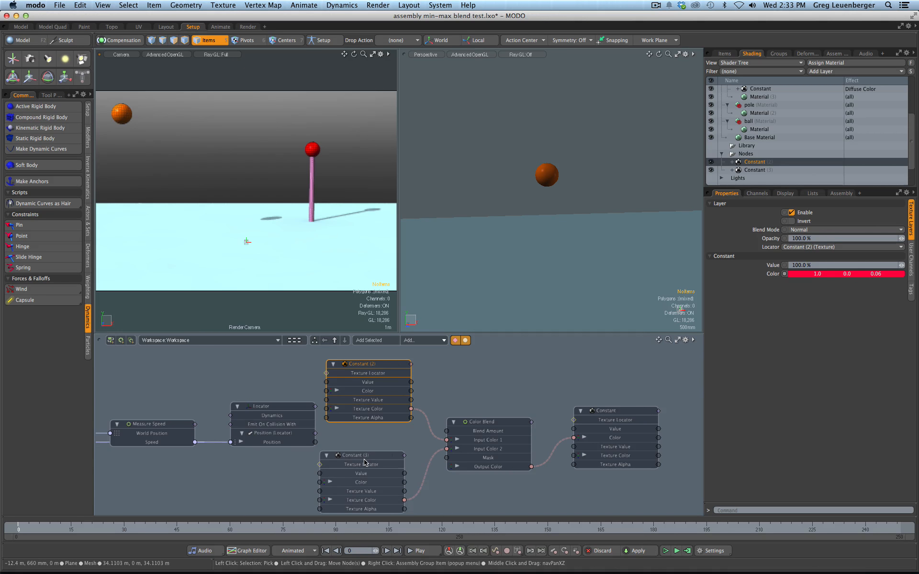
Align the green Constant below the red one and set Color Blend's Blend Amount to 0%.
left_click_drag(366, 458, 373, 458)
left_click(382, 441)
scroll(382, 441, "down", 4)
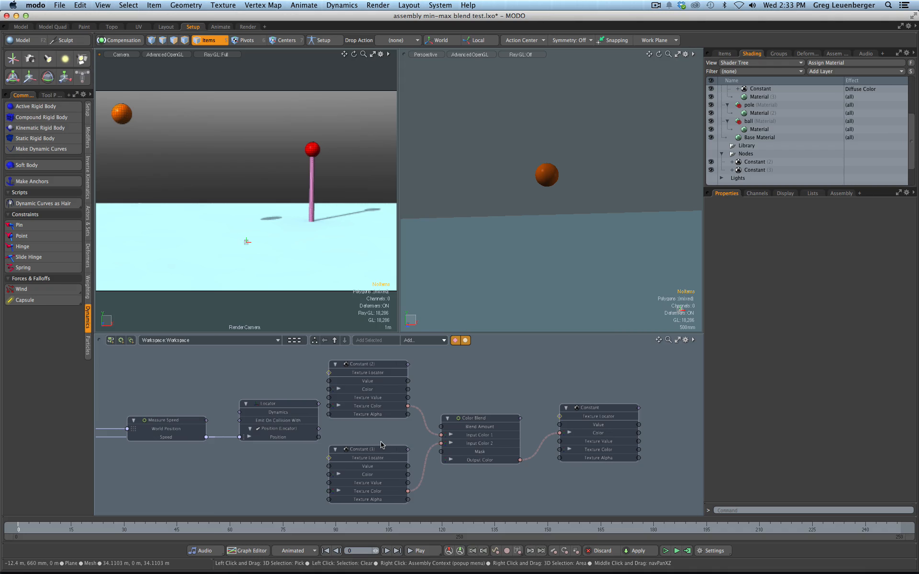
left_click(485, 423)
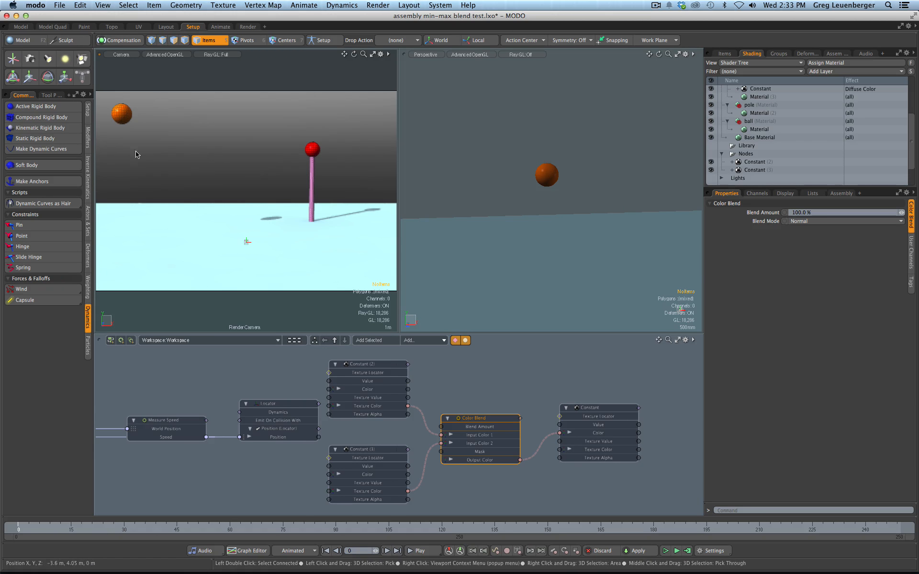
left_click(825, 213)
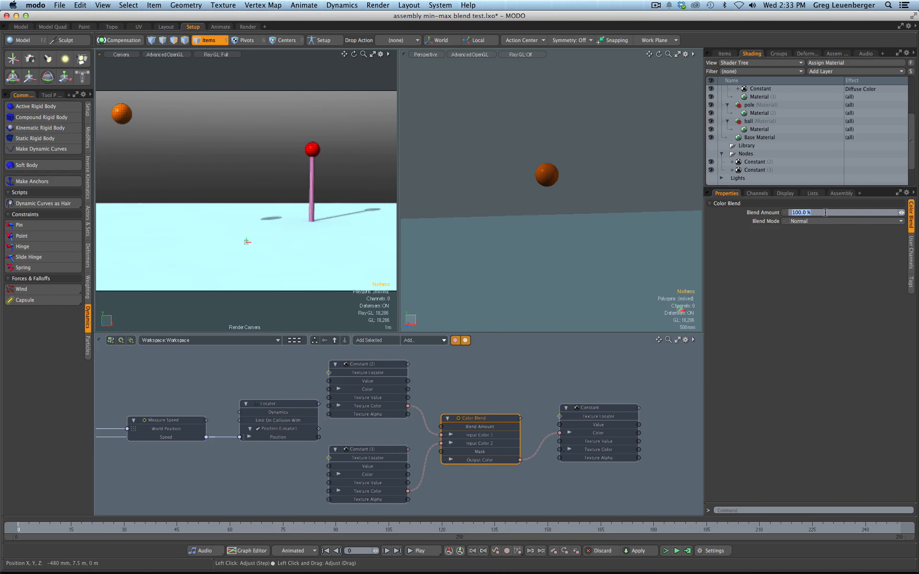
type("0")
key("Return")
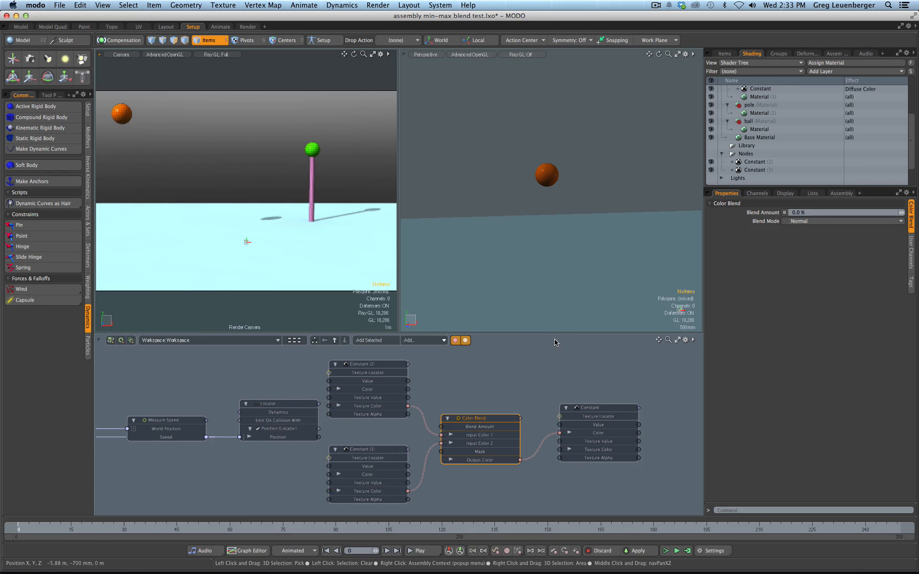
Tidy the schematic by moving the green Constant and the Color Blend node slightly lower.
left_click_drag(480, 417, 486, 418)
left_click_drag(380, 452, 398, 439)
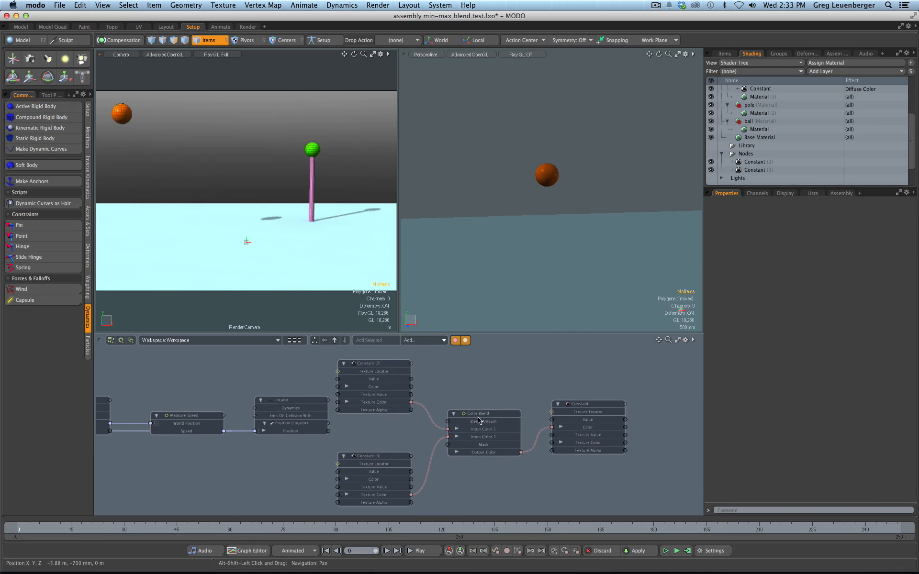
left_click_drag(479, 418, 479, 425)
left_click_drag(383, 439, 476, 438, "alt")
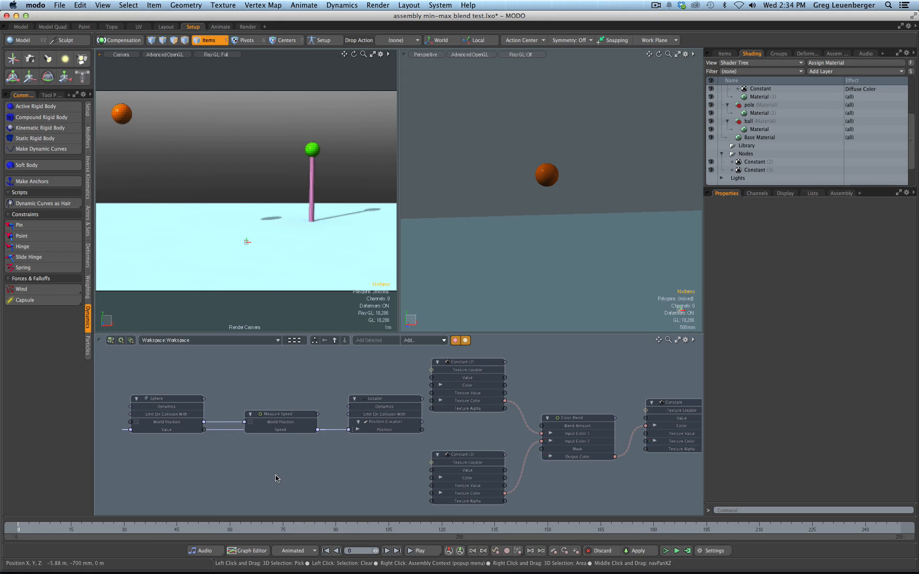
scroll(292, 467, "down", 1)
left_click_drag(310, 474, 297, 456, "alt")
scroll(294, 468, "up", 1)
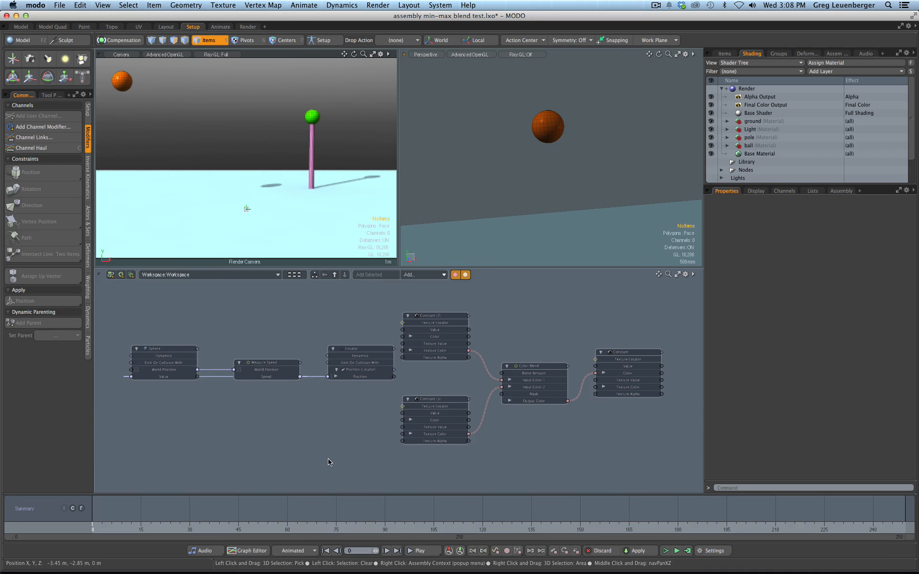
Examine the Locator's Position Y curve in the Graph Editor for its peak value, which represents the sphere's maximum speed.
left_click(358, 352)
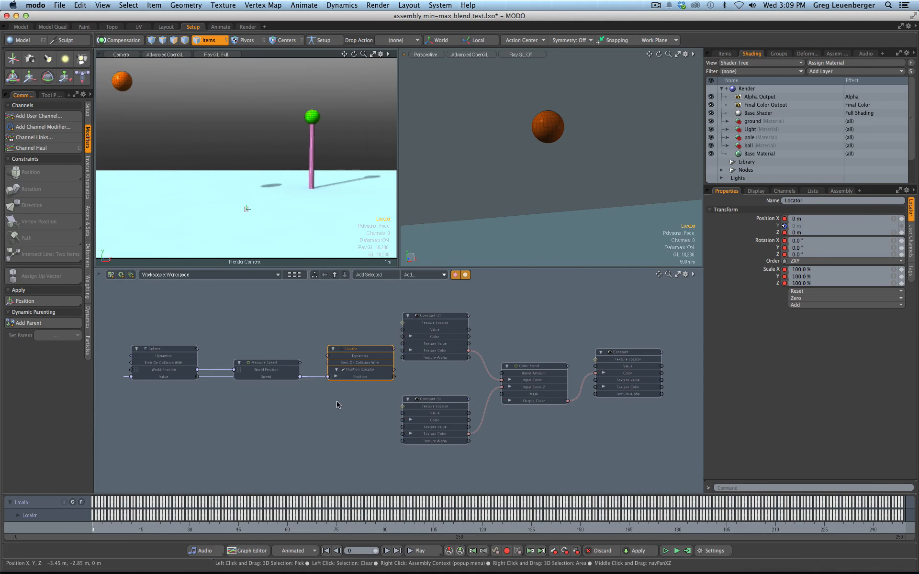
key("F3")
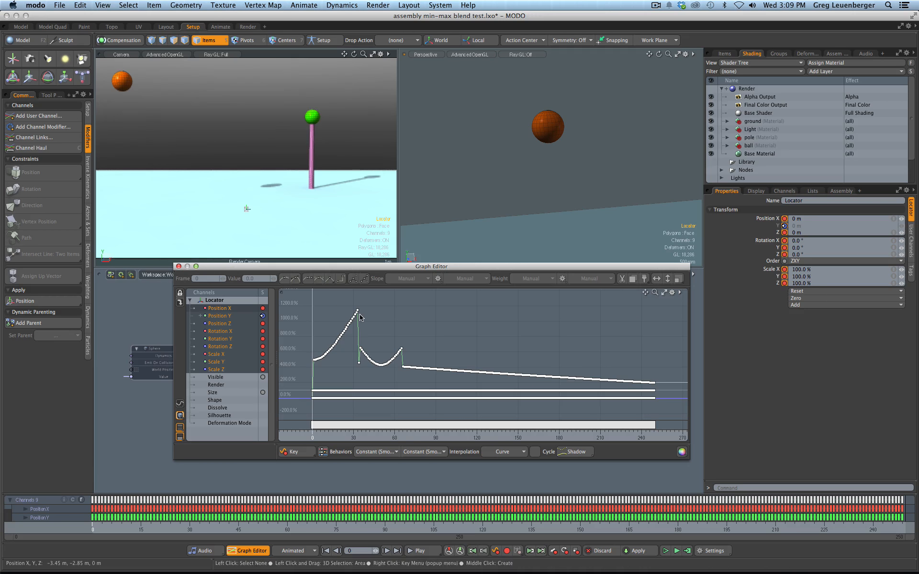
left_click_drag(361, 314, 404, 301, "ctrl+alt")
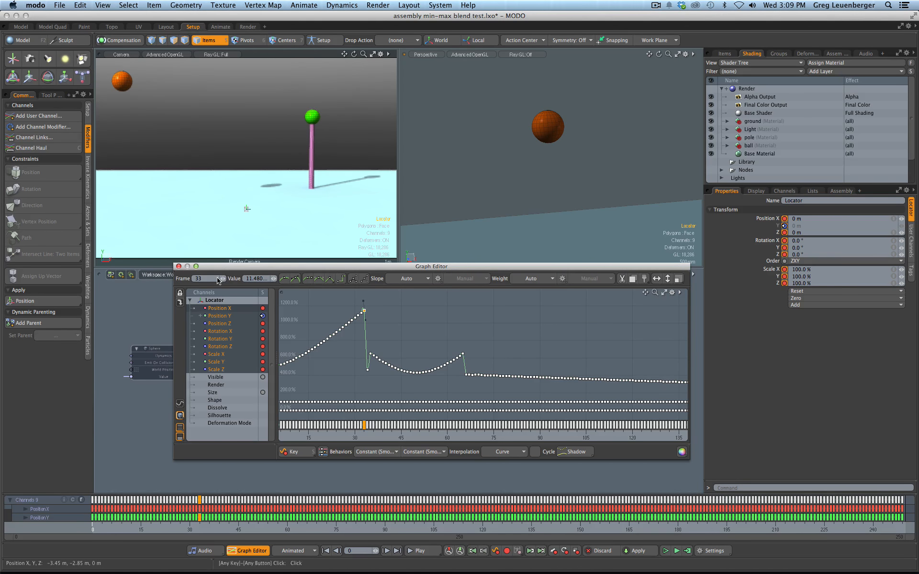
left_click(179, 267)
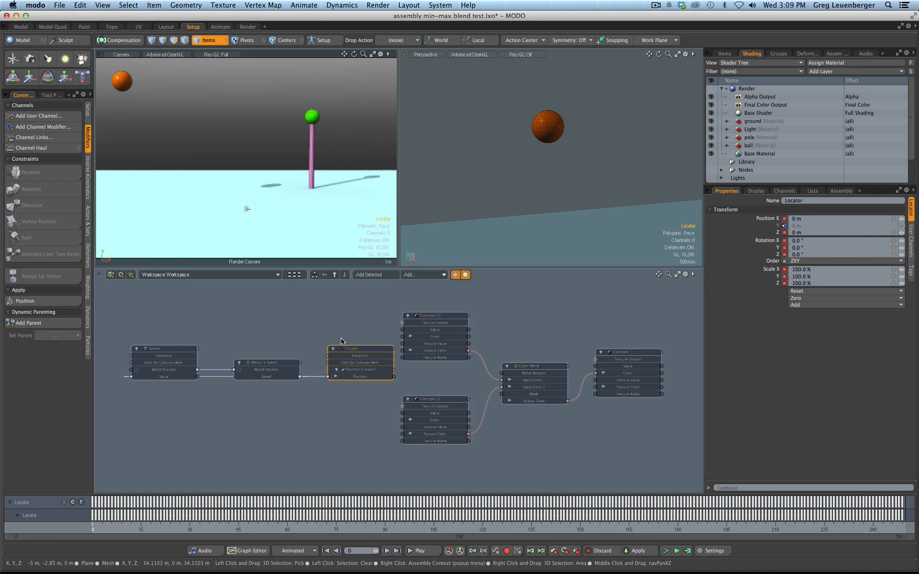
Delete the Locator node and place a new Expression channel modifier in its spot after Measure Speed.
key("Delete")
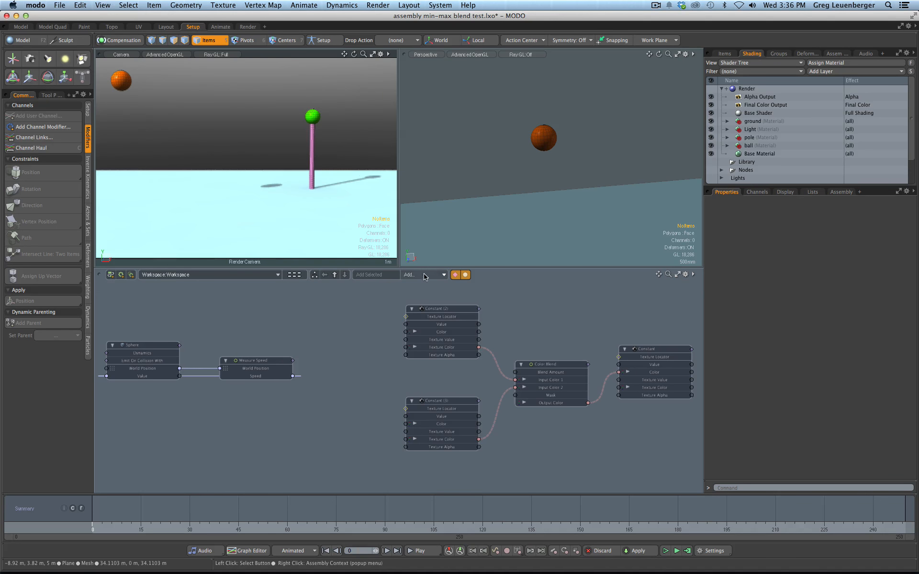
left_click(423, 276)
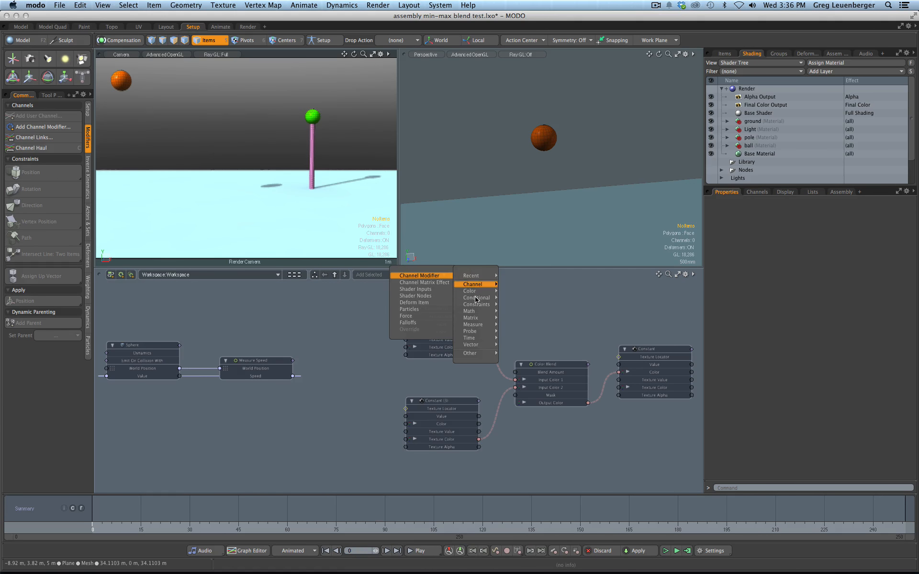
mouse_move(475, 356)
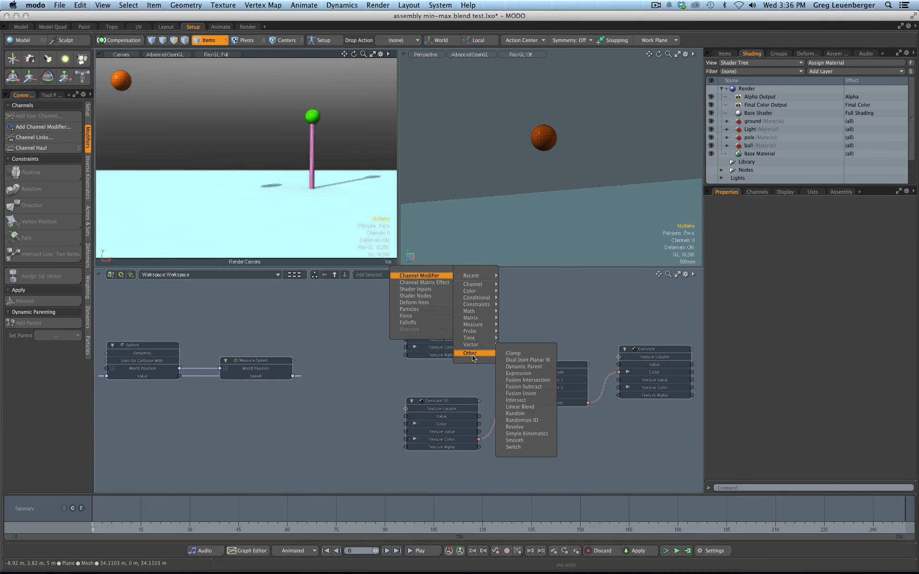
left_click(523, 377)
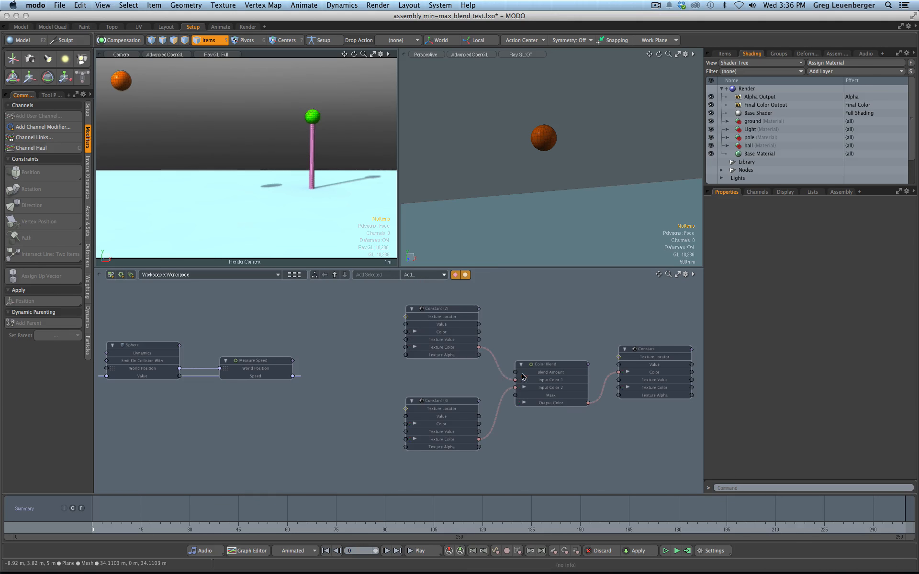
left_click_drag(430, 376, 362, 357)
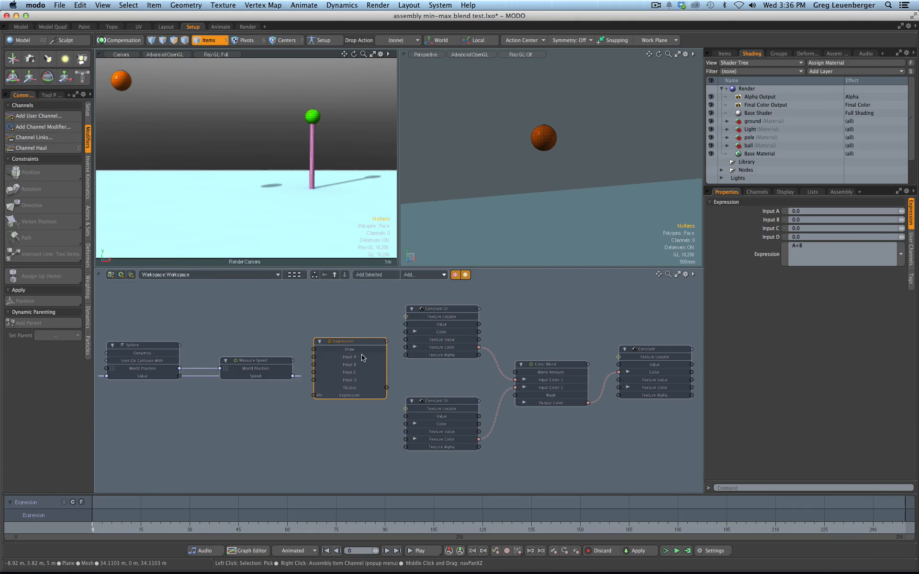
Set the Expression node's Input A to 5.0 and Input B to 2.0, and inspect its Output channel.
scroll(354, 380, "up", 5)
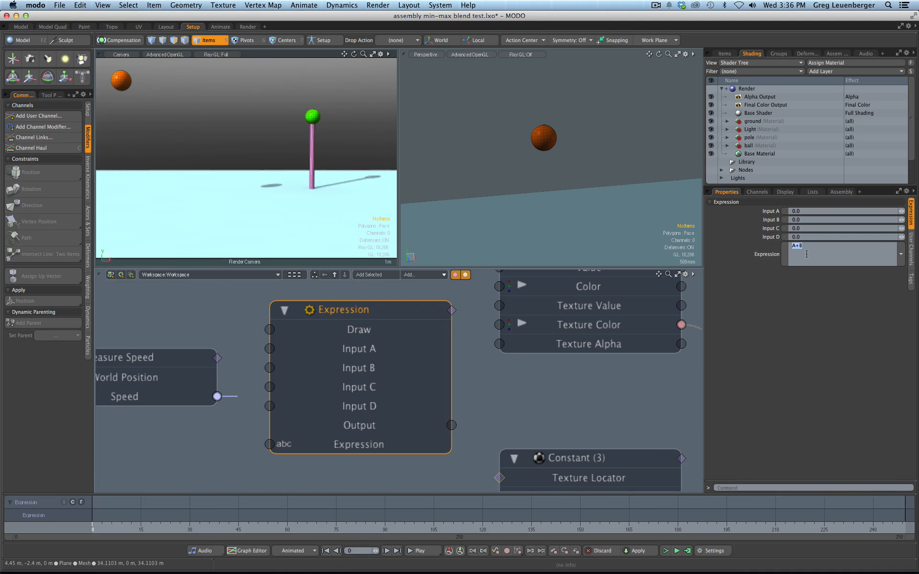
left_click(817, 211)
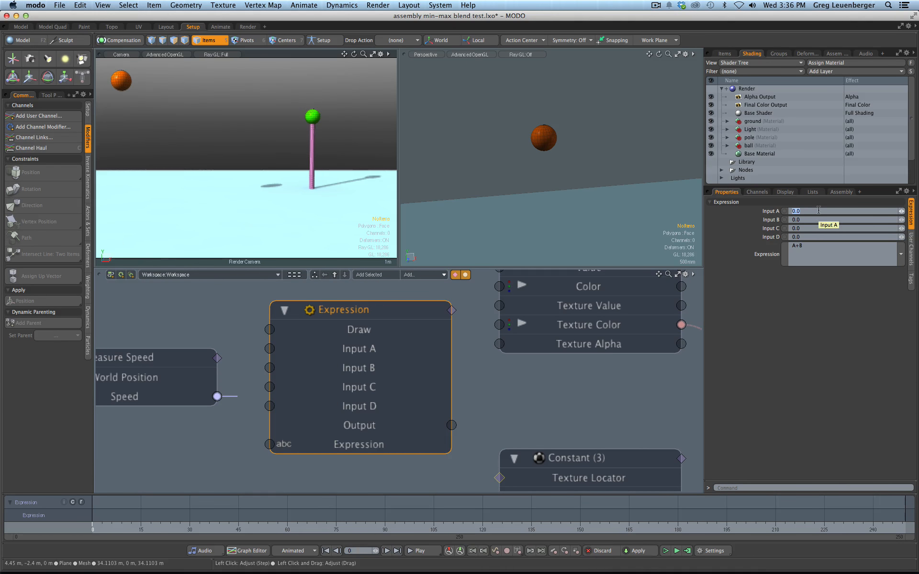
key("Tab")
left_click(829, 248)
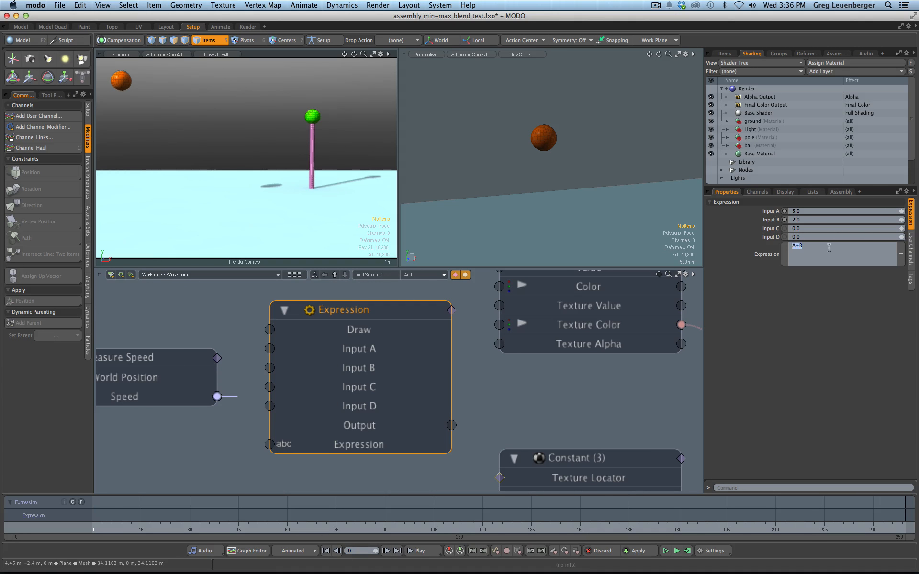
left_click(758, 192)
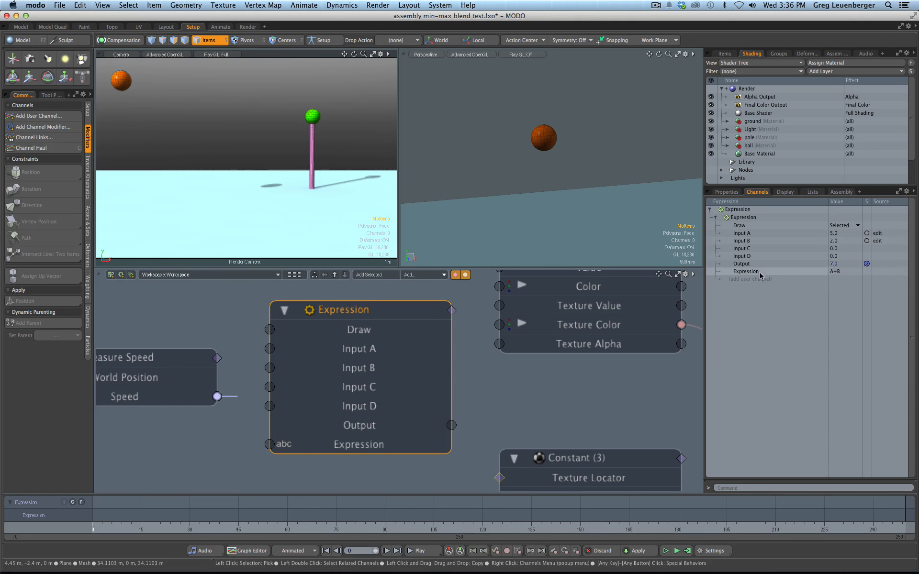
mouse_move(451, 425)
left_mouse_down()
mouse_move(601, 408)
mouse_move(574, 401)
mouse_move(466, 421)
left_mouse_up()
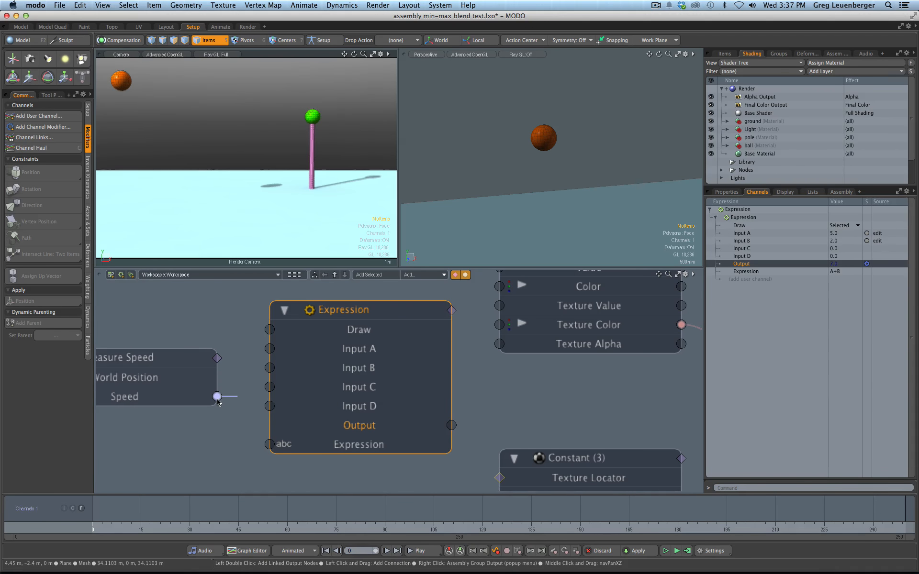
Go to frame 30, inspect the sphere's speed, and link Measure Speed's Speed output to the Expression's Input D.
left_click_drag(137, 529, 190, 529)
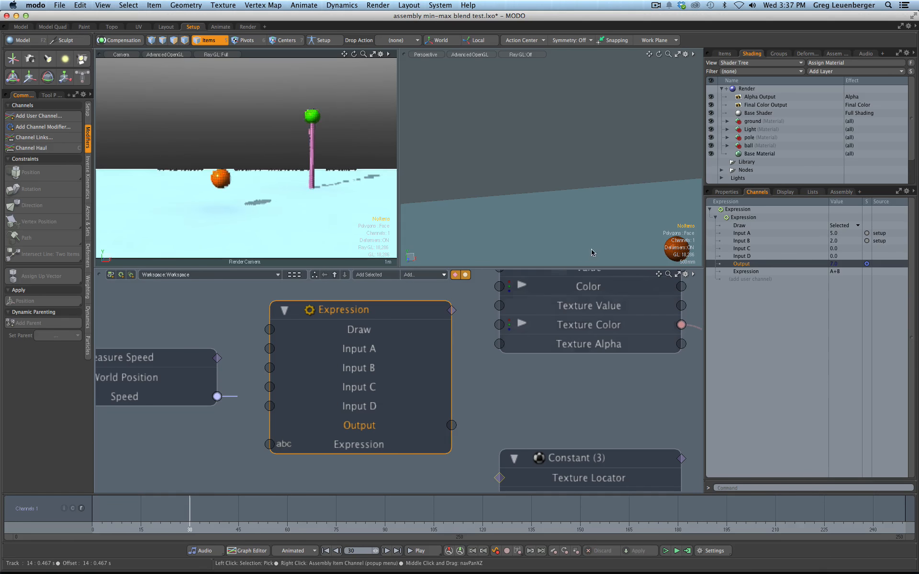
left_click(673, 248)
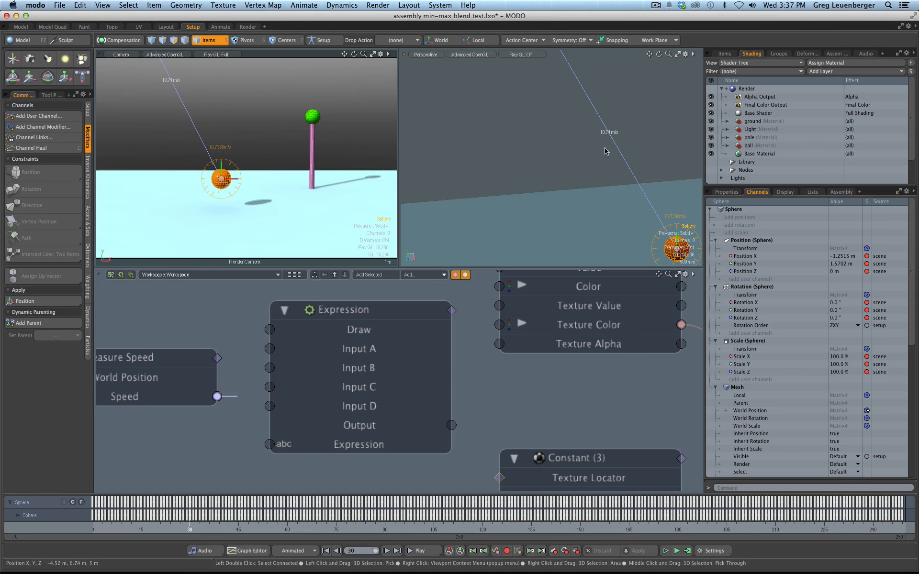
left_click_drag(217, 396, 270, 405)
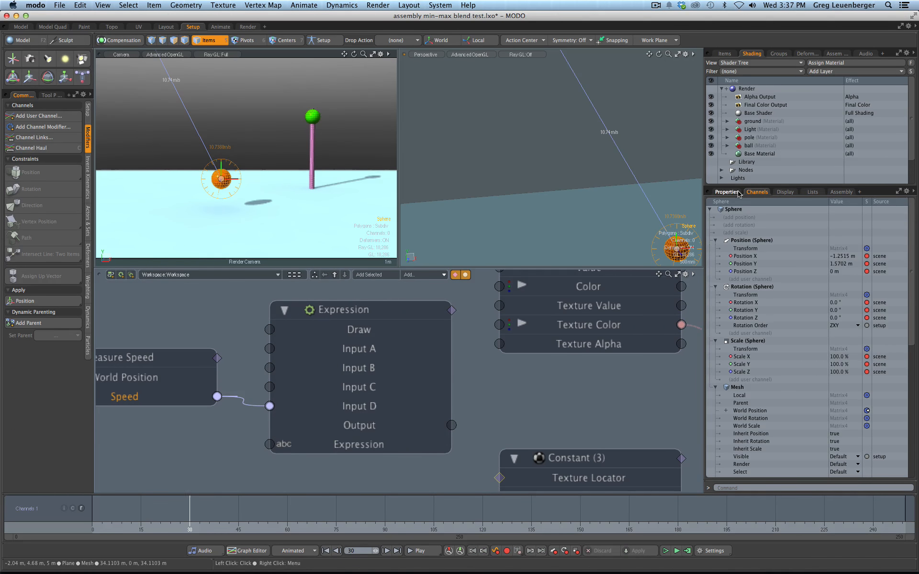
left_click(402, 314)
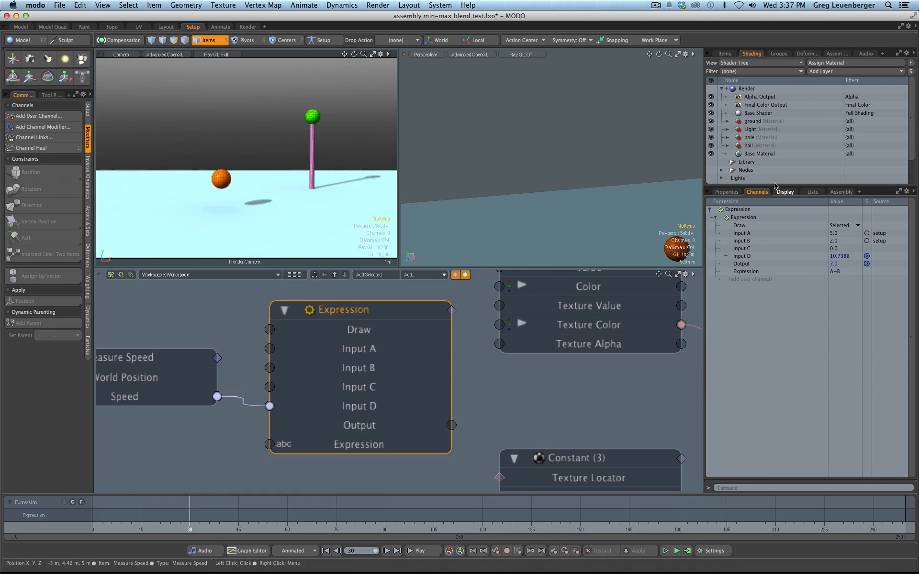
Change the Expression node's formula to A+B+D.
left_click(833, 273)
left_click(726, 192)
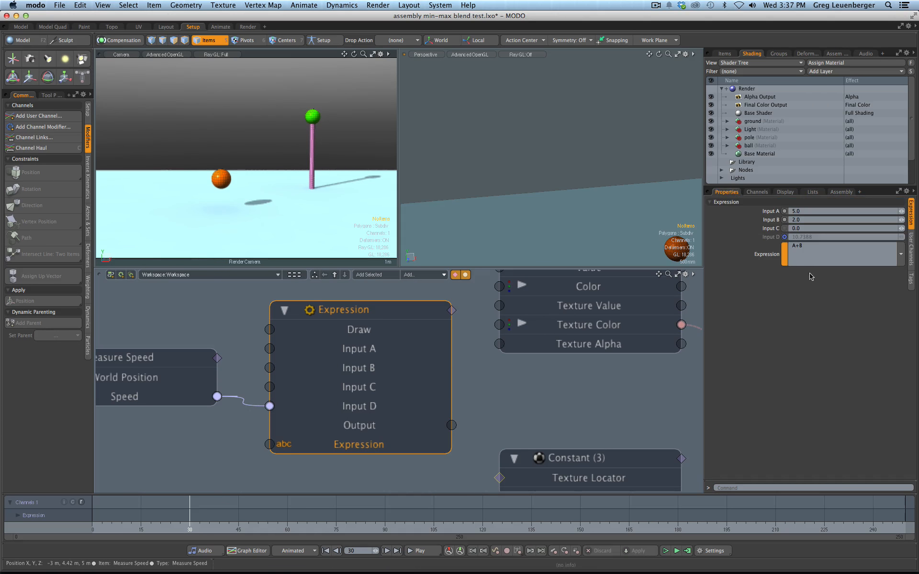
left_click(757, 192)
left_click(837, 272)
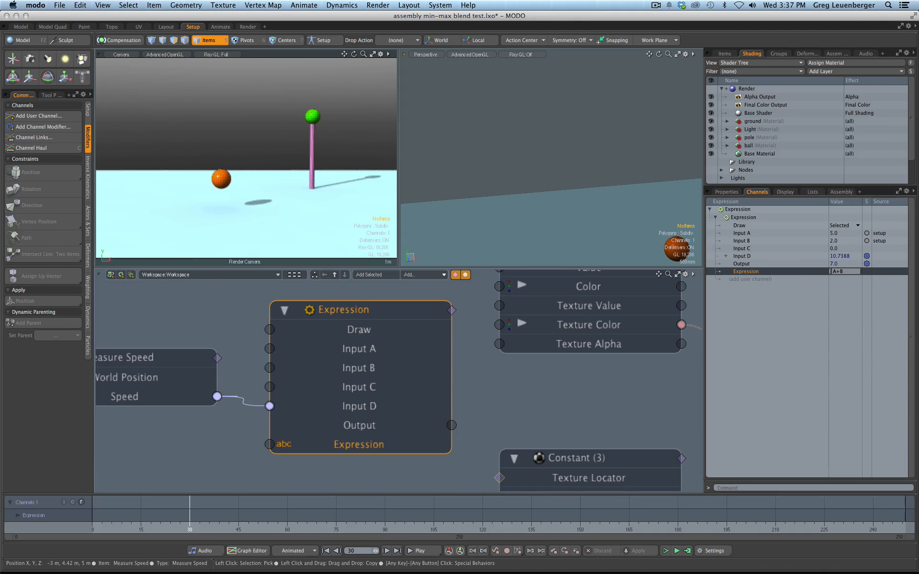
key("Return")
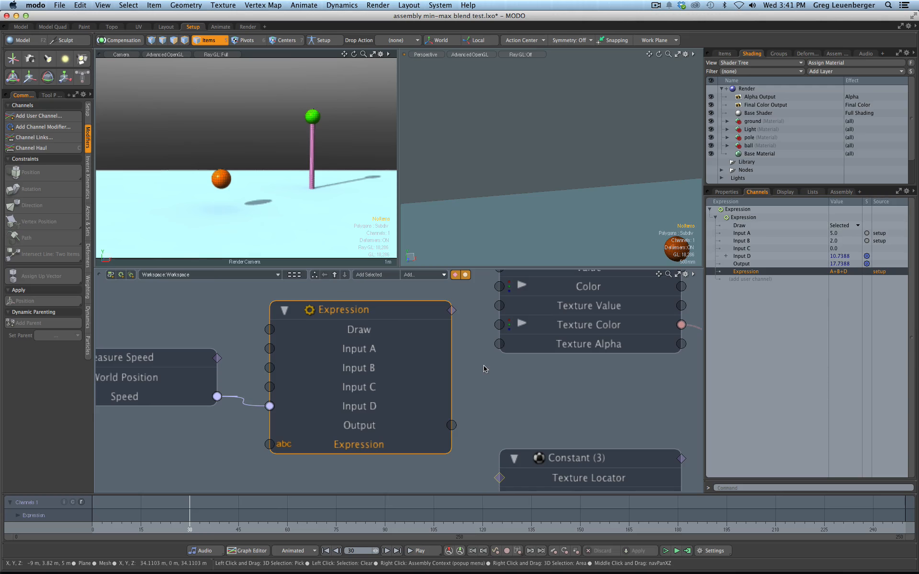
Switch to Safari and examine the built-in functions and operators in the Expression modifier's help page, then return to MODO.
key("super+Tab")
key("super+Tab")
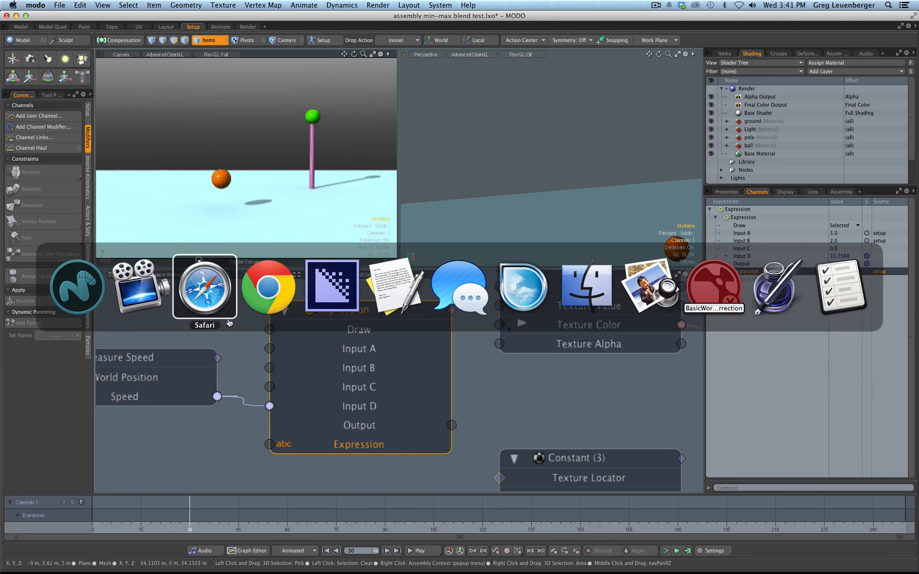
scroll(913, 200, "down", 10)
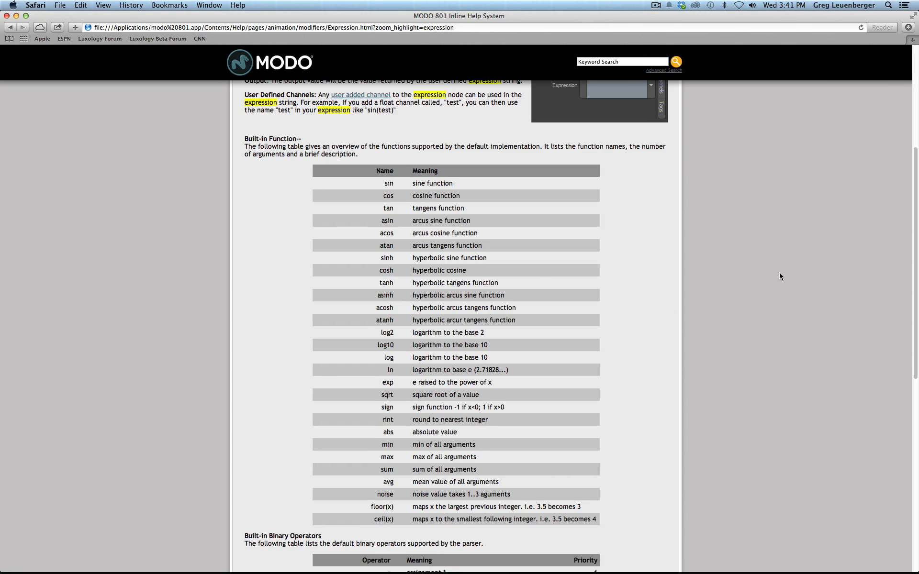
left_click_drag(911, 254, 912, 271)
scroll(516, 316, "down", 11)
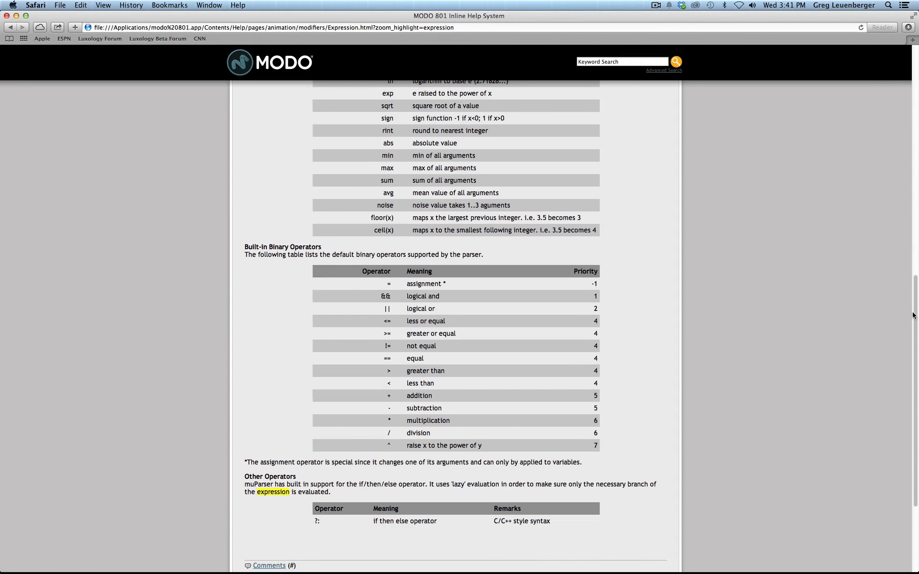
scroll(913, 316, "up", 10)
key("super+Tab")
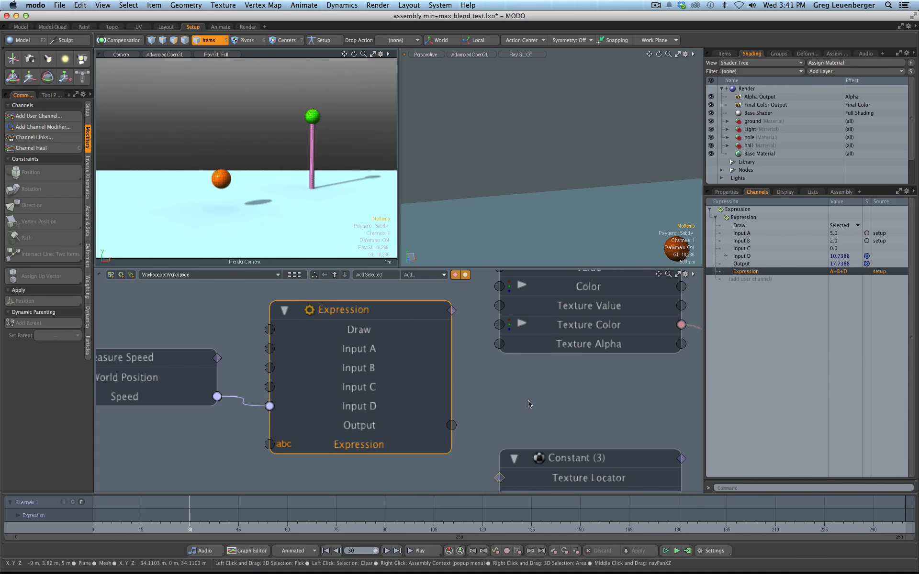
Switch to TextEdit and examine each term of the linear rescale formula (max'-min')/(max-min)*(value-max)+max', moving the document clear of the schematic.
left_click_drag(529, 404, 525, 406, "ctrl+alt")
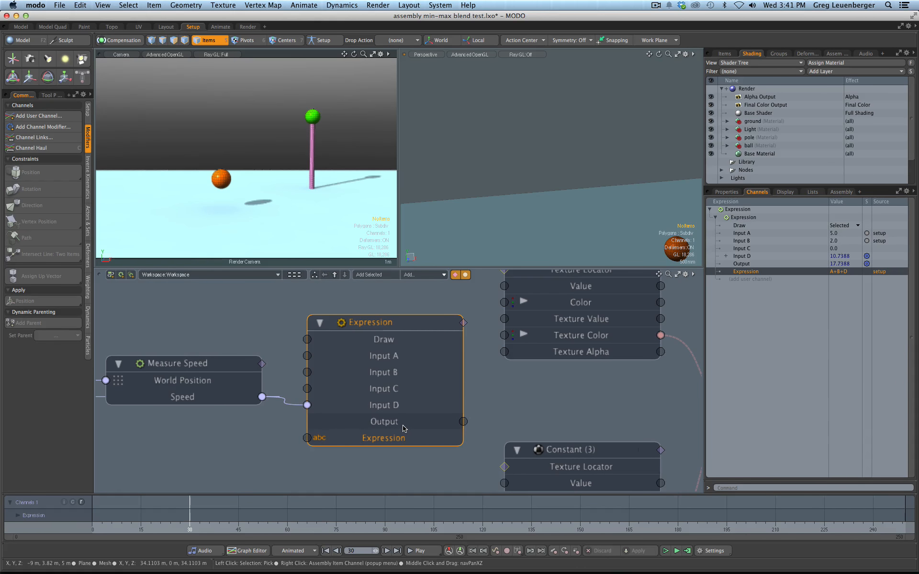
mouse_move(404, 430)
key("super+Tab")
key("super+Tab")
key("super+Tab")
key("super+Tab")
key("super+Tab")
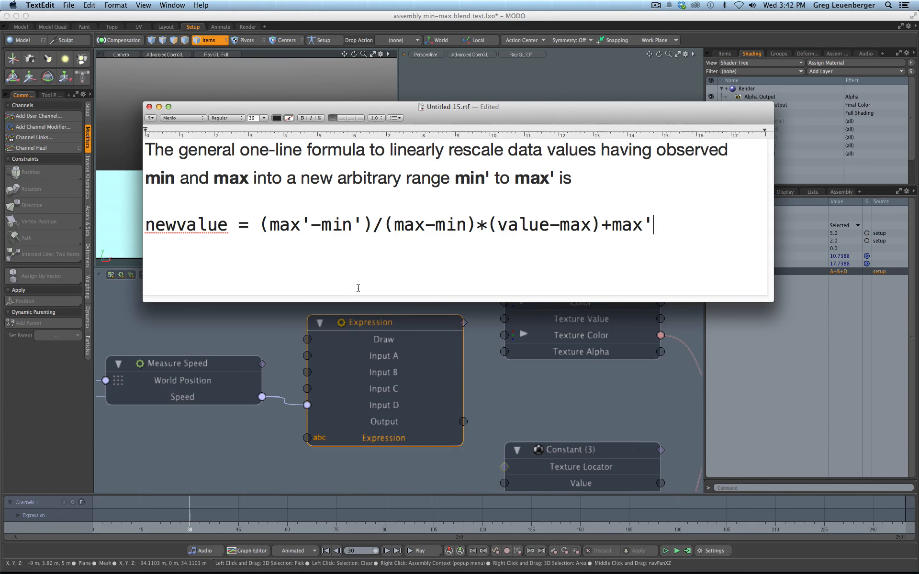
left_click_drag(229, 225, 145, 225)
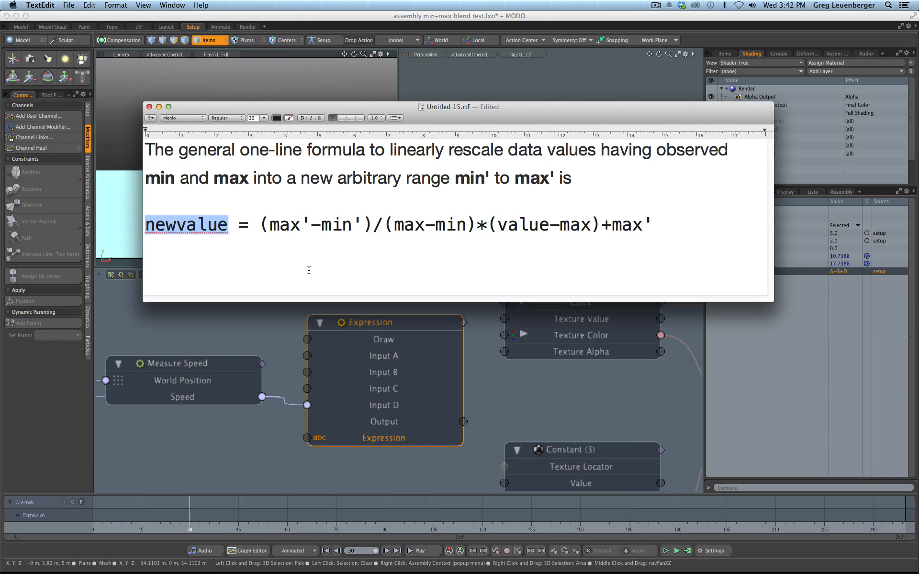
left_click_drag(270, 228, 308, 226)
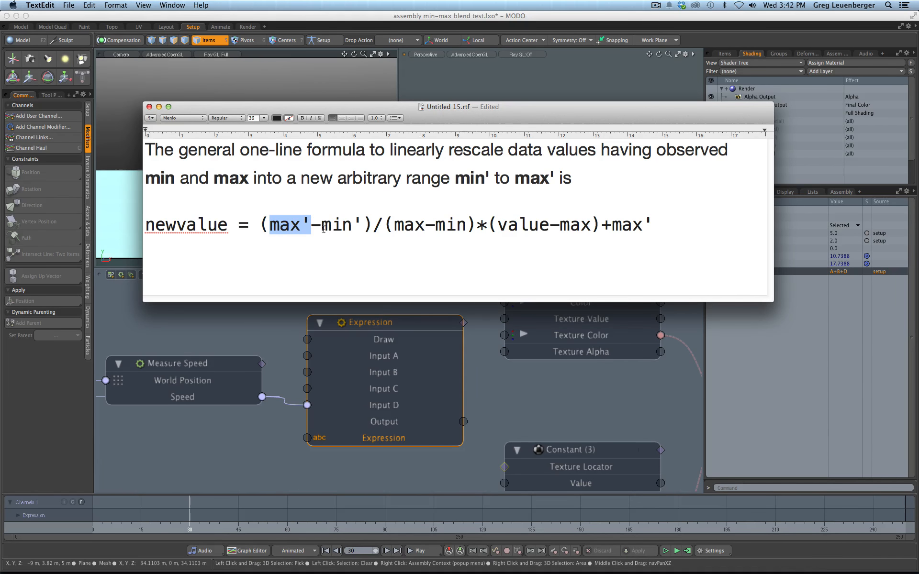
left_click_drag(320, 226, 361, 225)
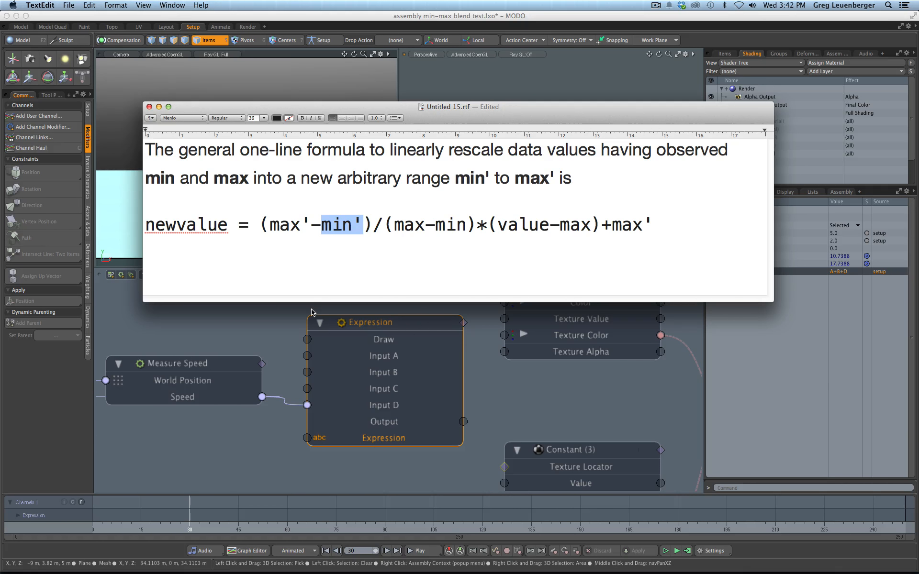
left_click_drag(426, 226, 394, 226)
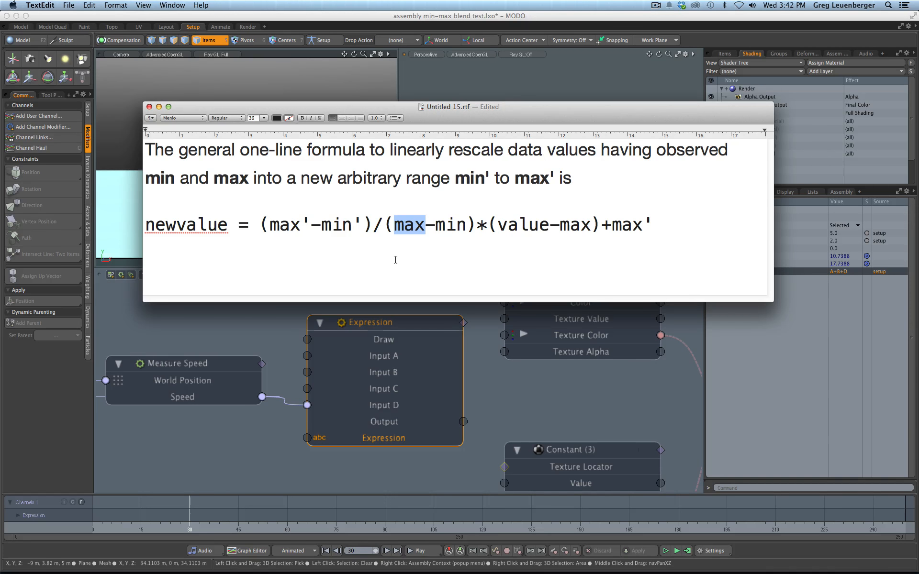
left_click_drag(436, 226, 463, 226)
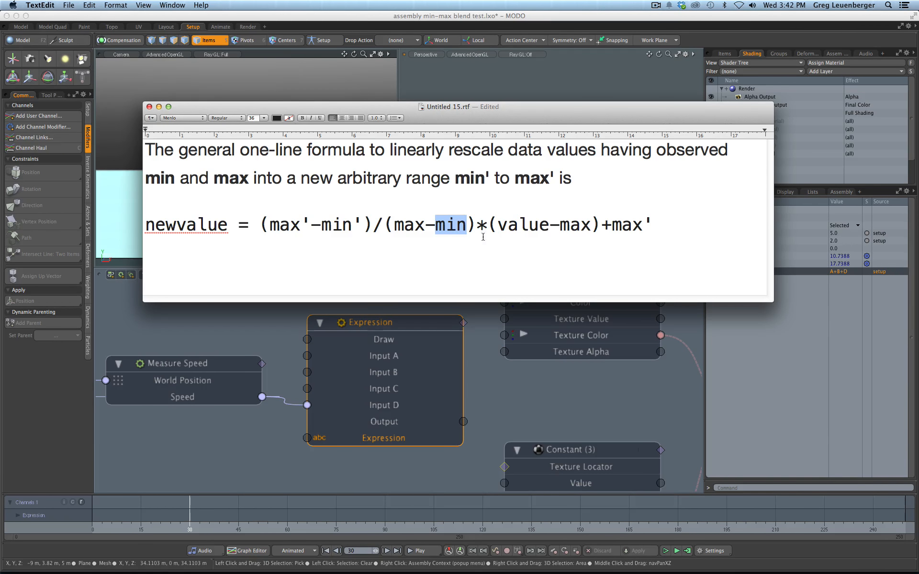
left_click_drag(497, 226, 547, 230)
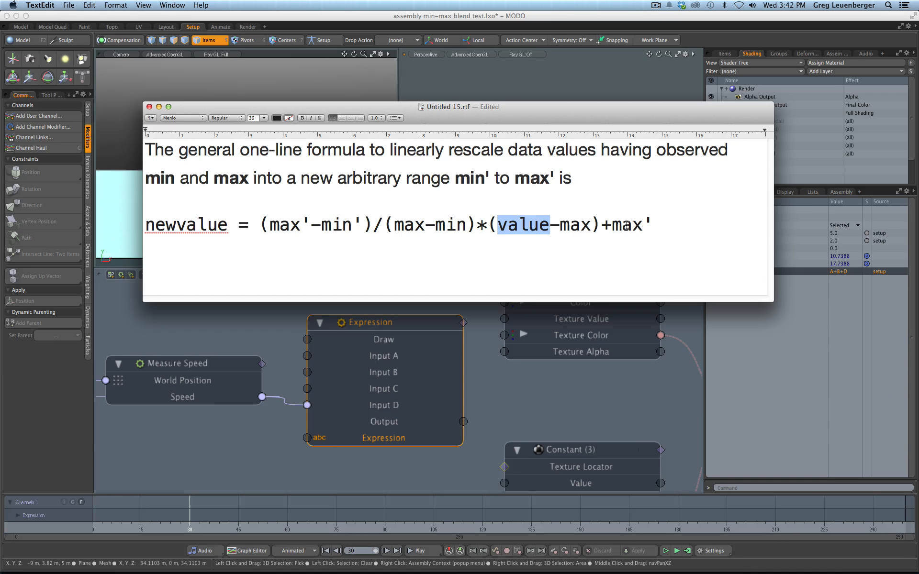
left_click_drag(664, 226, 270, 235)
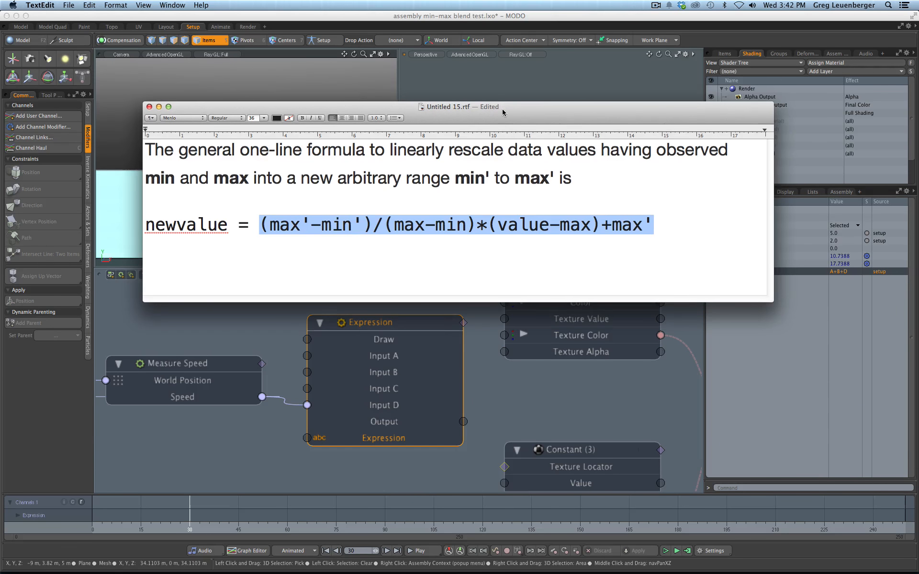
left_click_drag(503, 109, 463, 49)
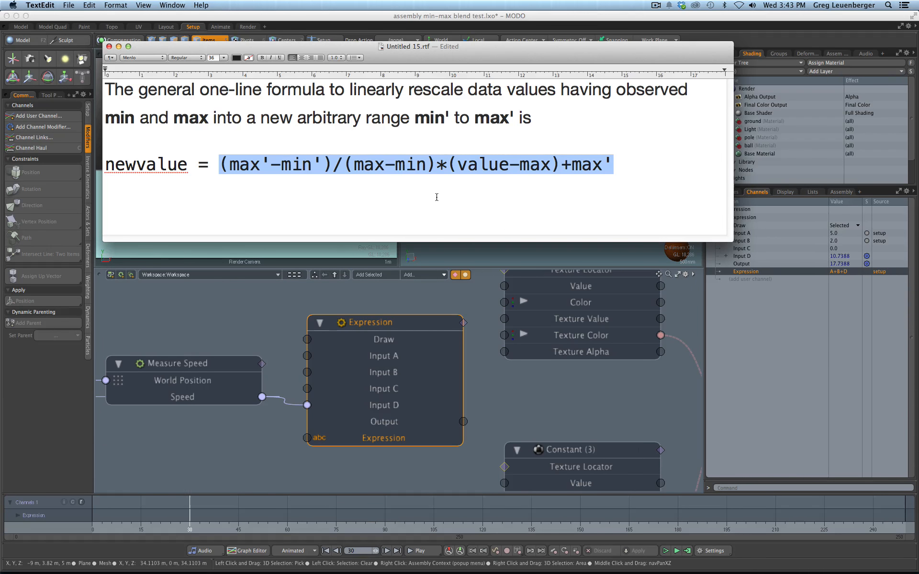
Return to MODO, disconnect Measure Speed from the Expression's Input D, and show the Expression node's properties.
left_click(221, 460)
left_click_drag(307, 405, 292, 408)
left_click(390, 327)
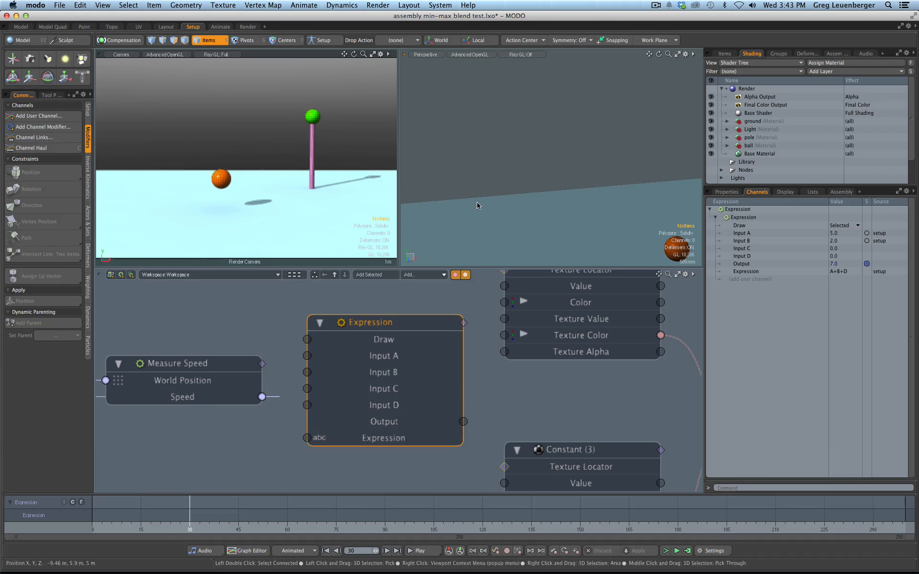
left_click(735, 196)
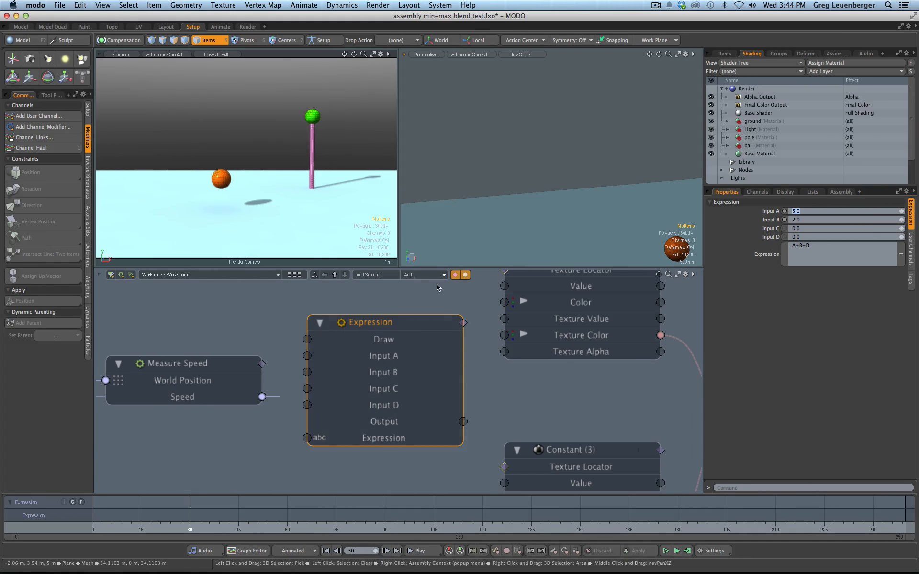
Add a Basic Math channel modifier to the schematic and place it above the Measure Speed node.
left_click(420, 276)
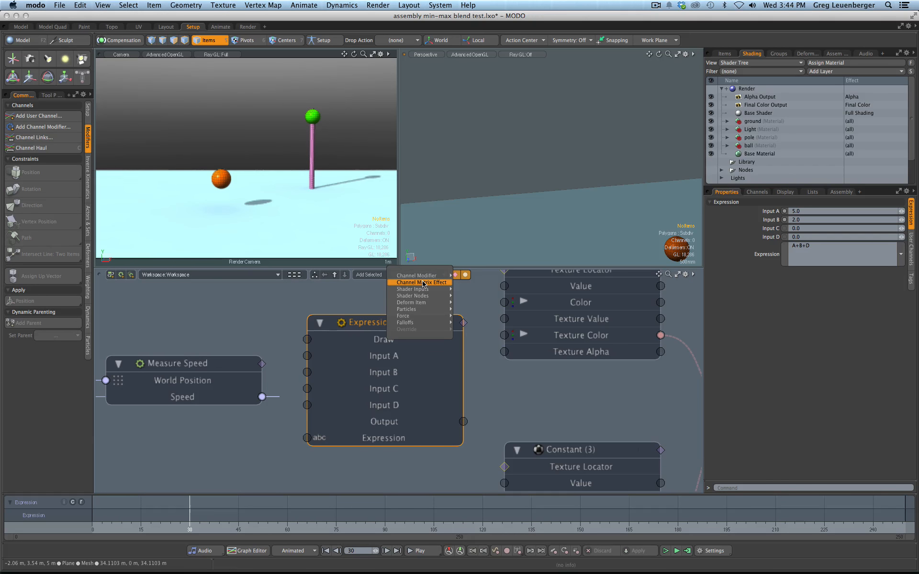
mouse_move(427, 277)
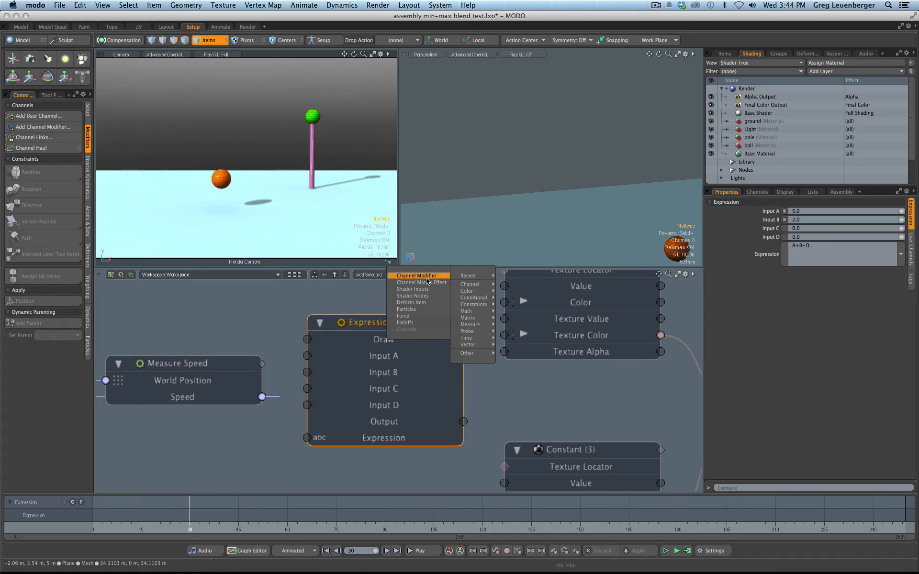
mouse_move(472, 276)
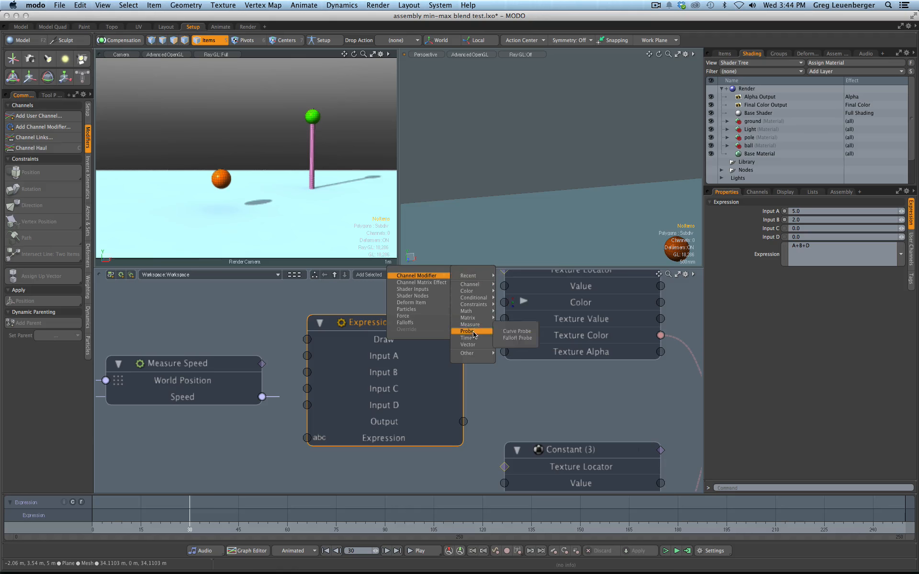
mouse_move(474, 312)
left_click(510, 313)
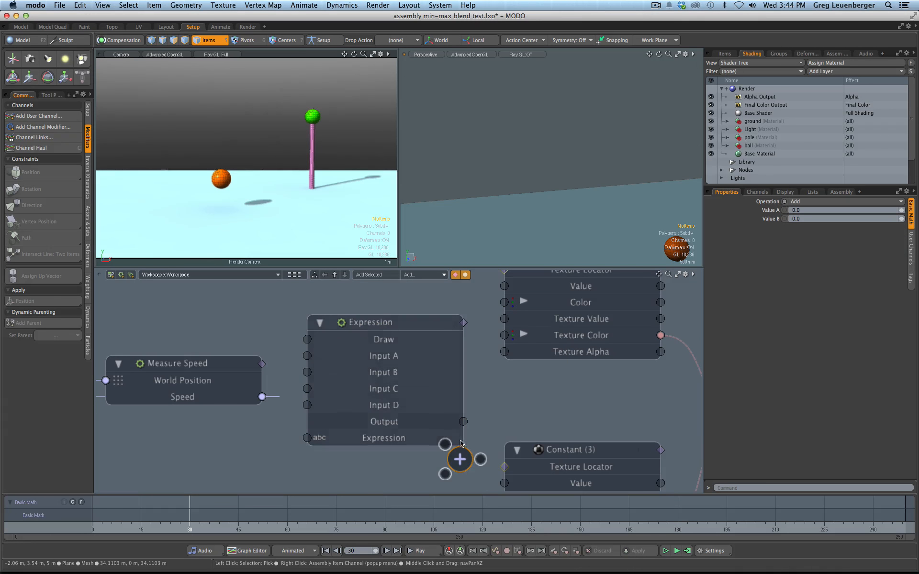
Set the Basic Math node's Value A to 11.48 and link its output to the Expression's Input A.
left_click(813, 209)
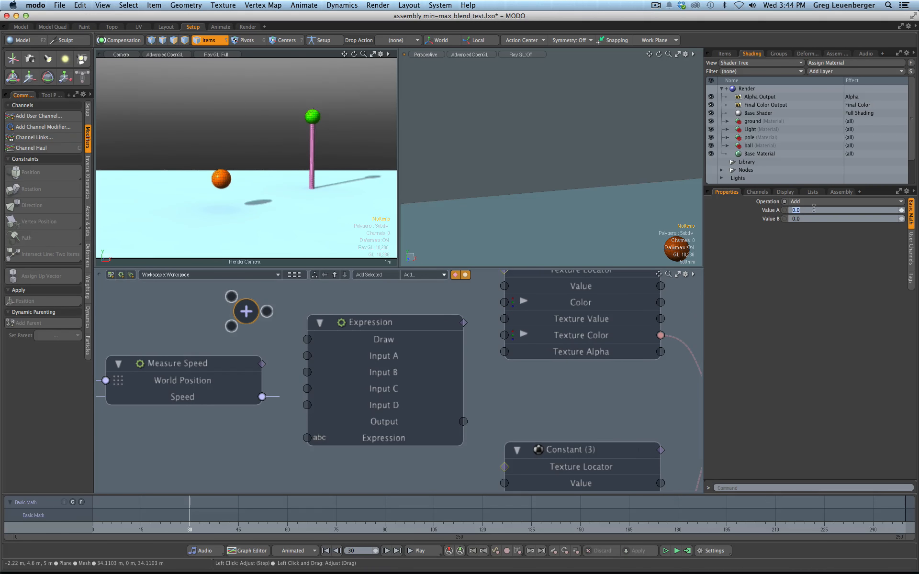
type("11.48")
key("Return")
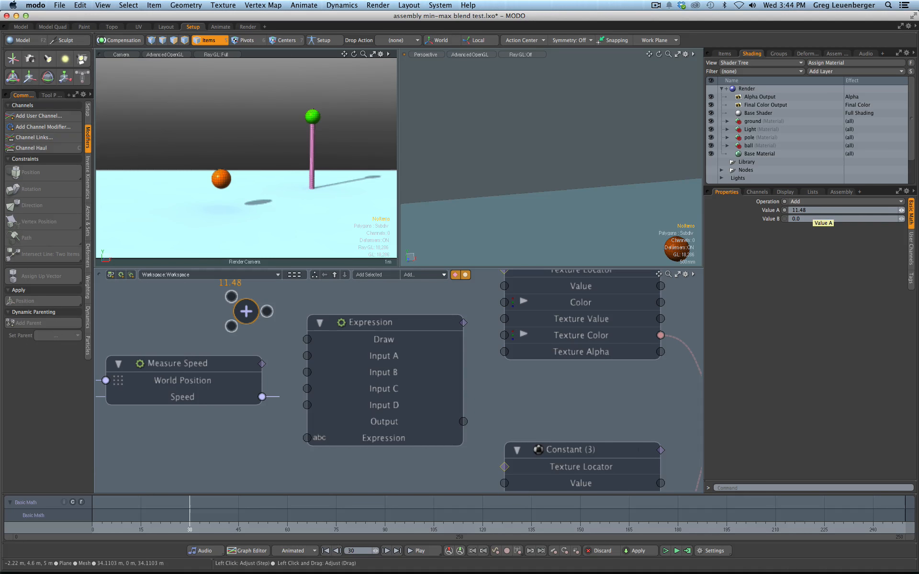
left_click_drag(268, 312, 307, 356)
left_click(420, 322)
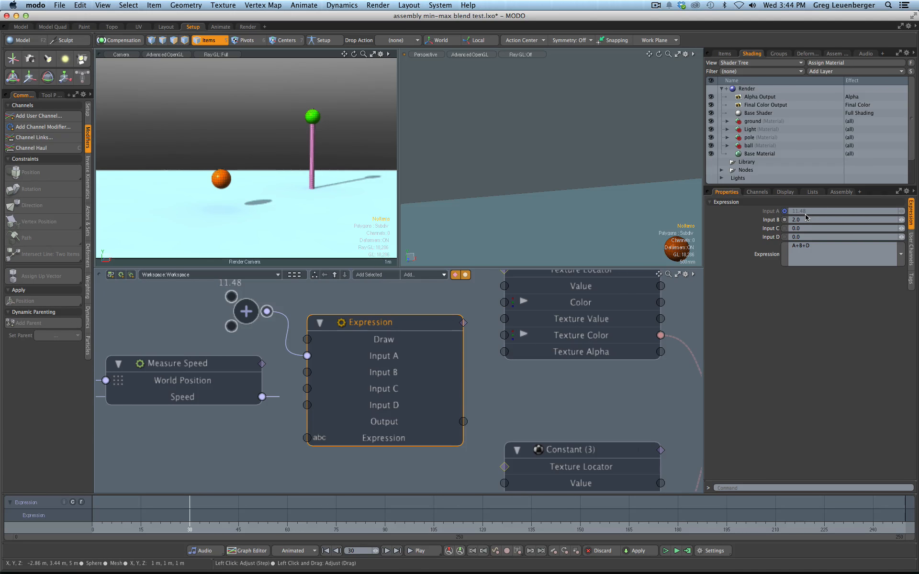
Disconnect the Basic Math output from the Expression's Input A and delete the Basic Math node.
left_click(287, 336)
key("Delete")
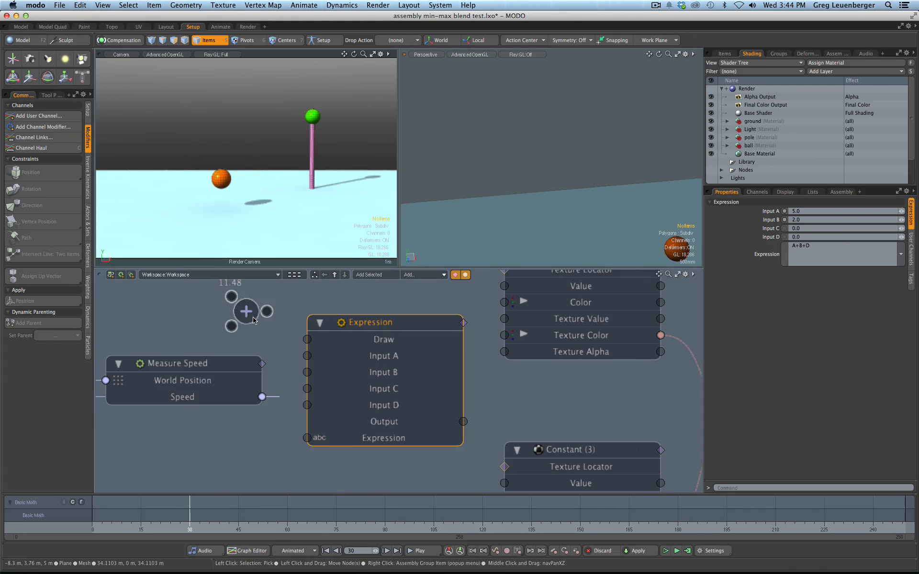
left_click(253, 318)
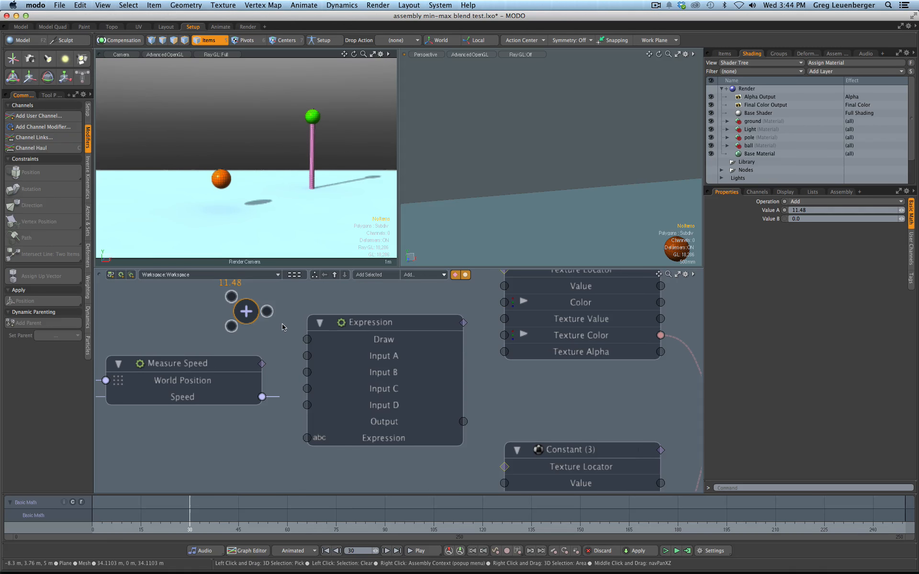
key("Delete")
Set the Expression's Input A to 1 as the new maximum (max'), checking the term against the rescale formula in TextEdit.
left_click(373, 322)
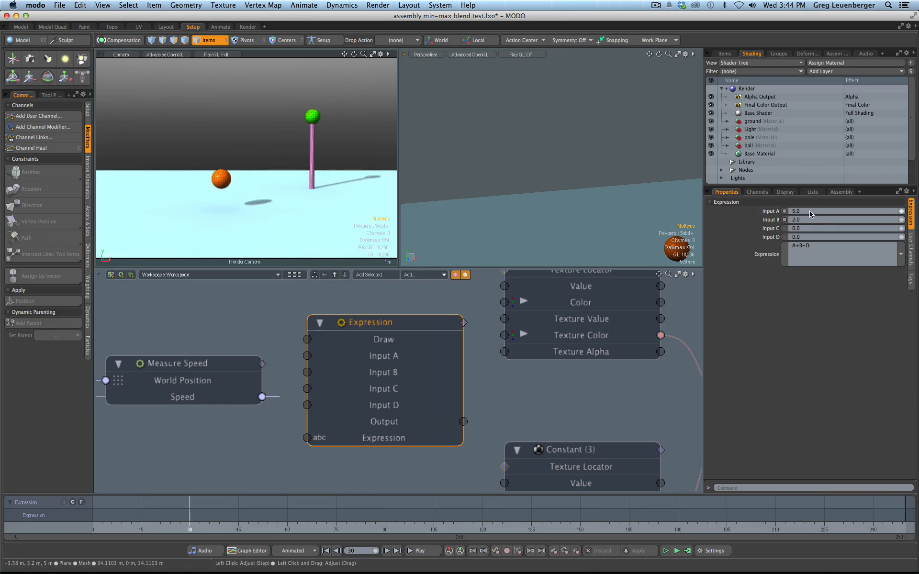
left_click_drag(810, 214, 819, 214)
key("super+Tab")
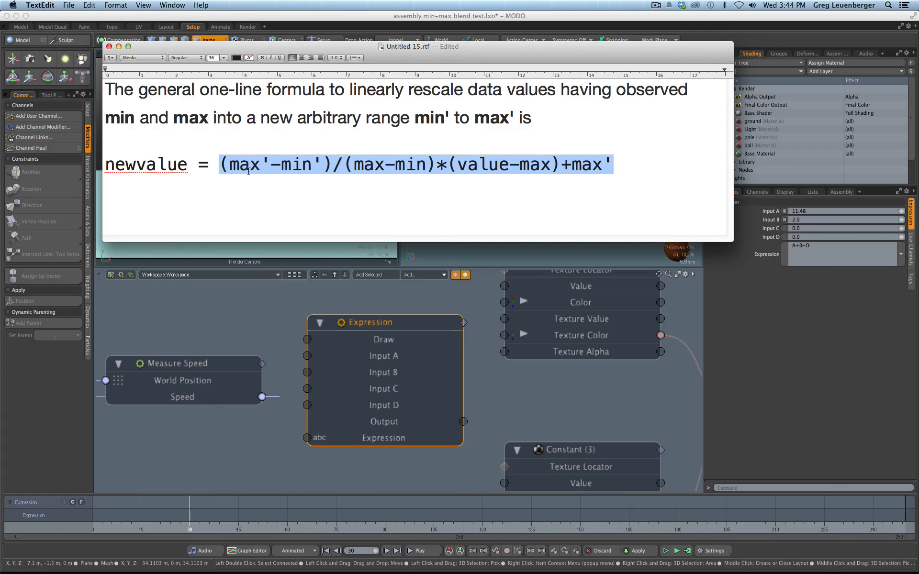
key("super+Tab")
key("super+Tab")
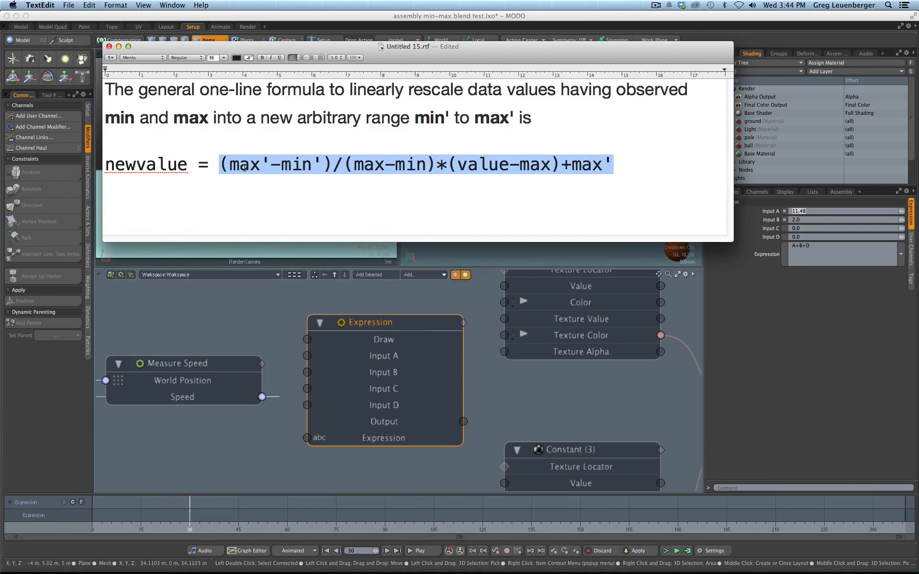
key("super+Tab")
type("1")
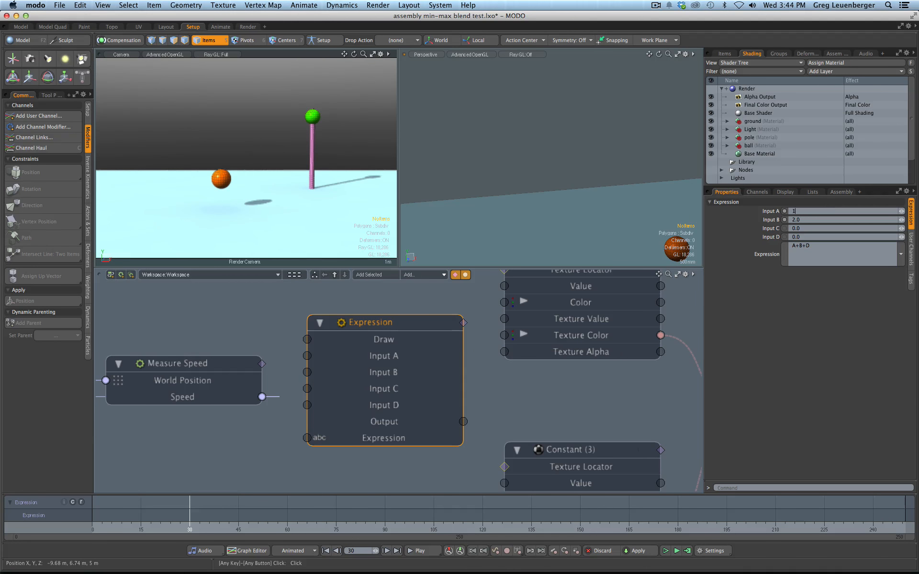
key("Tab")
Check the min' term in TextEdit's formula and set the Expression's Input B to 0 in MODO.
key("super+Tab")
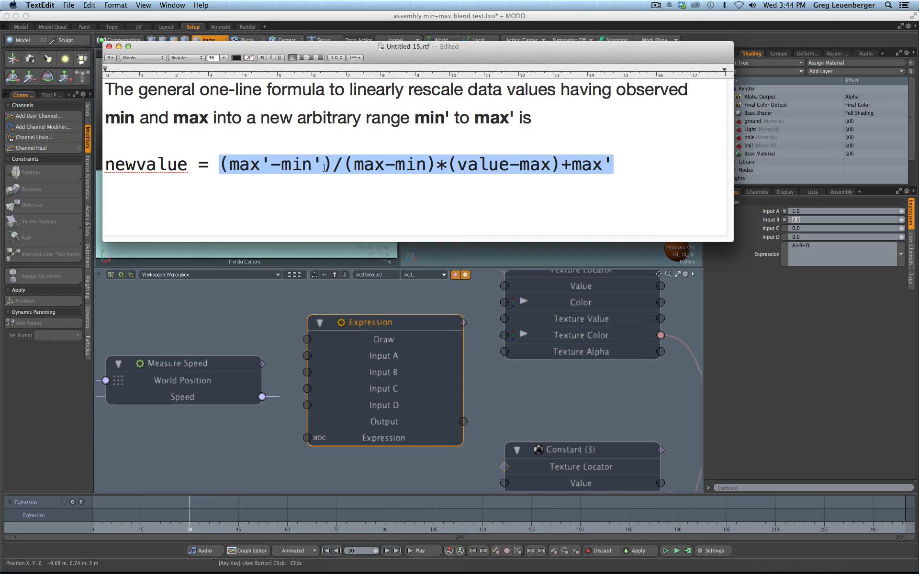
key("super+Tab")
key("super+Tab")
key("super+Tab")
Set the Expression's Input C to 11.48 as the observed maximum and Input D to 0 as the minimum, checking the formula in TextEdit.
left_click(812, 229)
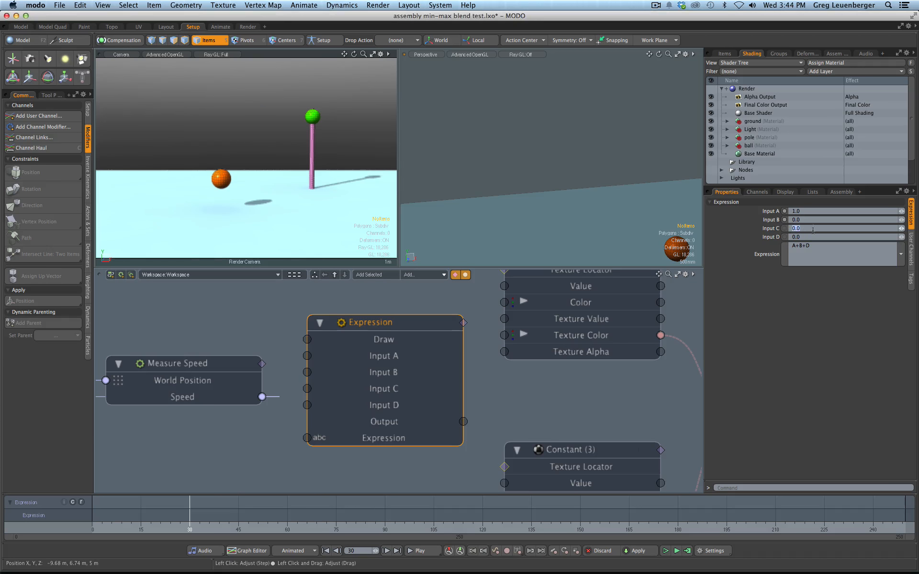
type("11.48")
key("super+Tab")
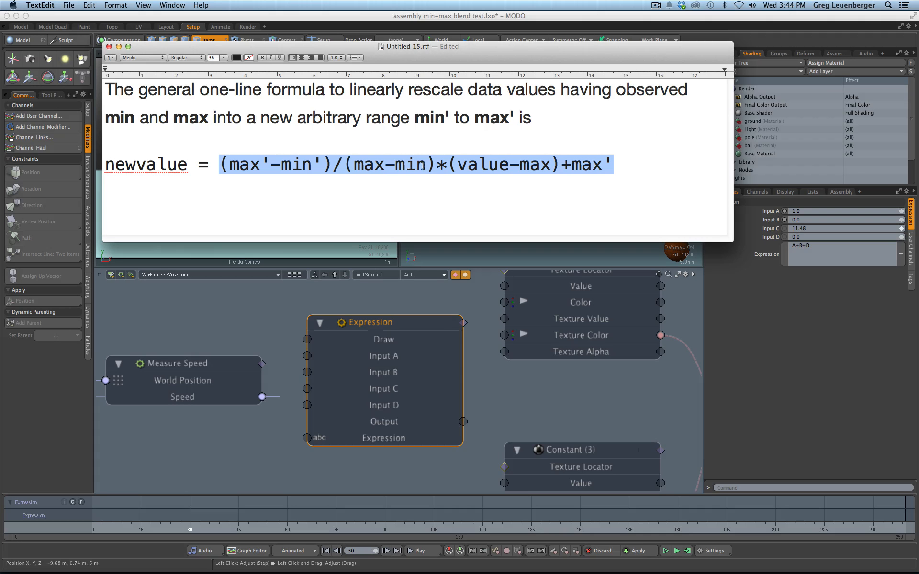
key("super+Tab")
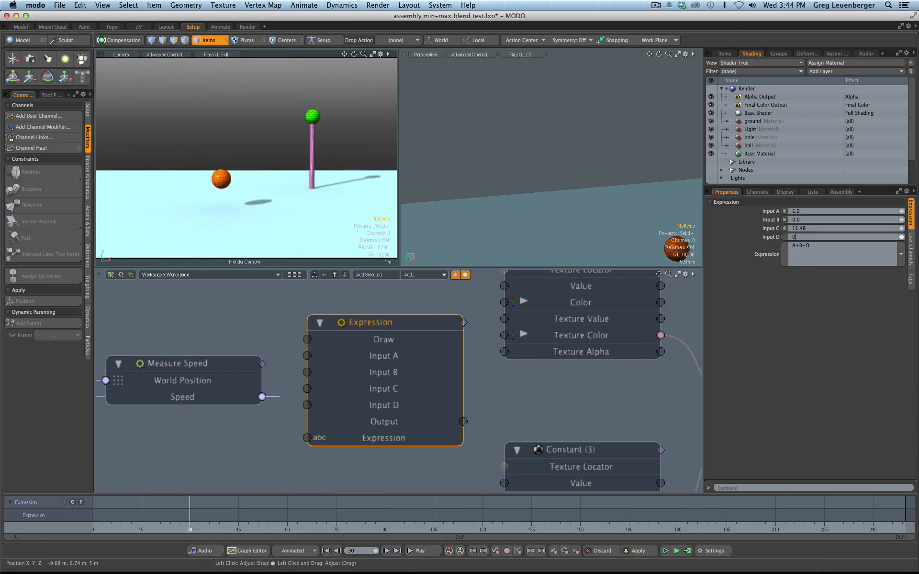
key("super+Tab")
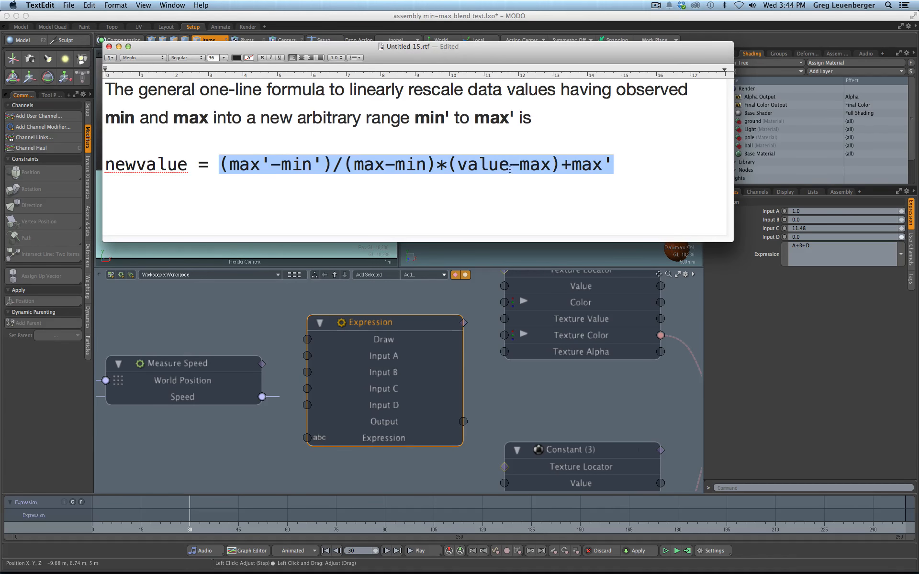
Return to MODO and clear the existing formula text from the Expression node.
key("super+Tab")
left_click(824, 248)
key("BackSpace")
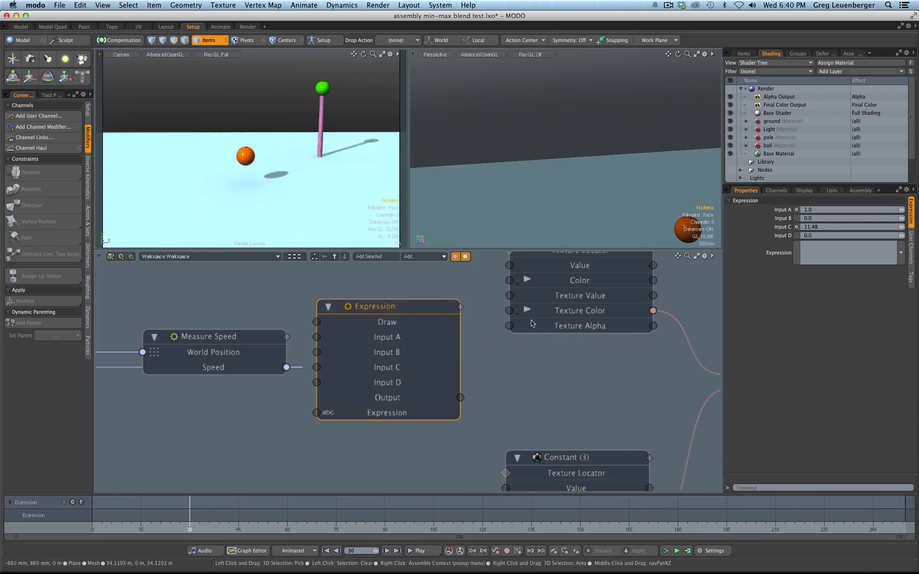
left_click(911, 252)
left_click(910, 214)
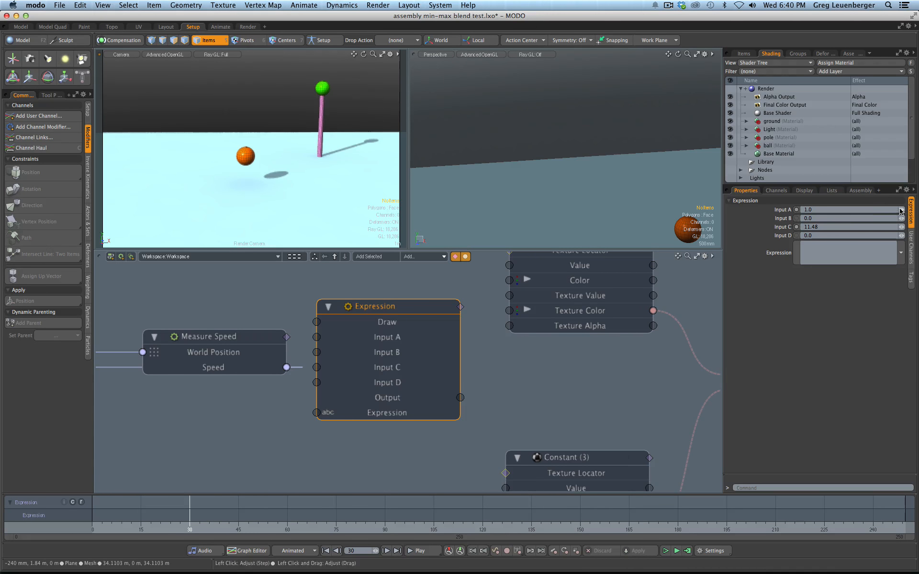
left_click(776, 191)
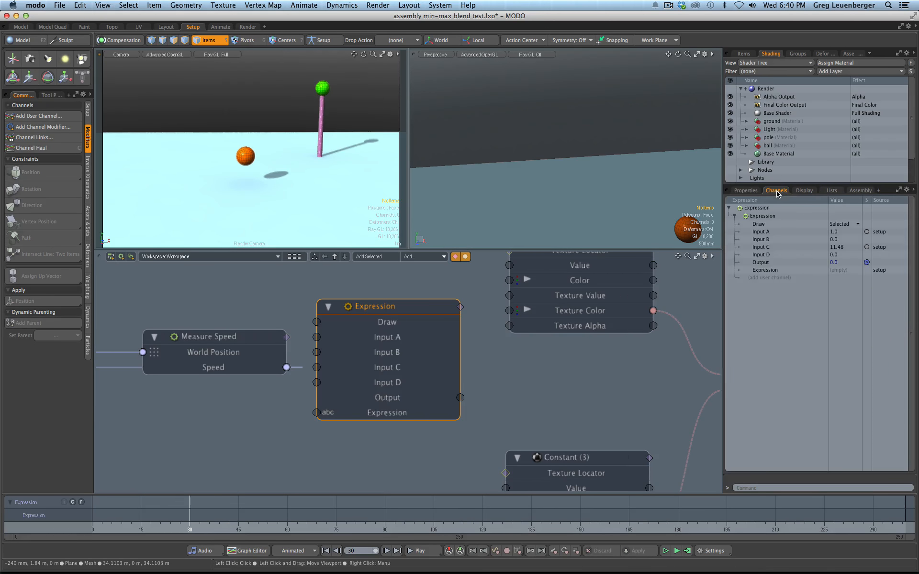
left_click(770, 278)
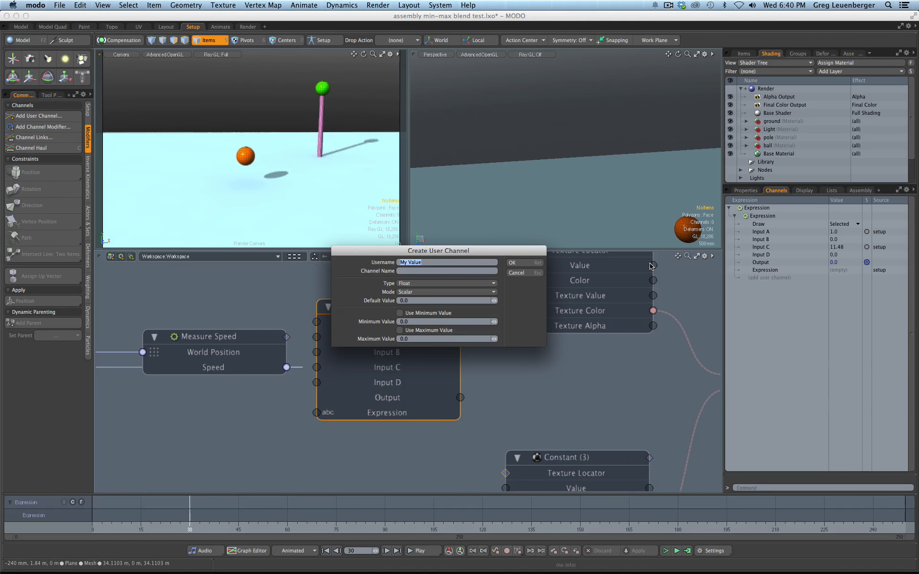
key("BackSpace")
type("to Normalize")
key("Tab")
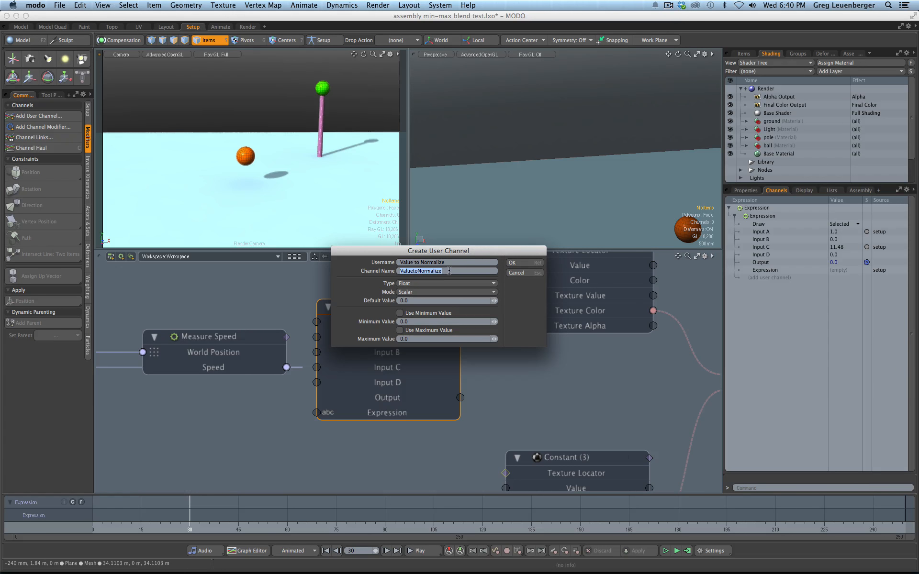
Create the Float user channel Value to Normalize on the Expression node and set its value to 4.
left_click(522, 262)
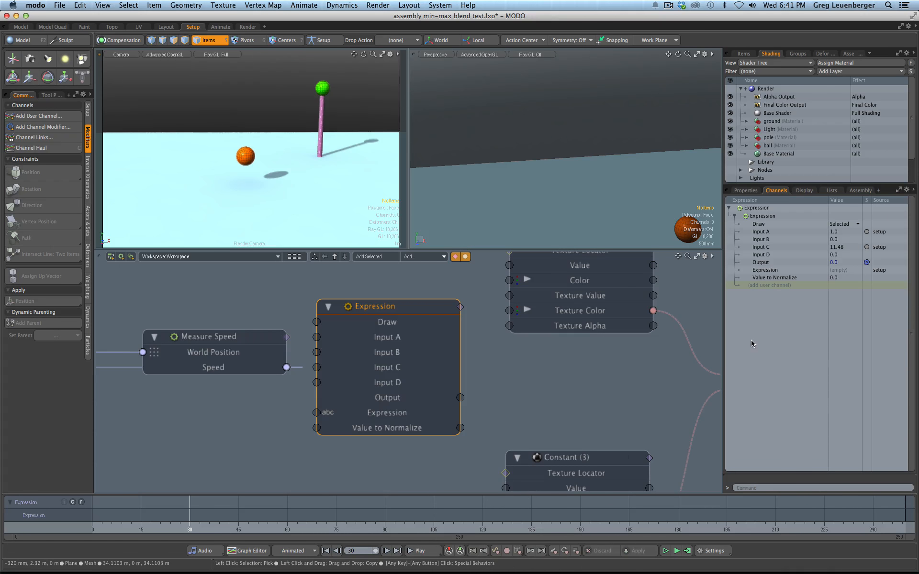
left_click(834, 270)
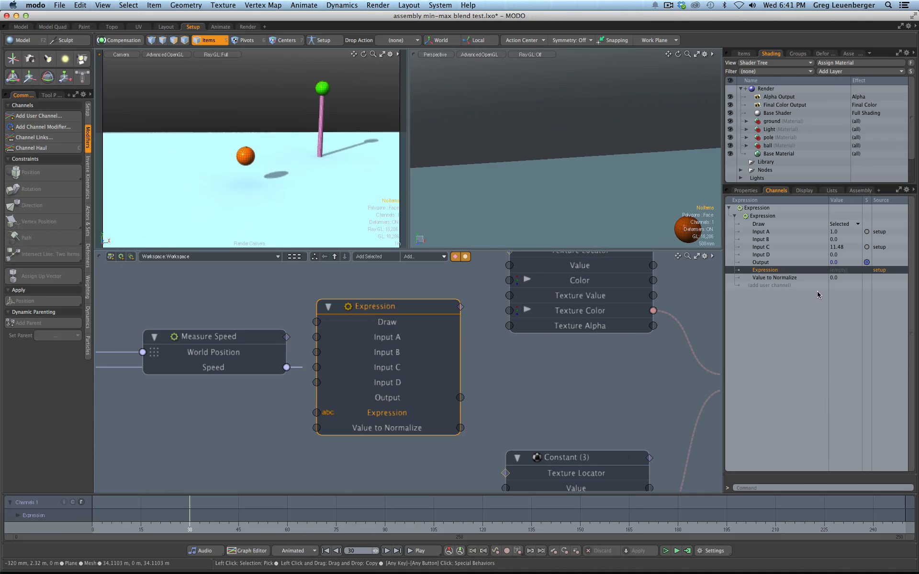
left_click(814, 277)
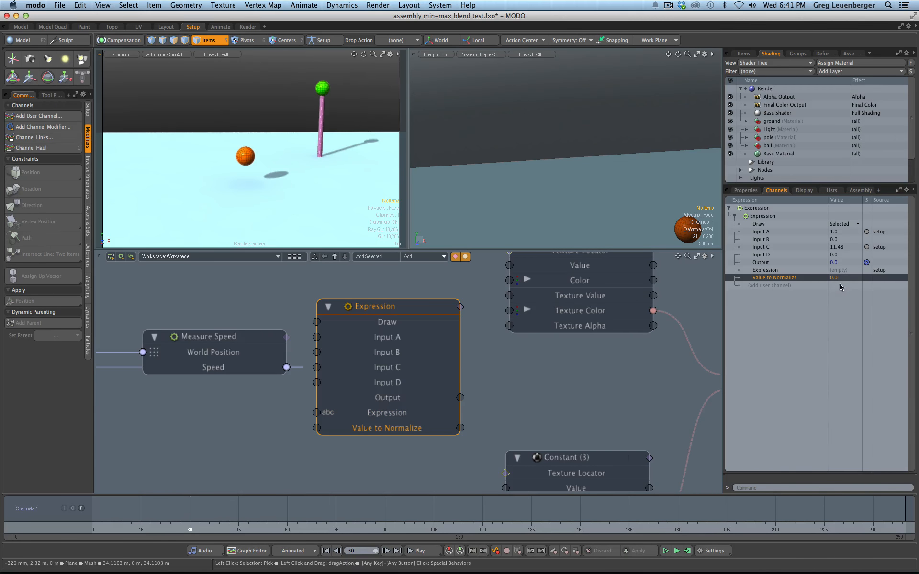
type("4")
key("Return")
Try the formula A+ValuetoNormalize in the Expression node's Expression channel.
double_click(837, 271)
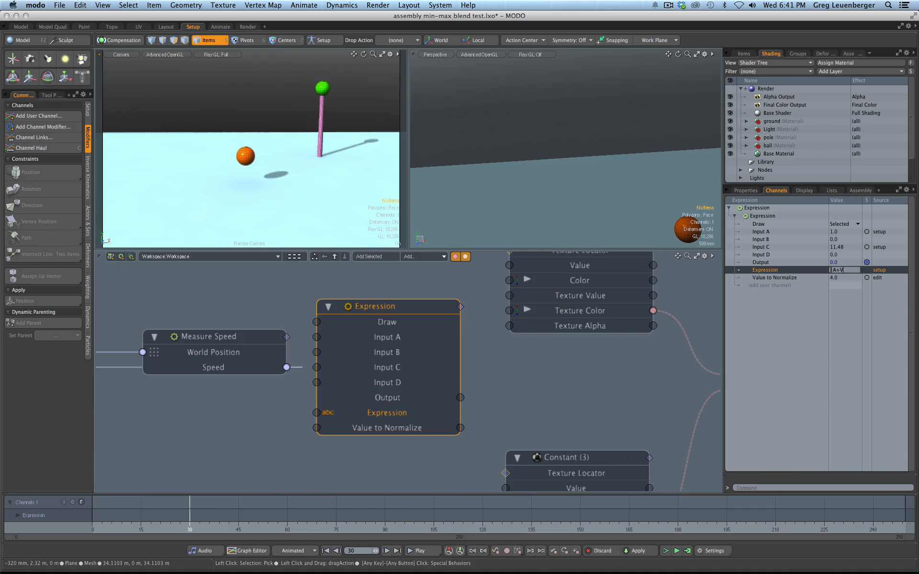
type("A+ValuetoNormalize")
key("Return")
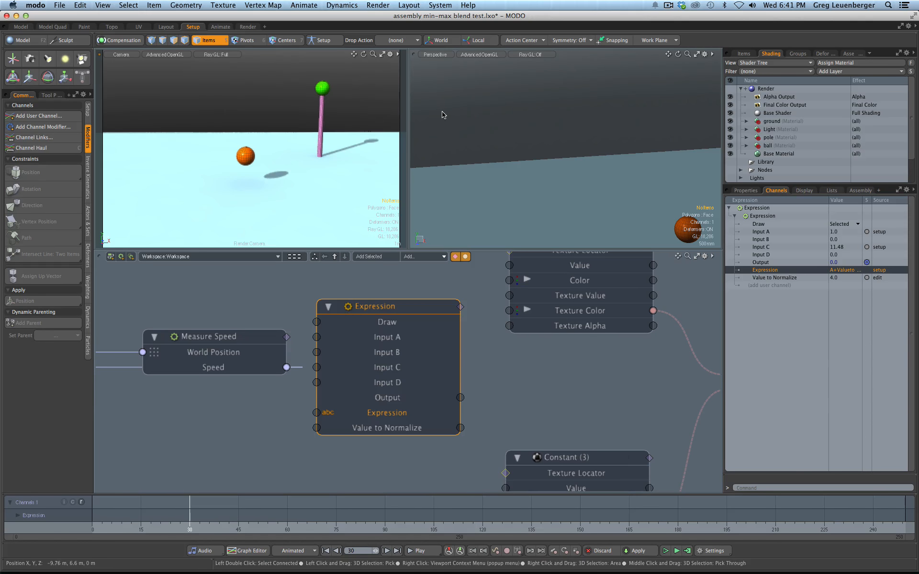
Open the Event Log and check its expression messages against the formula in the Expression node's properties.
left_click(444, 6)
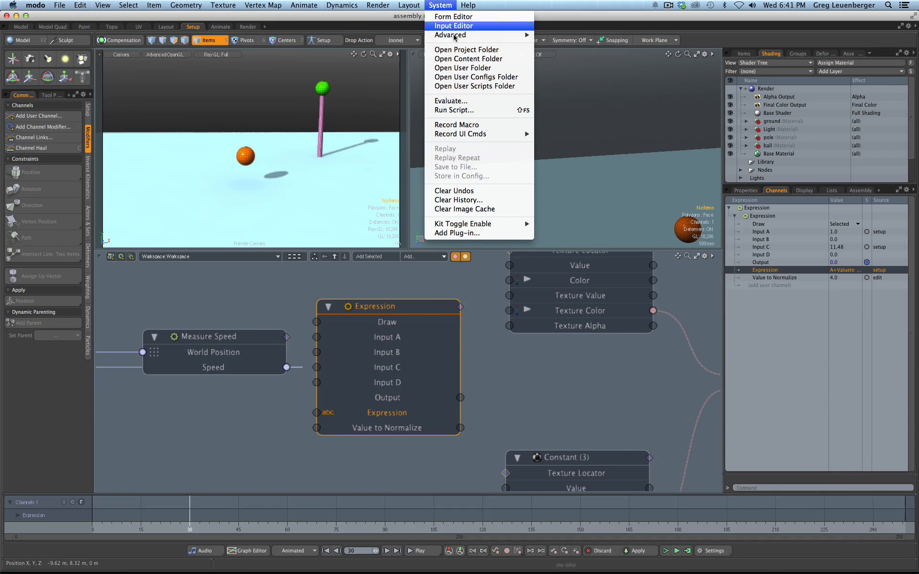
mouse_move(483, 35)
left_click(546, 35)
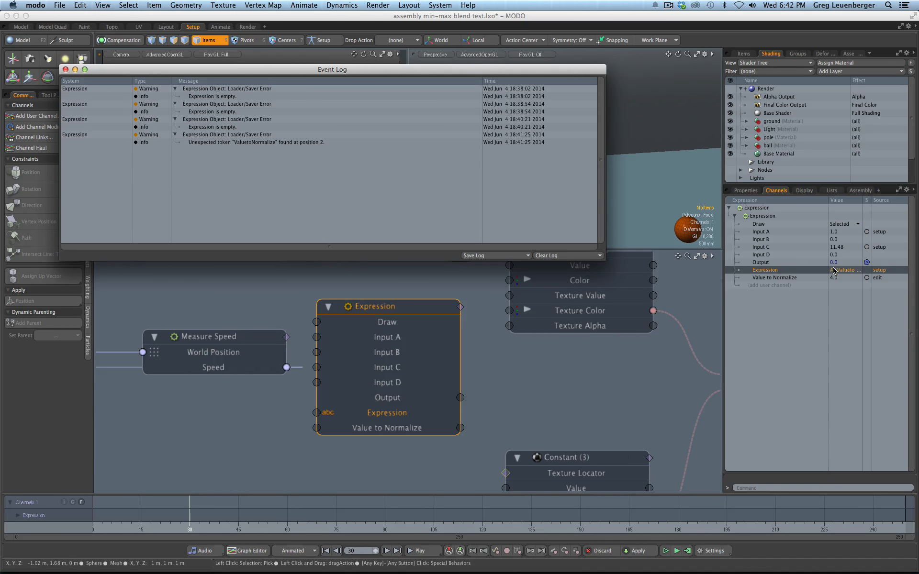
left_click(755, 193)
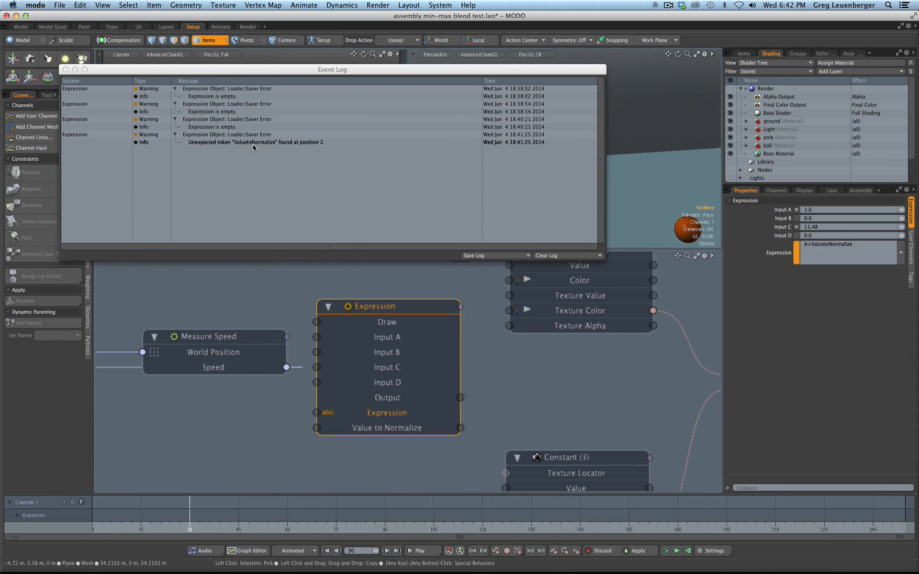
left_click_drag(329, 73, 329, 74)
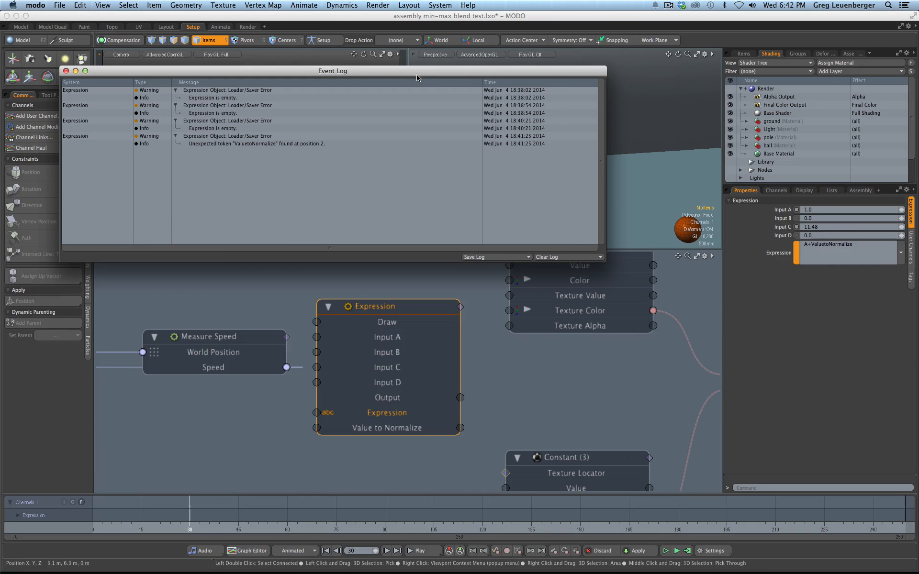
Show the Event Log viewport's header and switch the log source to the Master List.
left_click(606, 80)
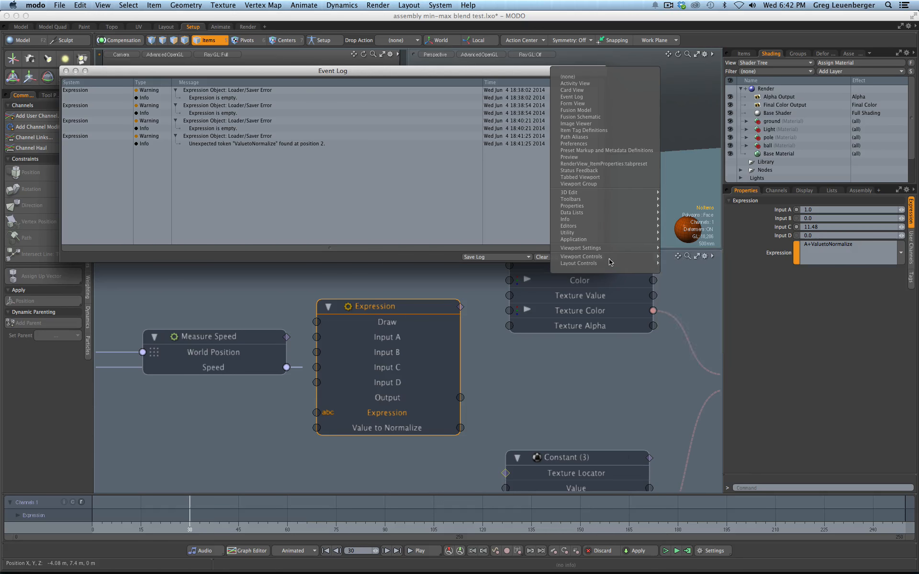
mouse_move(615, 257)
left_click(688, 322)
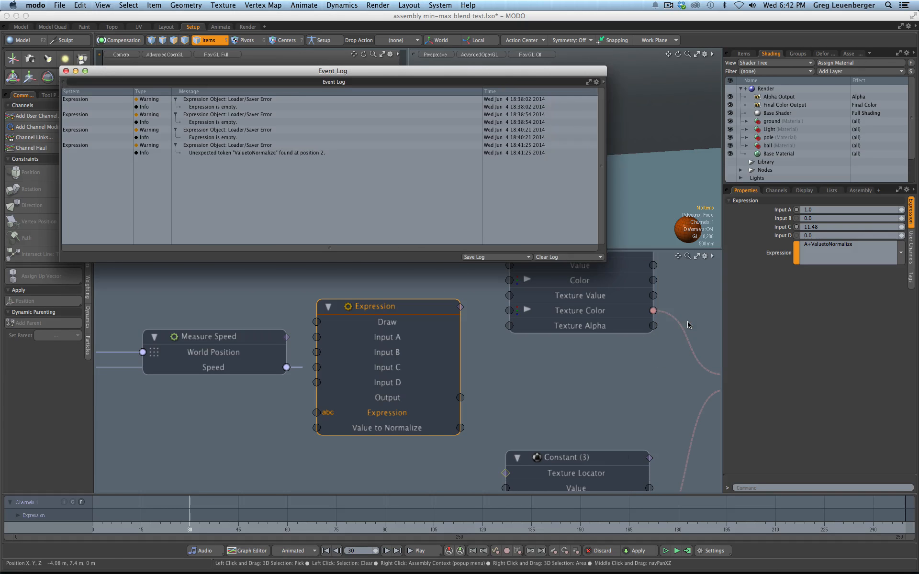
left_click(596, 82)
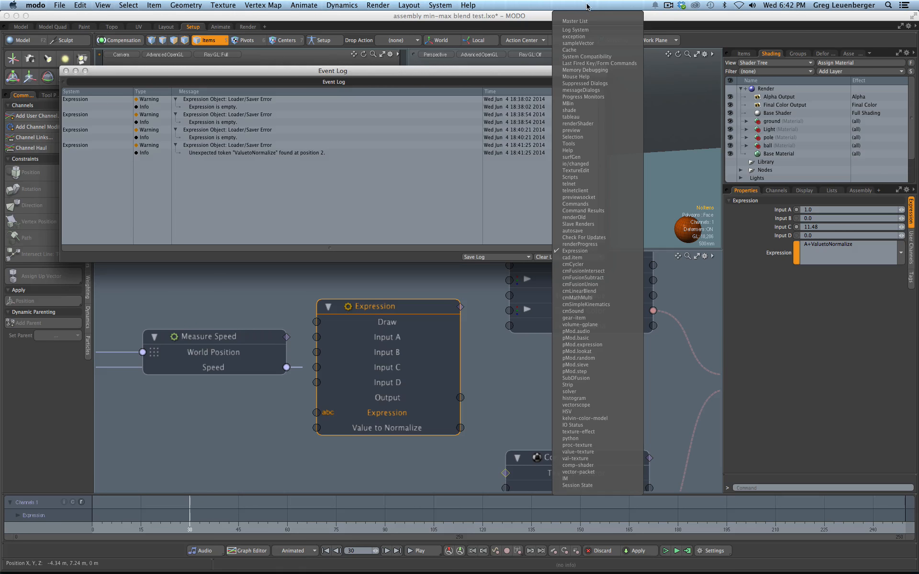
left_click(581, 25)
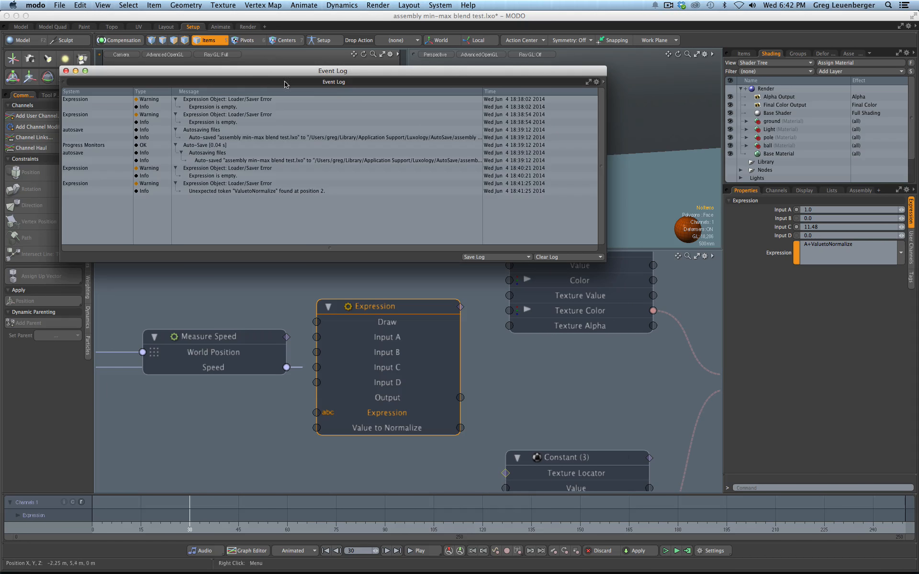
Limit the Event Log to the Expression messages and close it after reading them.
left_click(605, 84)
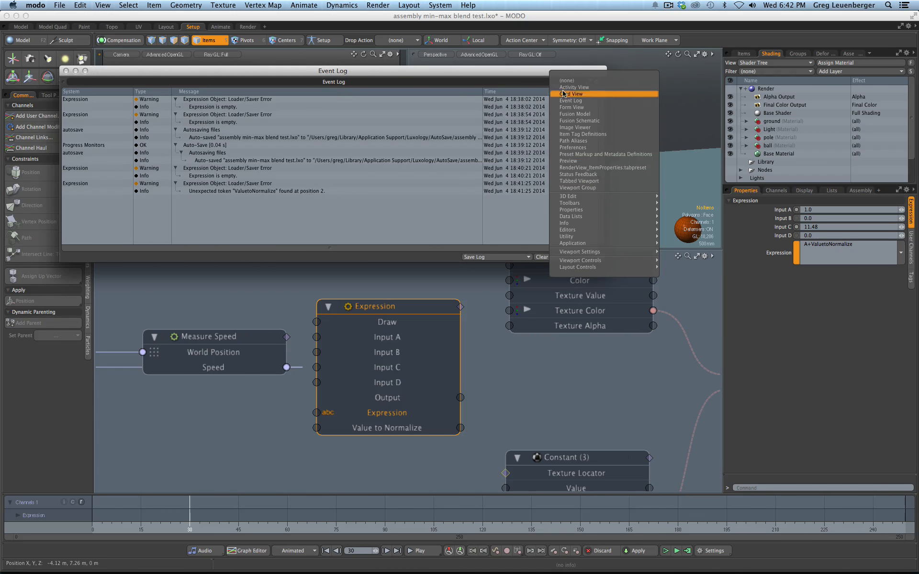
left_click(599, 93)
left_click(598, 84)
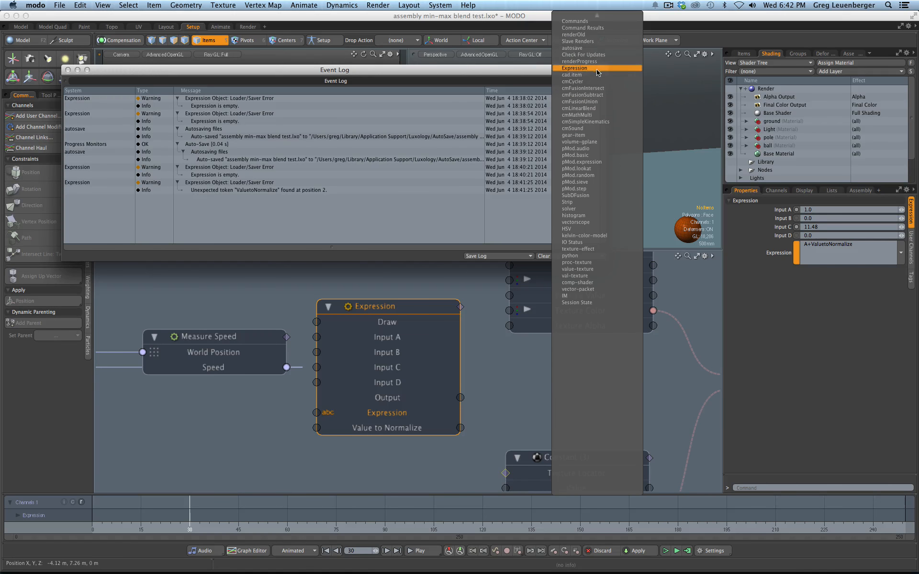
left_click(574, 68)
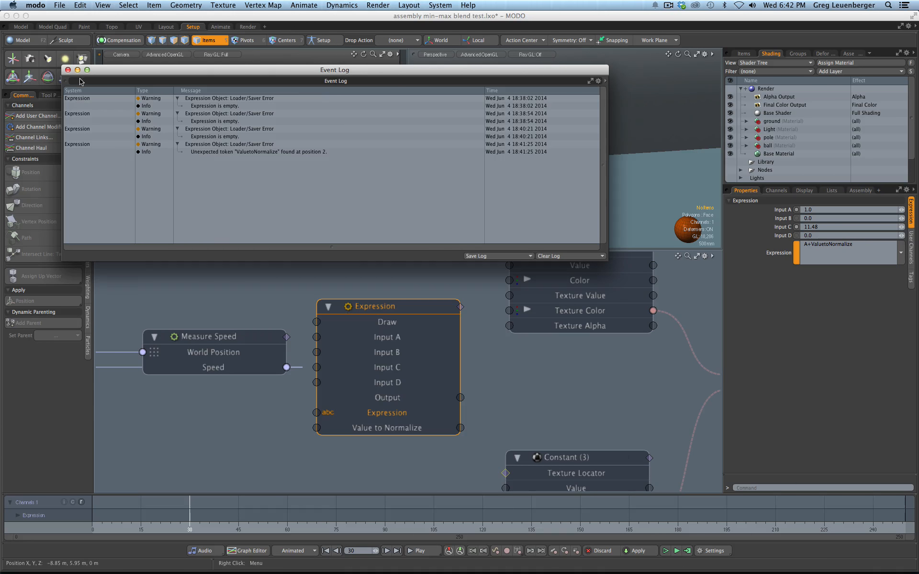
left_click(67, 71)
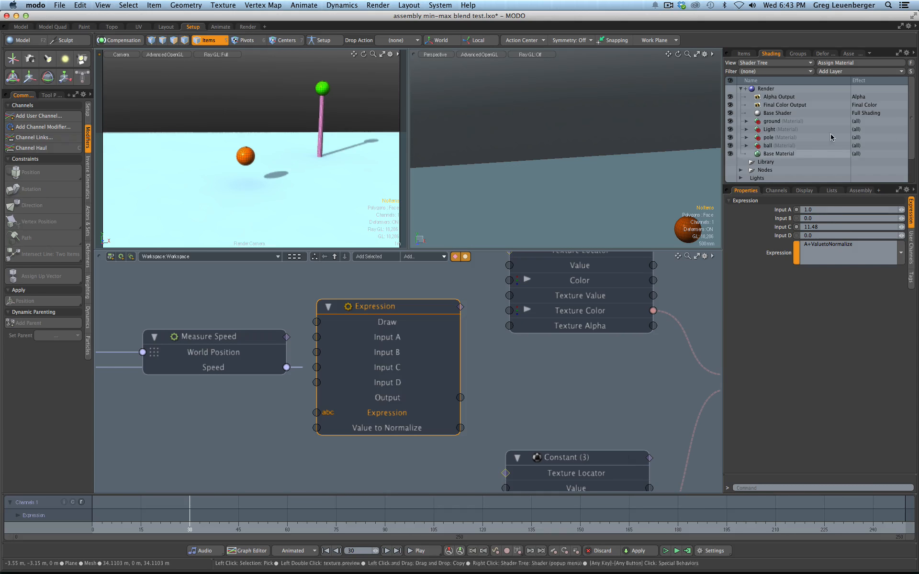
Add the locator with its Position channel to the schematic and link the Expression node's Output to that Position as a test.
left_click(744, 54)
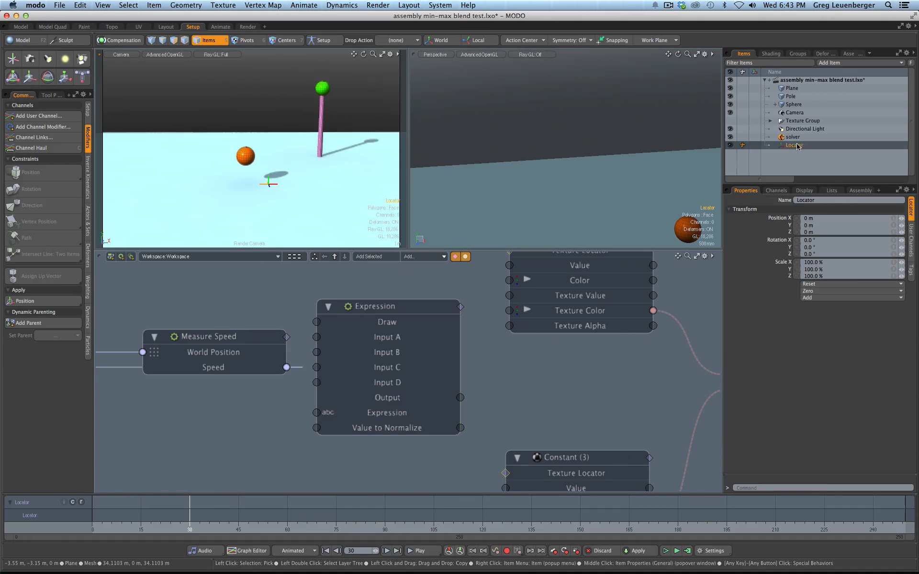
left_click_drag(795, 146, 574, 378)
left_click_drag(786, 227, 369, 276)
mouse_move(460, 398)
left_mouse_down()
mouse_move(486, 411)
mouse_move(470, 403)
left_mouse_up()
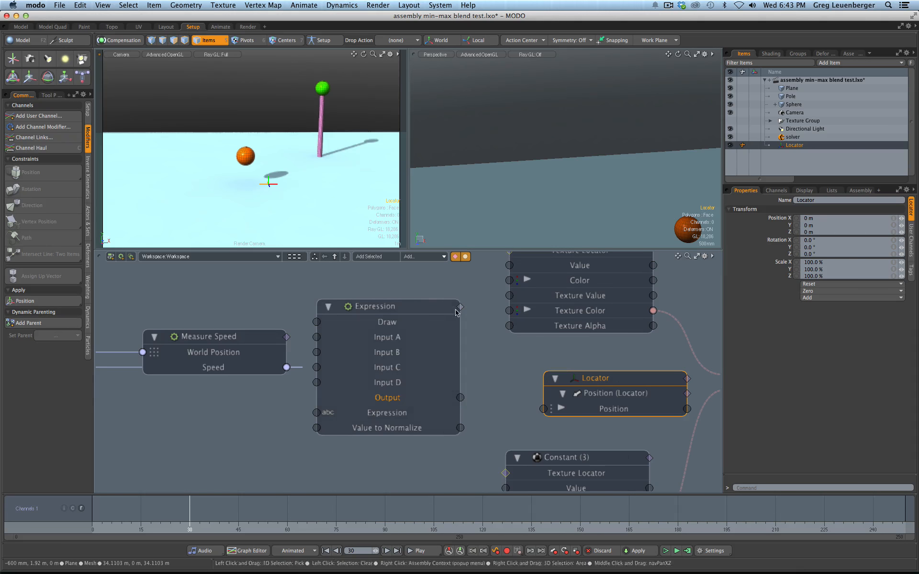
left_click(433, 307)
left_click(776, 191)
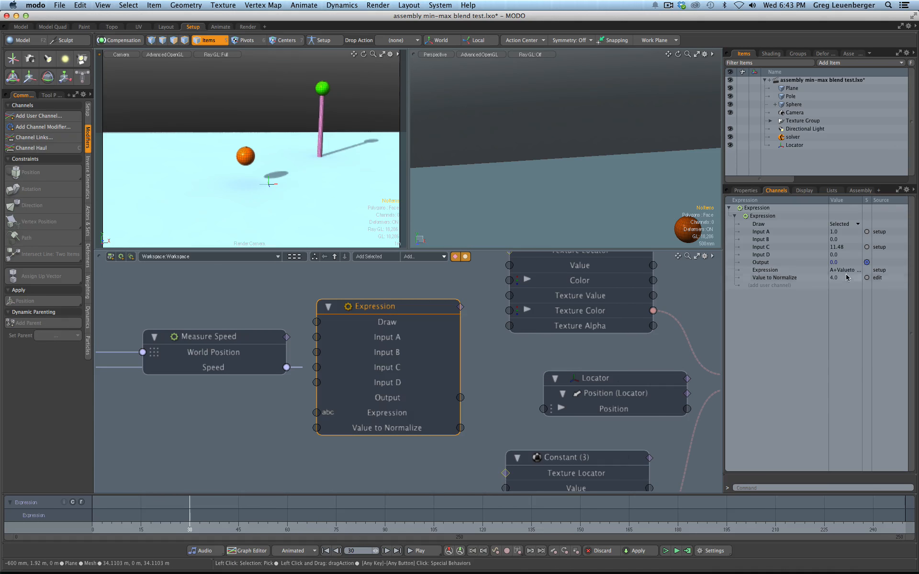
left_click_drag(461, 398, 543, 409)
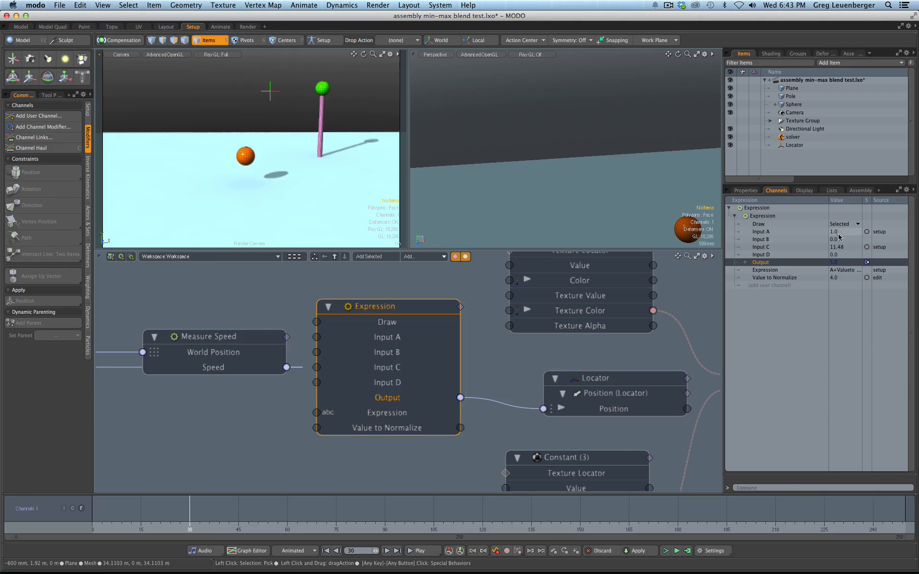
Delete the test locator and its link from the scene.
left_click(527, 419)
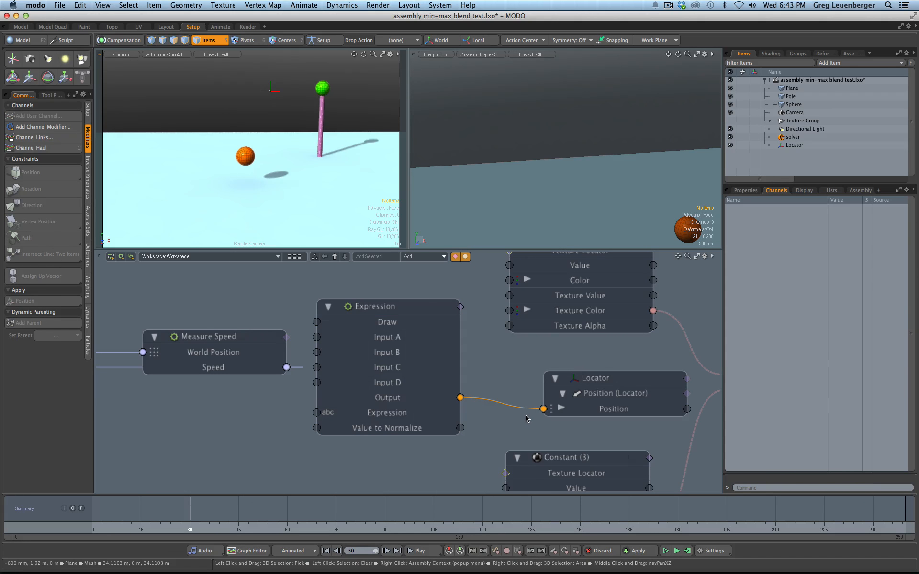
left_click(591, 383)
key("Delete")
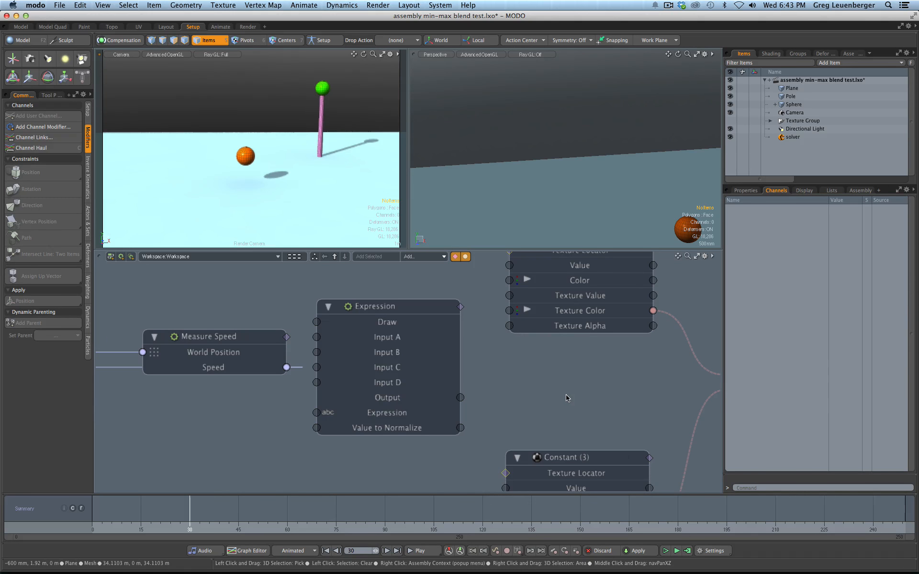
Replace the Expression node's formula with (A-B)/(C-D)*, following the rescaling formula in the TextEdit note.
left_click(414, 326)
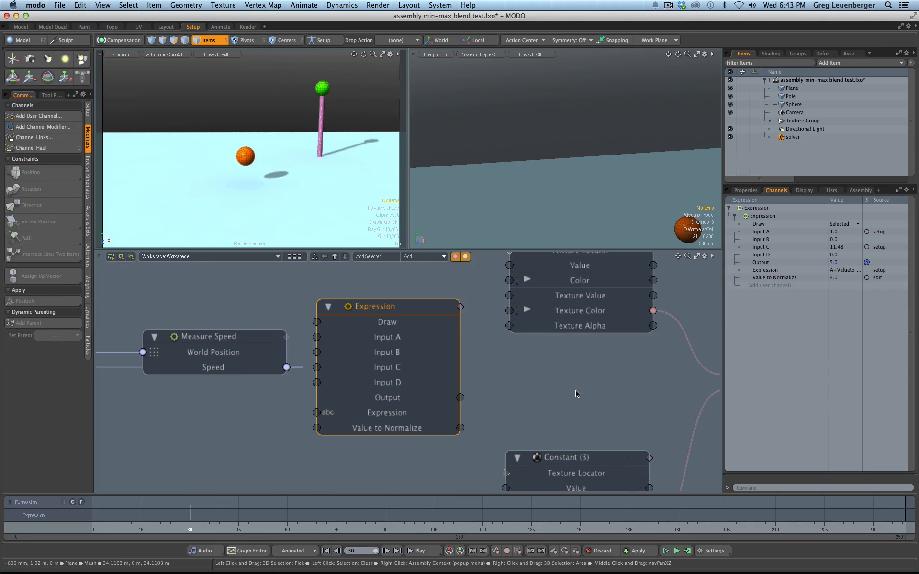
key("super+Tab")
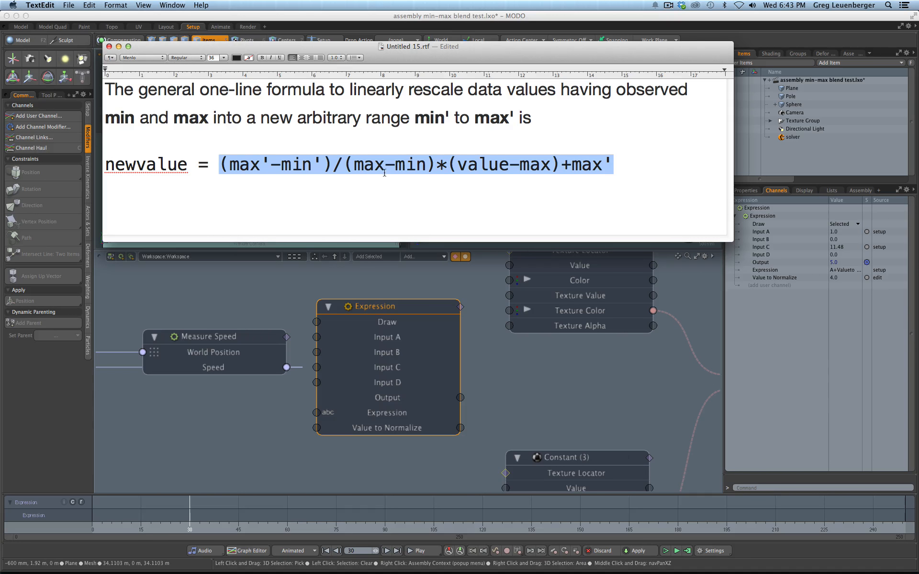
key("super+Tab")
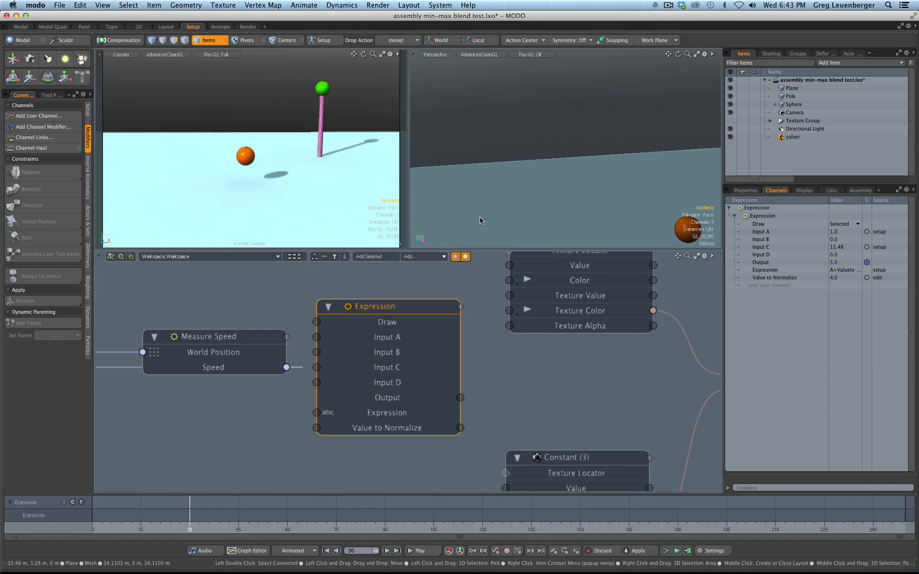
left_click(746, 191)
left_click(862, 242)
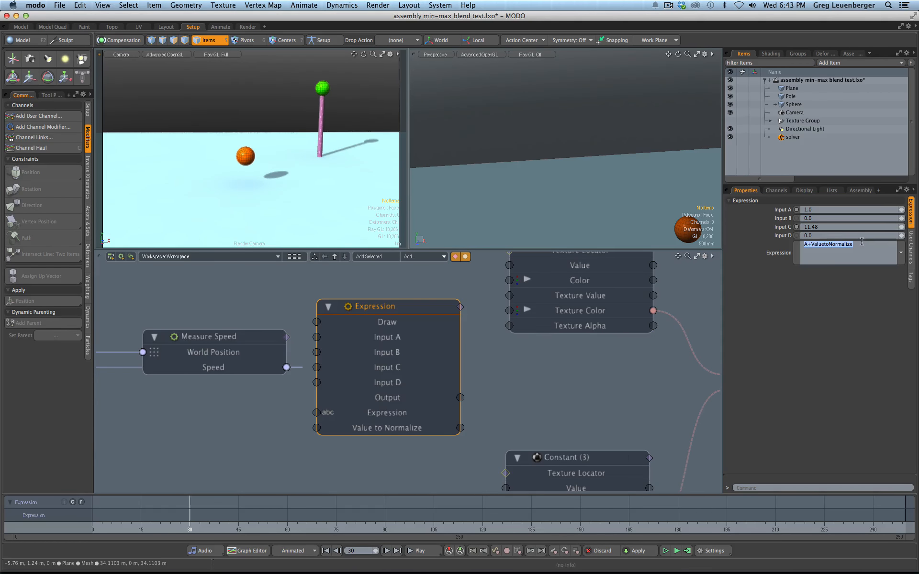
key("BackSpace")
key("super+Tab")
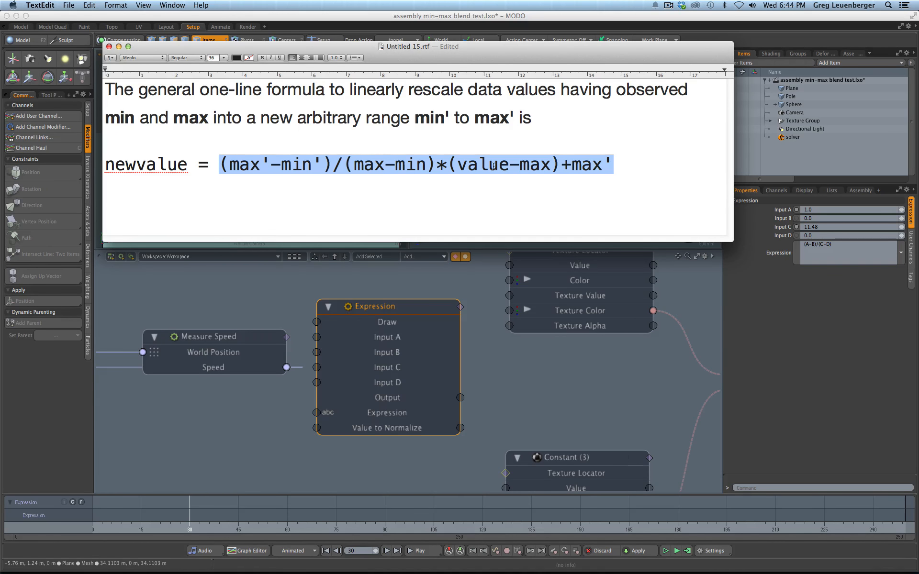
key("super+Tab")
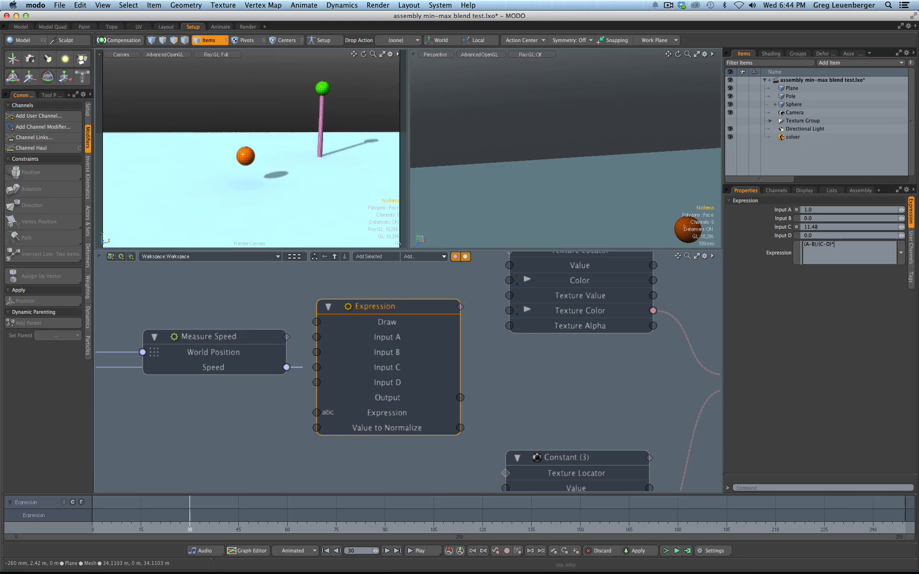
Link Measure Speed's Speed output to Value to Normalize and append ValuetoNormalize to the formula.
left_click_drag(287, 367, 316, 428)
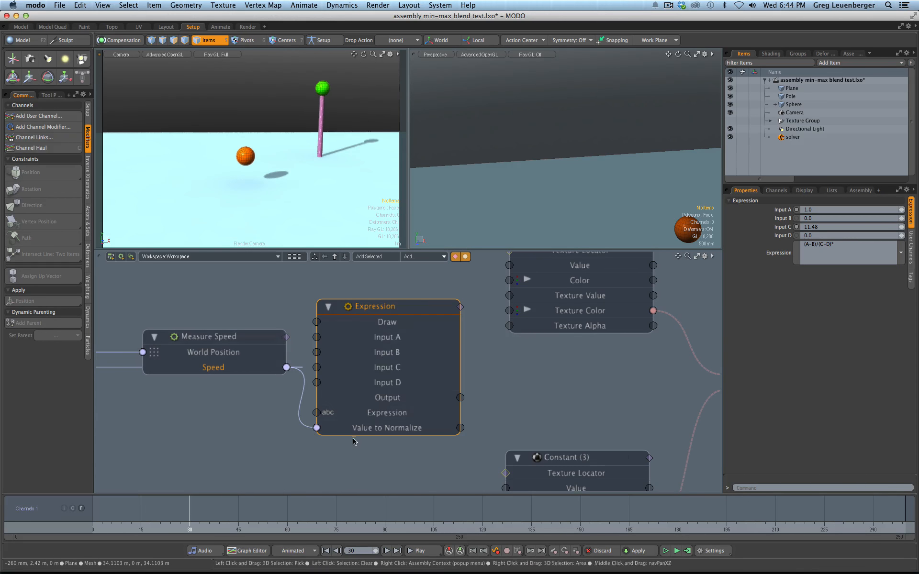
left_click(843, 244)
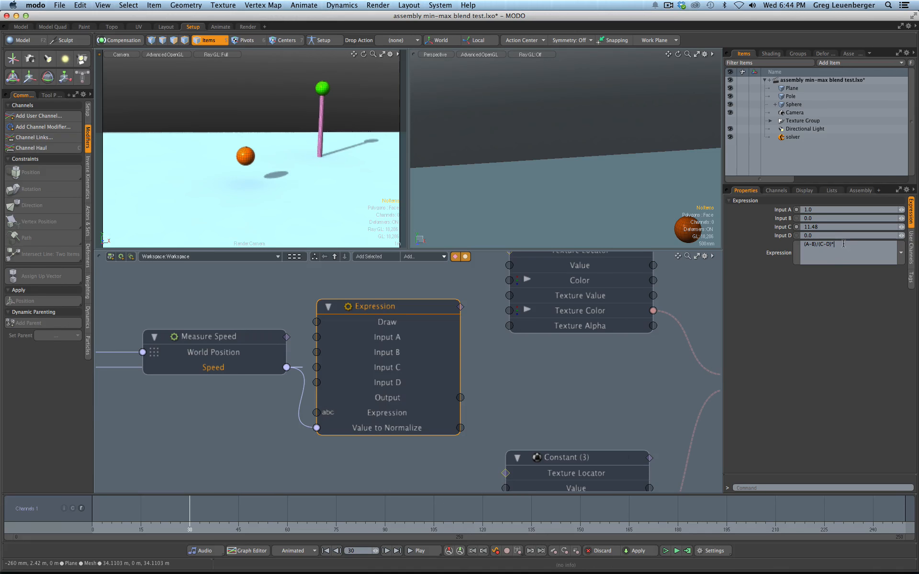
type("ValuetoNormalize")
Try to extend the Expression formula to (A-B)/(C-D)*(ValuetoNormalize-C)+A, checking it against the rescaling formula in the TextEdit note.
key("super+Tab")
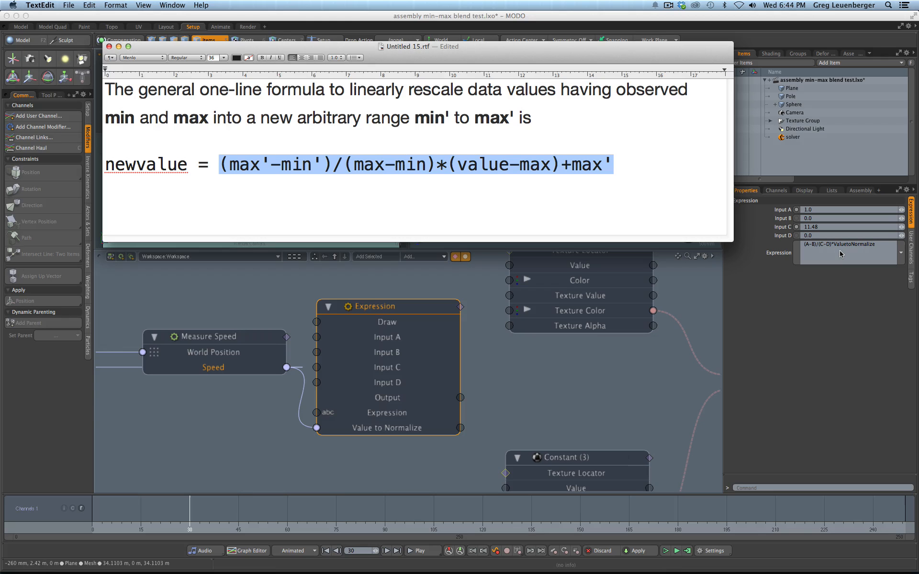
left_click(839, 249)
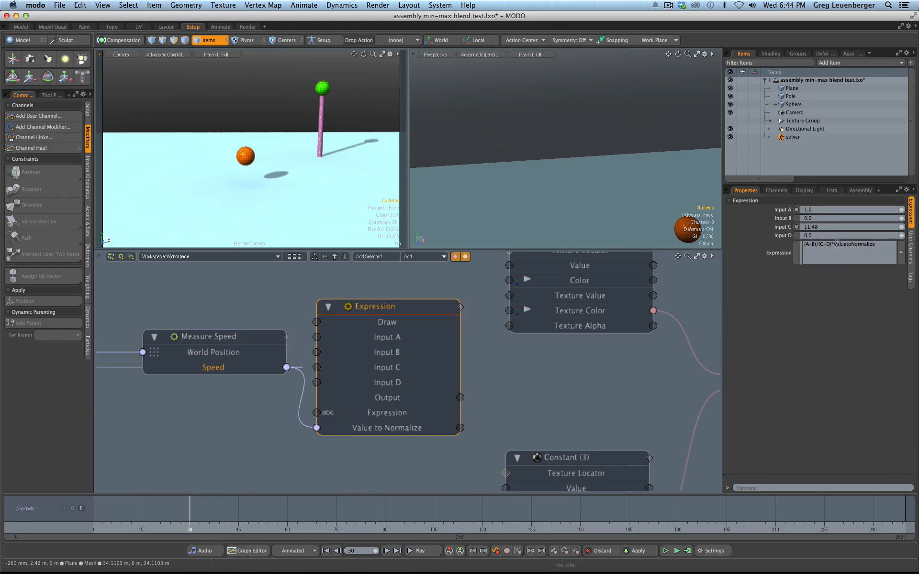
type("(")
left_click(888, 248)
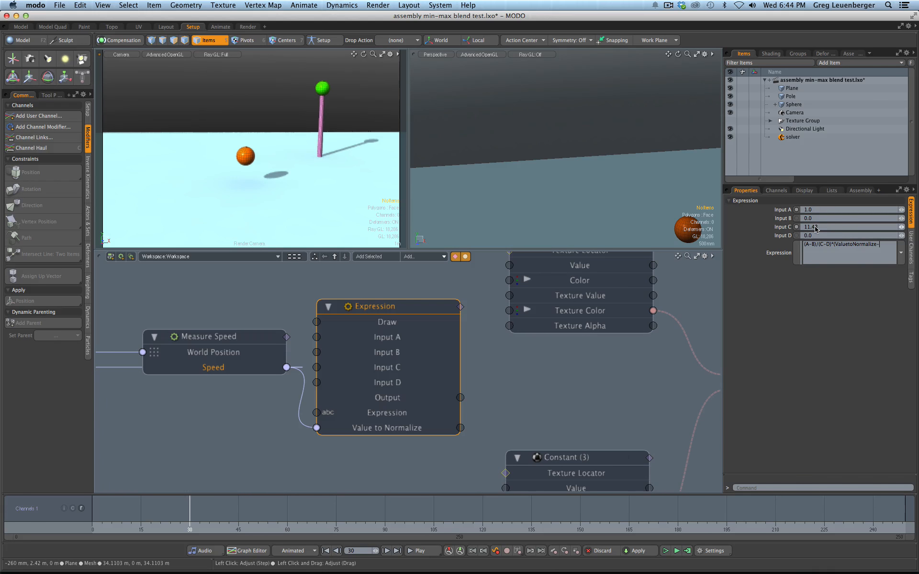
type("-C)")
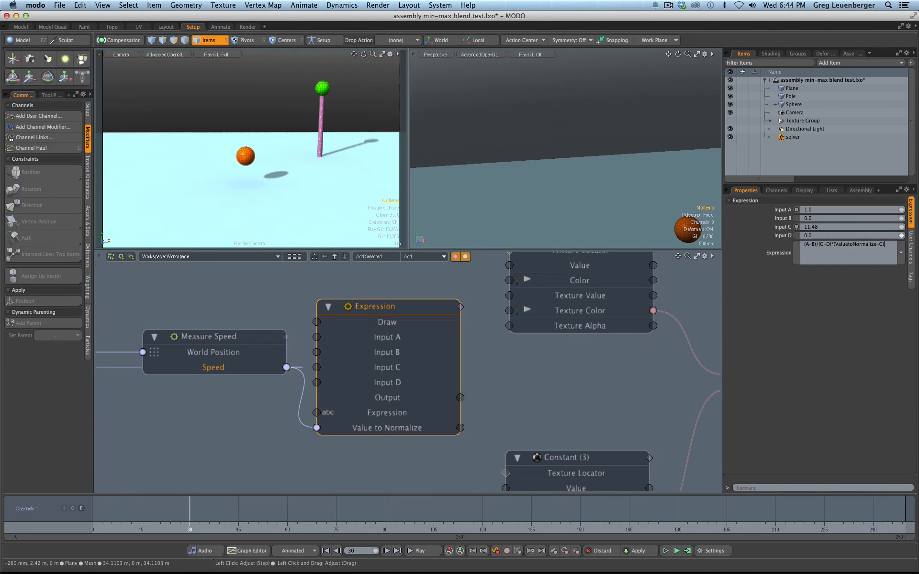
key("shift")
type("+A")
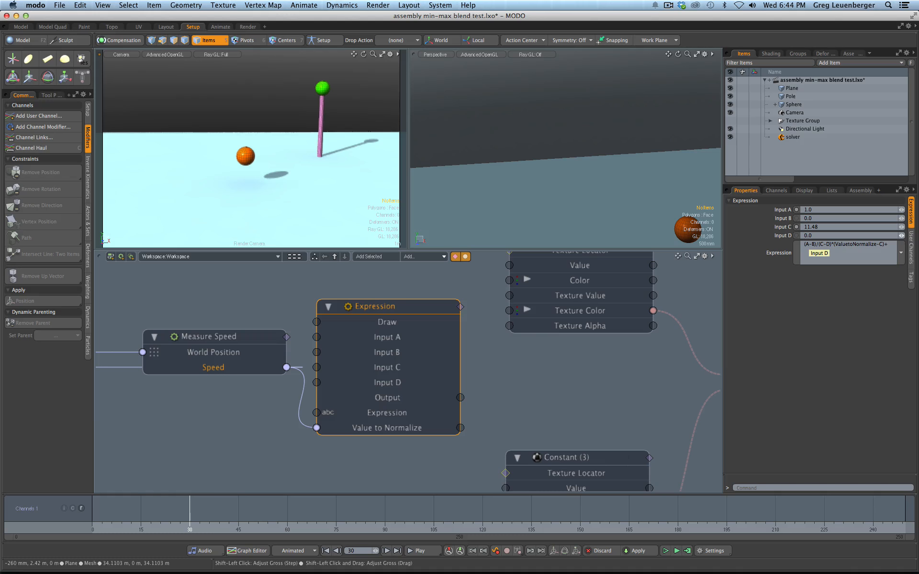
key("super+Tab")
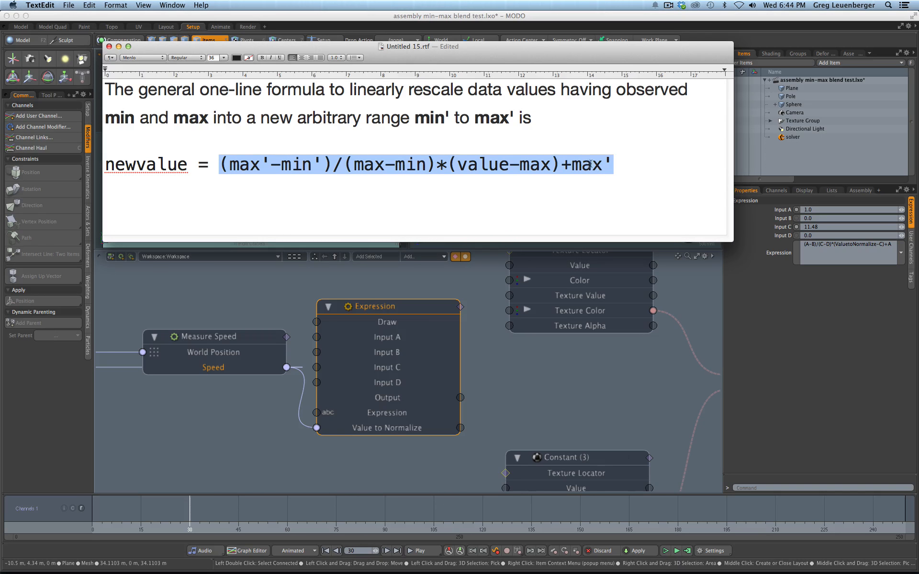
key("super+Tab")
key("Return")
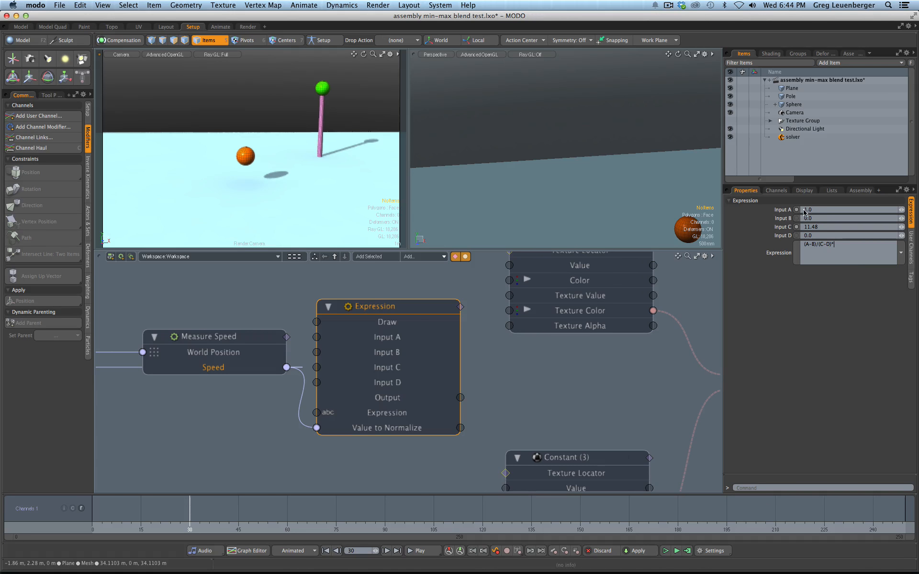
Complete the Expression node's formula as (A-B)/(C-D)*(ValuetoNormalize-C)+A, following the TextEdit note.
left_click(776, 190)
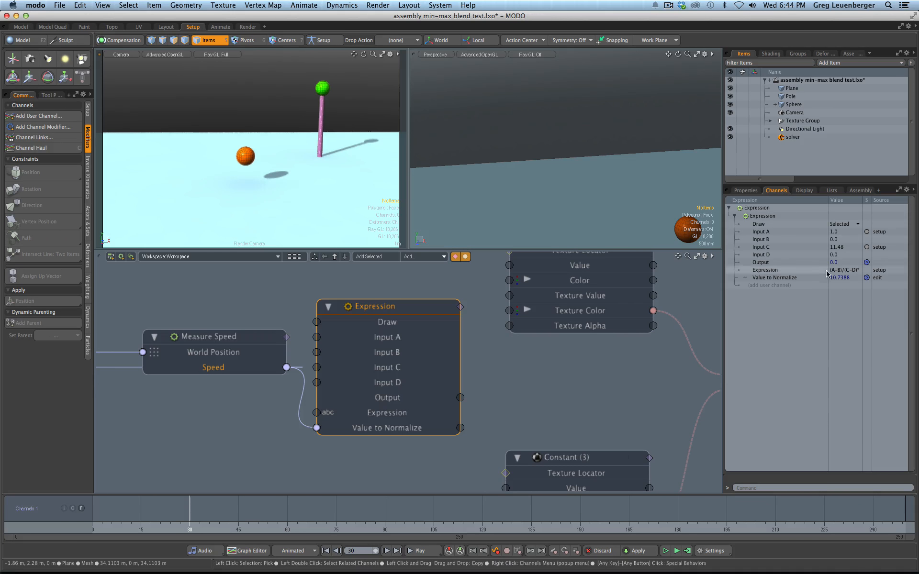
left_click(746, 191)
left_click(841, 243)
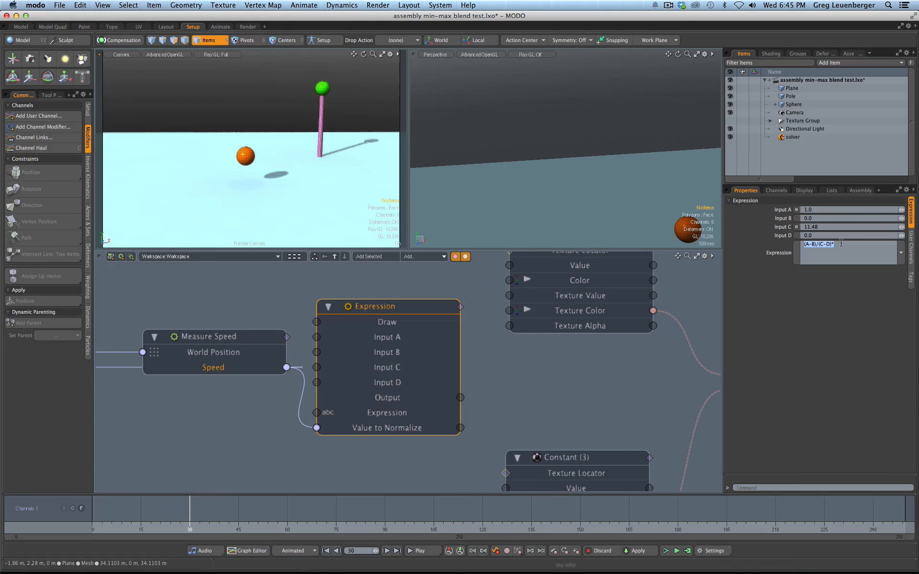
left_click(846, 252)
key("super+Tab")
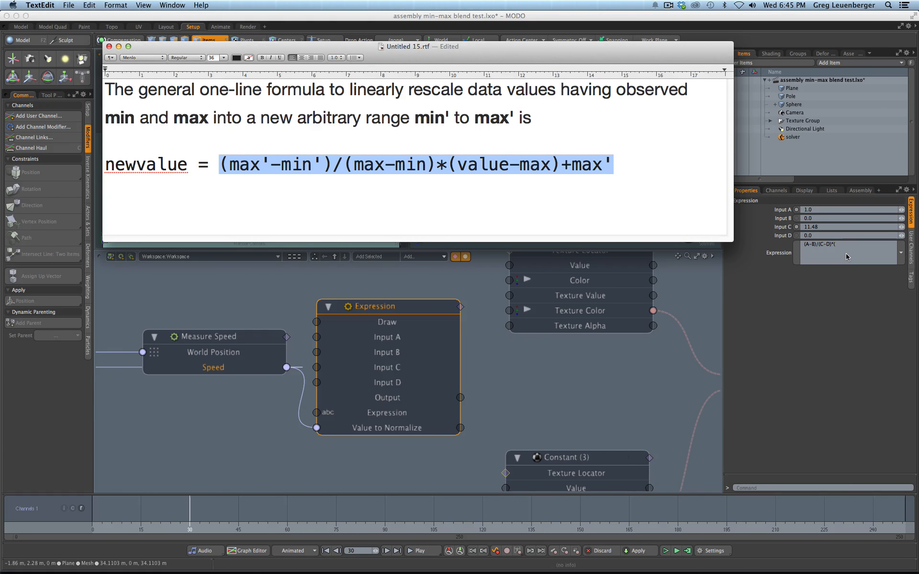
type("(")
key("super+Tab")
type("Valu")
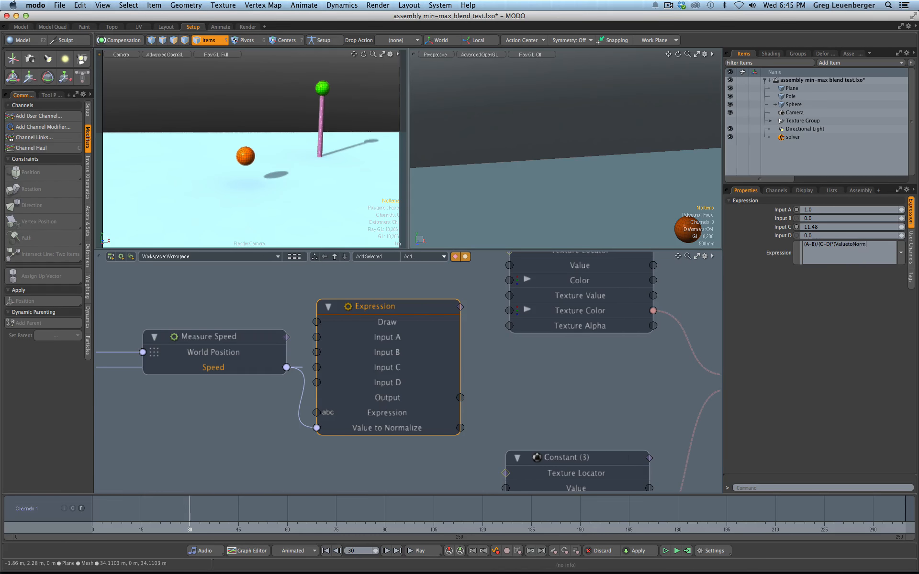
key("super+Tab")
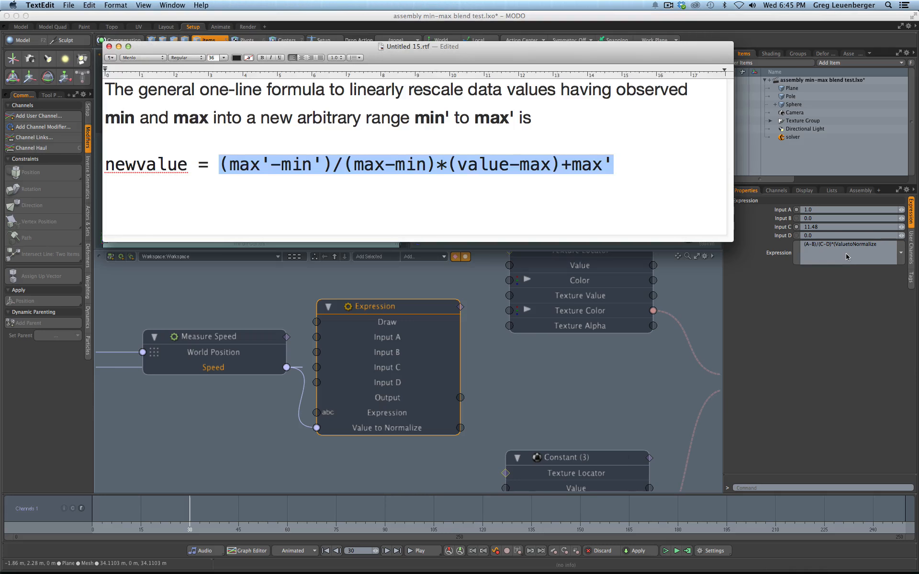
key("super+Tab")
type("-")
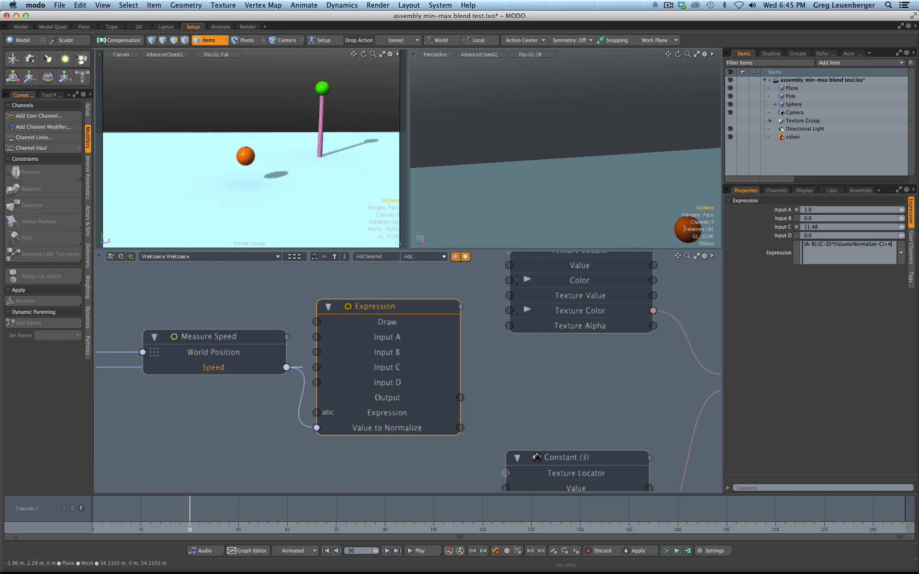
key("Return")
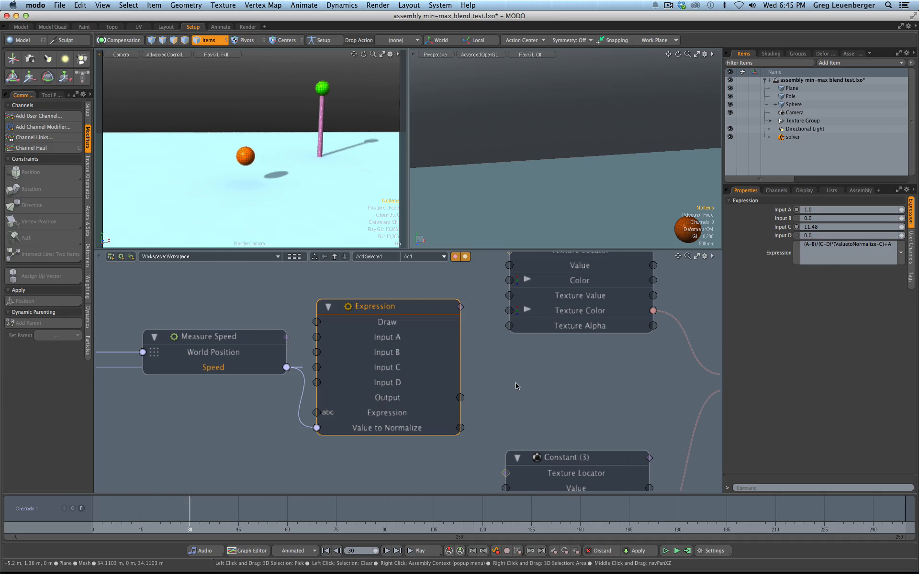
Compare the Expression node's Output channel with the Measure Speed value at frame 30 and at frame 0.
left_click(775, 190)
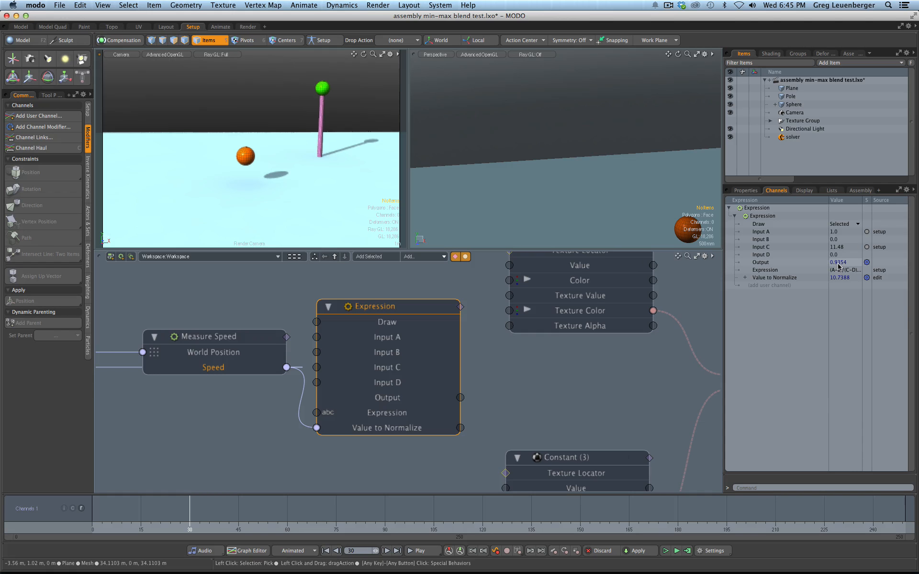
left_click(241, 155)
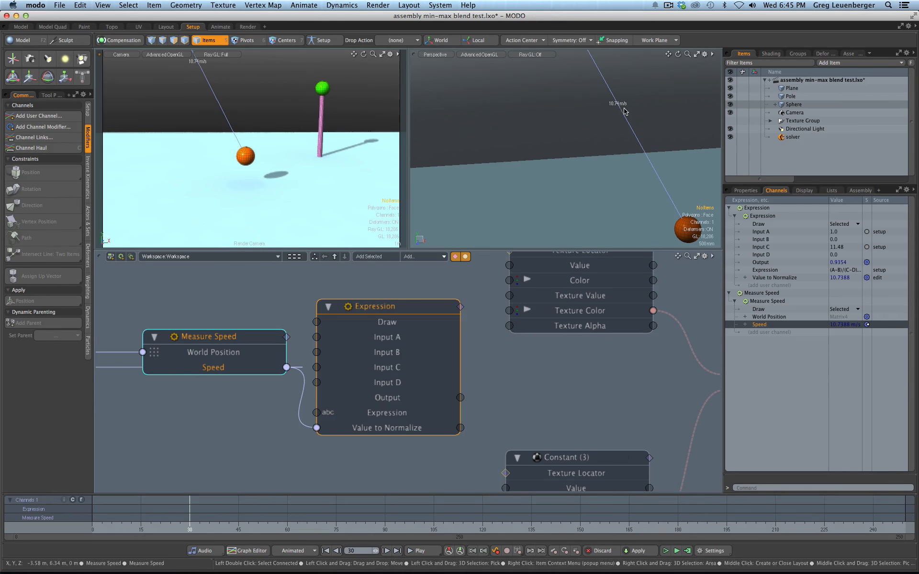
left_click_drag(594, 135, 540, 134, "ctrl+alt")
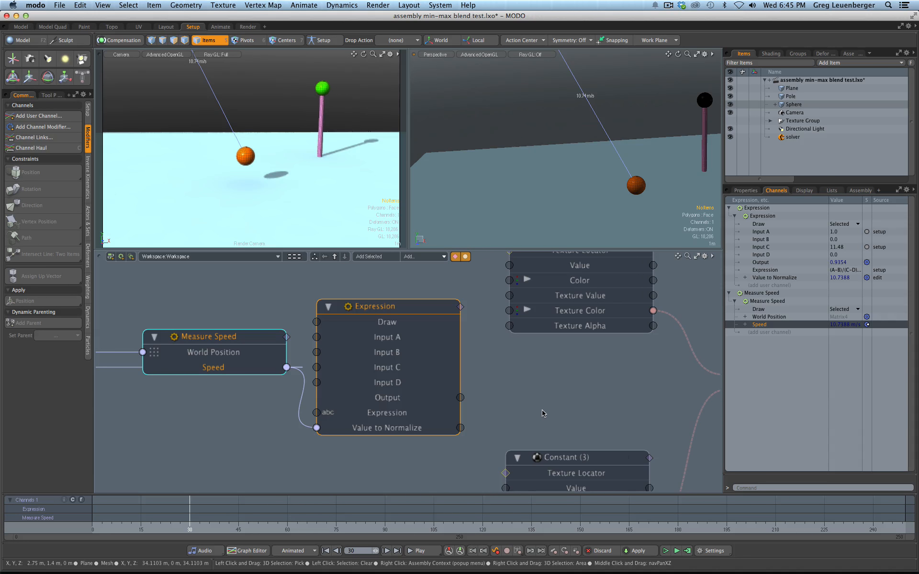
left_click_drag(156, 524, 87, 525)
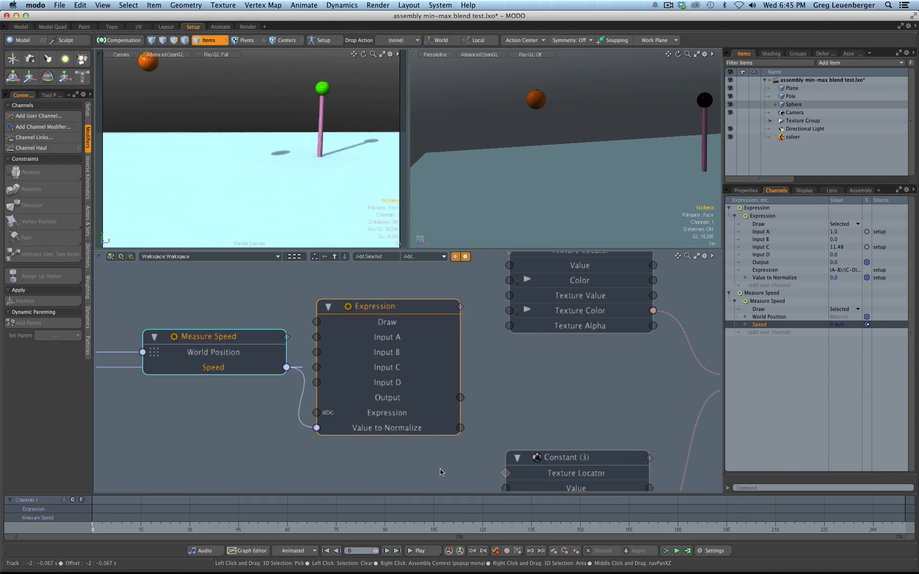
Link the Expression node's Output to the Color Blend node's Blend Amount.
left_click_drag(534, 404, 438, 320, "ctrl+alt")
left_click_drag(327, 319, 322, 345, "ctrl+alt")
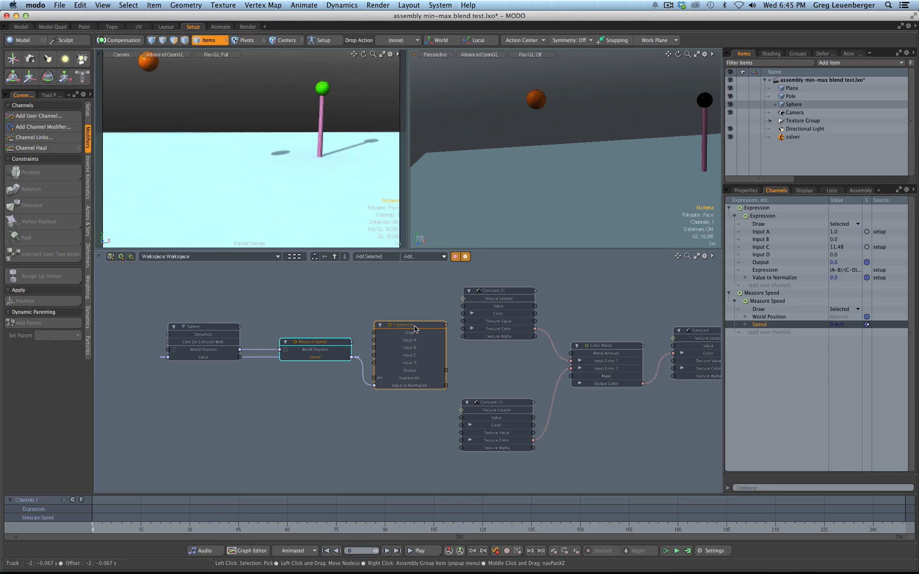
mouse_move(502, 369)
left_mouse_down("alt")
mouse_move(451, 380)
mouse_move(486, 378)
left_mouse_up("alt")
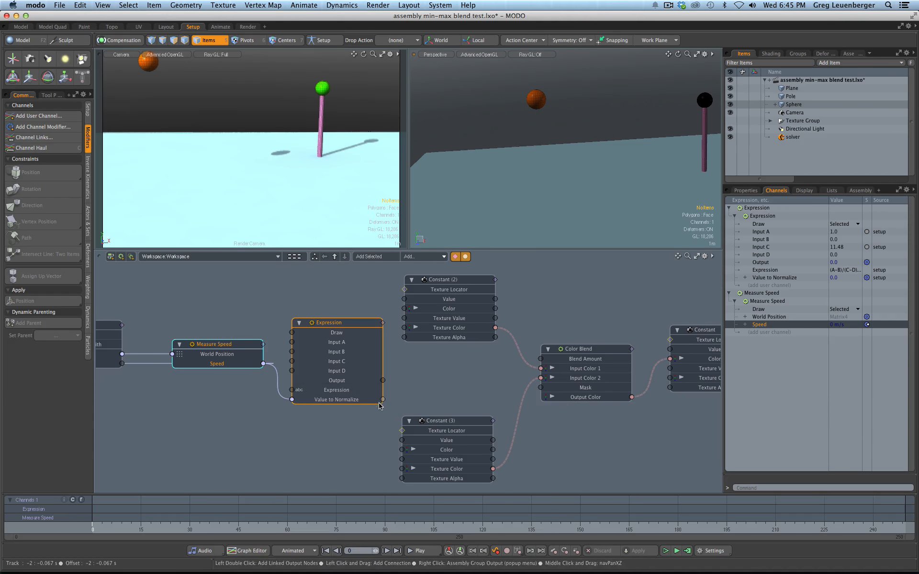
left_click_drag(383, 380, 541, 359)
Show the render preview in the camera view and scrub the timeline from frame 0 and back to test the pole ball's colour.
key("ctrl+3")
left_click(327, 143)
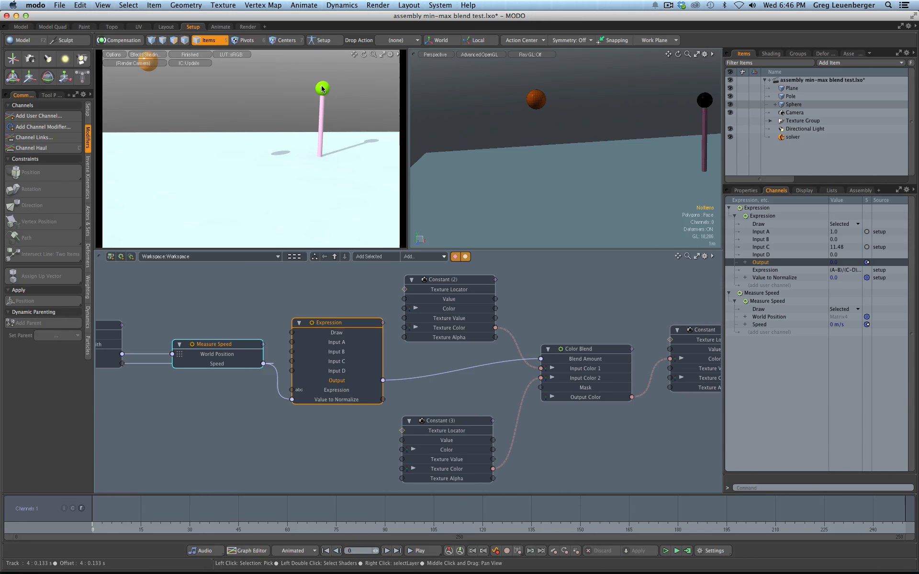
mouse_move(103, 510)
left_mouse_down()
mouse_move(134, 509)
mouse_move(187, 531)
left_mouse_up()
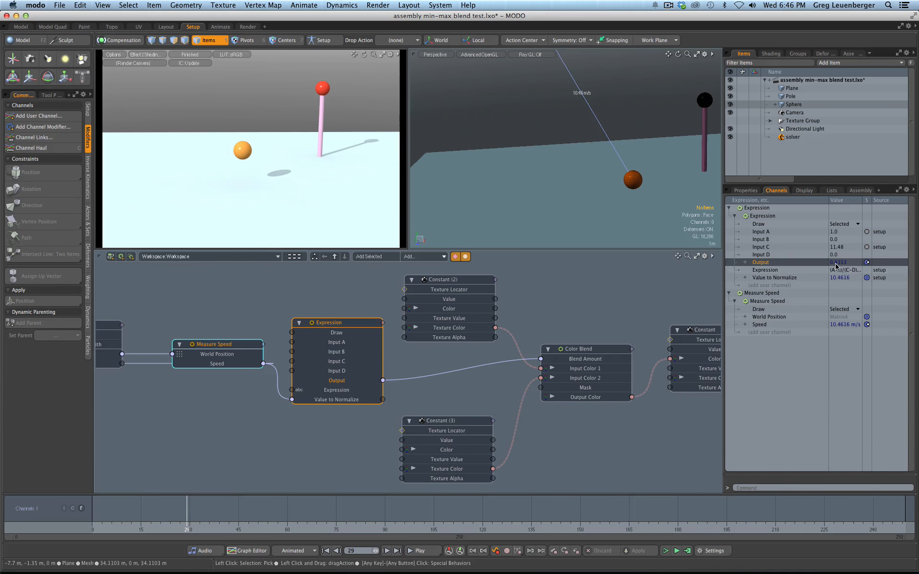
mouse_move(199, 529)
left_mouse_down()
mouse_move(439, 531)
mouse_move(93, 529)
left_mouse_up()
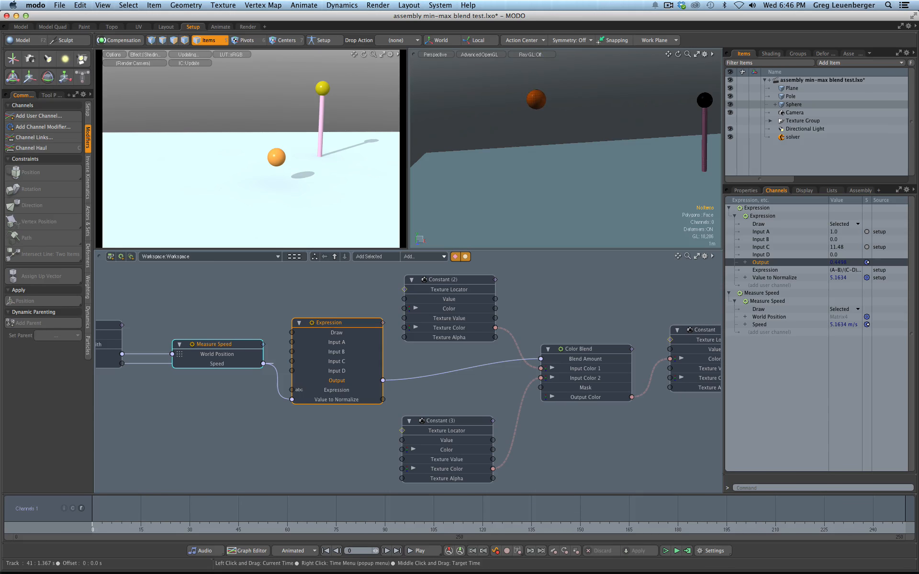
Insert a Logic: A is less than B conditional modifier into the link between the Expression's Output and Color Blend's Blend Amount.
left_click(456, 376)
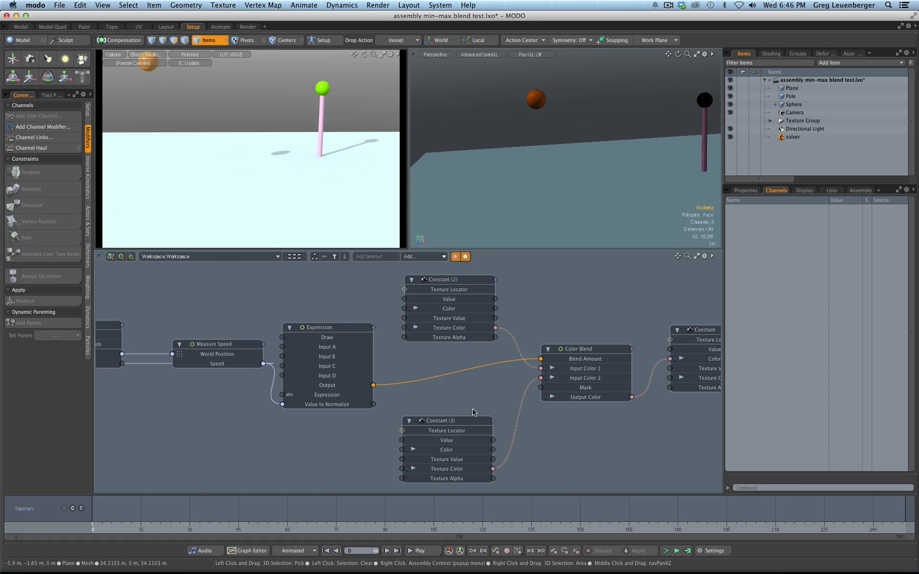
left_click(425, 259)
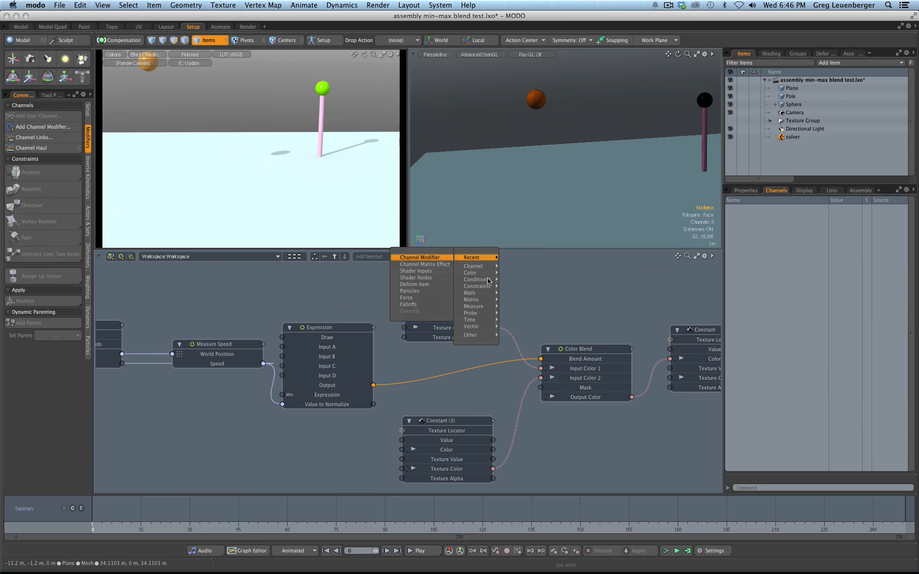
mouse_move(479, 280)
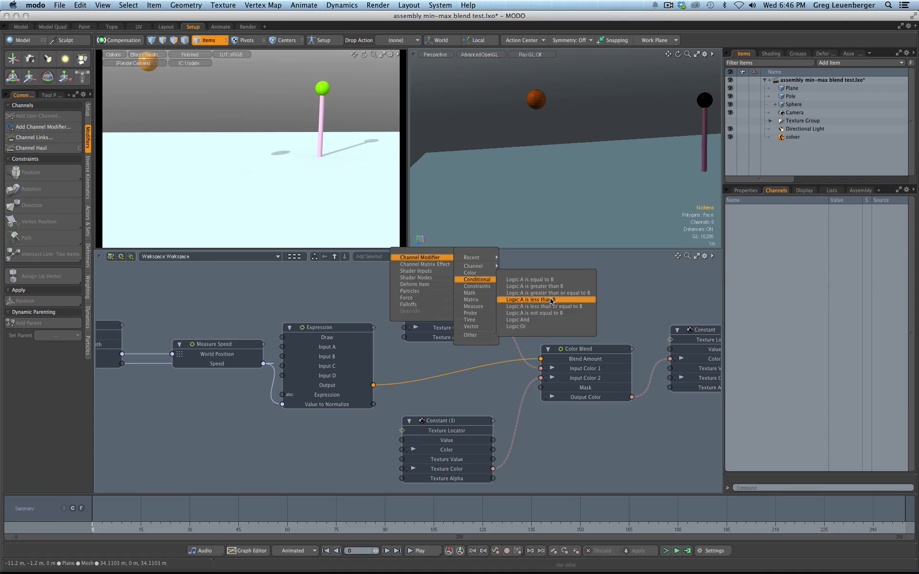
left_click(530, 299)
left_click_drag(463, 355, 466, 363)
left_click(463, 360)
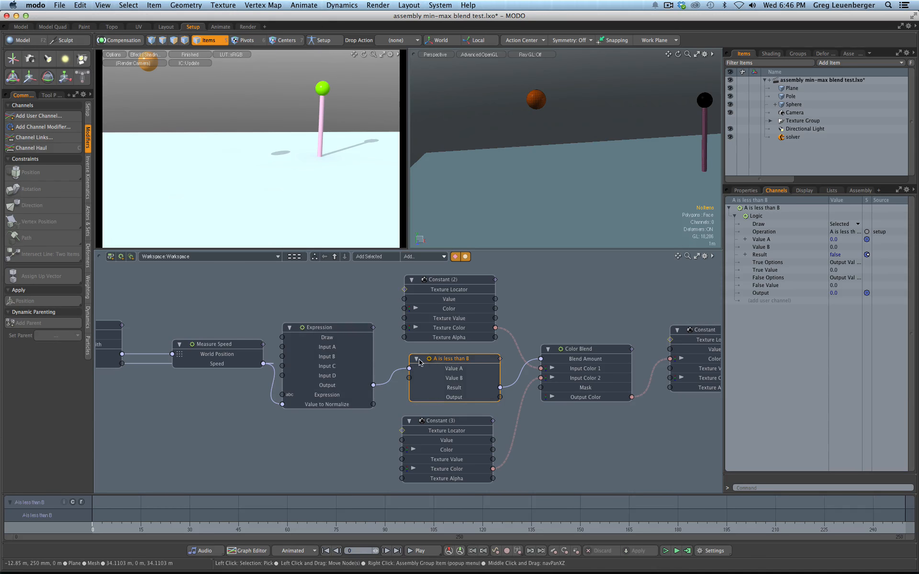
left_click_drag(459, 363, 461, 362)
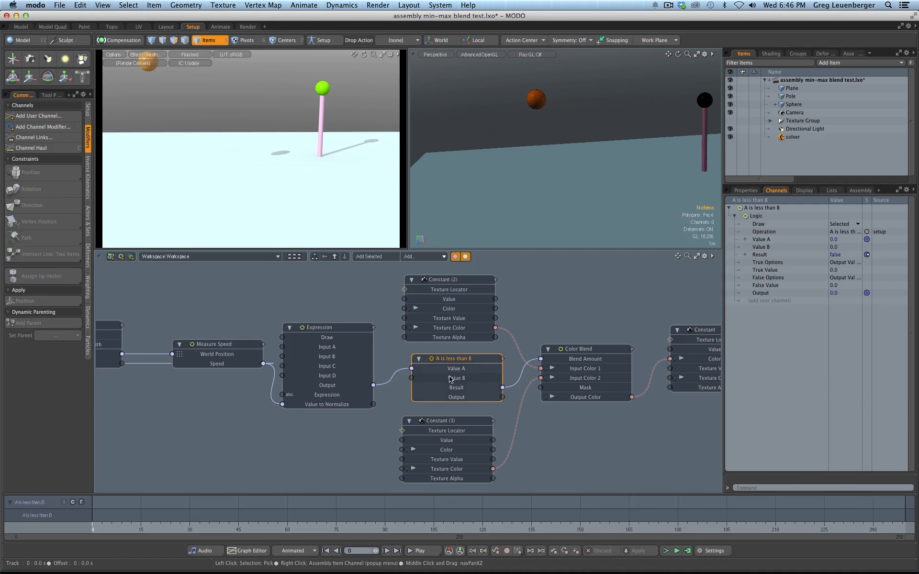
Move to frame 26 and examine the logic node's Value A alongside the sphere's measured speed.
mouse_move(96, 508)
left_mouse_down()
mouse_move(175, 508)
mouse_move(179, 524)
left_mouse_up()
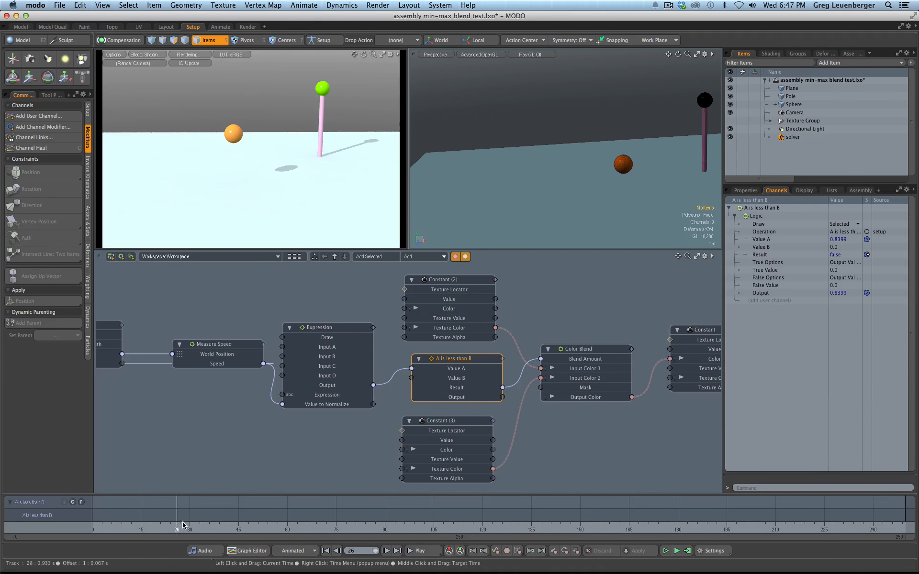
left_click(570, 90)
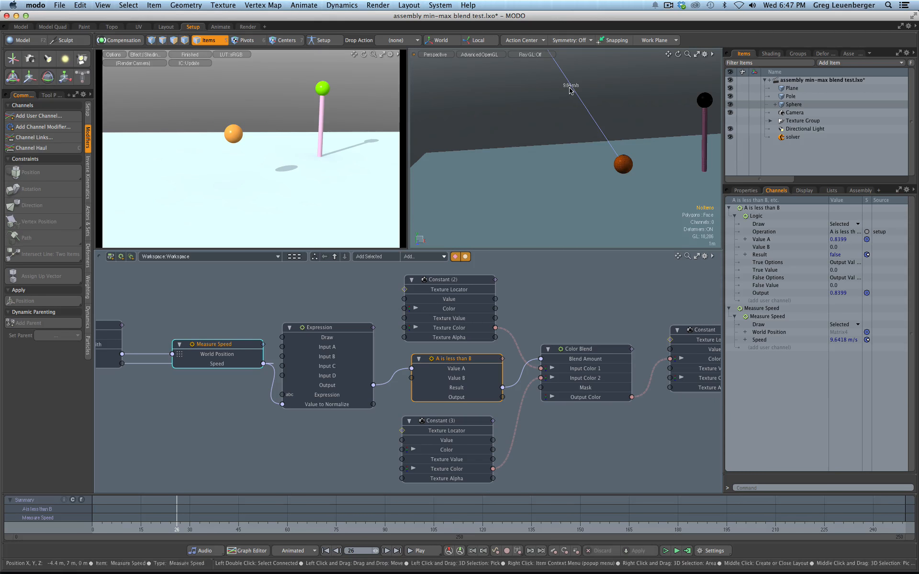
left_click(620, 158)
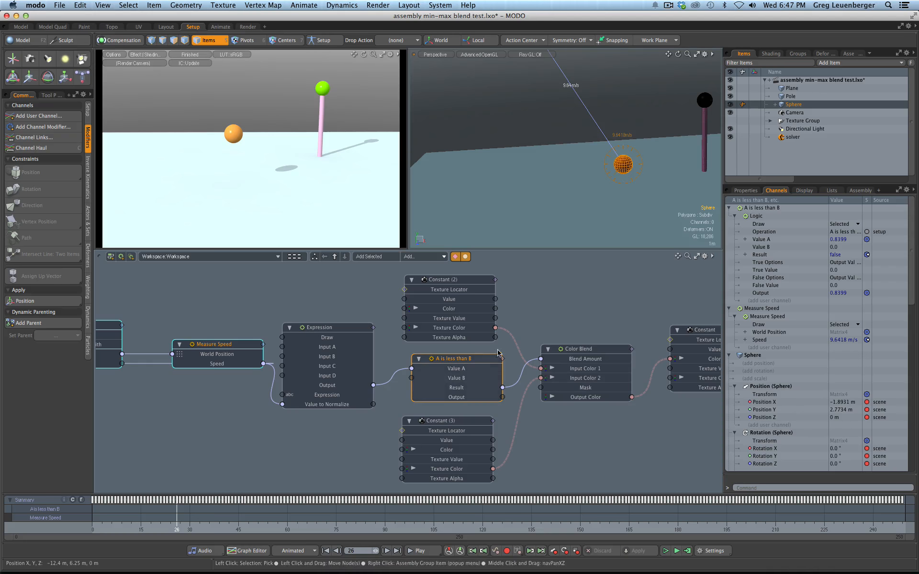
Set Value B of the A is less than B logic node to 0.8.
left_click(746, 190)
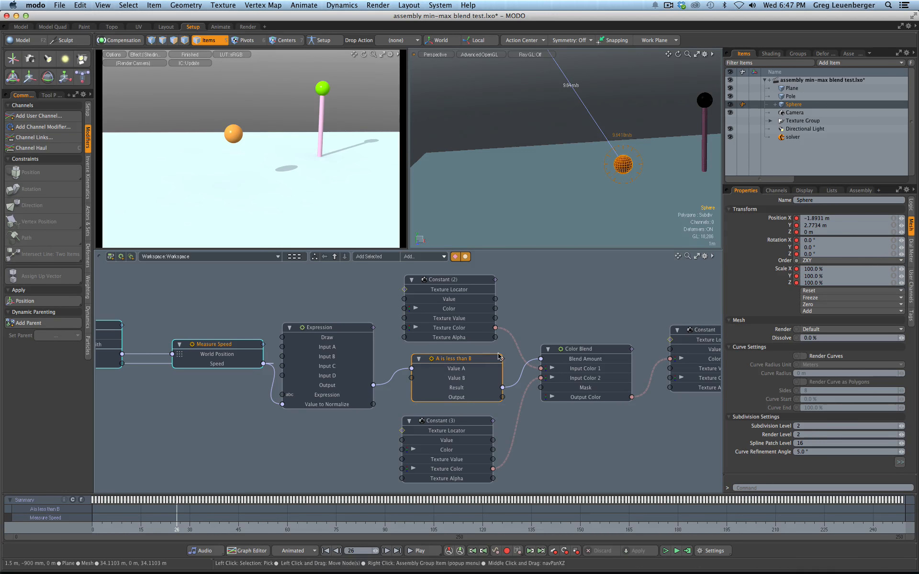
left_click(910, 205)
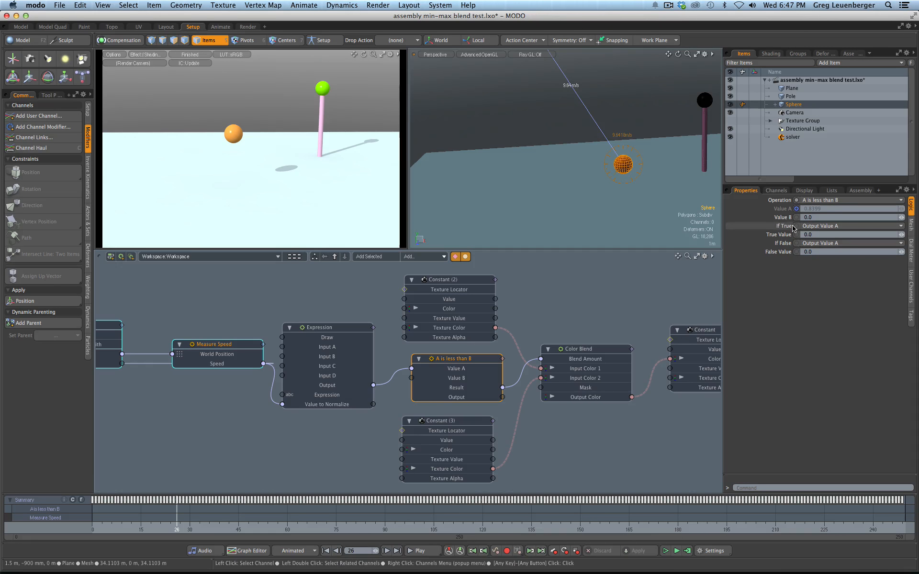
left_click(826, 219)
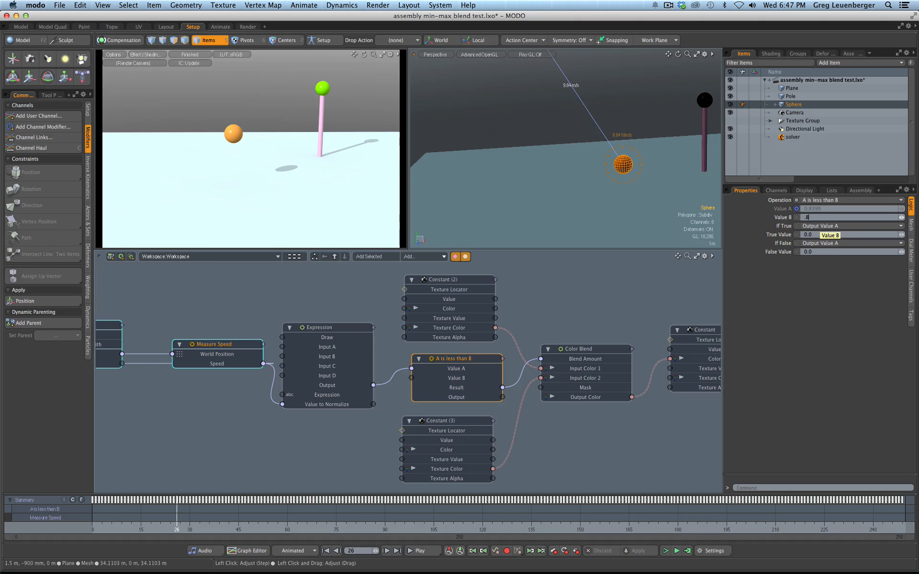
key("Return")
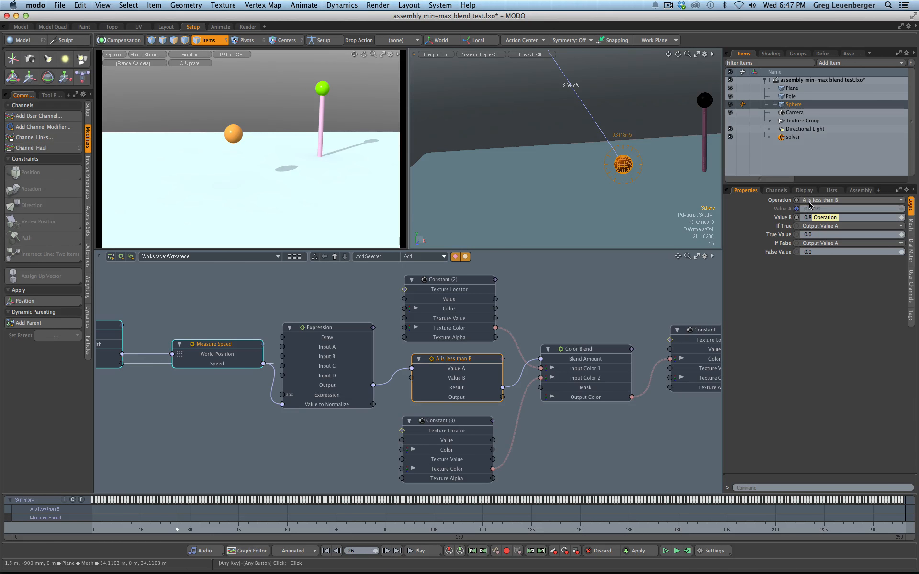
Set the If True option of the A is less than B node to Output True Value, with a True Value of 0.0.
left_click(821, 226)
left_click(835, 234)
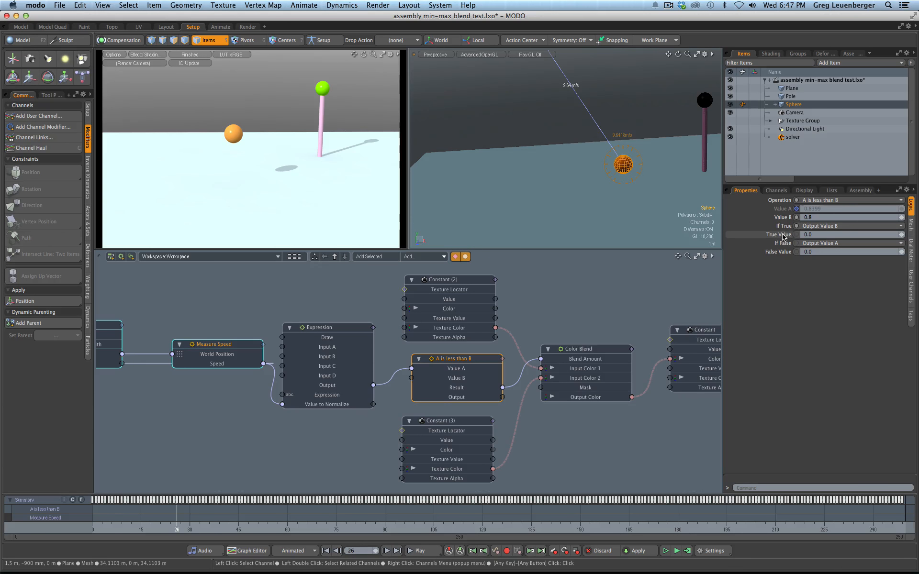
left_click(816, 226)
left_click(819, 235)
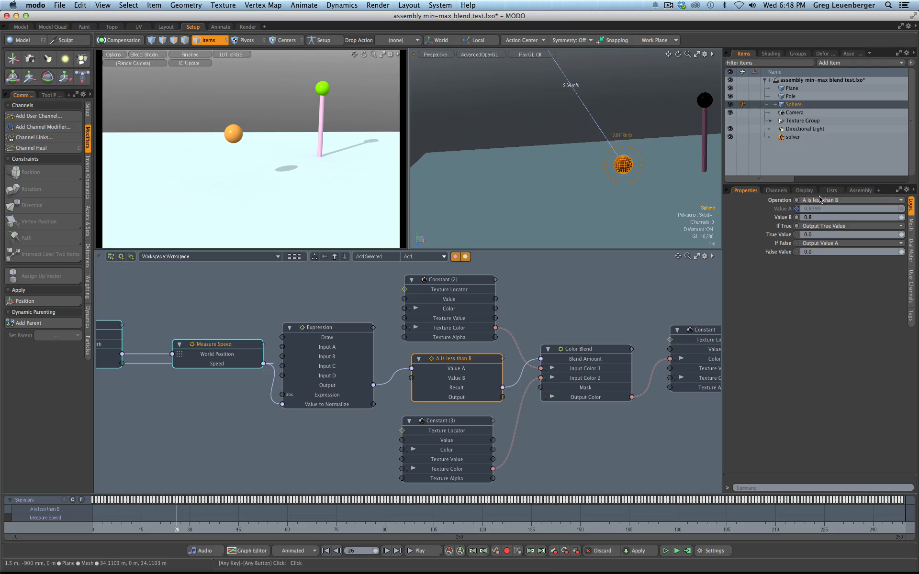
double_click(822, 234)
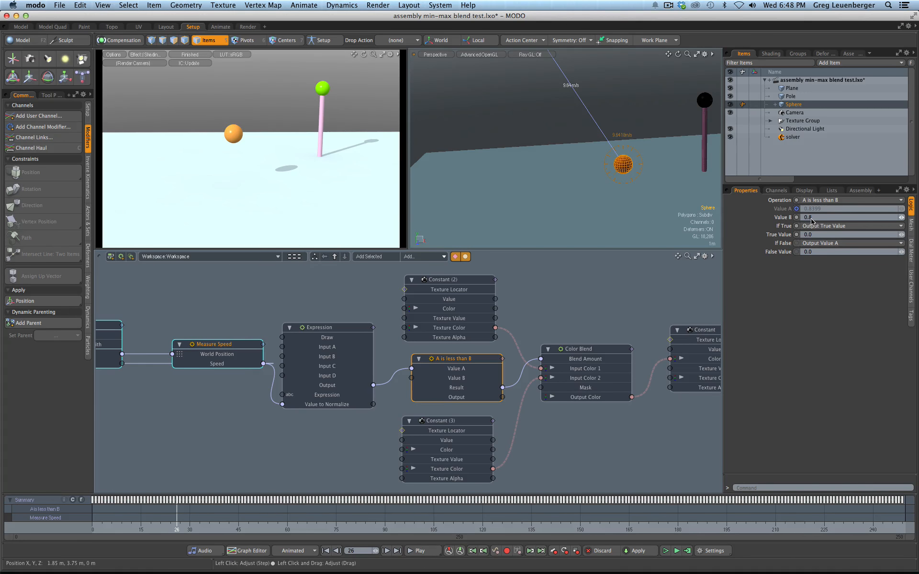
Set the logic node's If False option to Output False Value and its False Value to 1.0.
left_click(819, 244)
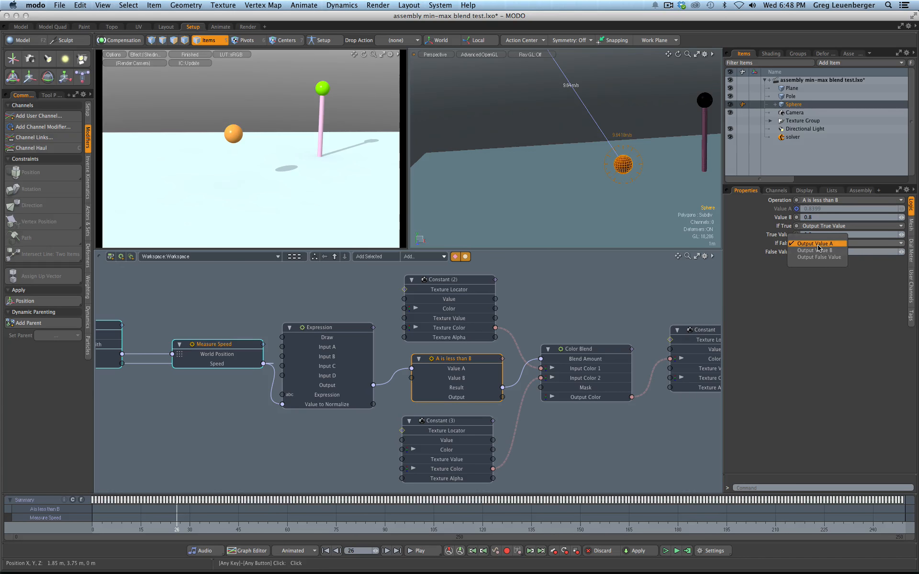
left_click(818, 245)
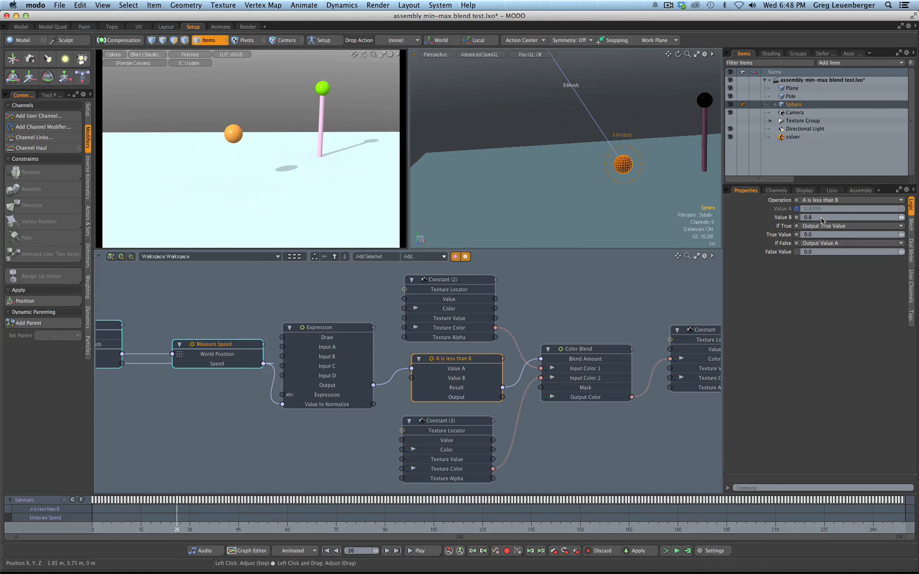
left_click(816, 246)
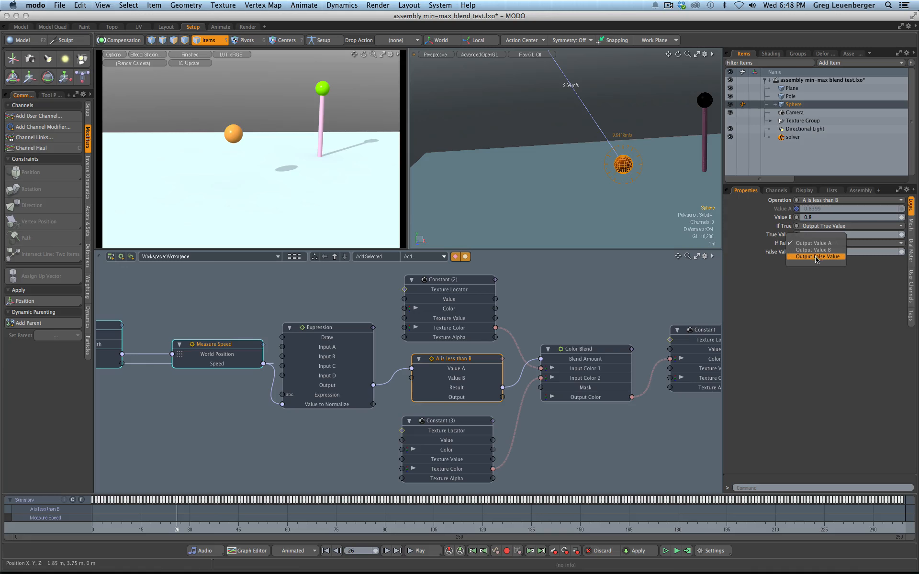
left_click(816, 257)
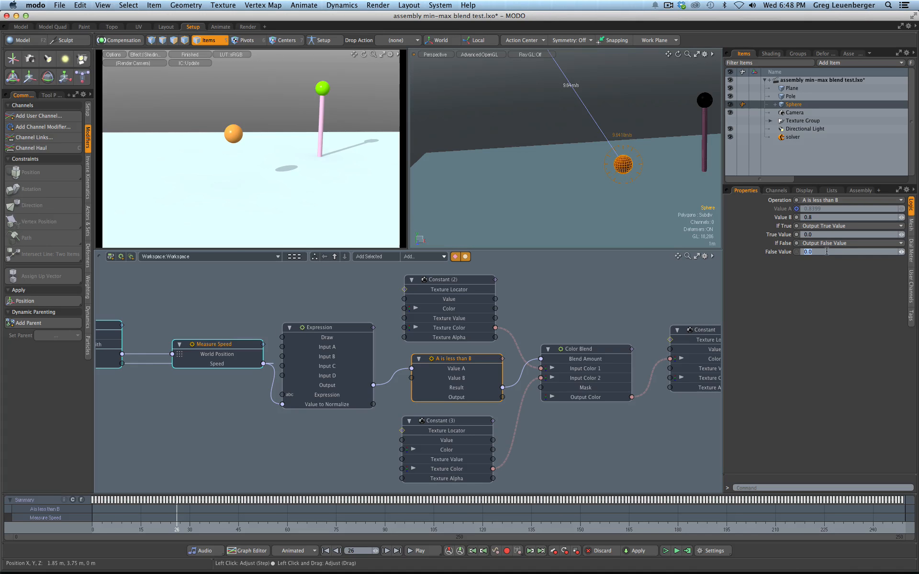
type("1")
mouse_move(412, 401)
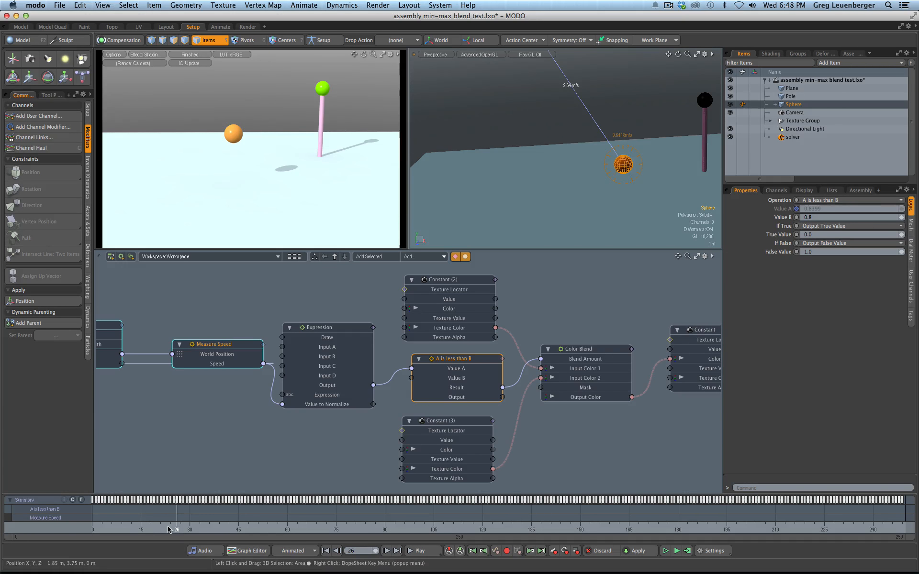
Swap the Color Blend colours, linking Constant (3)'s Texture Color to Input Color 1 and Constant (2)'s to Input Color 2.
left_click_drag(177, 530, 247, 526)
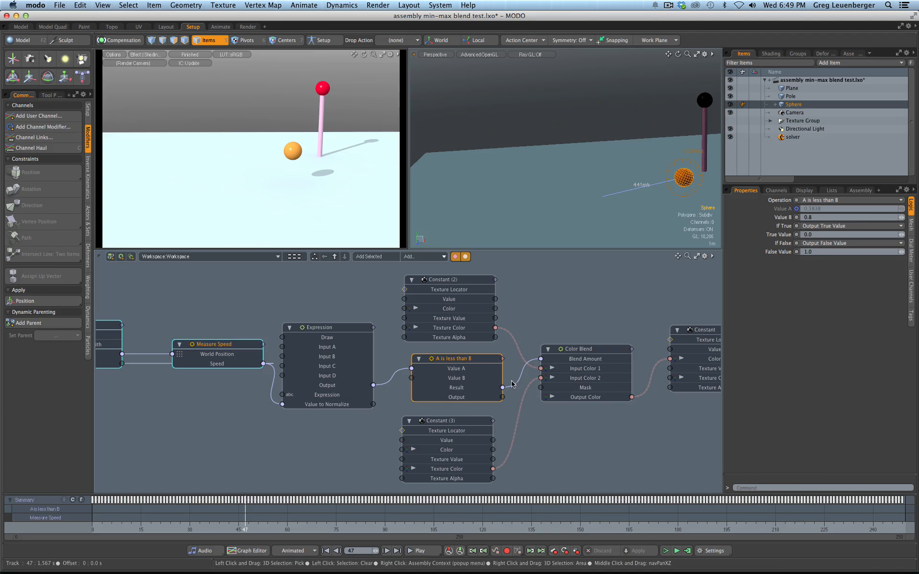
mouse_move(535, 380)
left_mouse_down()
mouse_move(553, 369)
mouse_move(540, 368)
left_mouse_up()
left_click_drag(495, 330, 558, 381)
Scrub and step through the animation around frames 22 to 64 to examine how the pole ball's colour responds to the sphere's speed.
left_click(210, 530)
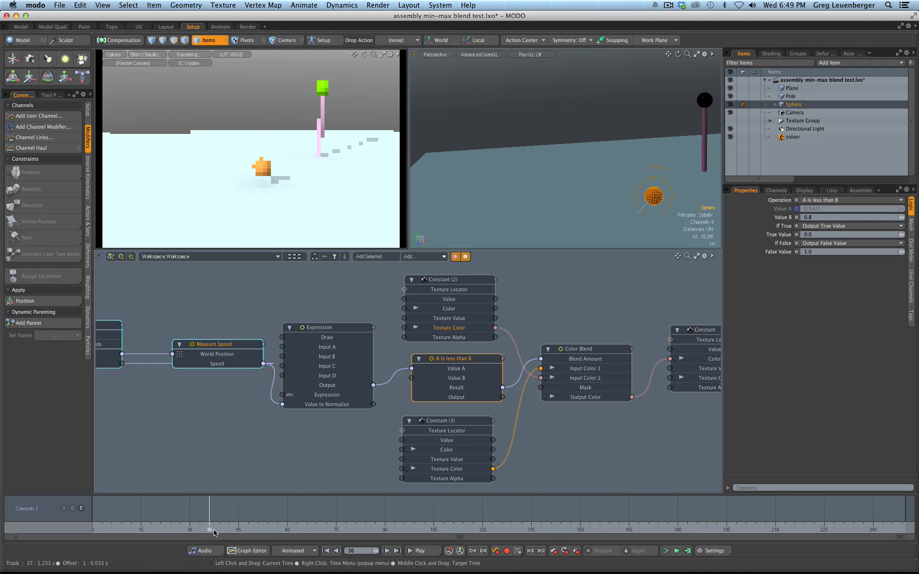
left_click(178, 530)
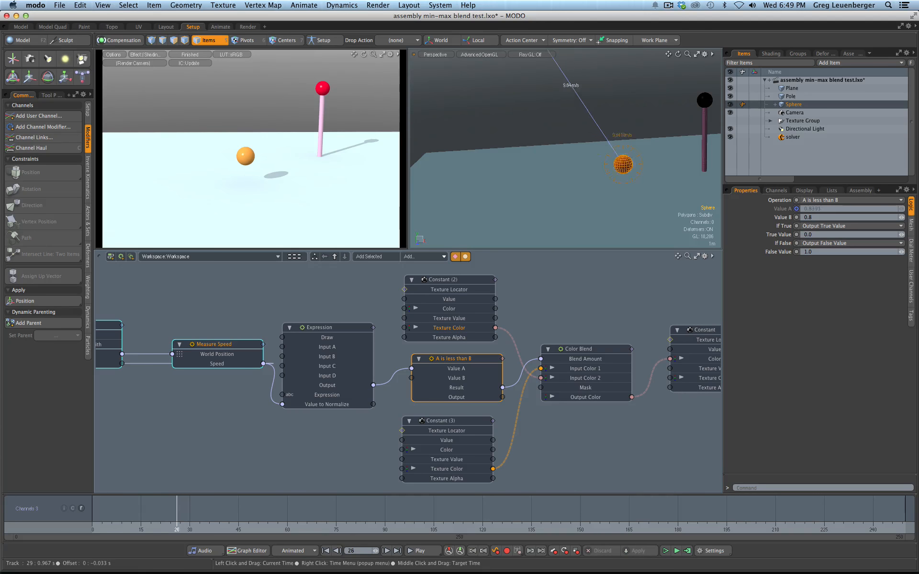
mouse_move(178, 530)
left_mouse_down()
mouse_move(119, 531)
mouse_move(165, 531)
left_mouse_up()
key("Right")
key("Right")
key("Right")
key("Right")
key("Right")
key("Right")
key("Right")
key("Right")
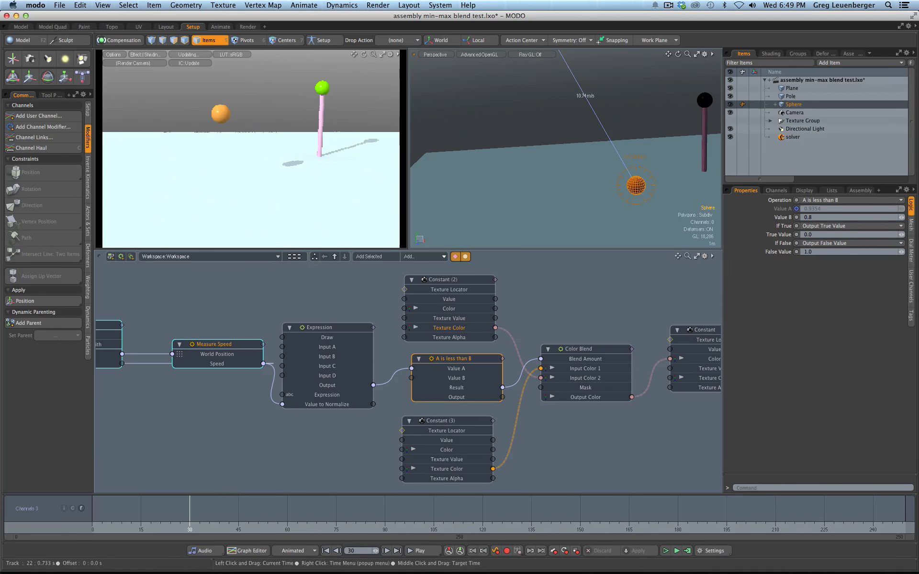
left_click_drag(575, 125, 560, 115, "alt")
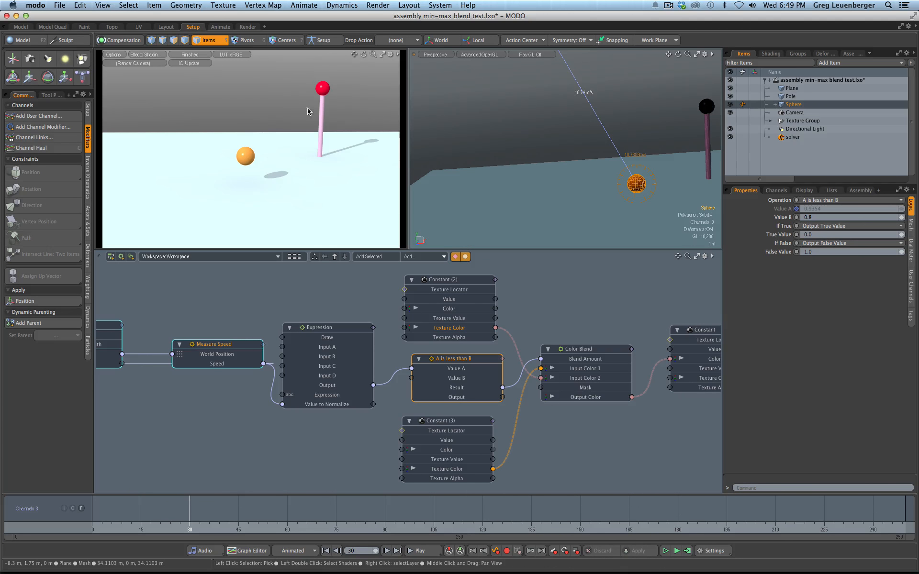
left_click_drag(190, 531, 298, 528)
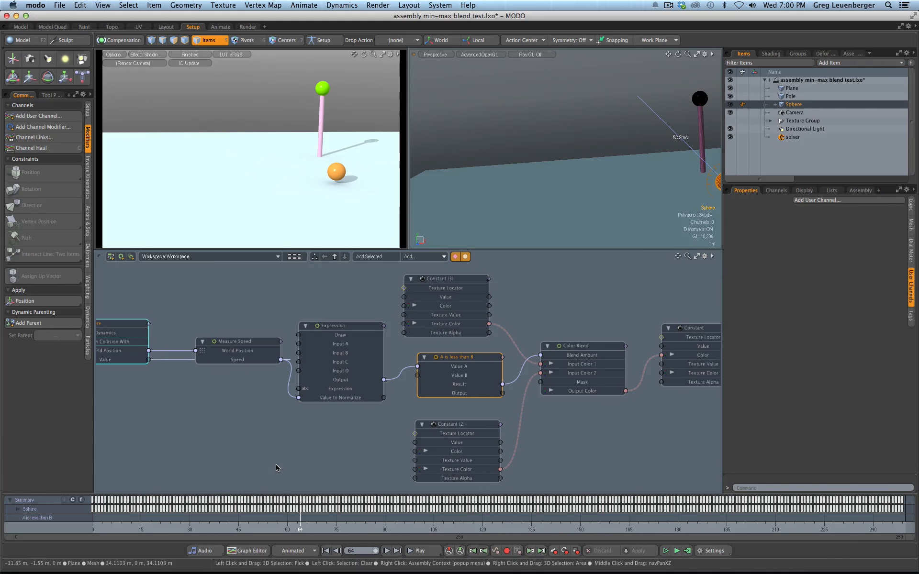
Show the Expression node's properties to review its Input A to D values and its formula.
left_click_drag(465, 369, 468, 372)
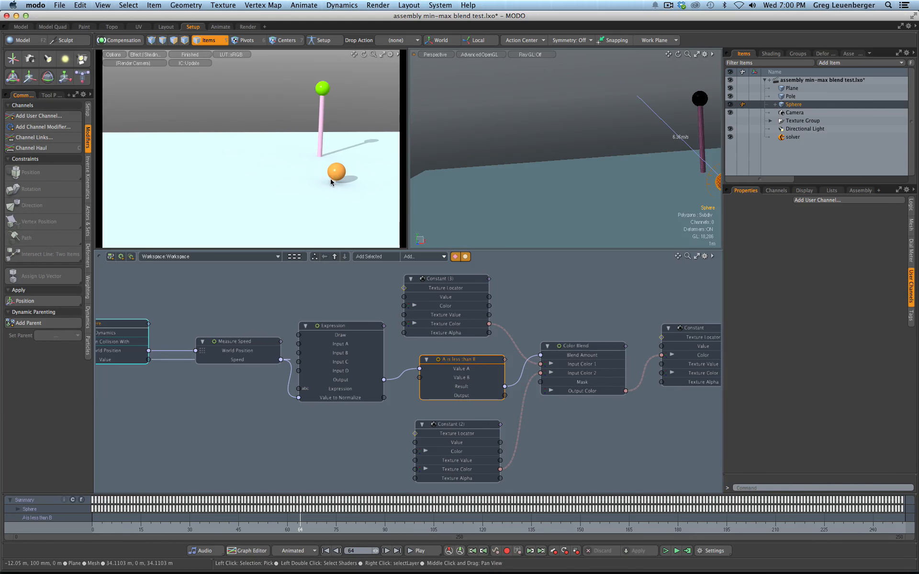
left_click(339, 334)
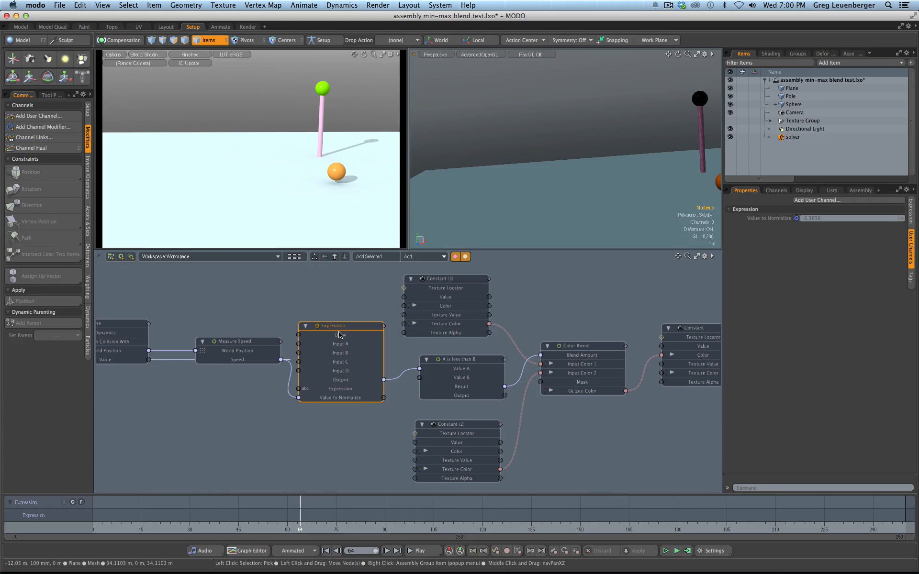
left_click(911, 211)
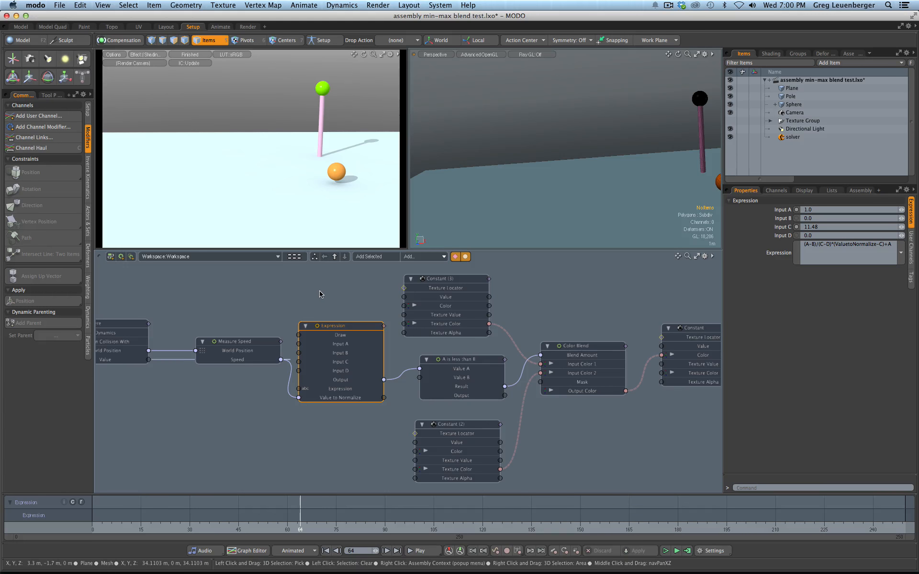
left_click_drag(348, 329, 352, 327)
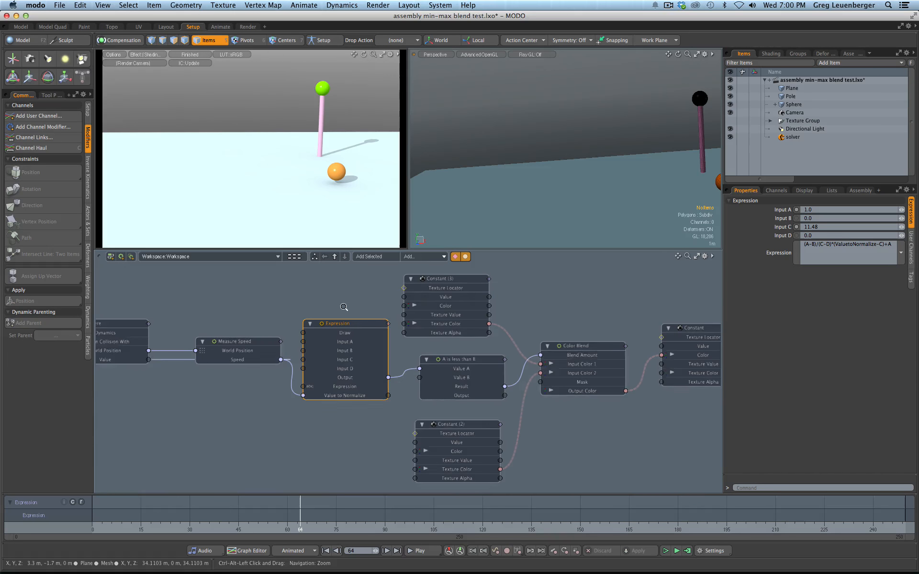
left_click_drag(342, 307, 356, 310, "ctrl+alt")
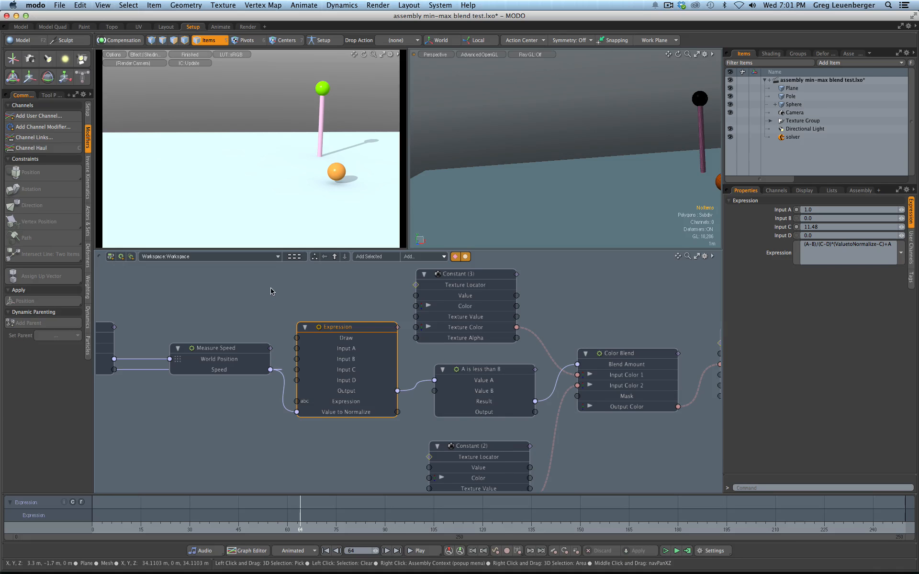
Create a new schematic assembly named Normalize Value Range in the schematic Overview.
left_click(294, 258)
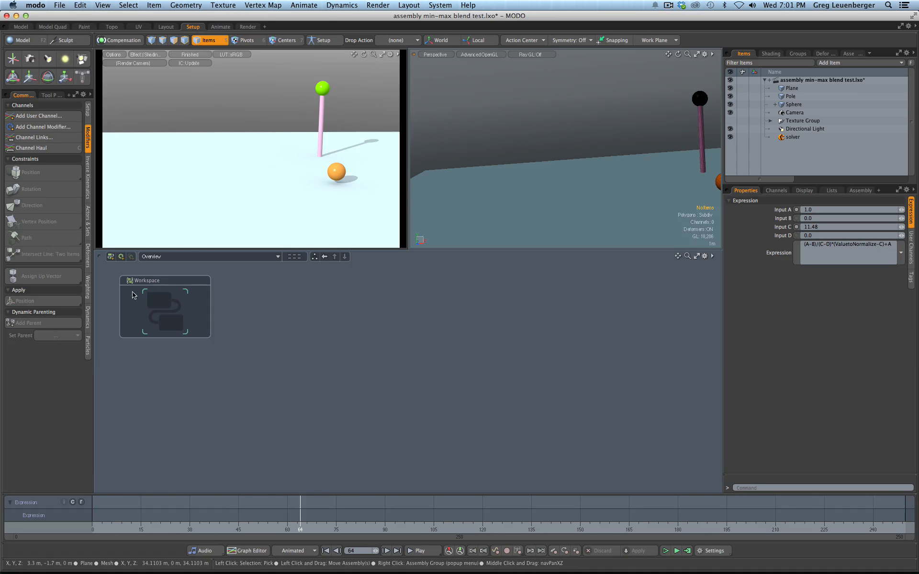
left_click(169, 309)
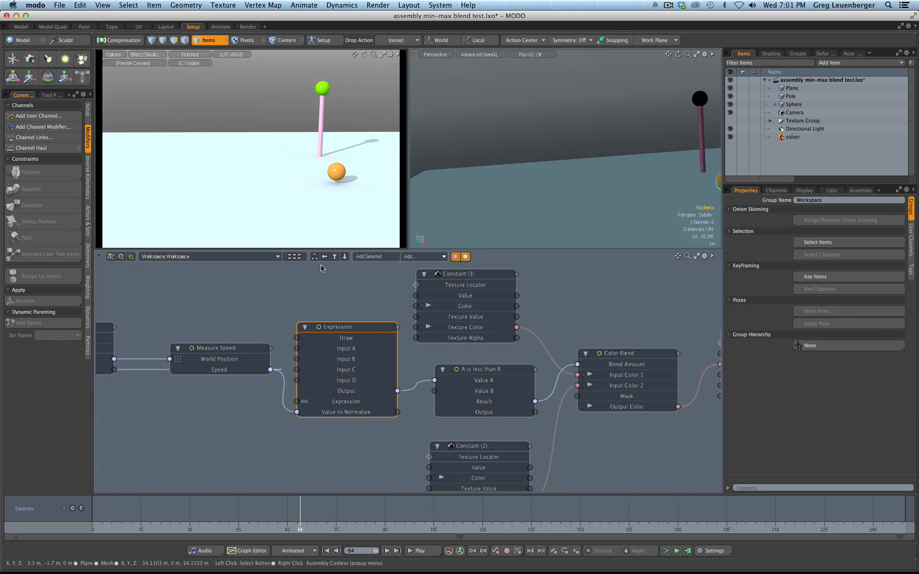
left_click(297, 258)
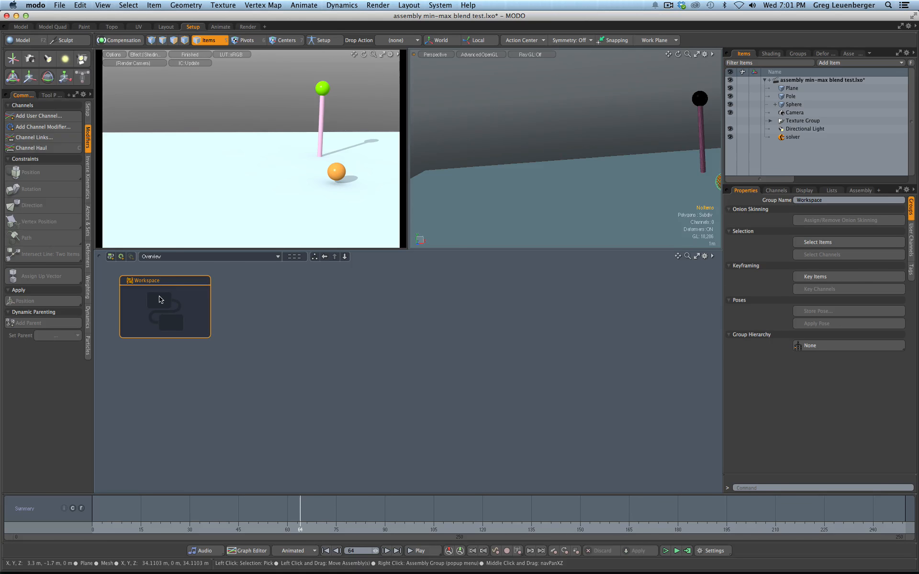
left_click(120, 257)
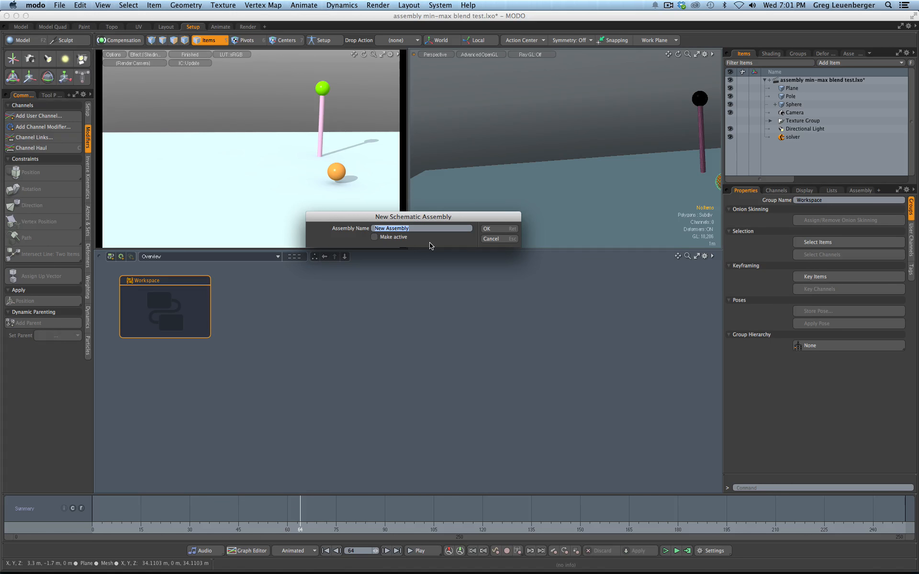
type("N")
left_click(395, 230)
key("BackSpace")
type("izeValue Range")
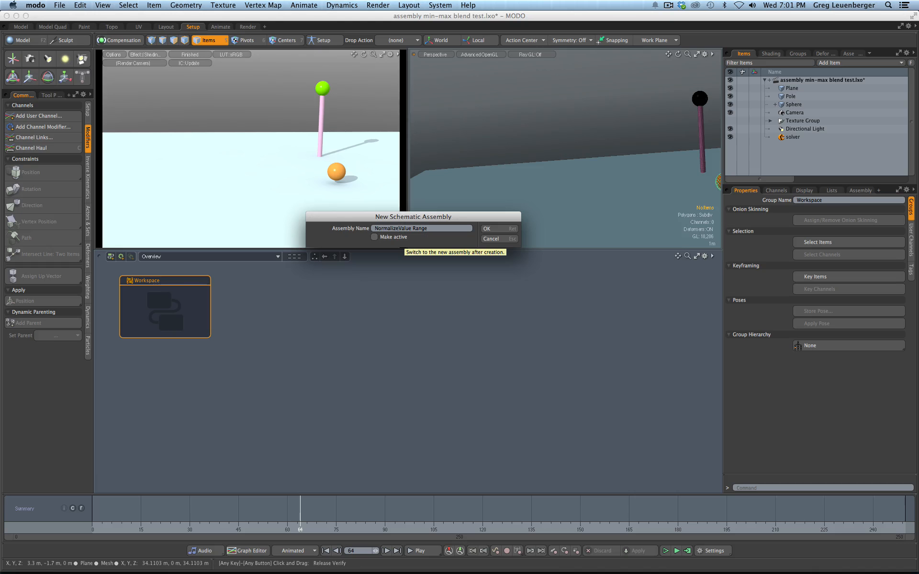
key("Return")
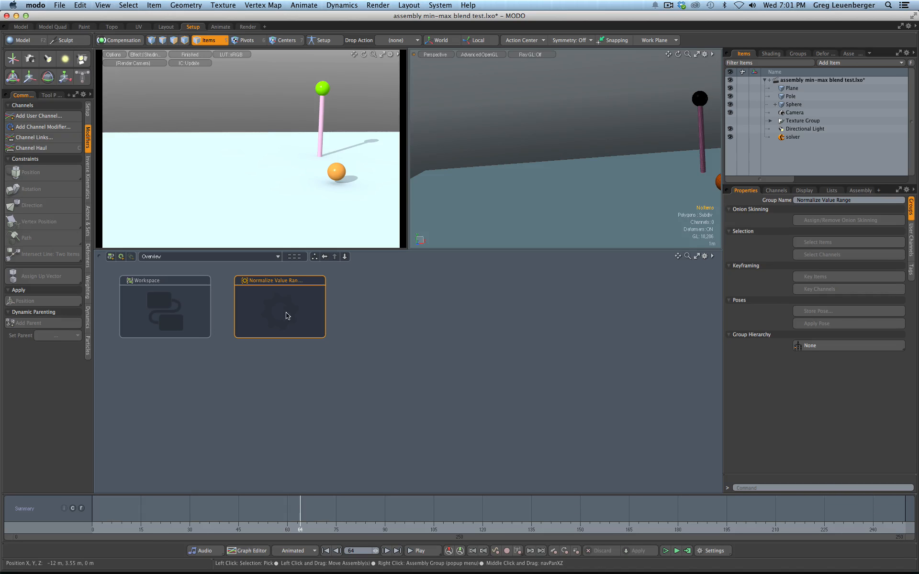
Look inside the Normalize Value Range assembly, then nest it in the Workspace and place its node below Measure Speed.
double_click(286, 317)
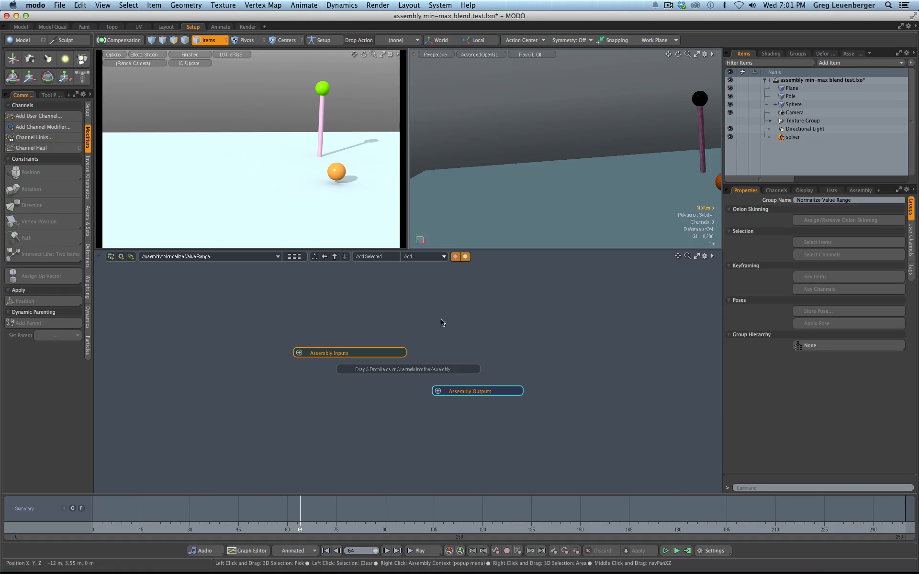
left_click(294, 257)
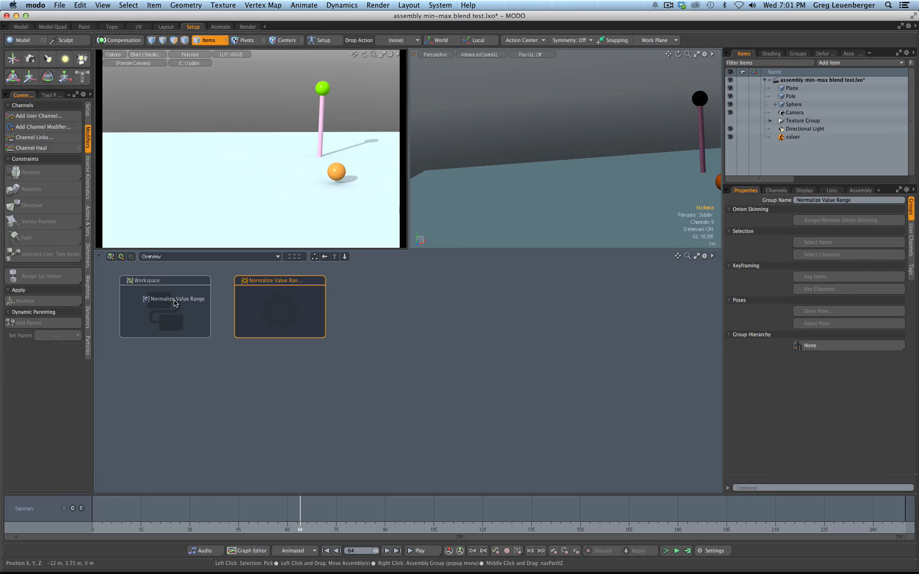
left_click(175, 303)
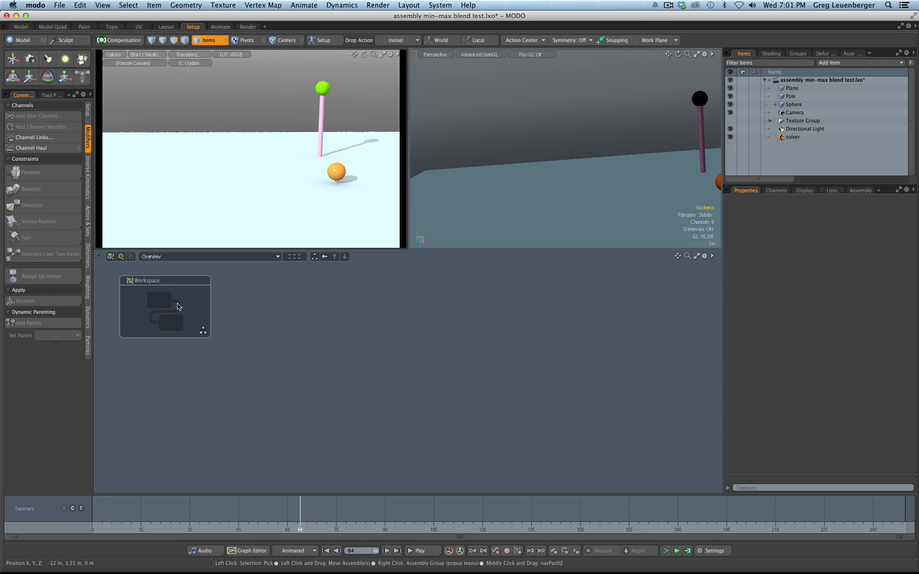
double_click(178, 308)
scroll(423, 337, "down", 2)
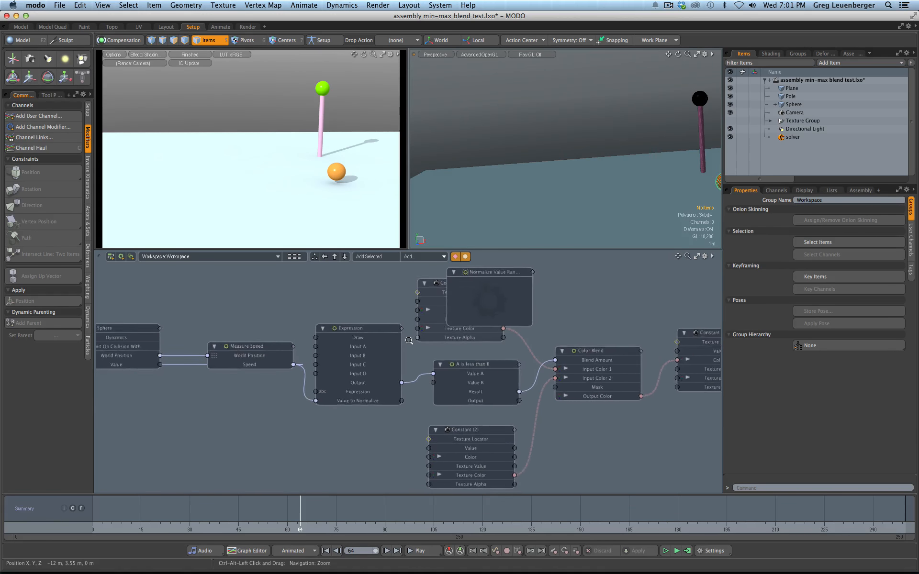
left_click_drag(483, 280, 240, 416)
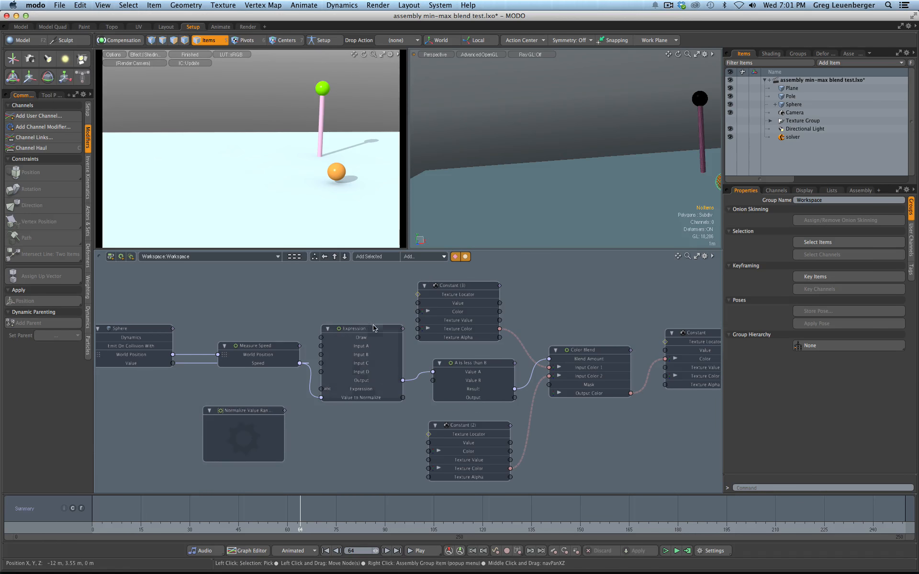
Shift the Normalize Value Range and Expression nodes slightly further apart in the Workspace schematic.
left_click(347, 370)
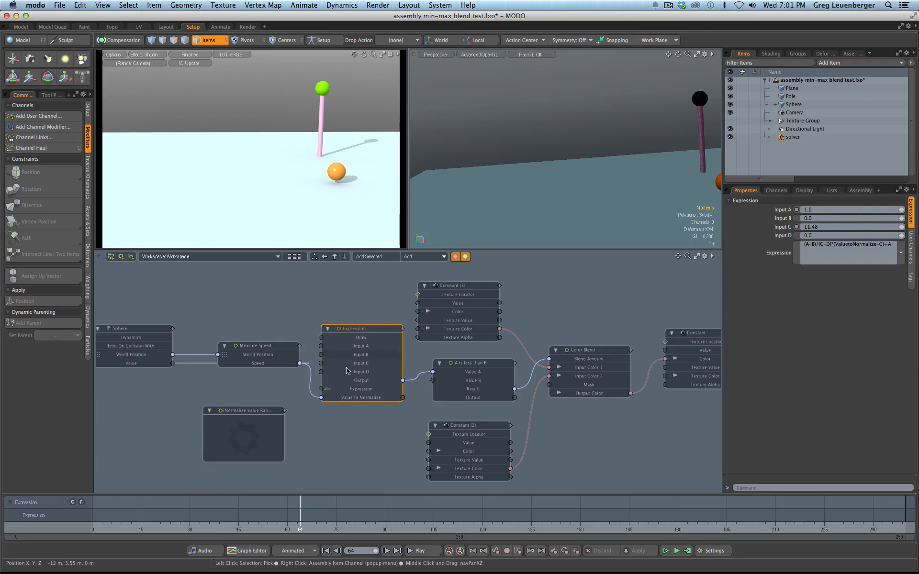
left_click_drag(242, 439, 236, 443)
mouse_move(360, 342)
left_mouse_down()
mouse_move(240, 423)
mouse_move(236, 454)
mouse_move(337, 393)
mouse_move(354, 332)
left_mouse_up()
left_click(255, 425)
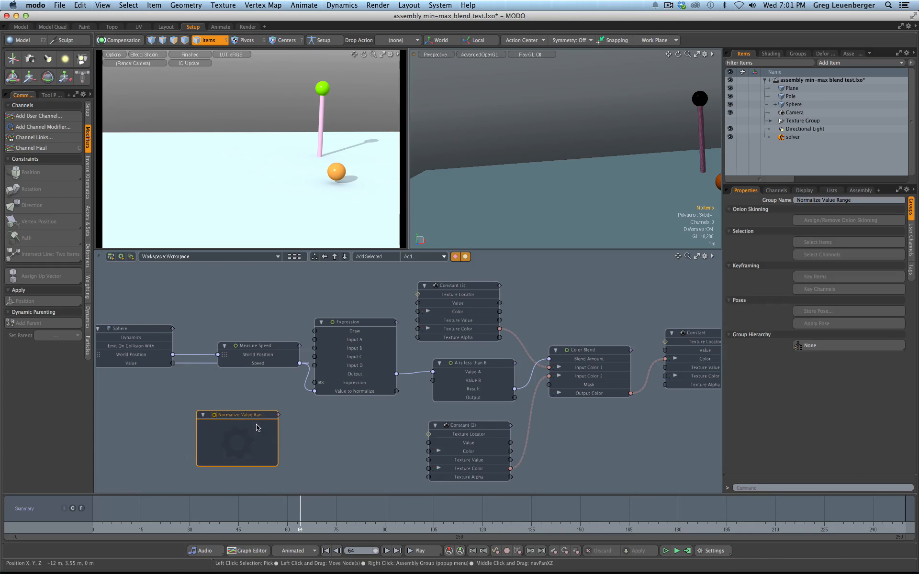
Try to move the Expression node from the Workspace into the Normalize Value Range assembly while its links are still connected.
left_click(353, 327)
right_click(353, 327)
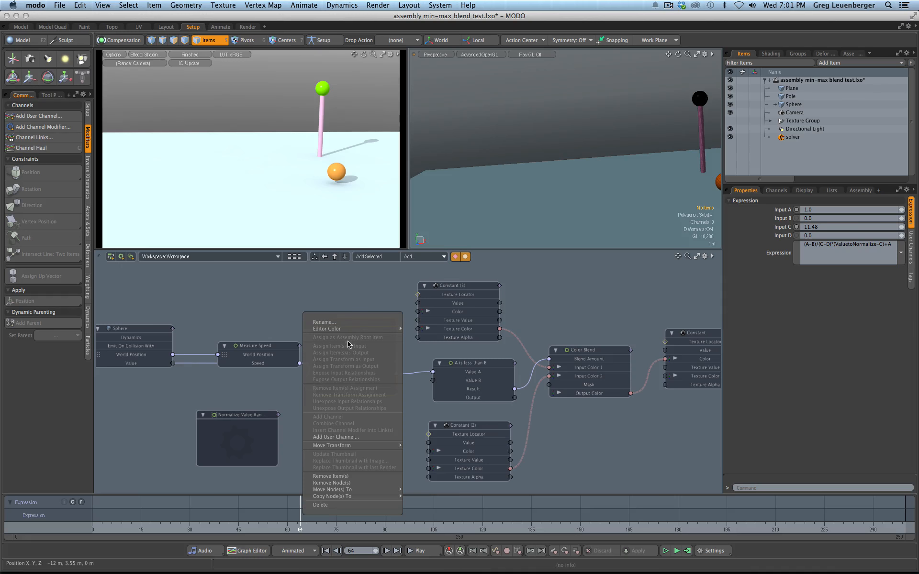
mouse_move(350, 491)
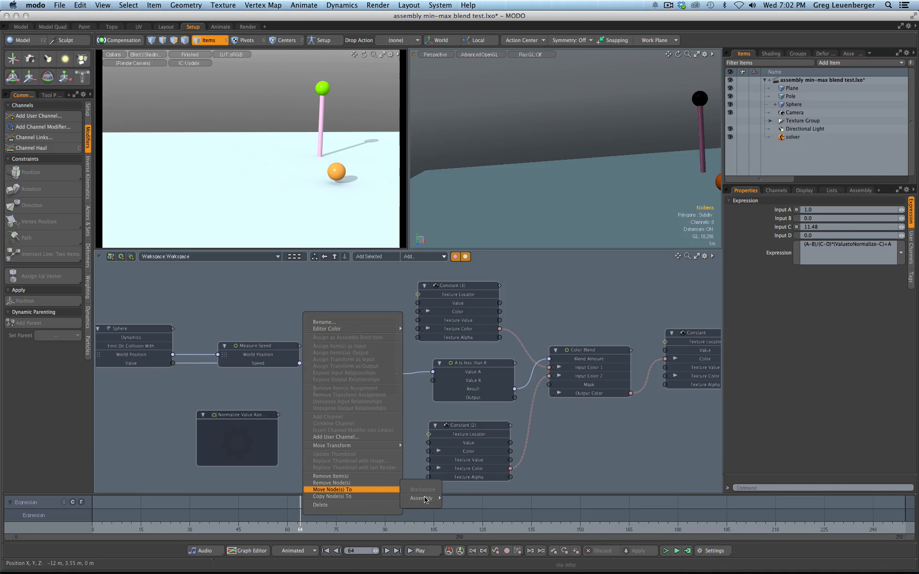
mouse_move(421, 498)
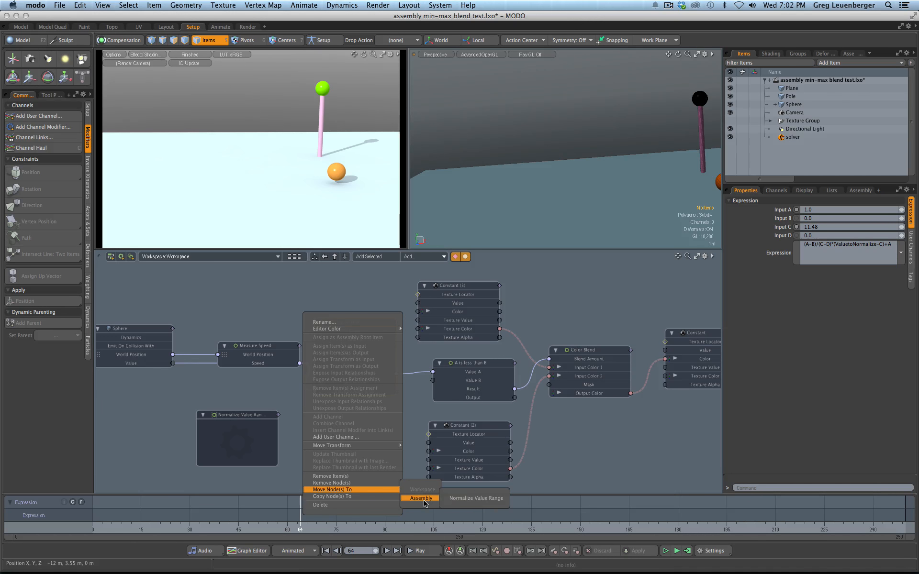
left_click(468, 498)
Disconnect the Expression node's Value to Normalize and Output links, then move the node into the Normalize Value Range assembly.
left_click_drag(314, 391, 296, 387)
left_click_drag(408, 373, 418, 374)
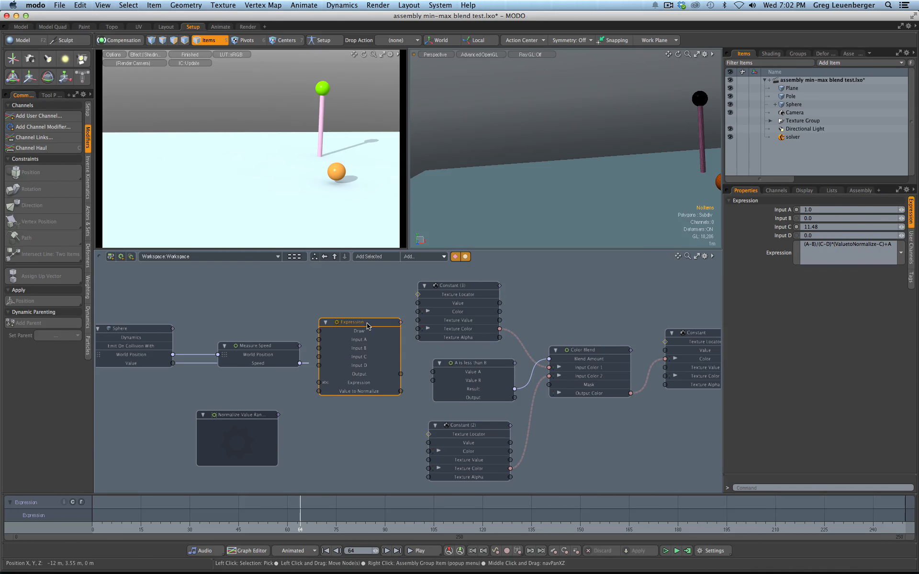
right_click(362, 339)
mouse_move(395, 489)
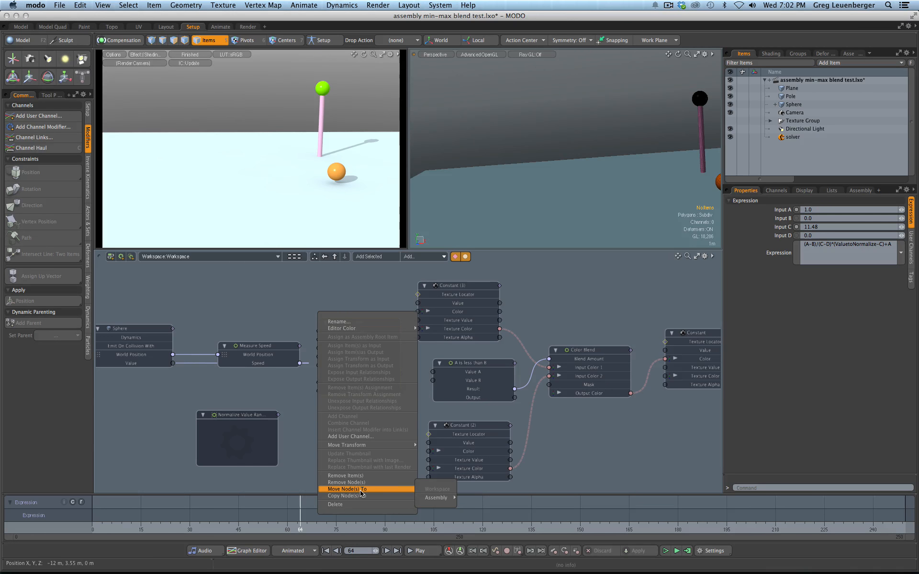
mouse_move(436, 498)
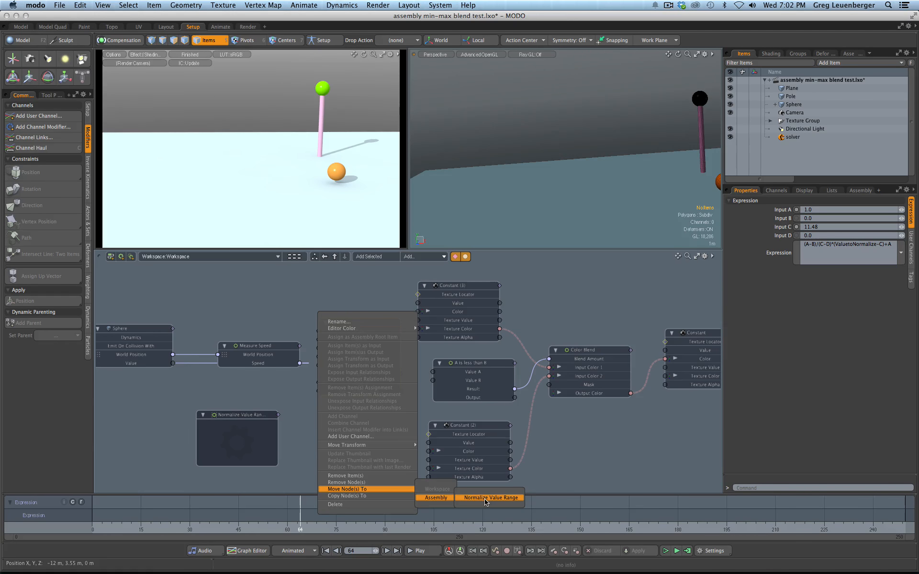
left_click(485, 498)
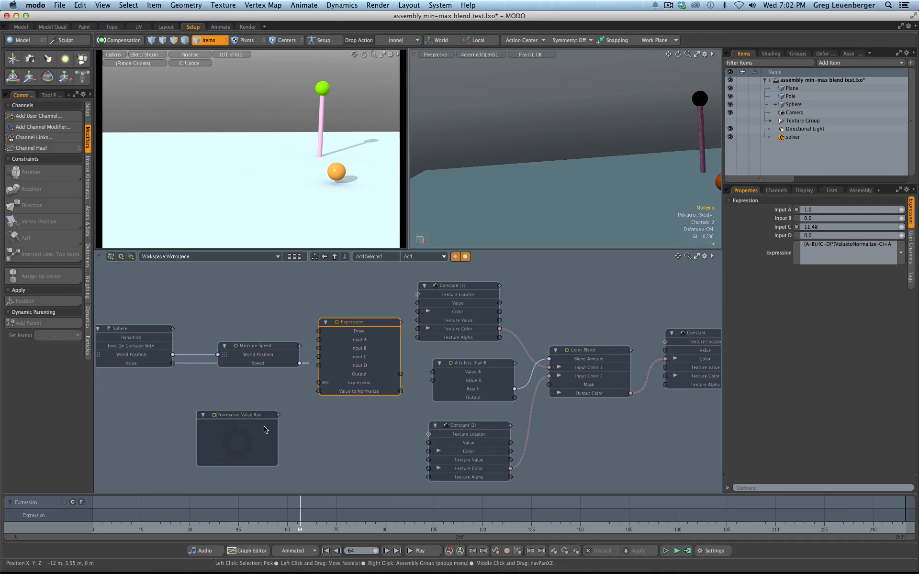
left_click(248, 432)
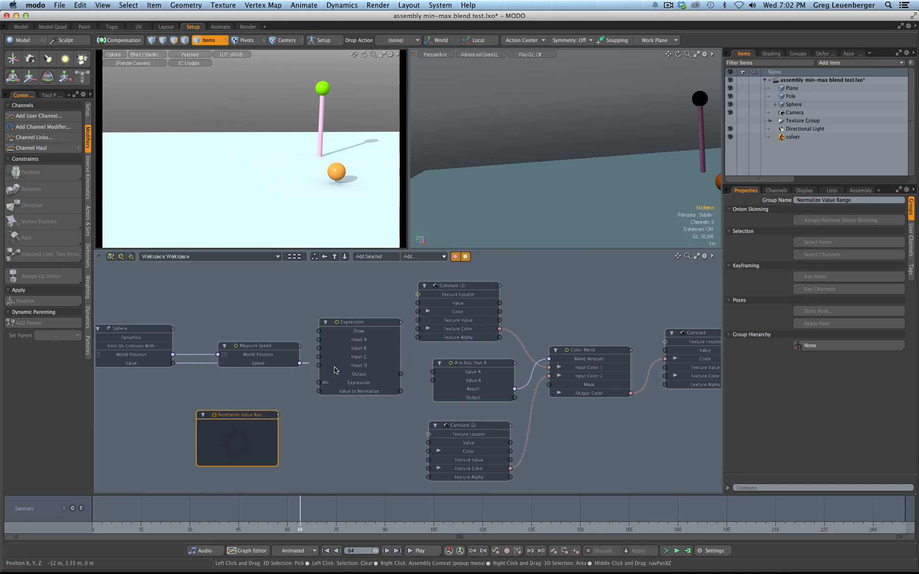
right_click(361, 325)
mouse_move(363, 491)
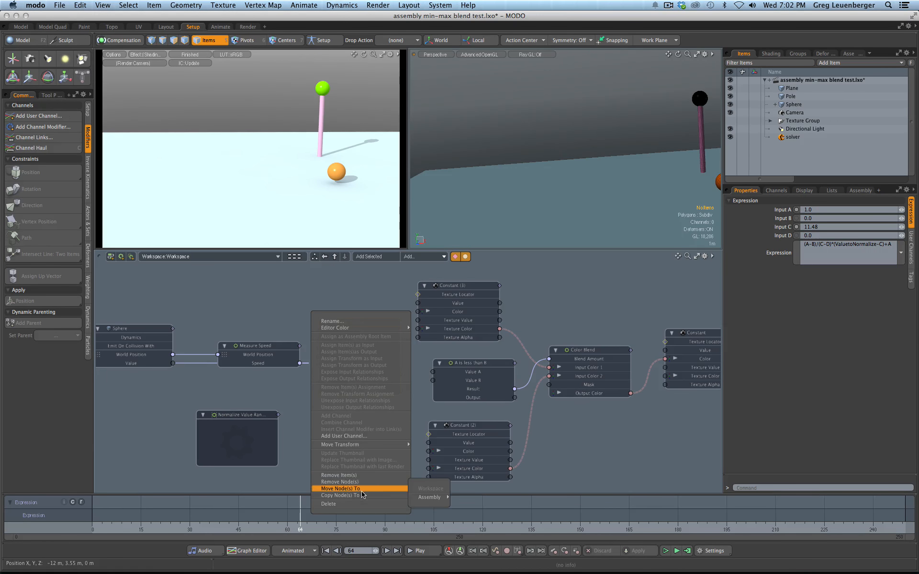
mouse_move(434, 500)
left_click(479, 502)
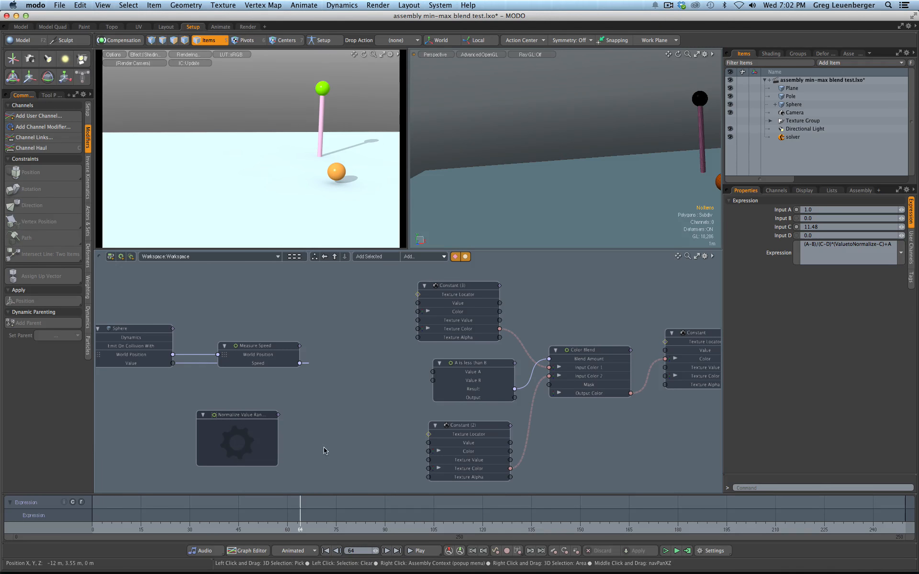
Place the Normalize Value Range node between Measure Speed and A is less than B, then space out the nodes inside the assembly.
left_click_drag(251, 420, 359, 386)
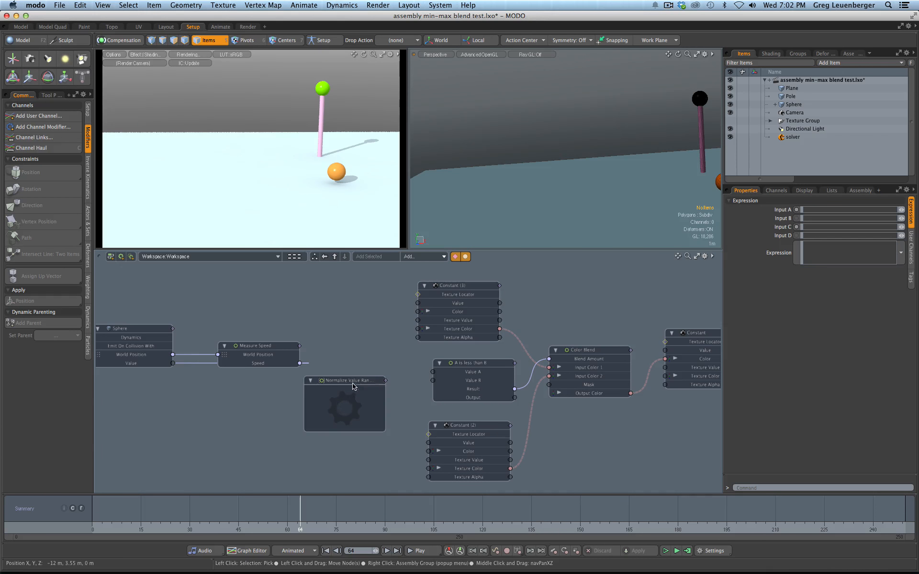
double_click(346, 408)
left_click_drag(325, 430, 247, 342)
left_click_drag(474, 392, 534, 391)
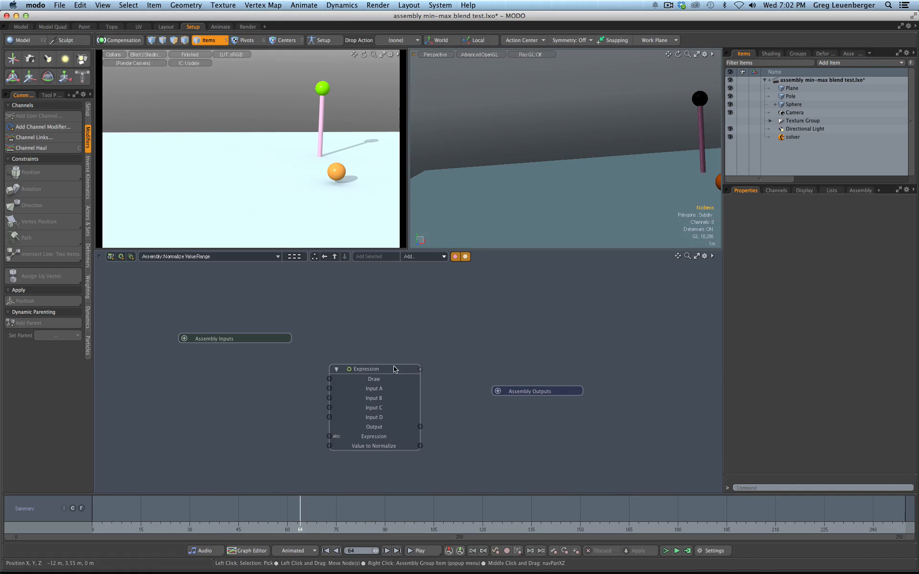
left_click_drag(395, 375, 412, 345)
left_click_drag(527, 392, 531, 417)
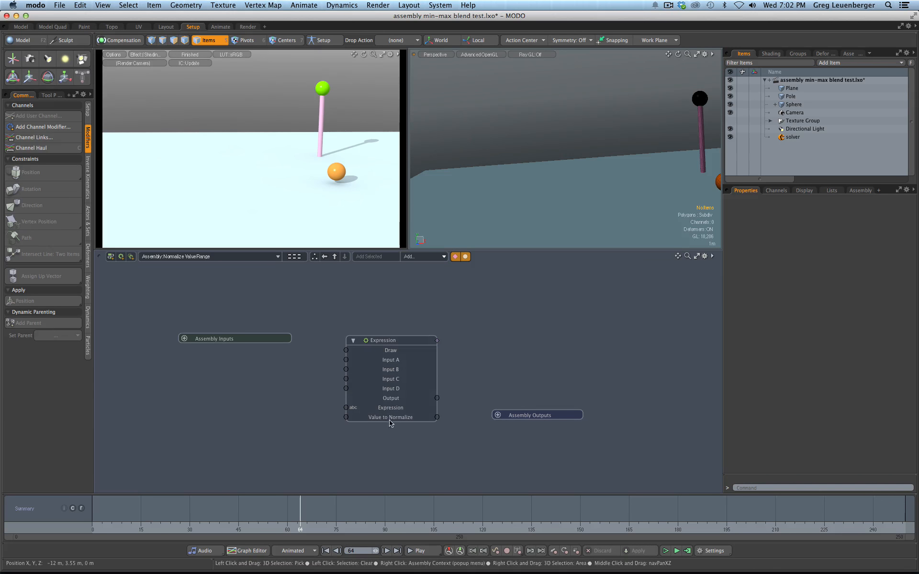
Expose the Expression's Output channel as an assembly output and shift the Assembly Outputs node slightly away from the Expression.
left_click(391, 401)
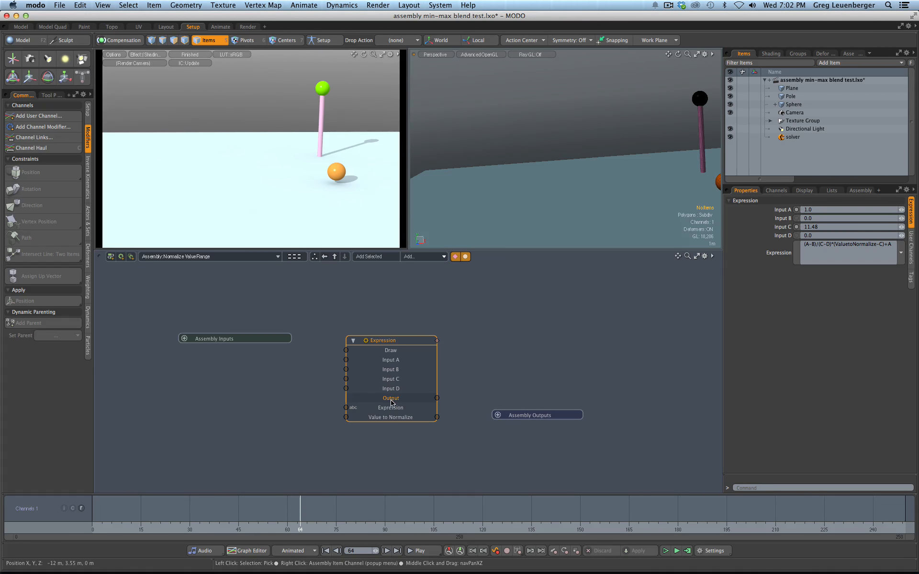
right_click(390, 402)
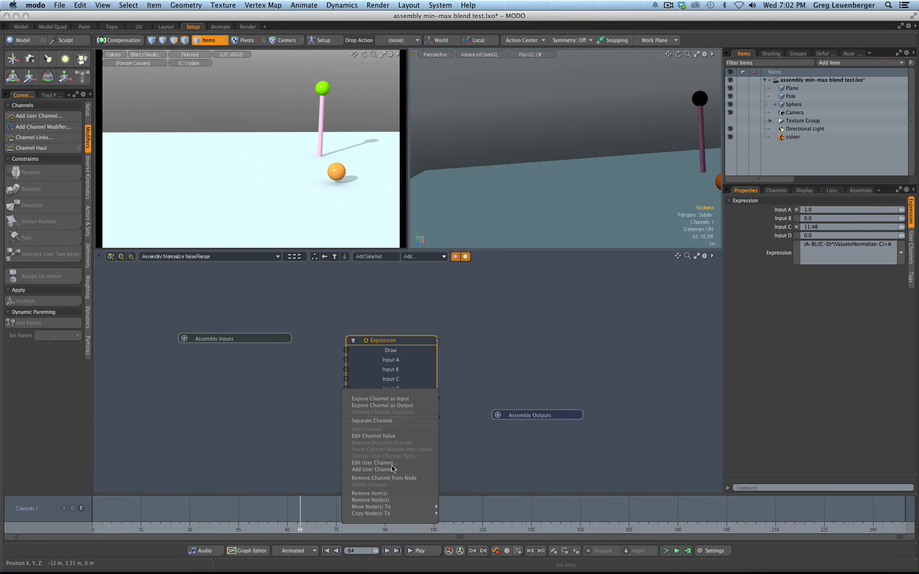
left_click(389, 405)
left_click_drag(548, 415, 567, 411)
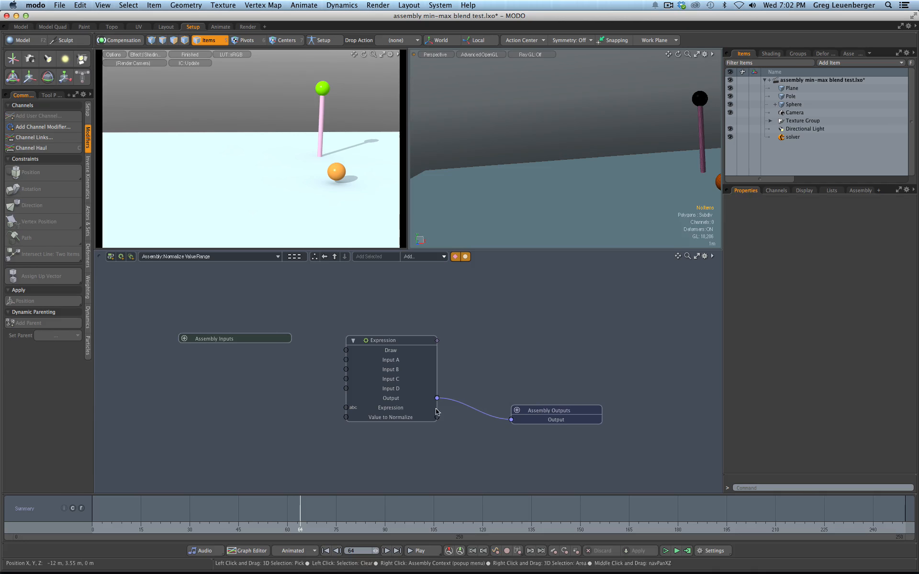
Inspect the assembly node's exposed Output in the Workspace, then go back inside the Normalize Value Range assembly.
left_click(335, 257)
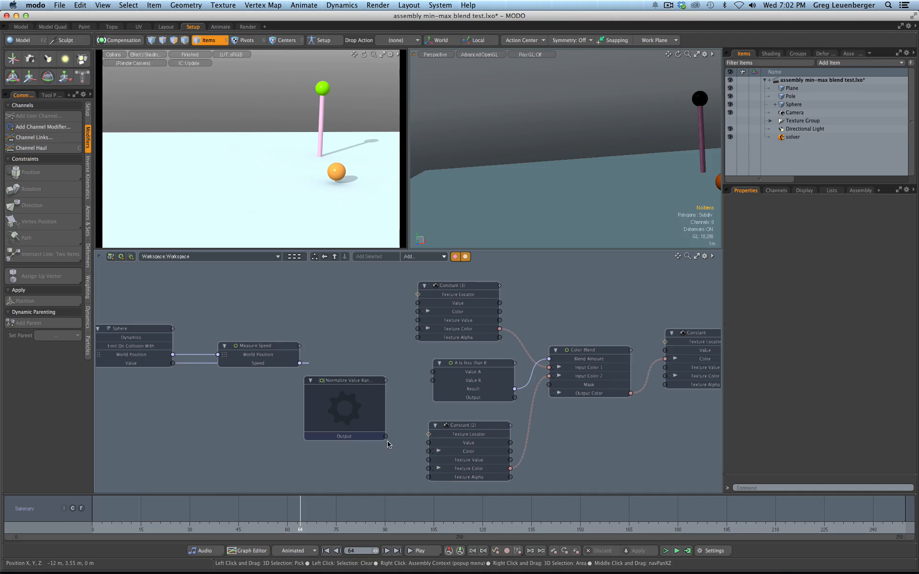
left_click_drag(386, 436, 363, 382)
double_click(362, 381)
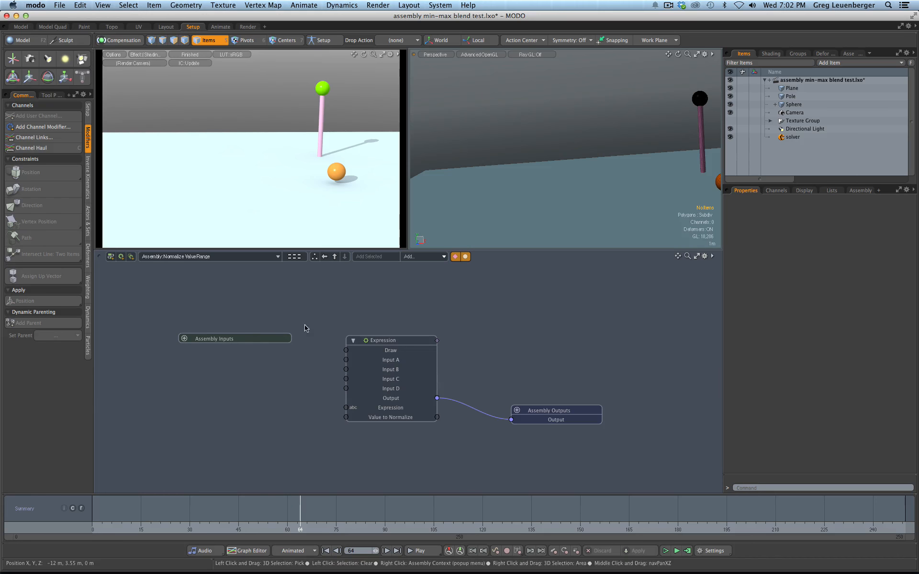
Reposition the Assembly Inputs node and add a float input channel named Desired Max Value to it.
left_click_drag(237, 342, 232, 336)
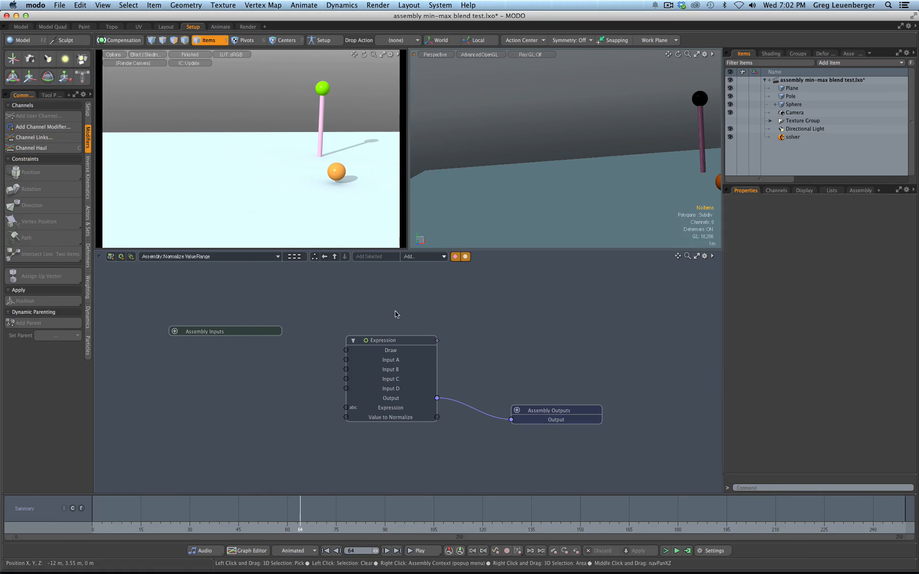
left_click(403, 344)
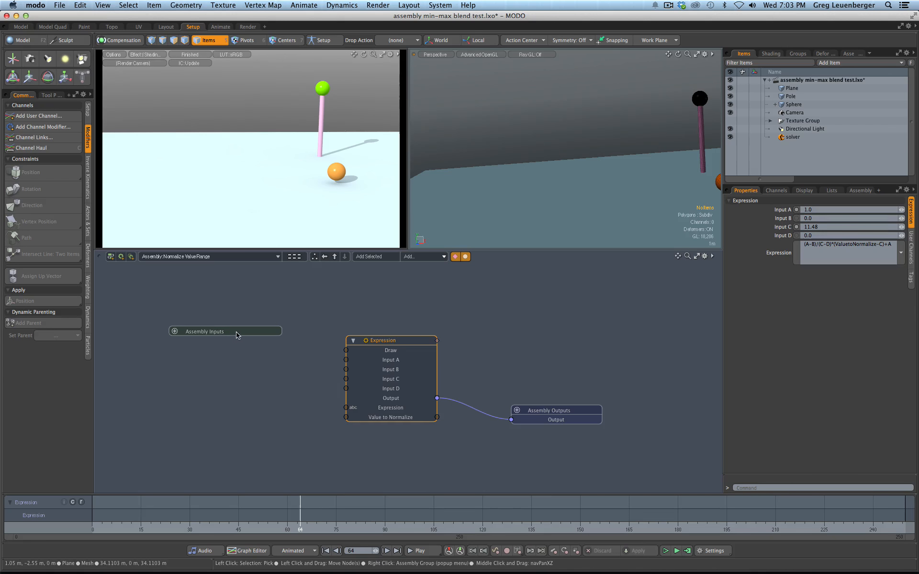
left_click_drag(236, 333, 212, 329)
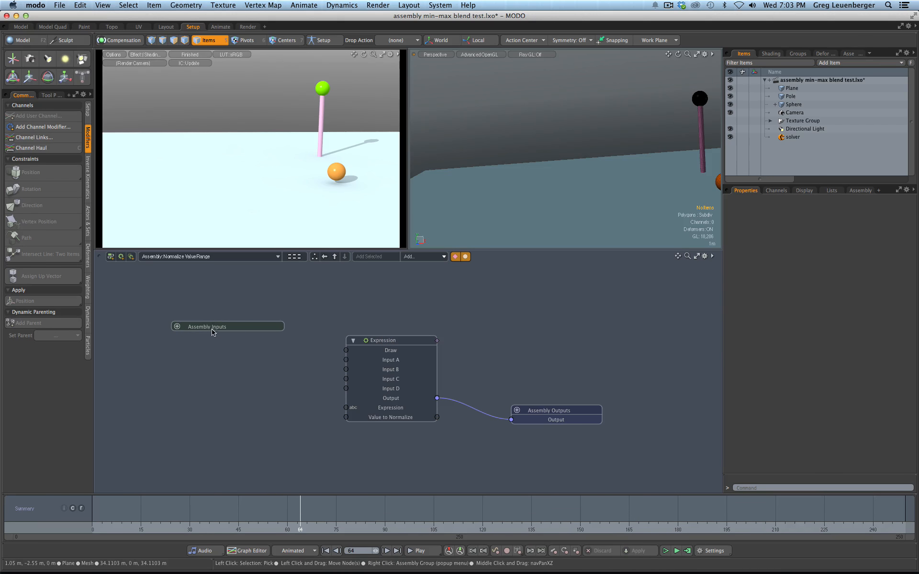
left_click(177, 326)
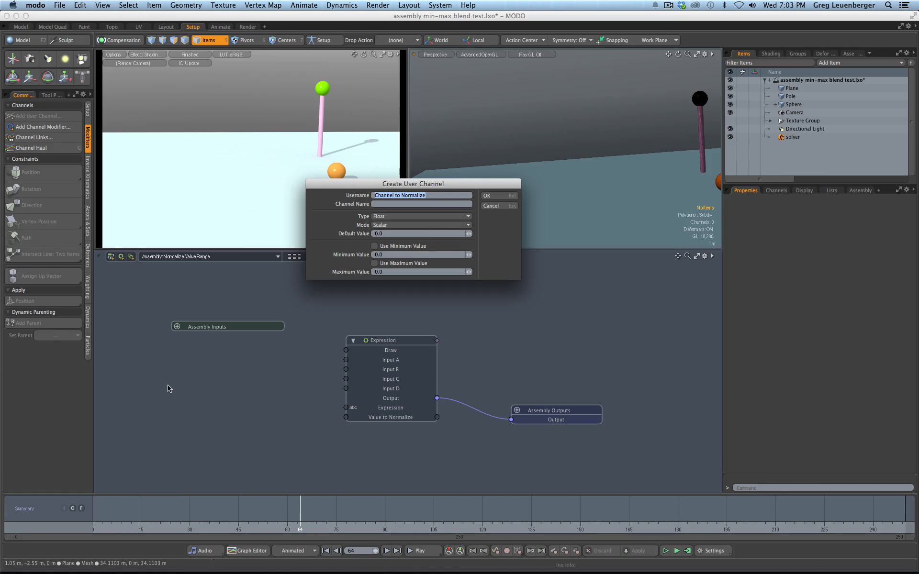
key("BackSpace")
key("Tab")
key("Return")
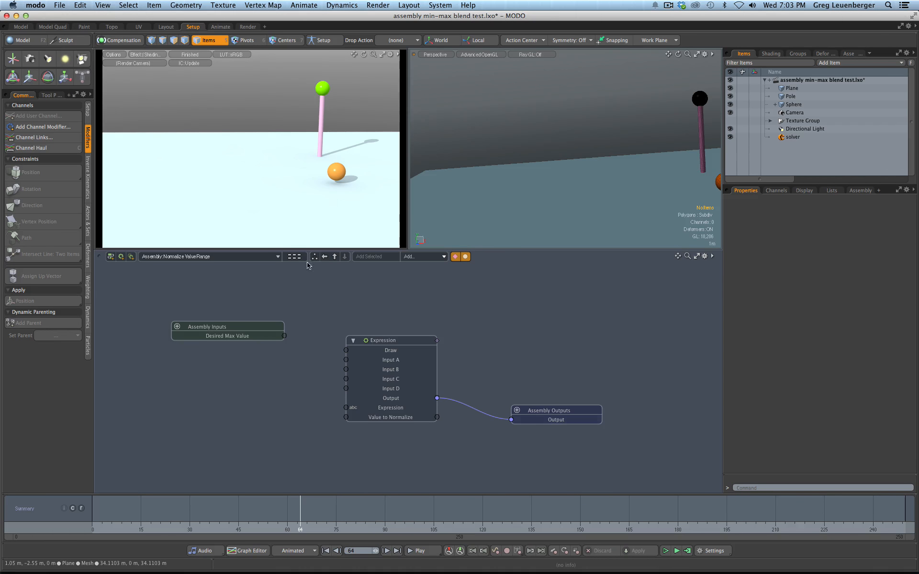
Add a float input channel named Desired Min Value to the Assembly Inputs.
left_click(176, 326)
type("Desired Min Val")
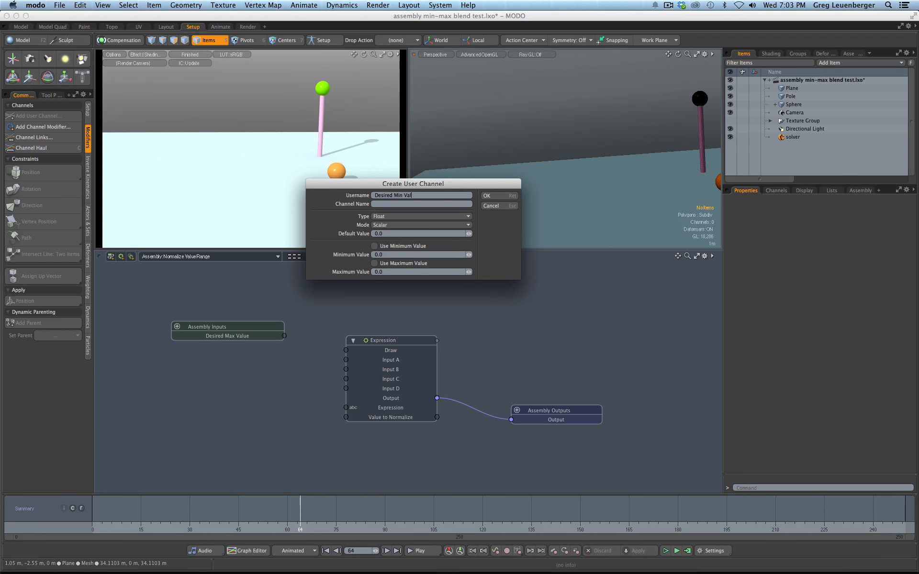
type("ue")
key("Tab")
key("Return")
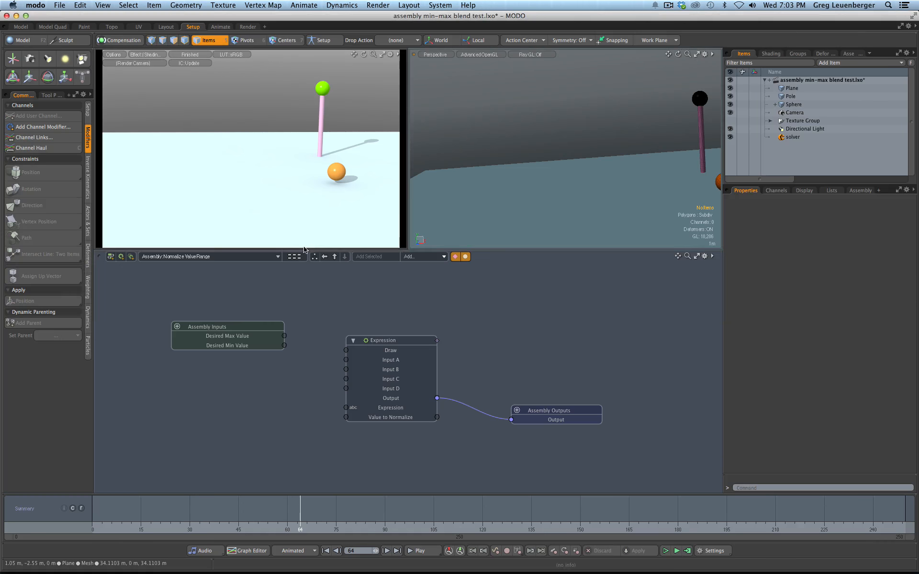
Consult the rescaling formula in TextEdit, then return to MODO and add an assembly input channel named Current Max Value.
key("super+Tab")
key("super+Tab")
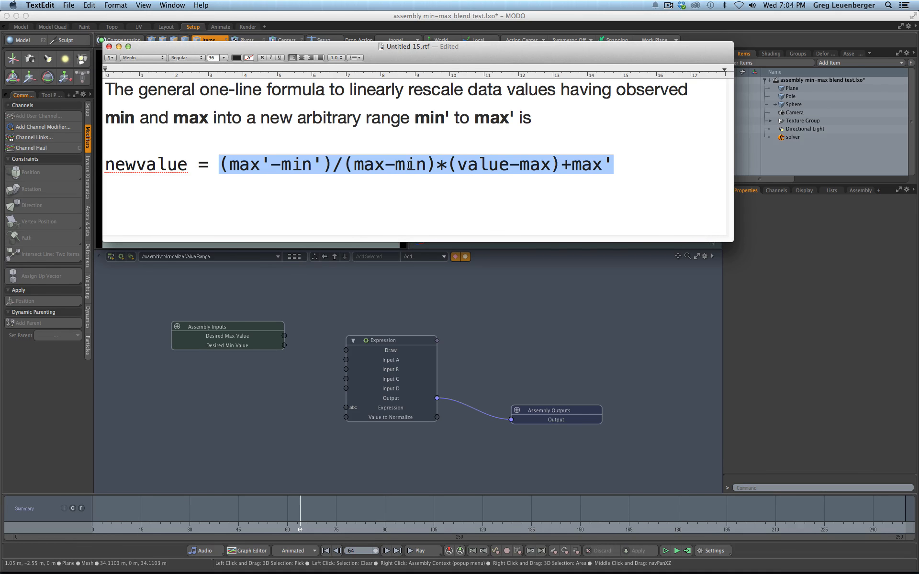
left_click(258, 328)
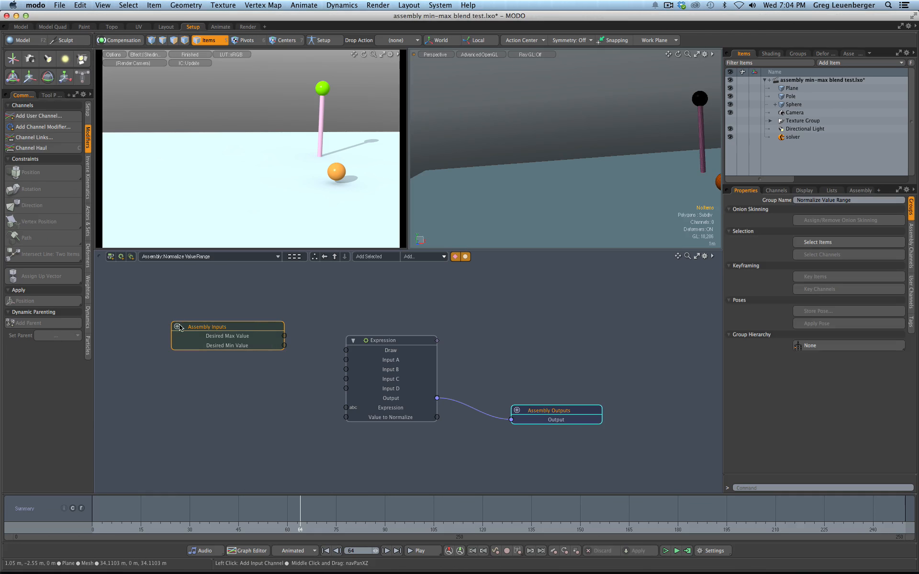
double_click(210, 345)
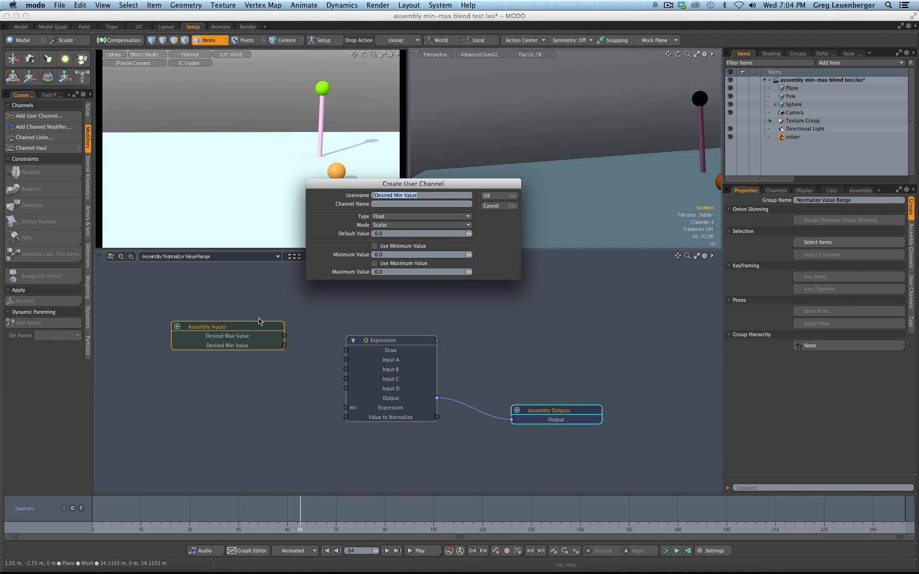
type("Current")
key("Return")
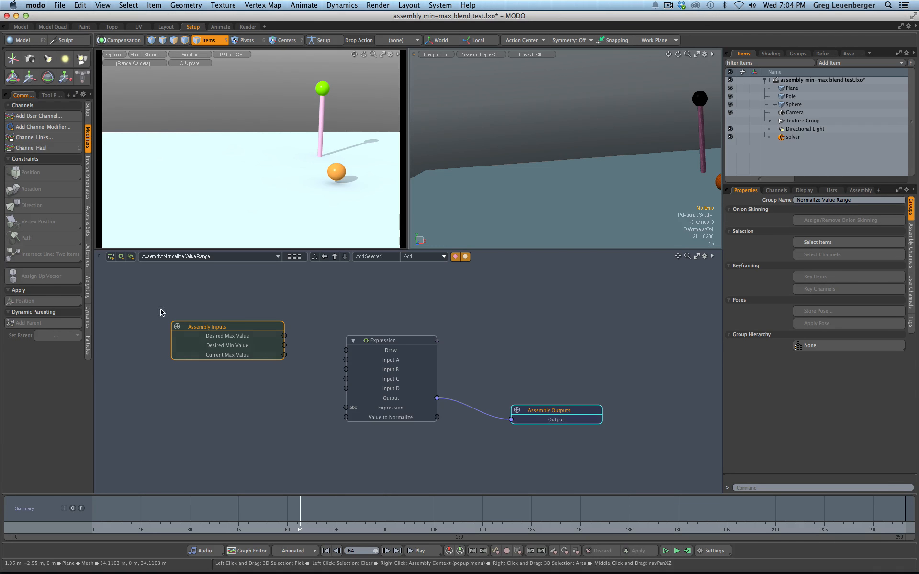
Add a float input channel named Current Min Value to the Assembly Inputs.
left_click(177, 328)
type("Value")
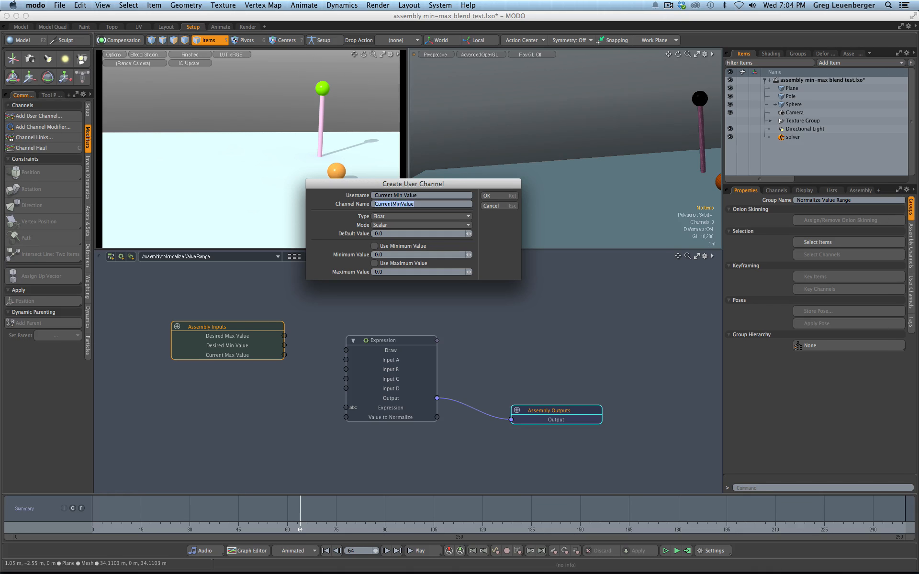
key("Return")
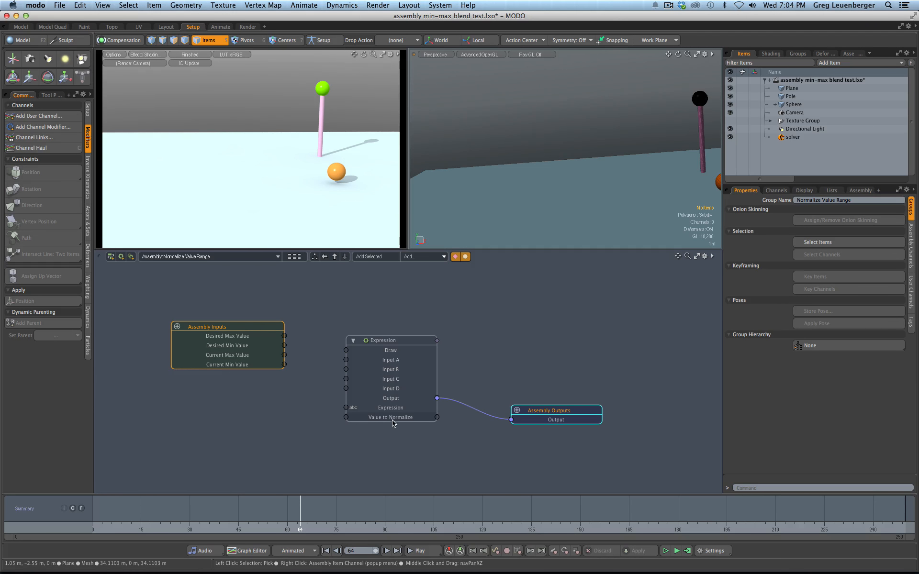
Add a float input channel named Channel to Remap to the Assembly Inputs.
left_click(176, 327)
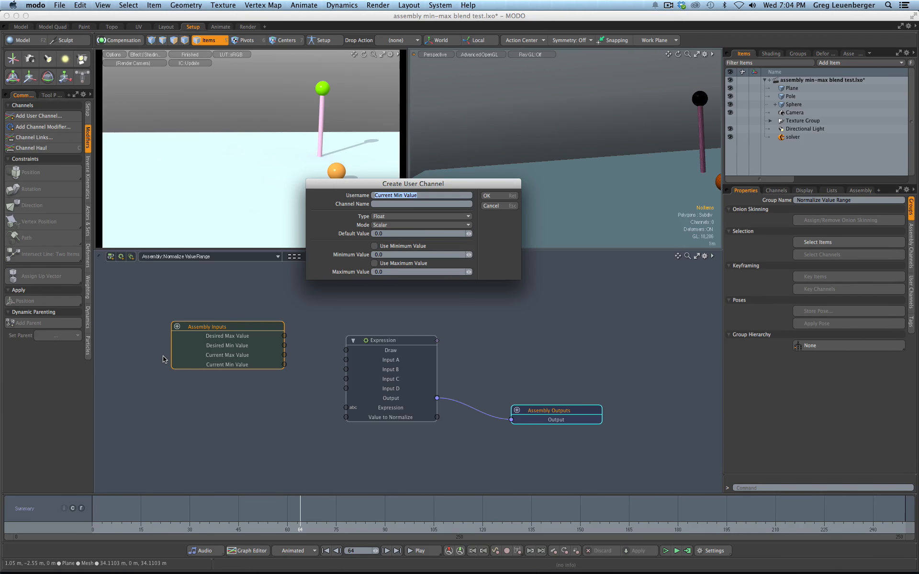
type("Chn")
type("nnel to Remap")
key("Tab")
left_click(493, 196)
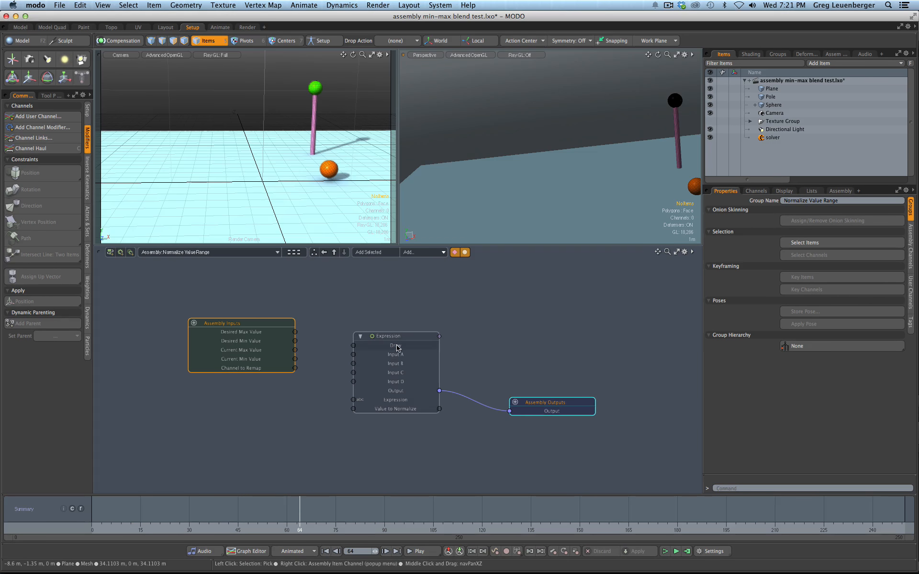
Set Input A and Input C of the Expression node to 0.
left_click(397, 341)
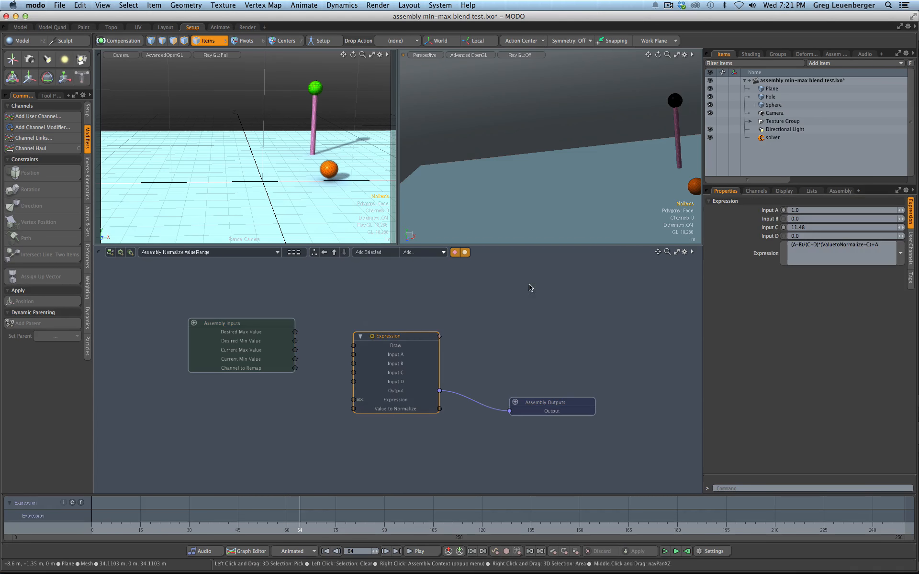
left_click(823, 209)
type("0")
key("Tab")
key("Tab")
type("0")
key("Return")
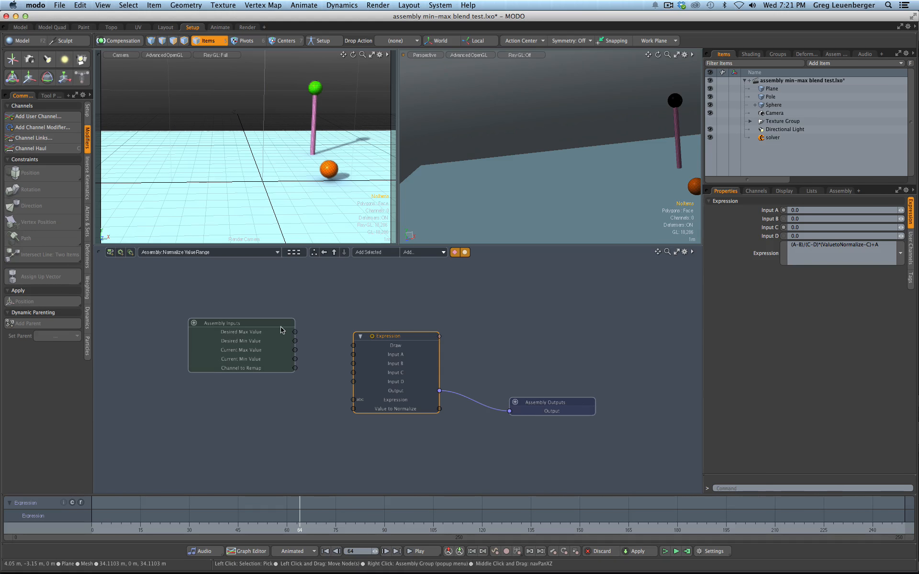
Link Desired Max, Desired Min, Current Max and Current Min Value to Expression Inputs A, B, C and D, and Channel to Remap to Value to Normalize.
left_click_drag(294, 331, 353, 355)
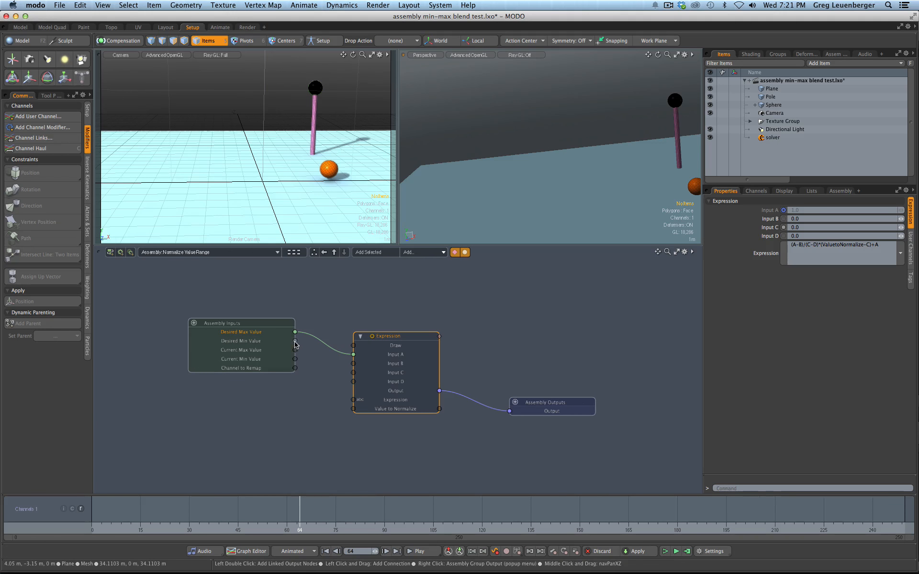
left_click_drag(295, 341, 354, 363)
left_click_drag(296, 350, 353, 372)
left_click_drag(295, 359, 353, 381)
left_click_drag(295, 368, 353, 409)
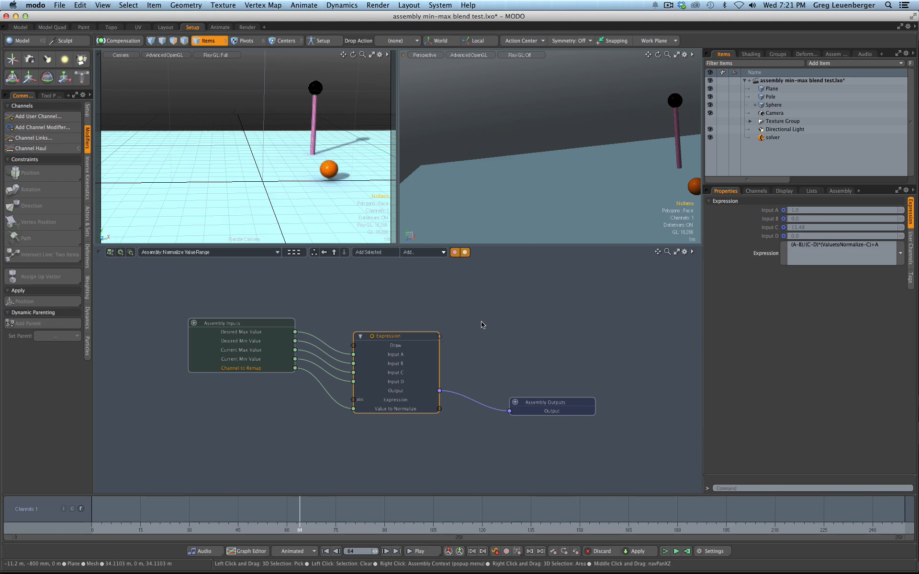
Return to the main workspace, change the camera viewport to a render Preview and scrub the timeline to frame 50.
left_click(334, 253)
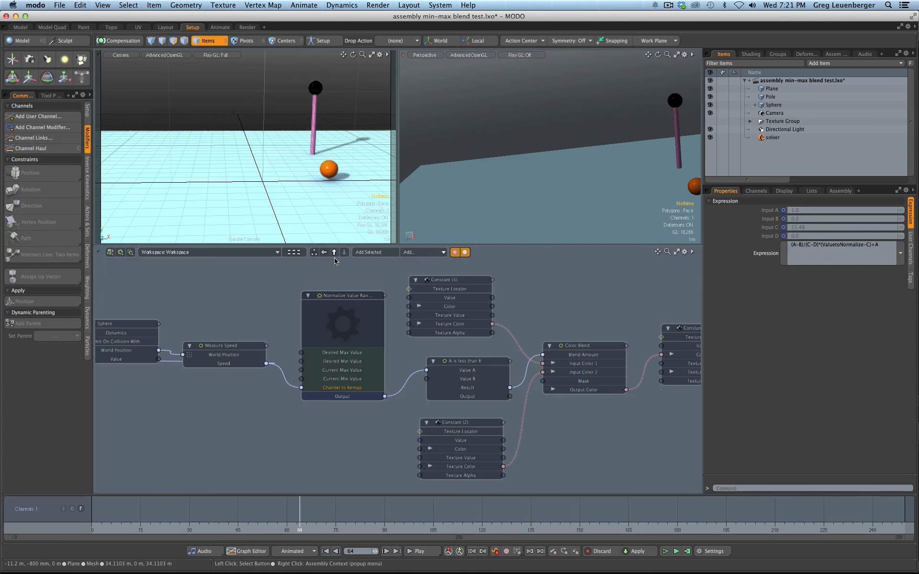
left_click_drag(400, 342, 389, 354, "ctrl+alt")
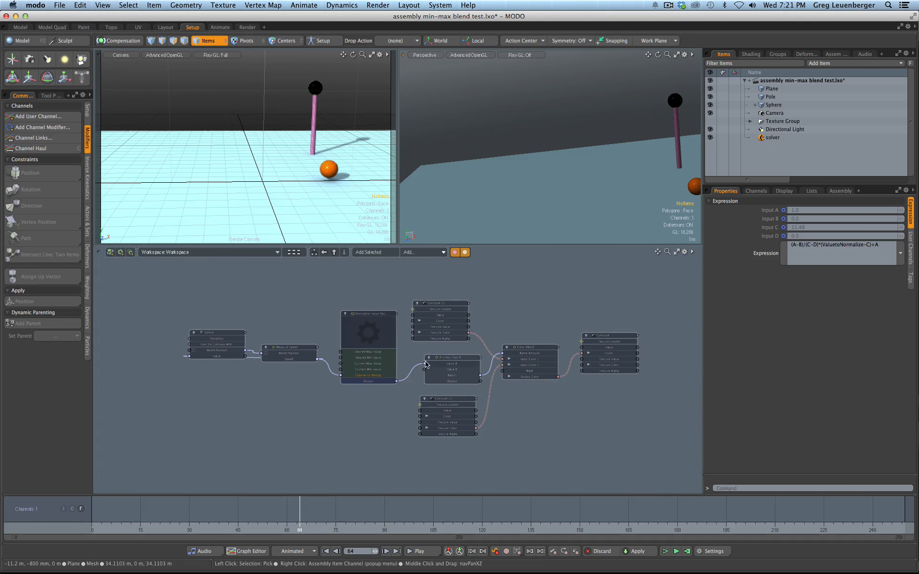
left_click_drag(254, 533, 92, 531)
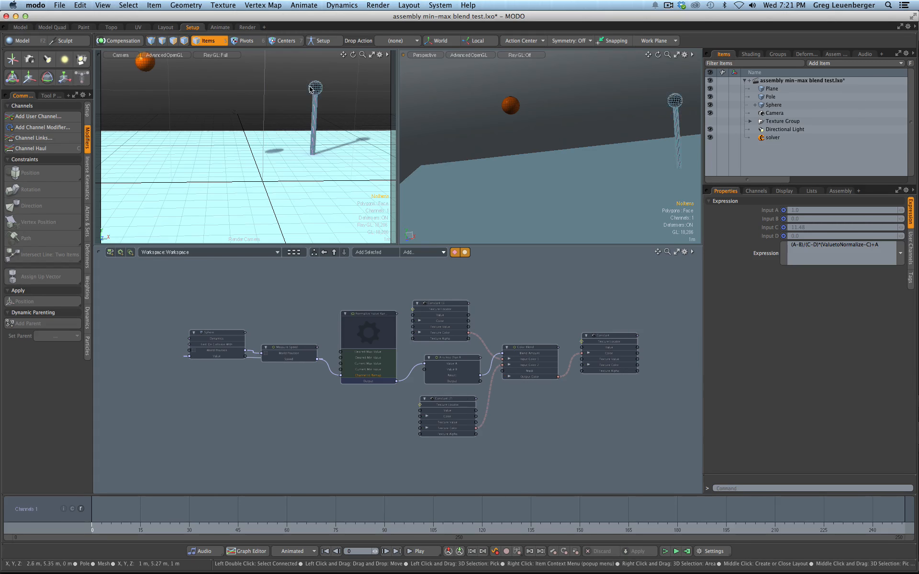
key("ctrl+space")
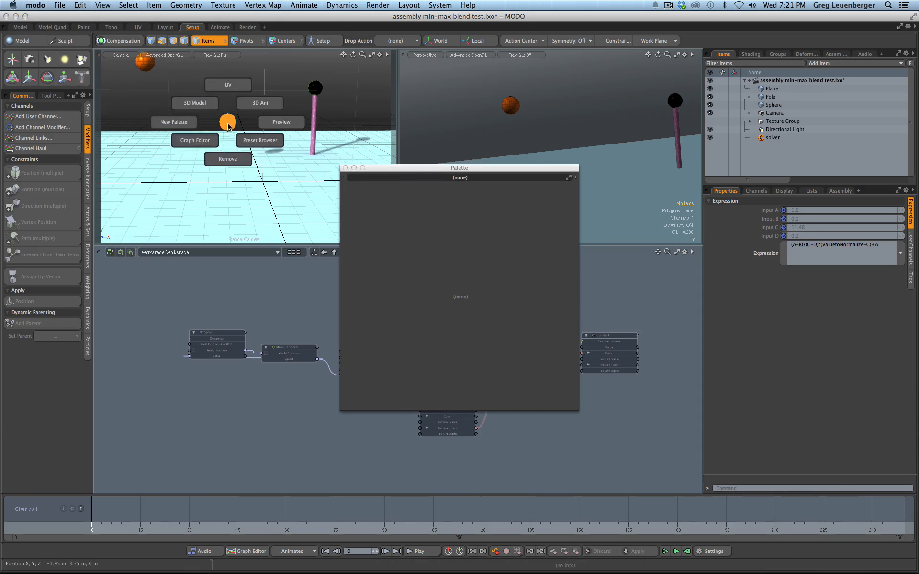
left_click(346, 169)
key("ctrl+space")
left_click(335, 149)
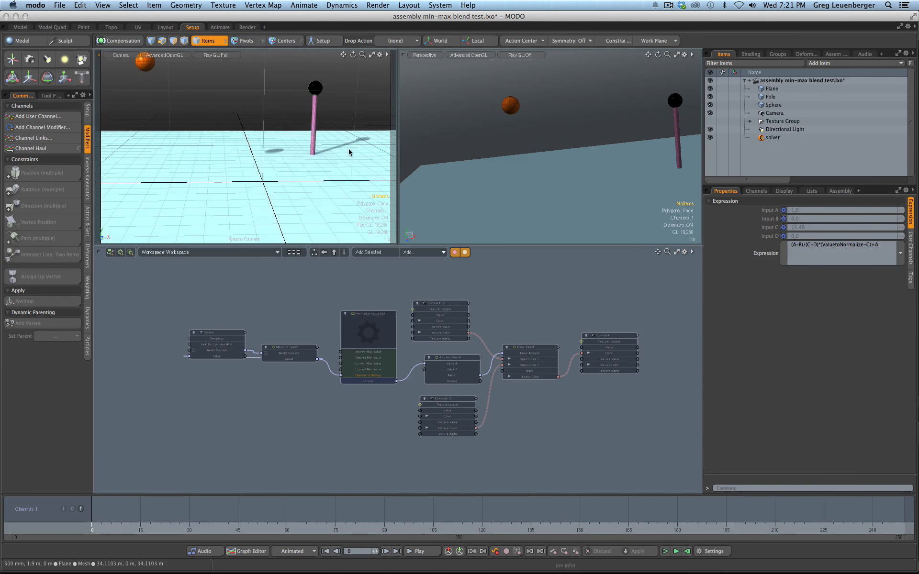
left_click_drag(101, 530, 258, 525)
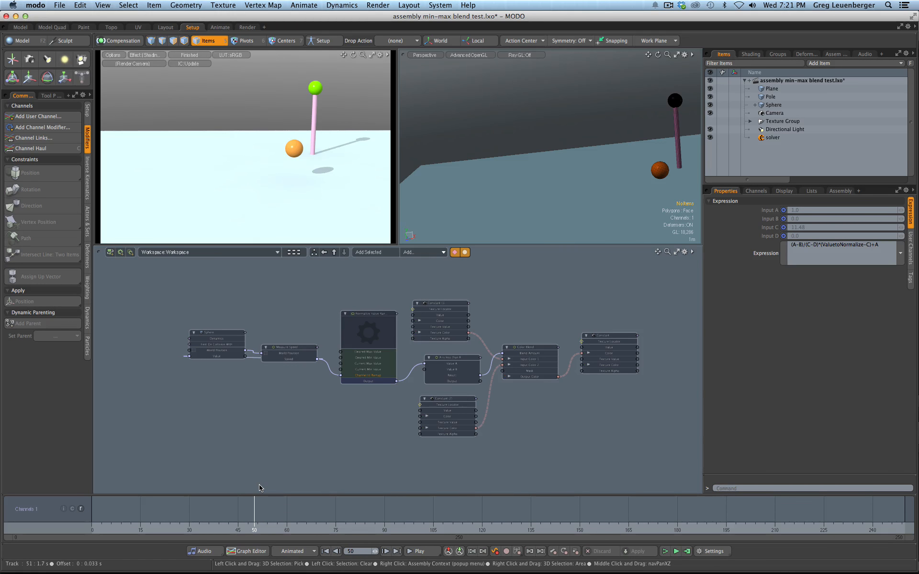
Select the Normalize Value Range assembly, open the Content folder in Finder and check its parent folder path.
left_click_drag(359, 335, 343, 381, "ctrl+alt")
left_click(343, 382)
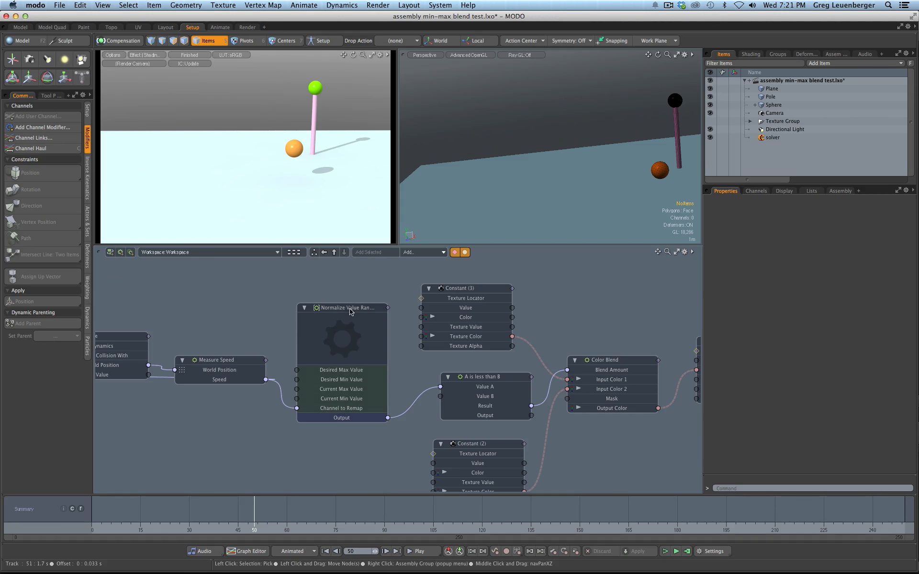
left_click(335, 418)
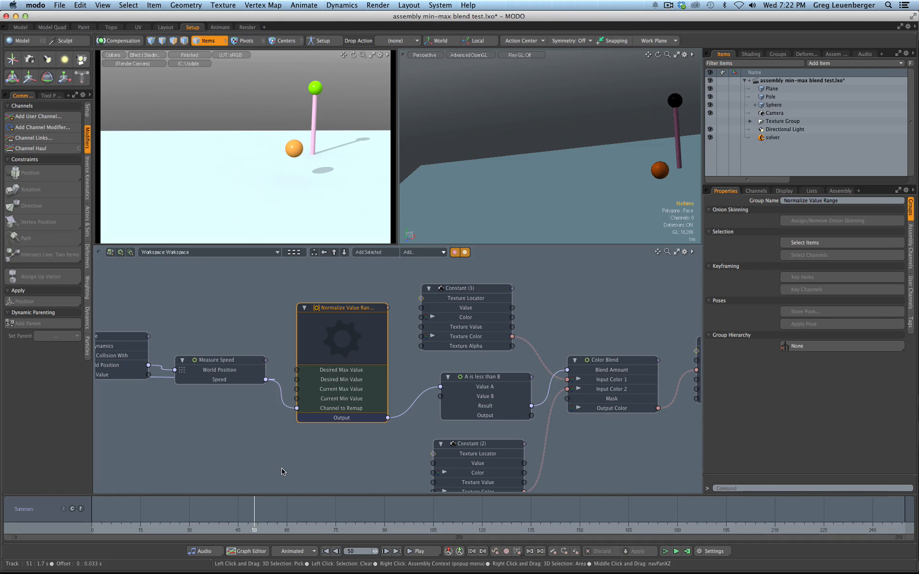
left_click(439, 5)
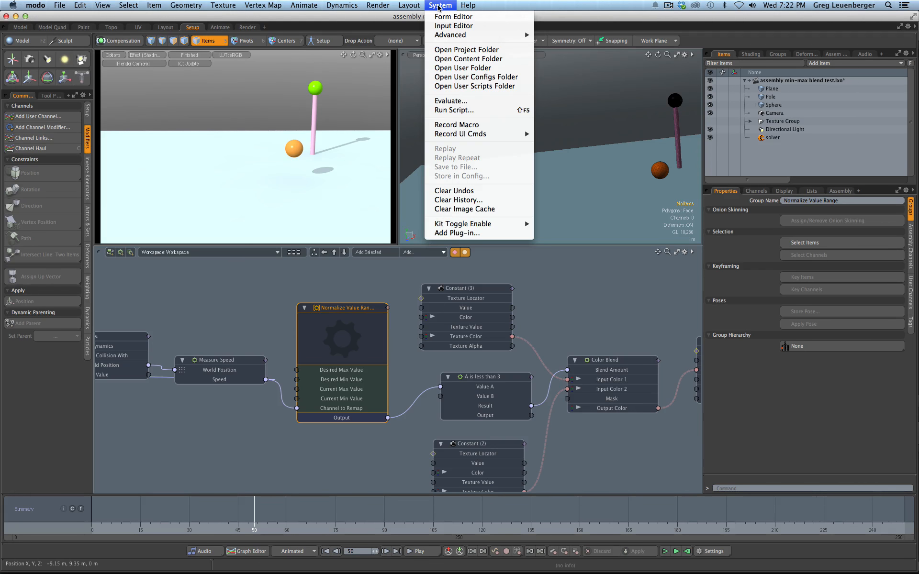
left_click(479, 59)
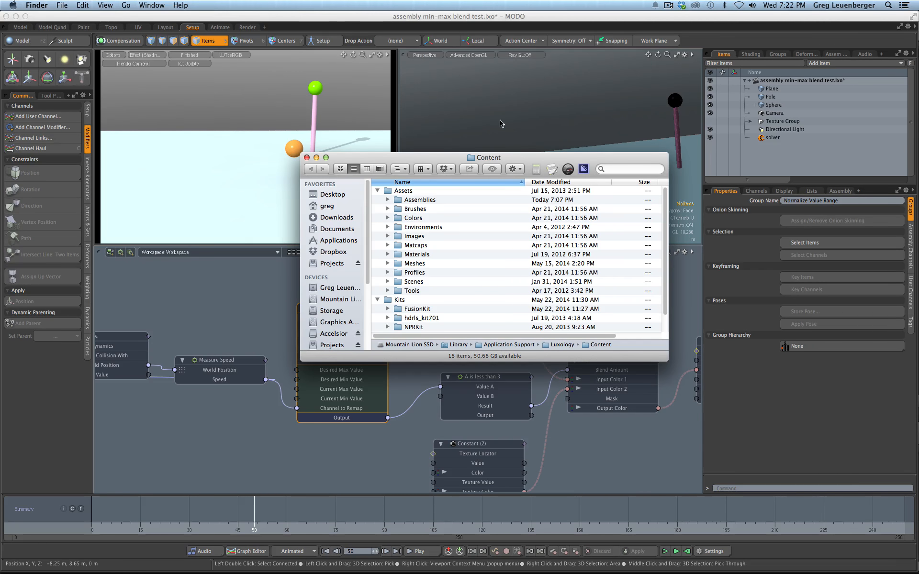
left_click(488, 158, "super")
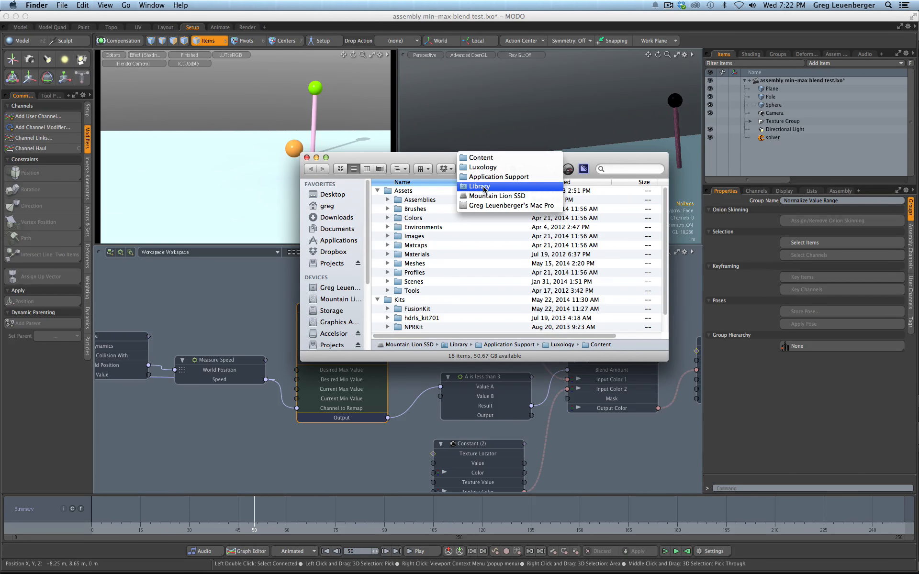
left_click(413, 162)
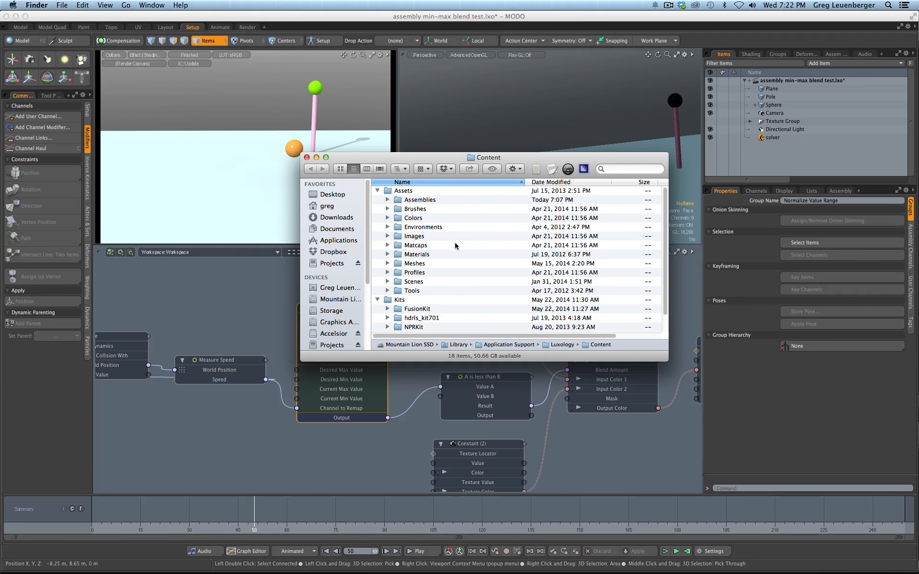
Close the open Finder windows and return to MODO.
left_click(307, 158)
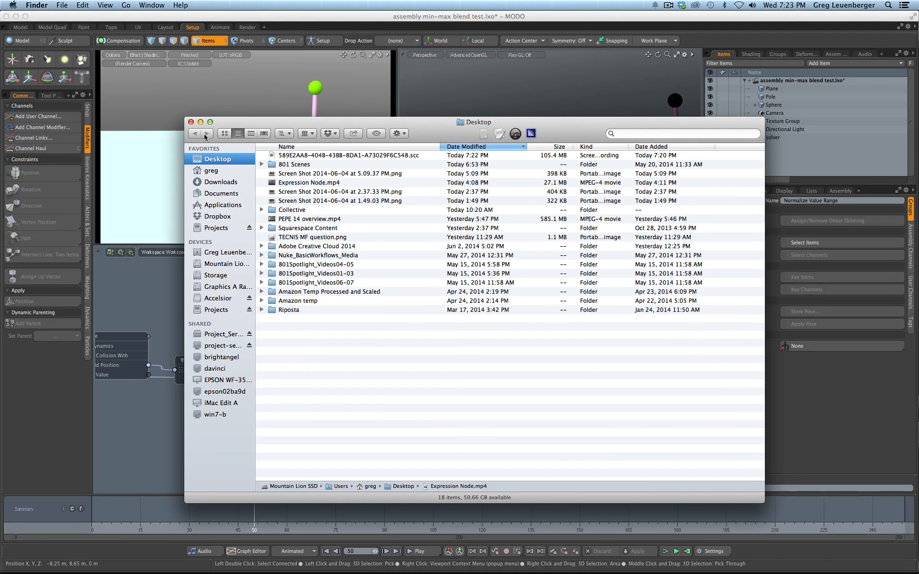
left_click(190, 122)
left_click(283, 135)
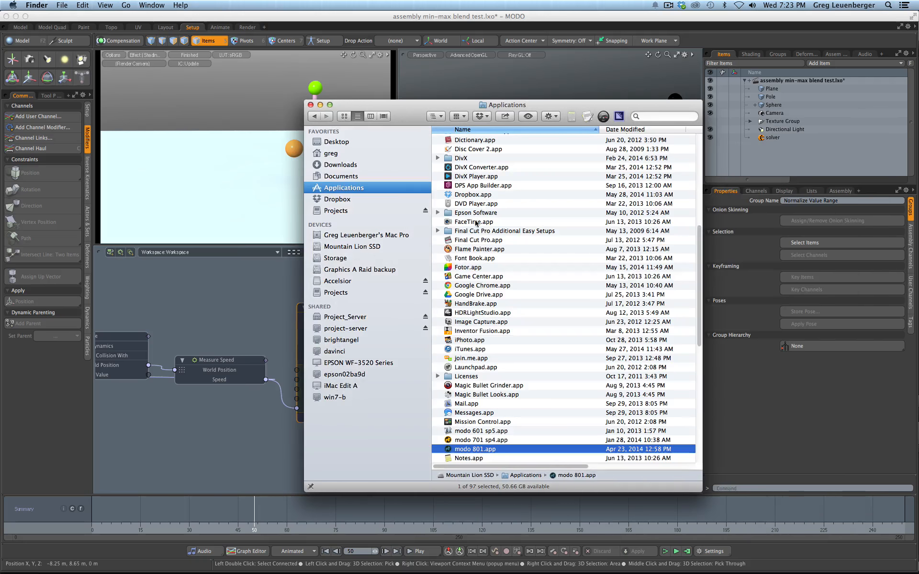
left_click(255, 297)
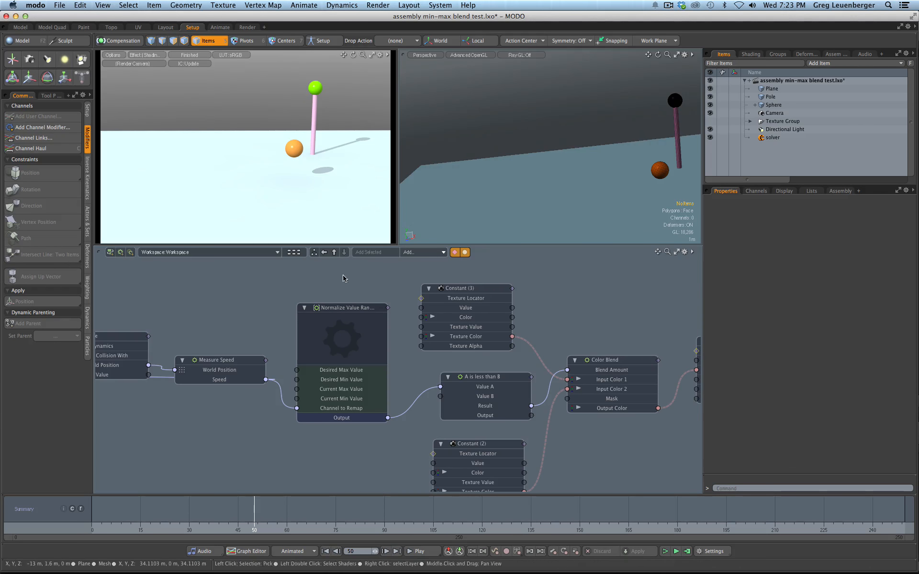
Examine the inside of the Normalize Value Range assembly and the assembly hierarchy, and go back to the main workspace.
left_click(343, 310)
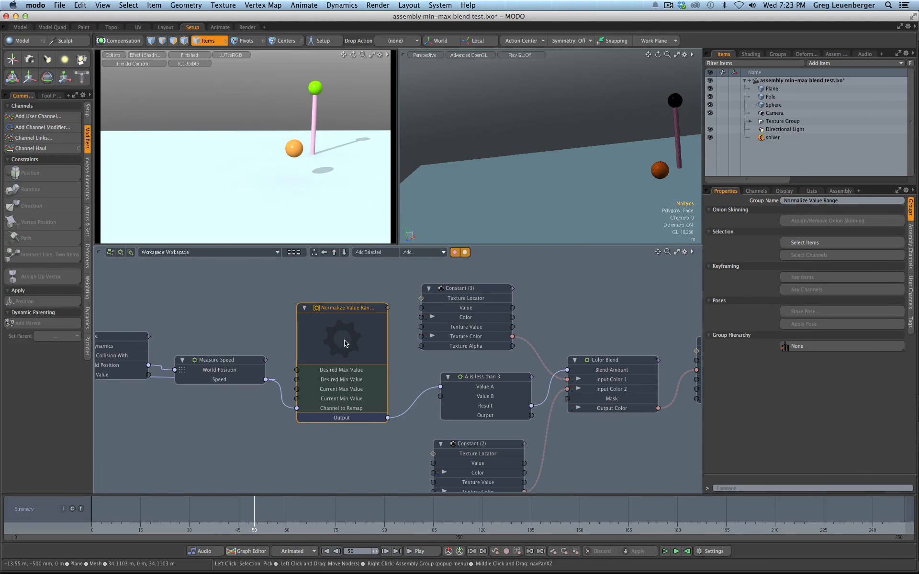
double_click(348, 357)
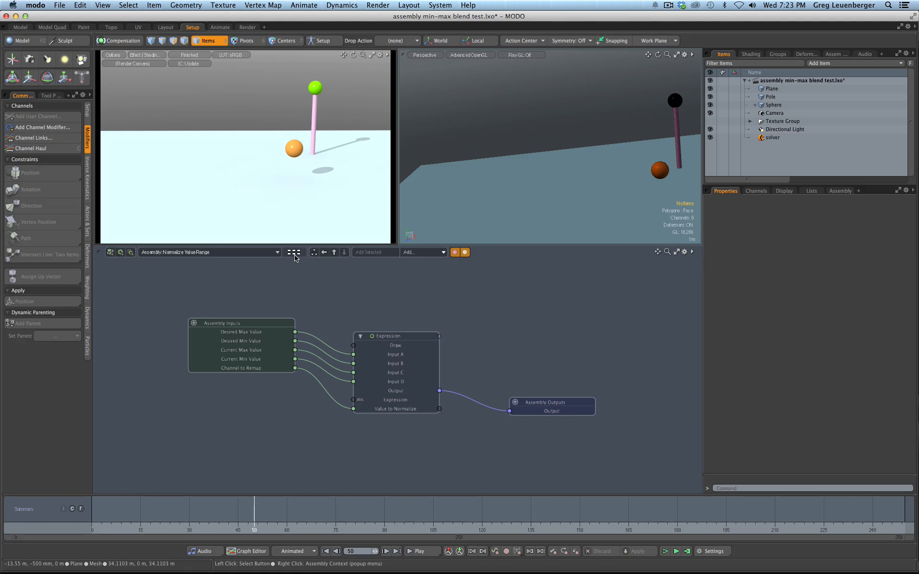
left_click(314, 254)
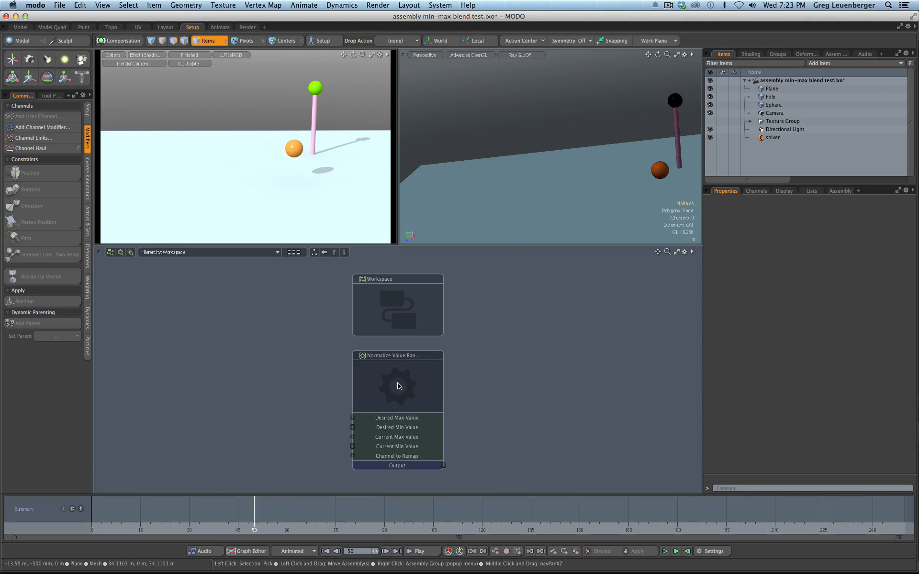
double_click(397, 315)
Save the Normalize Value Range assembly as ReMap Value Range.lxp in the Custom folder under Assemblies, replacing the existing file.
left_click(354, 331)
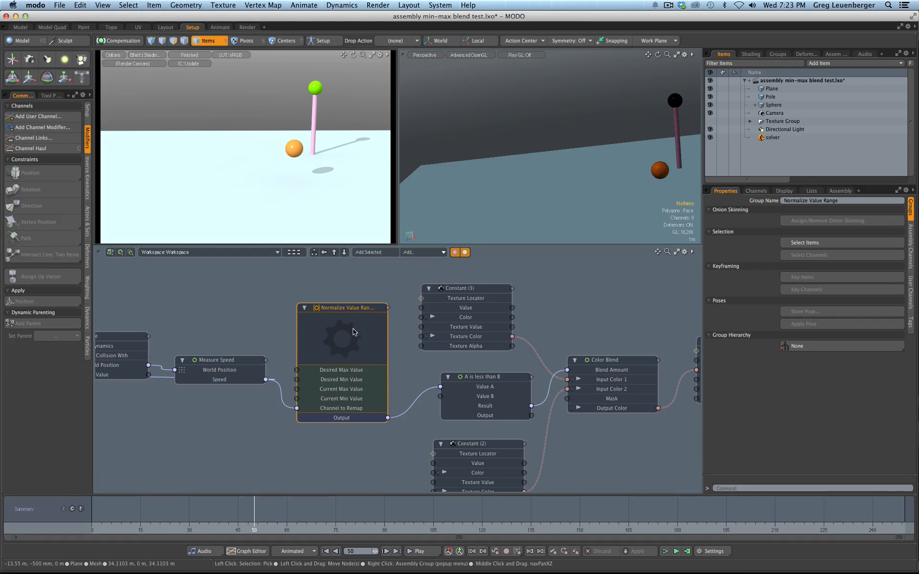
left_click(59, 5)
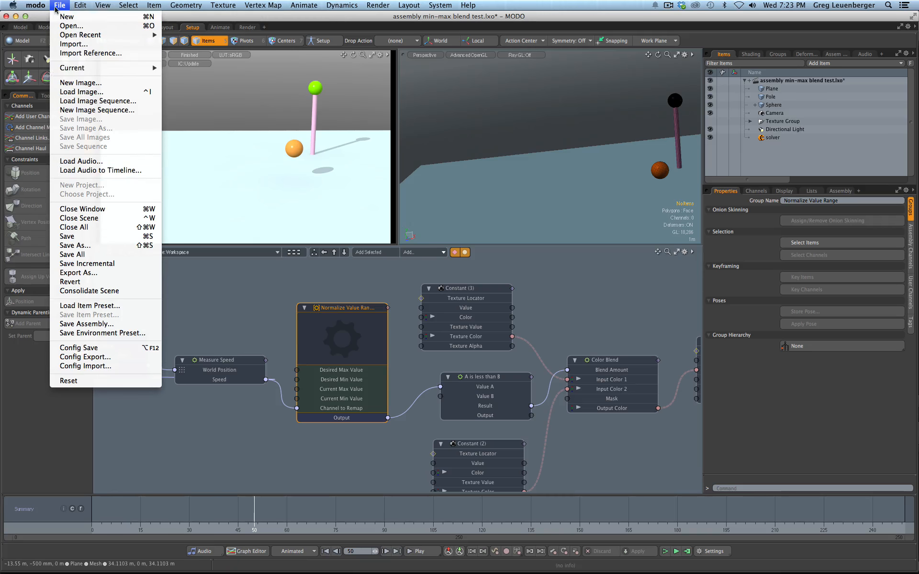
left_click(97, 325)
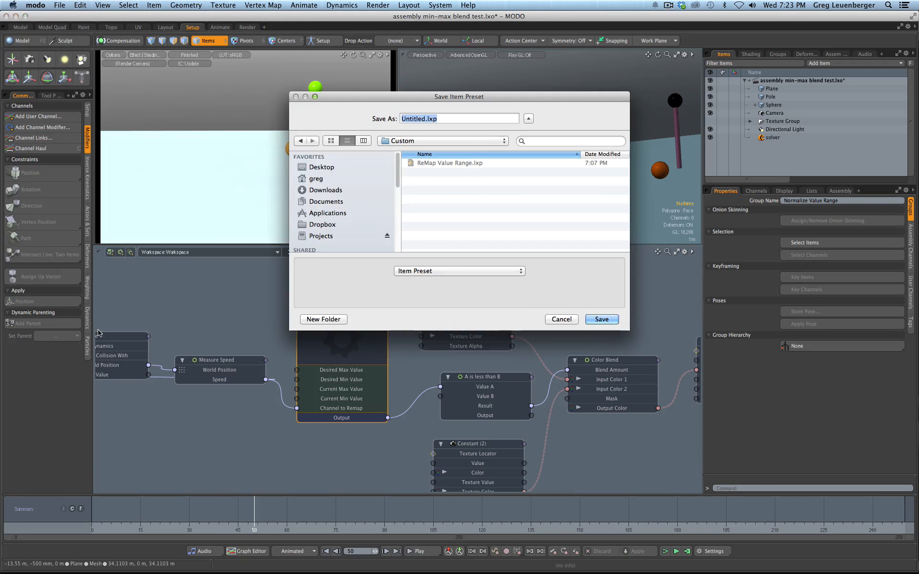
left_click(425, 141)
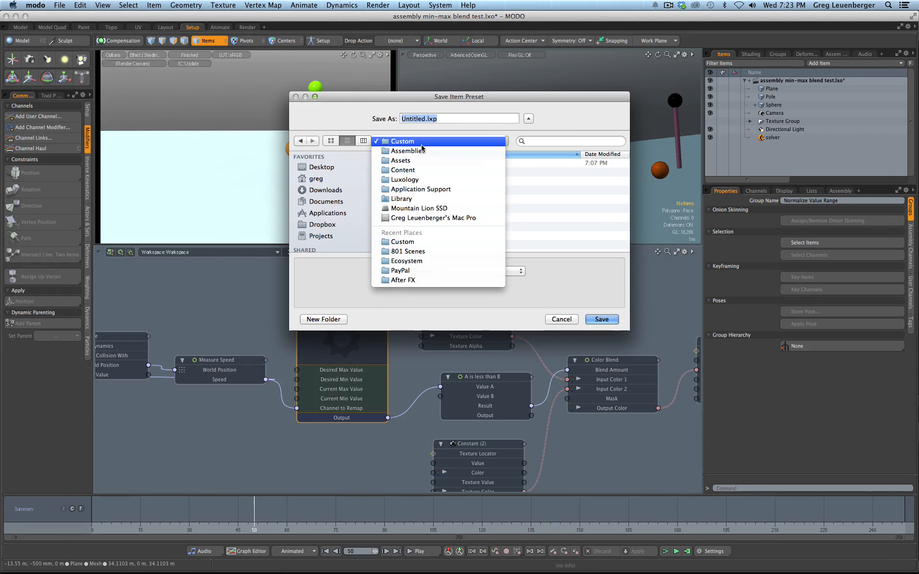
left_click(426, 151)
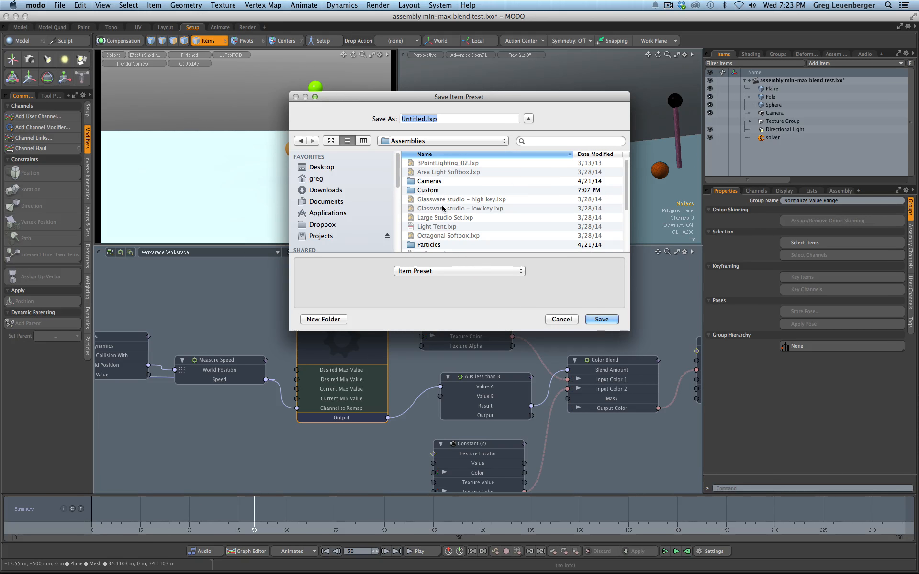
double_click(431, 190)
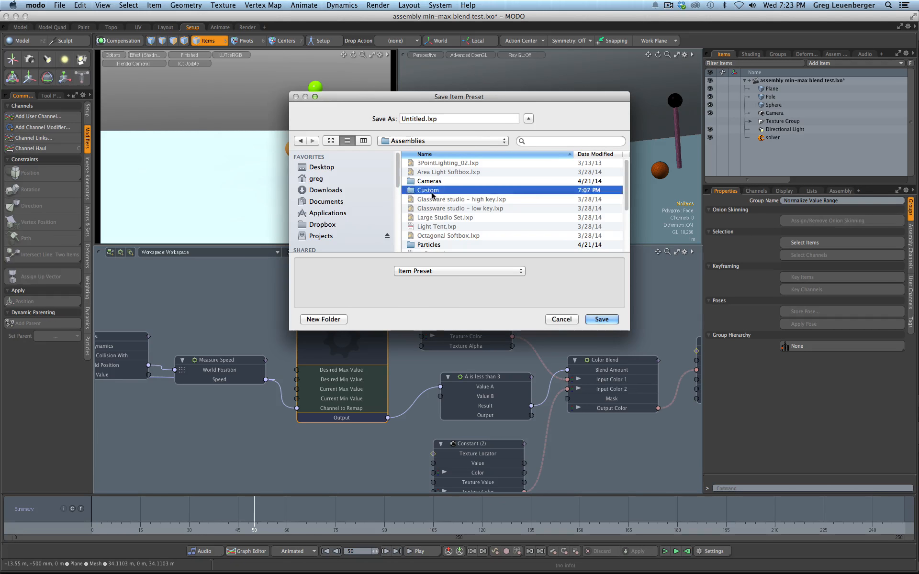
left_click(436, 163)
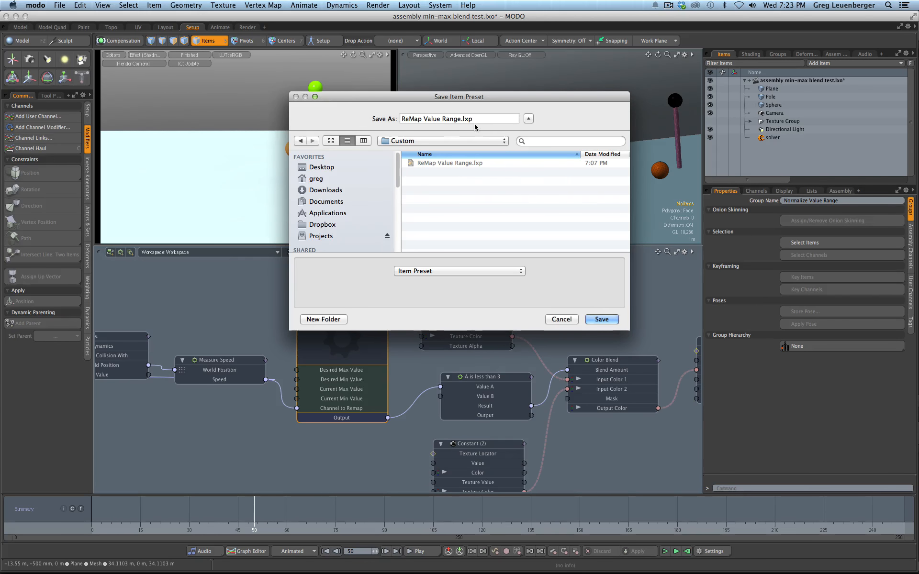
left_click(597, 321)
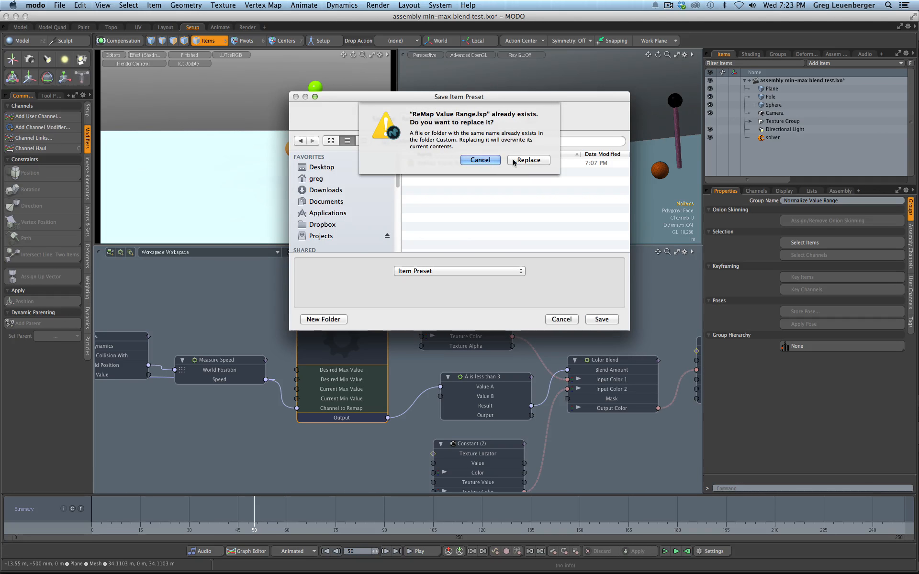
left_click(528, 157)
left_click(533, 229)
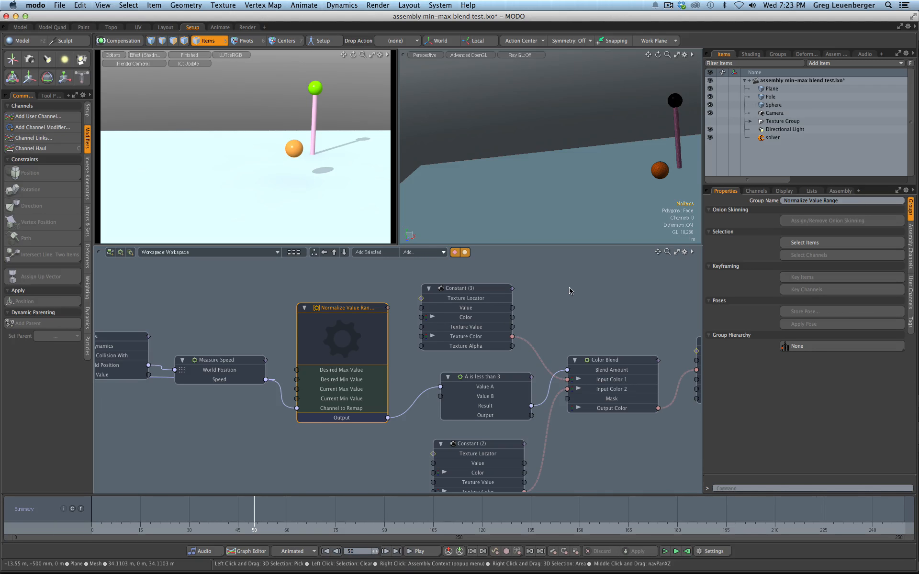
Create a new scene and arrange a single, enlarged perspective viewport above the schematic.
key("super+n")
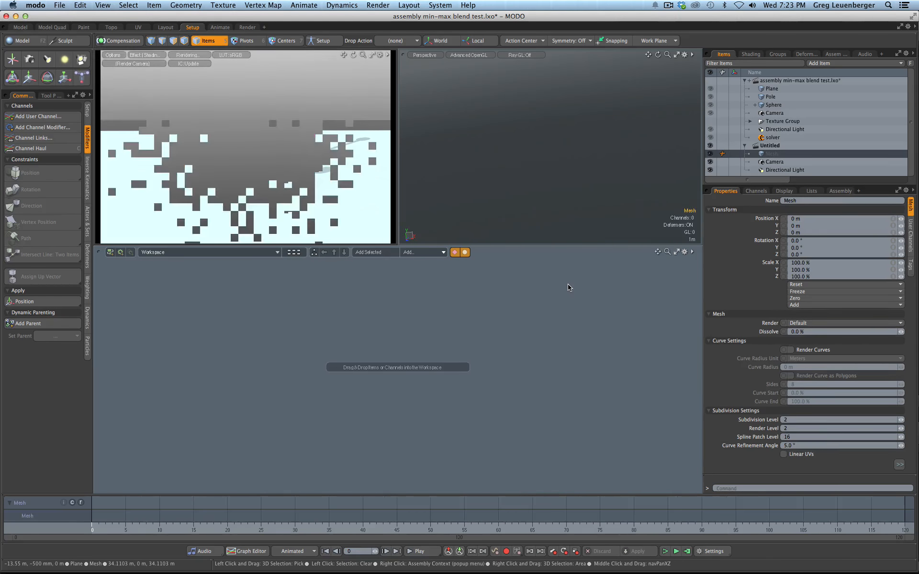
key("ctrl+3")
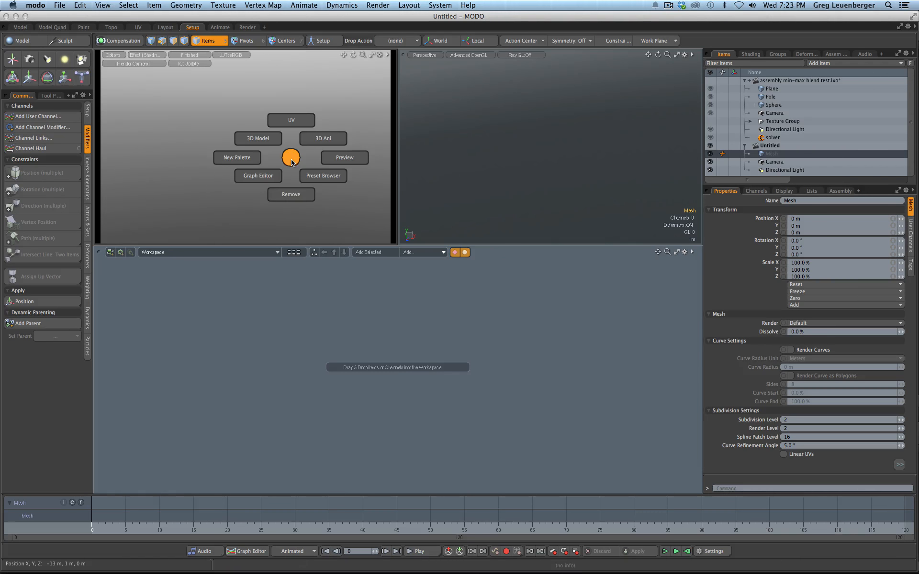
left_click(291, 201)
key("ctrl+3")
key("ctrl+space")
key("ctrl+2")
left_click(433, 186)
left_click_drag(429, 187, 428, 150, "ctrl+alt")
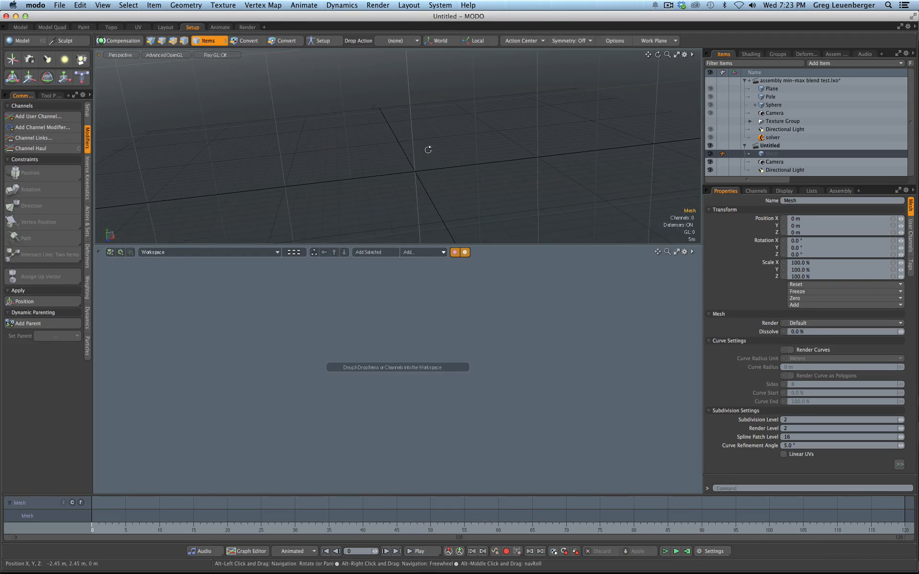
left_click(435, 240)
left_click_drag(436, 244, 437, 307)
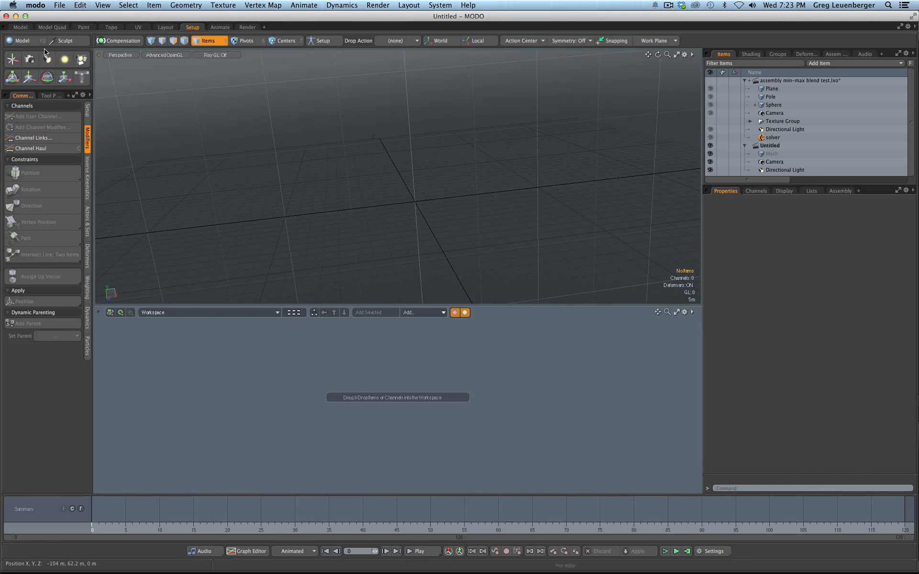
Add a cube and a sphere as new mesh items and fit the view to them.
key("F2")
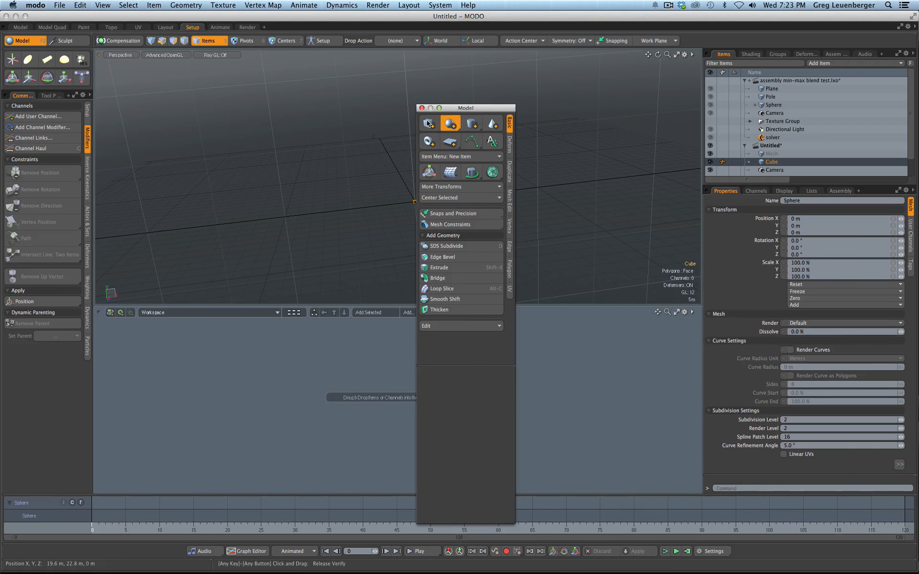
left_click(450, 123)
key("a")
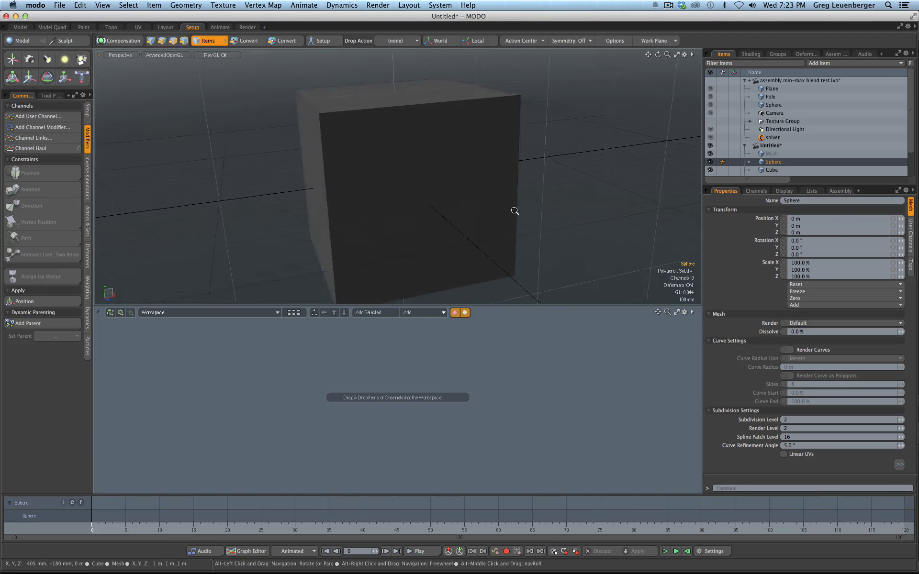
Keyframe the cube's position at frame 0 and set its Z position to 16.154 m at frame 100.
left_click(467, 218)
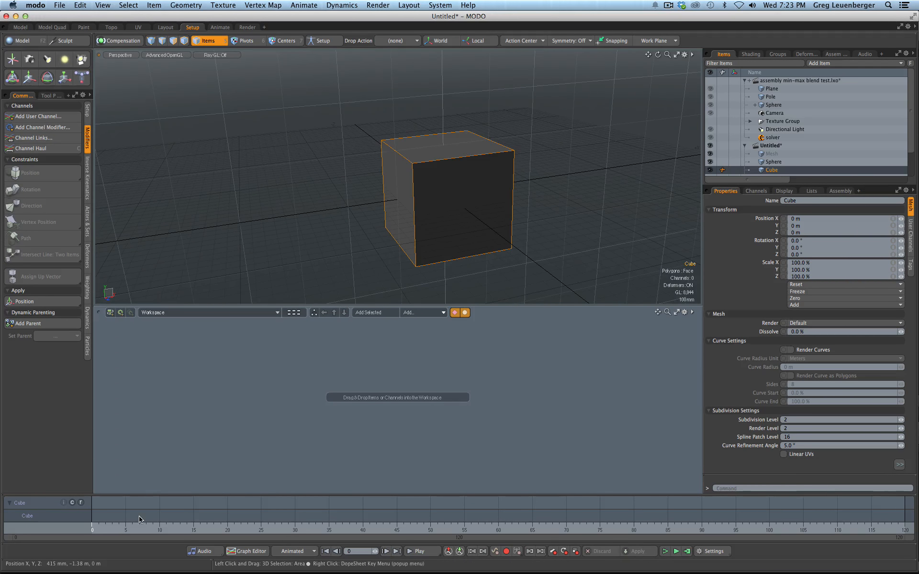
key("shift+w")
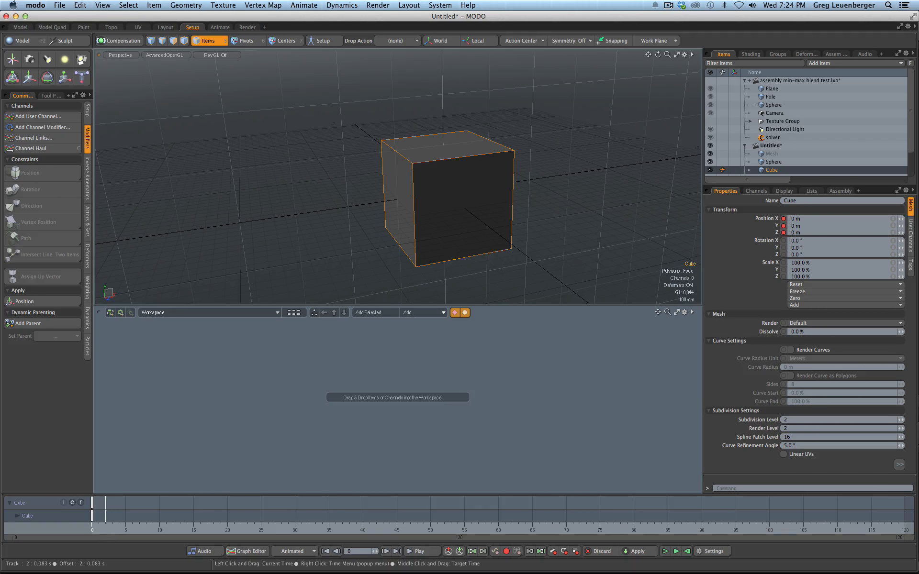
left_click_drag(614, 529, 695, 529)
type("1")
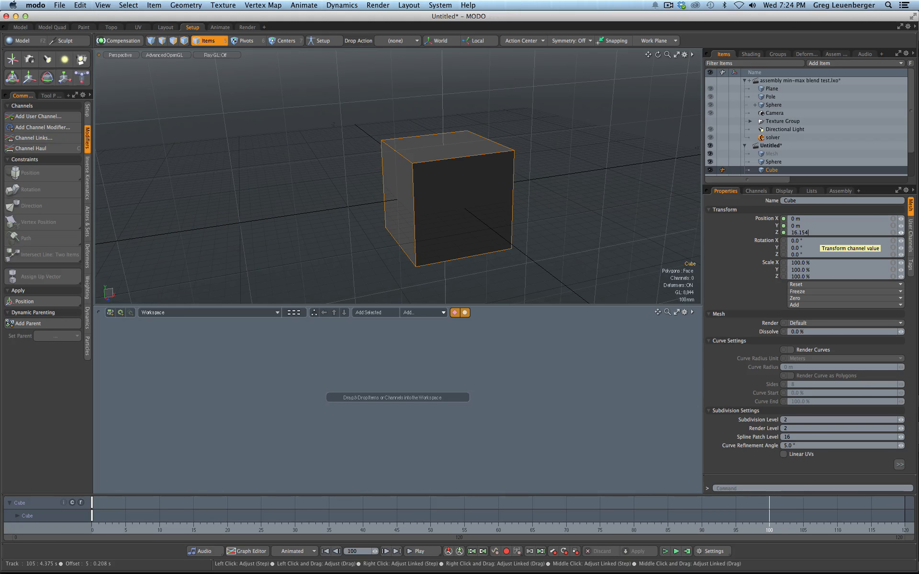
type("6.154")
key("Return")
Add the sphere and cube to the schematic and spread their nodes apart, with the cube on the input side.
left_click_drag(517, 228, 403, 243, "ctrl+alt")
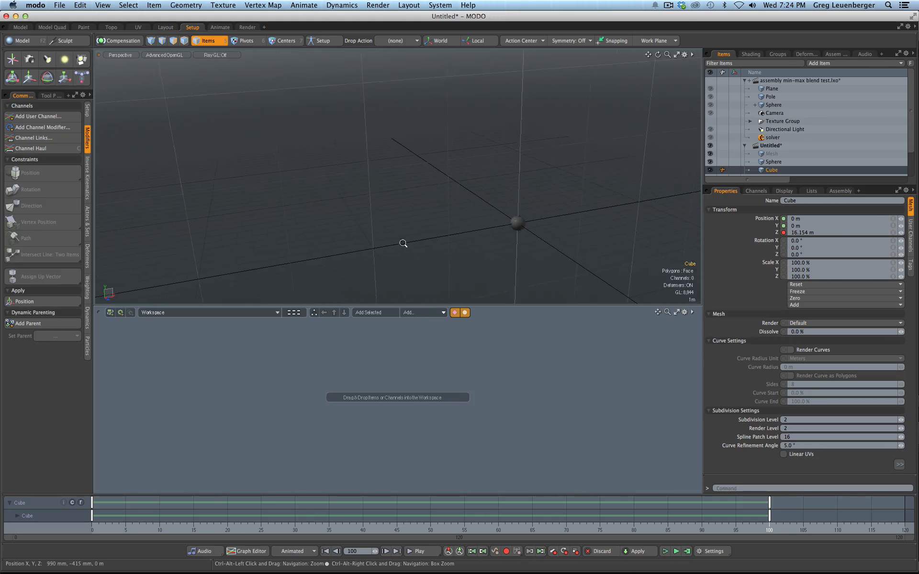
mouse_move(461, 236)
left_mouse_down("alt")
mouse_move(596, 203)
mouse_move(500, 191)
mouse_move(498, 182)
mouse_move(474, 219)
mouse_move(455, 219)
left_mouse_up("alt")
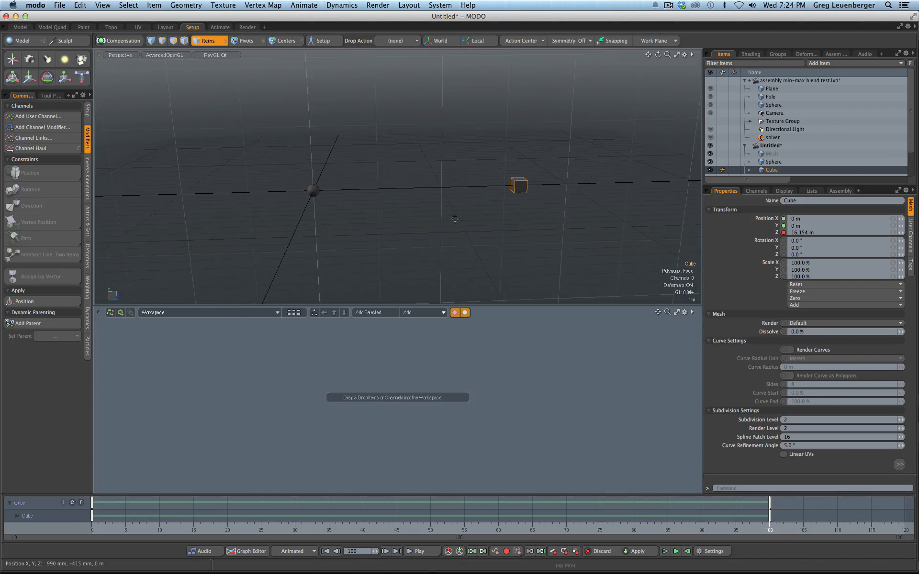
left_click(321, 203)
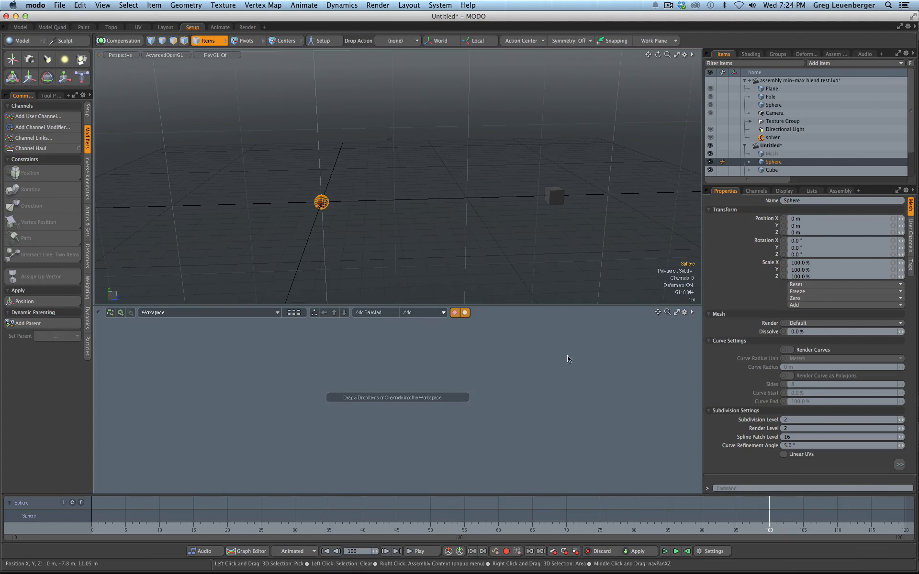
left_click(555, 198, "shift")
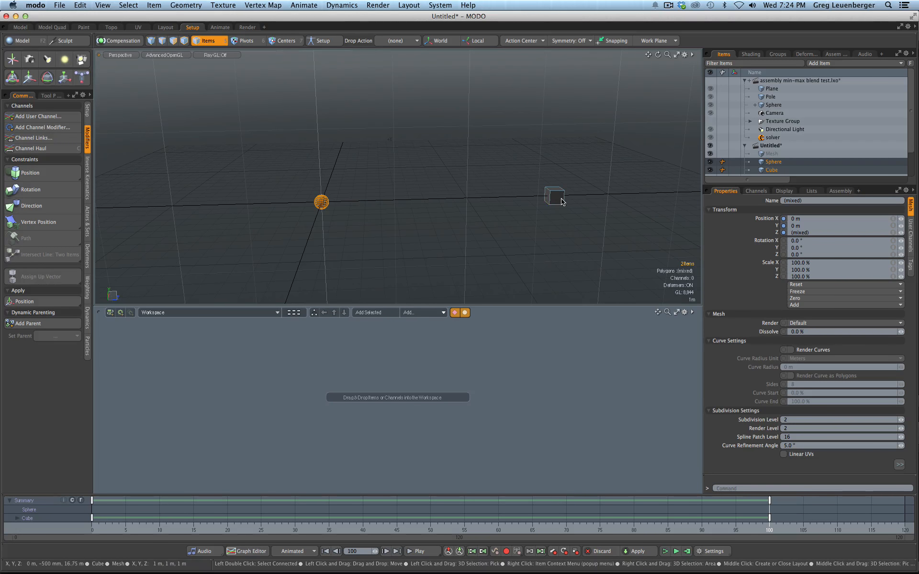
left_click(376, 313)
left_click(357, 359)
left_click_drag(341, 371, 511, 392)
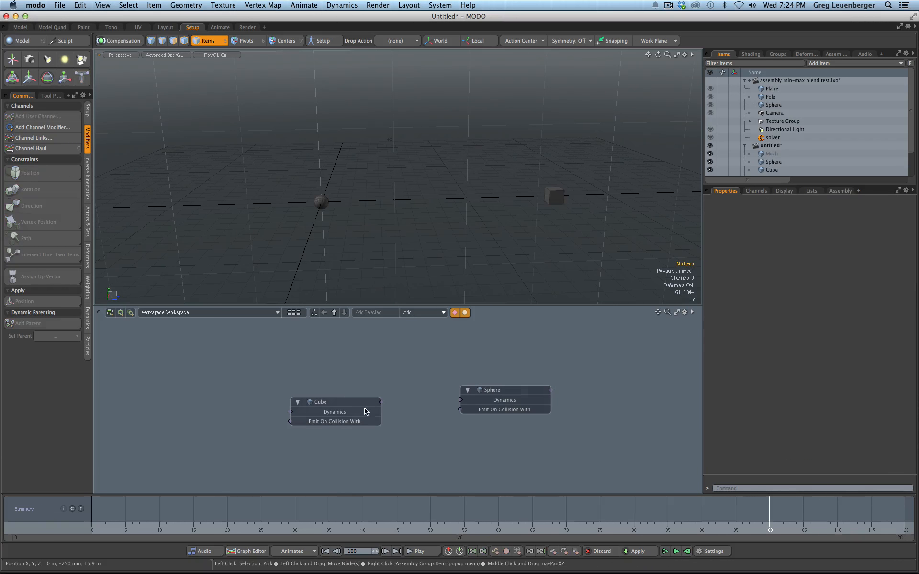
left_click_drag(369, 411, 314, 403)
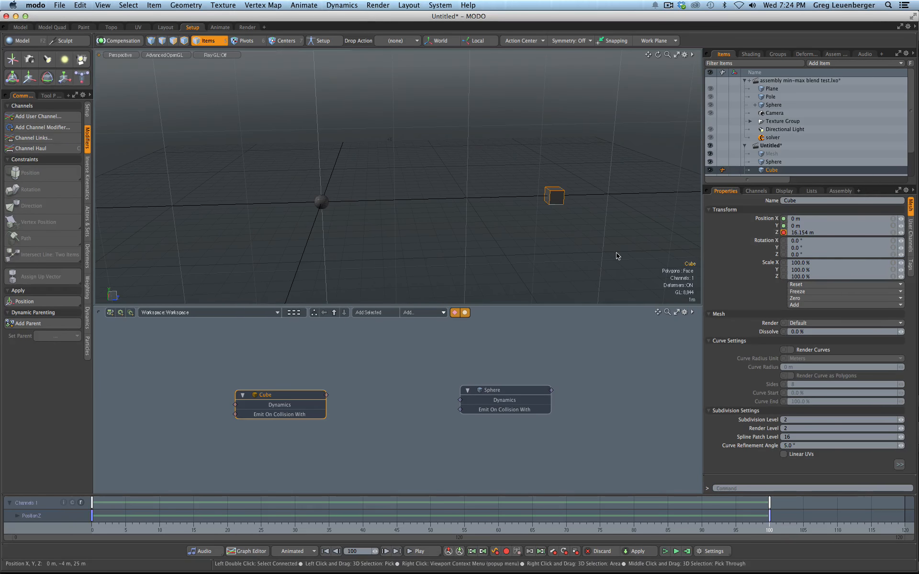
Add the cube's Position Z channel and the sphere's Position Y channel to their schematic nodes.
left_click(369, 314)
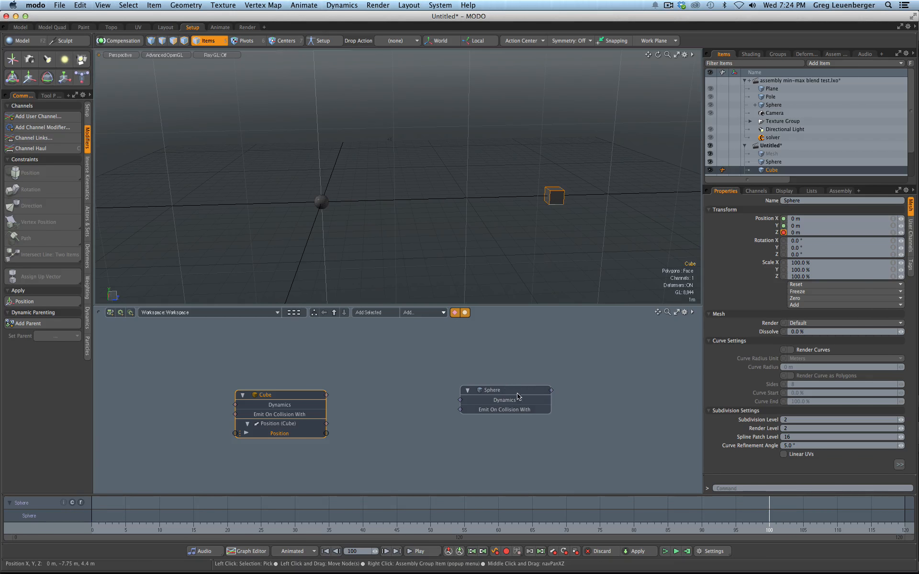
left_click(505, 389)
left_click(771, 226)
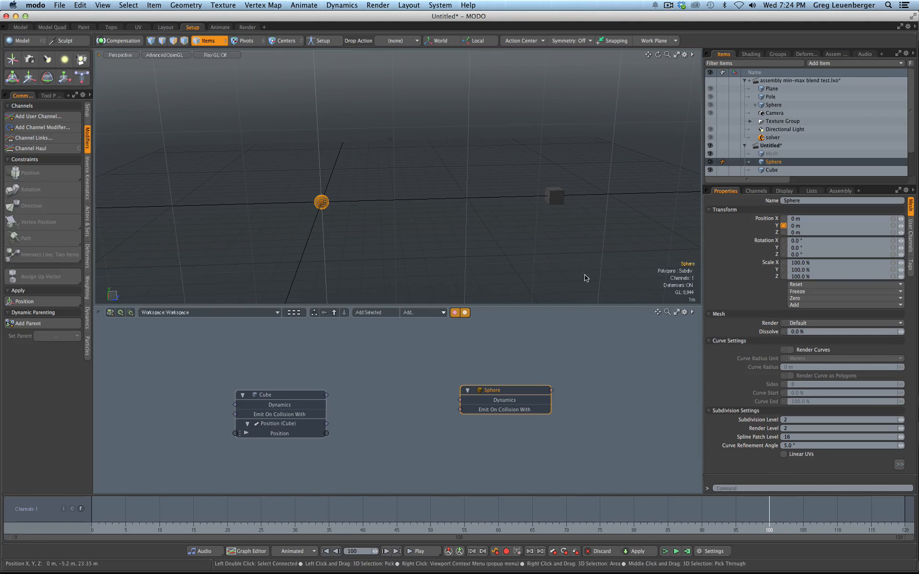
left_click(374, 313)
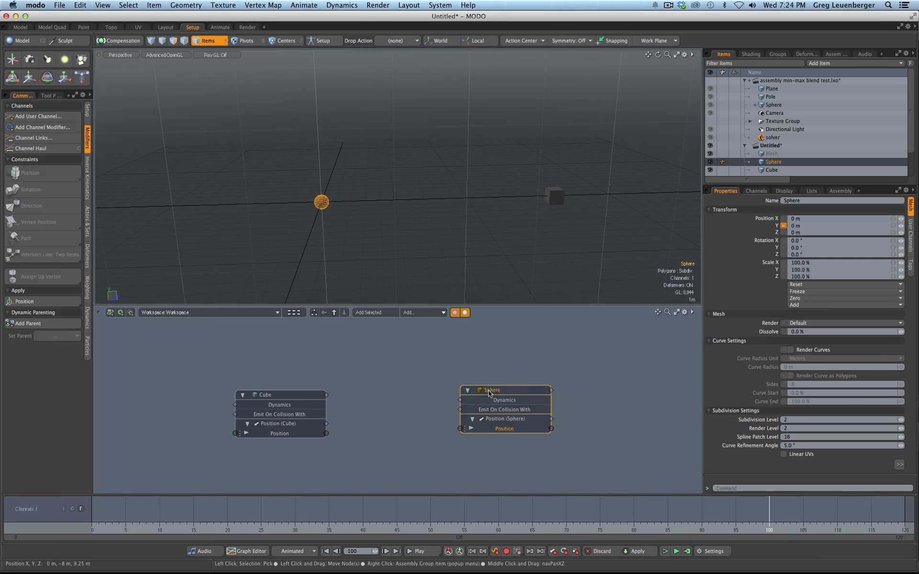
left_click(379, 376)
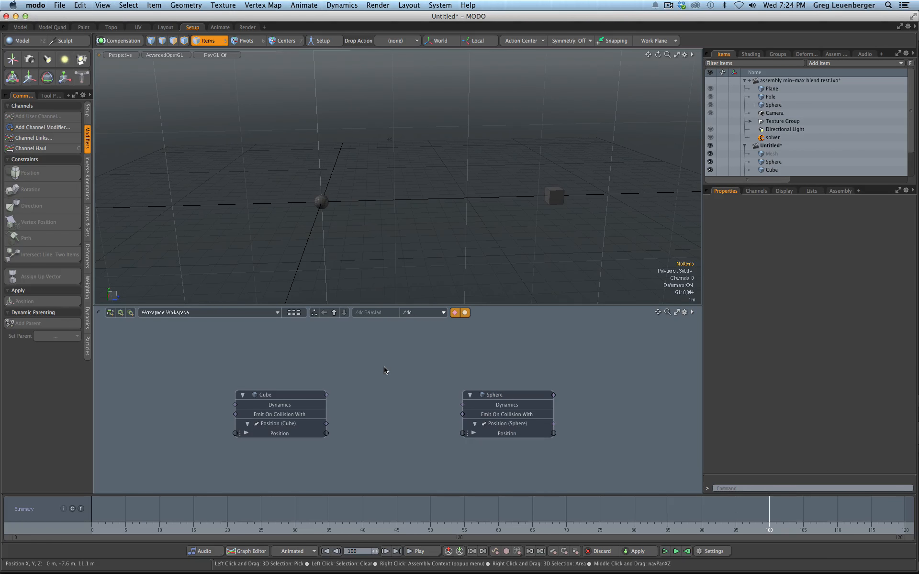
Load the ReMap Value Range.lxp preset into the schematic and arrange the nodes so the assembly sits between cube and sphere.
key("F6")
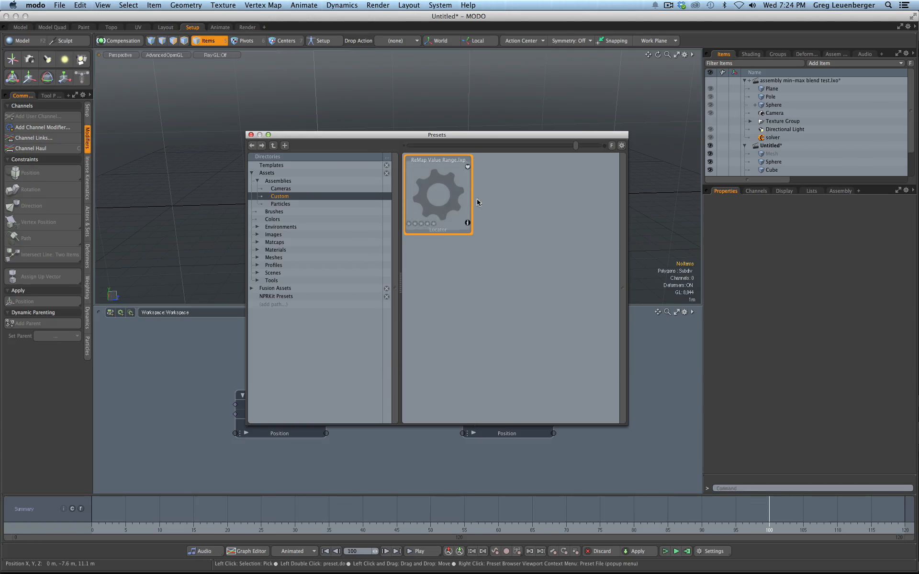
left_click_drag(455, 211, 398, 348)
left_click(251, 135)
left_click_drag(501, 398, 529, 403)
left_click_drag(326, 395, 263, 399)
left_click_drag(536, 411, 543, 413)
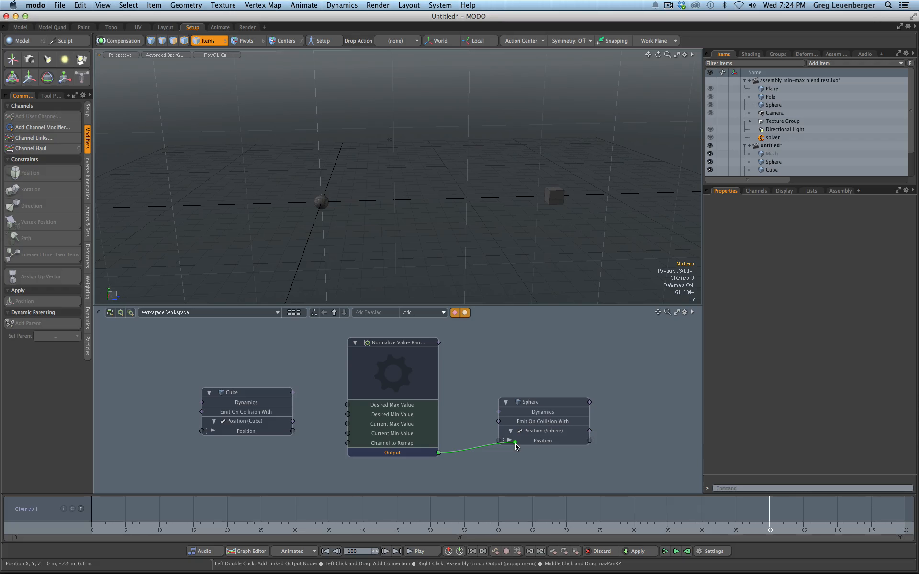
Link the cube's Position Z channel to the assembly's Channel to Remap input.
left_click_drag(516, 447, 514, 444)
left_click_drag(291, 431, 315, 452)
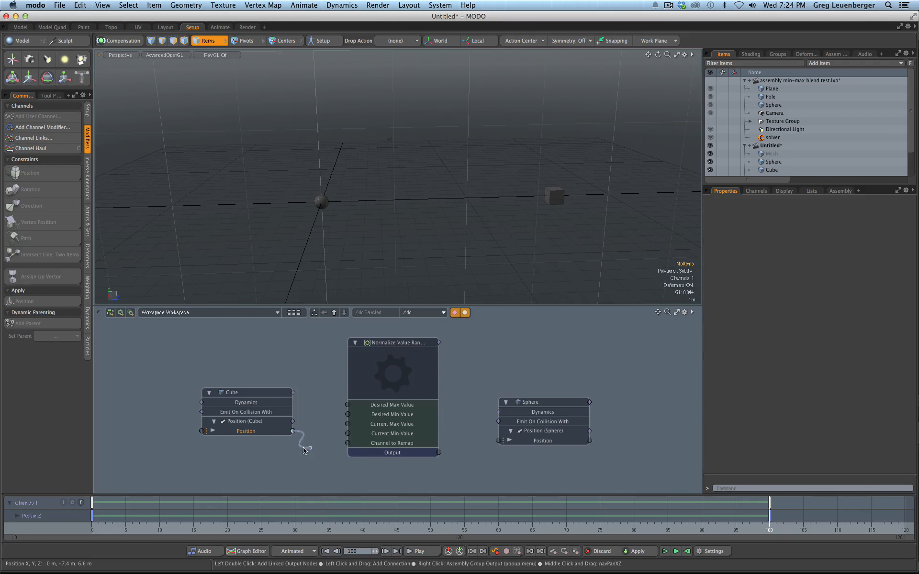
left_click_drag(378, 445, 378, 444)
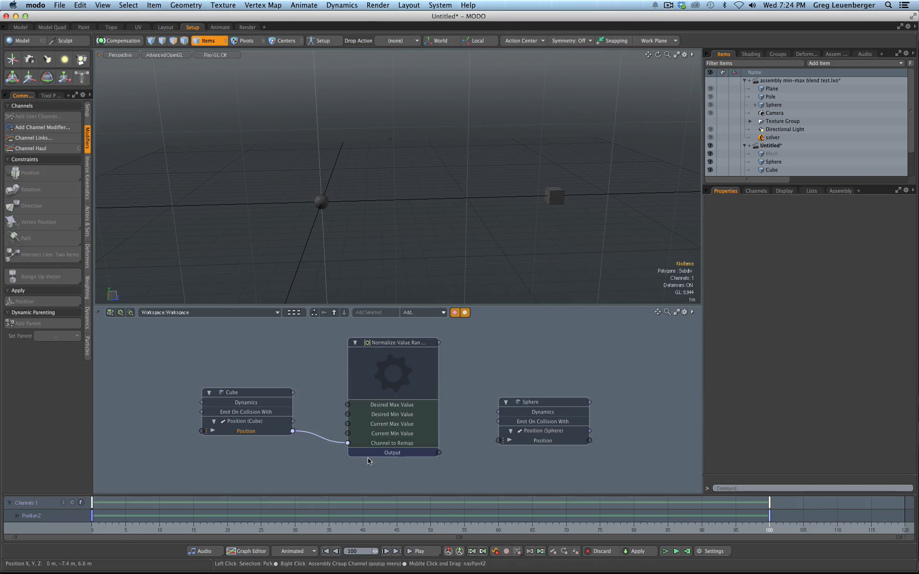
Set the Normalize Value Range assembly's Desired Max Value to 7.54 and Desired Min Value to 3.5.
left_click_drag(385, 348, 388, 350)
left_click(387, 350)
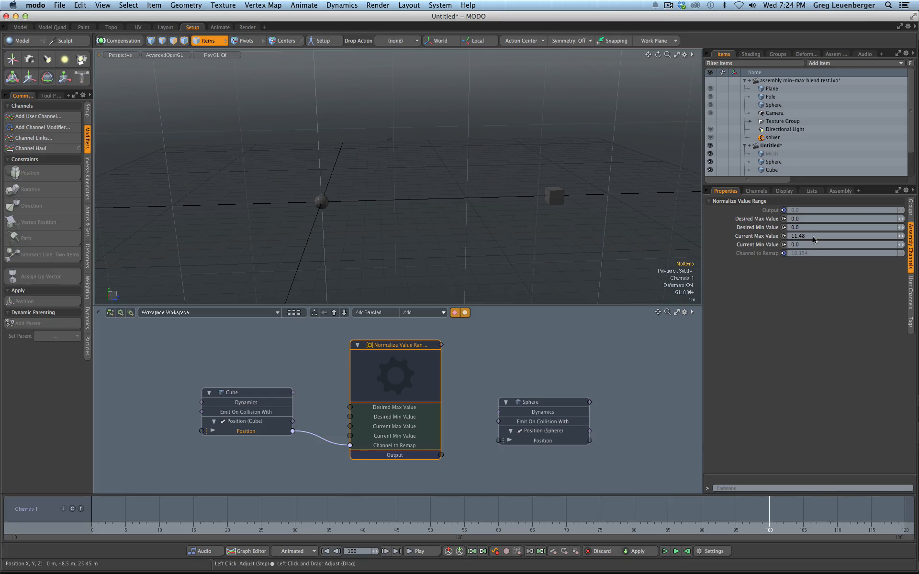
key("Return")
left_click(799, 220)
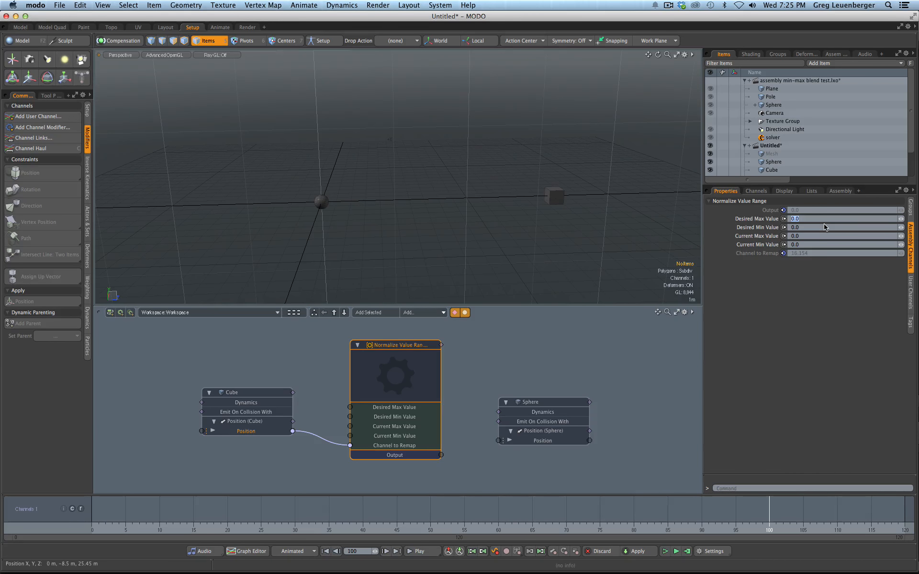
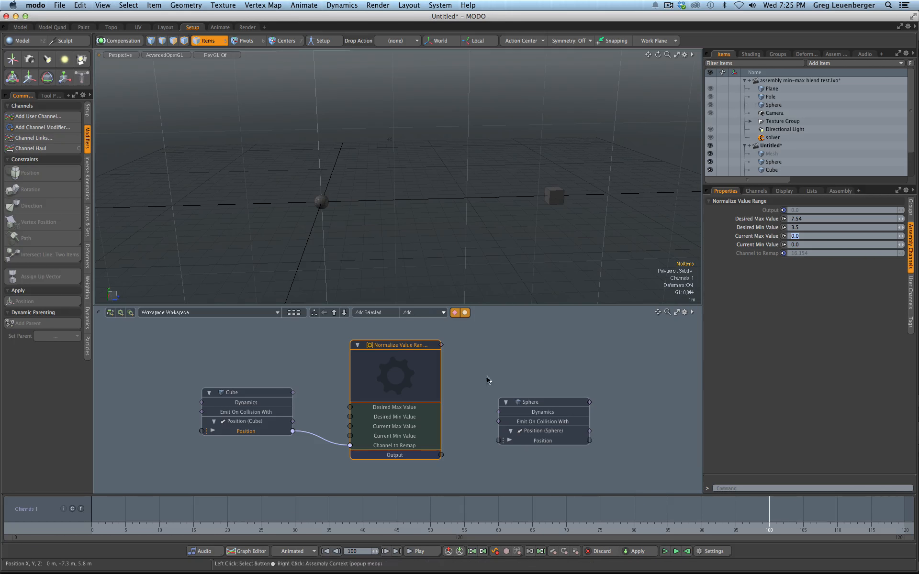
Check the cube's Z position at frame 100 and set the assembly's Current Max Value to 16.154.
left_click(559, 199)
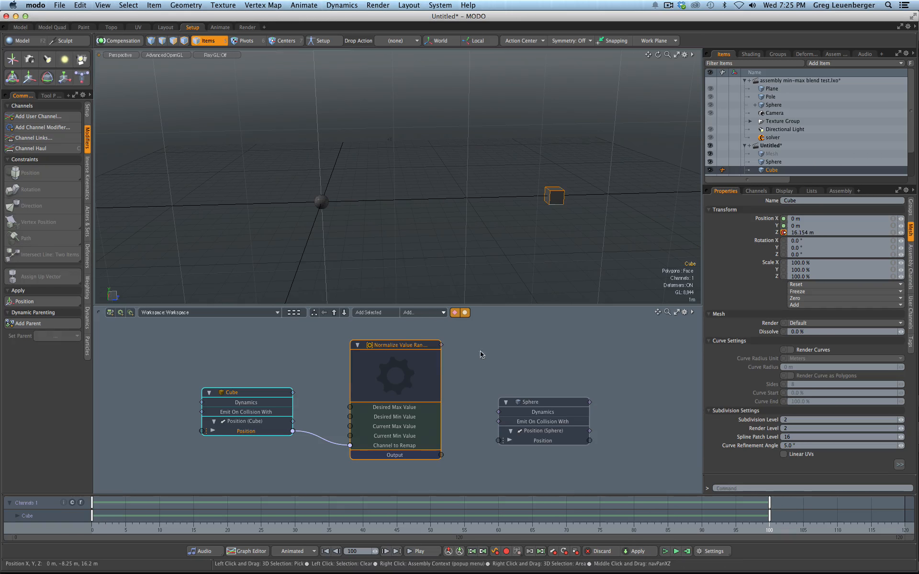
left_click(910, 261)
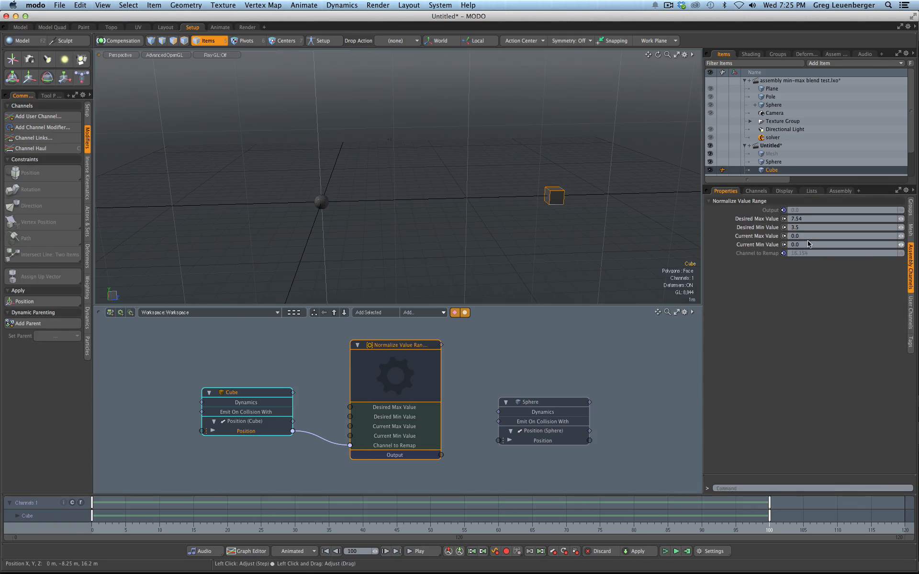
type("163")
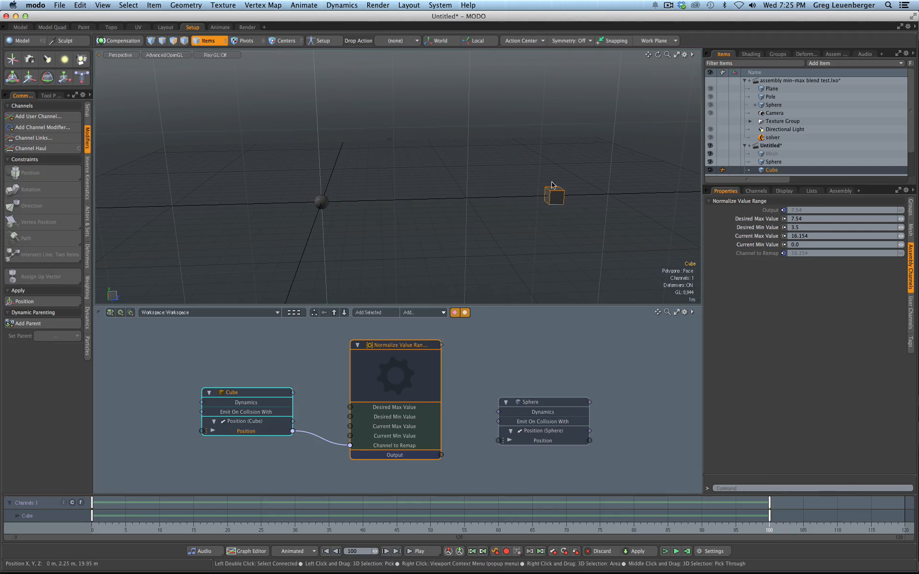
Connect the assembly's Output to the sphere's Position Y channel and scrub the timeline back to frame 0.
left_click_drag(441, 455, 498, 441)
mouse_move(735, 528)
left_mouse_down()
mouse_move(757, 528)
mouse_move(106, 527)
left_mouse_up()
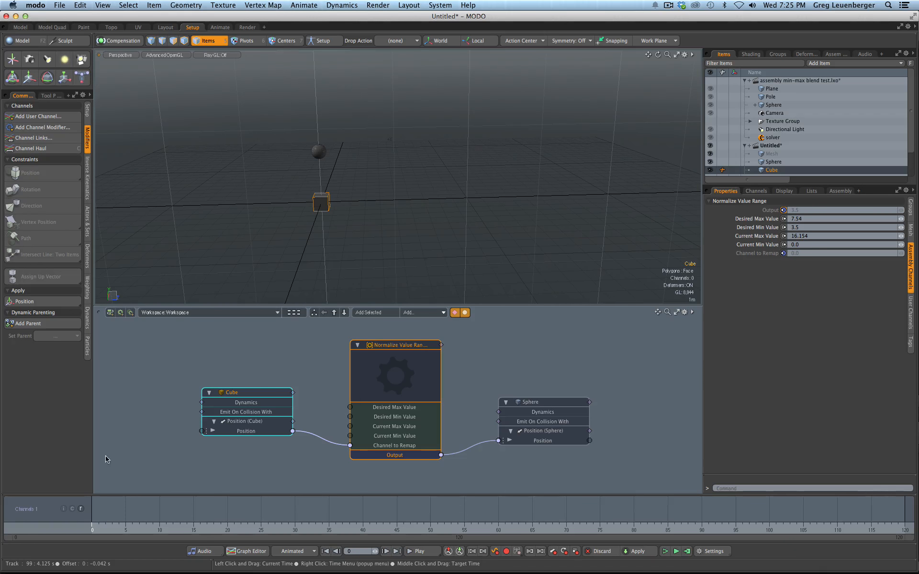
Check the sphere's Y position in its mesh properties while scrubbing through the cube's animation, ending at frame 0.
left_click(319, 152)
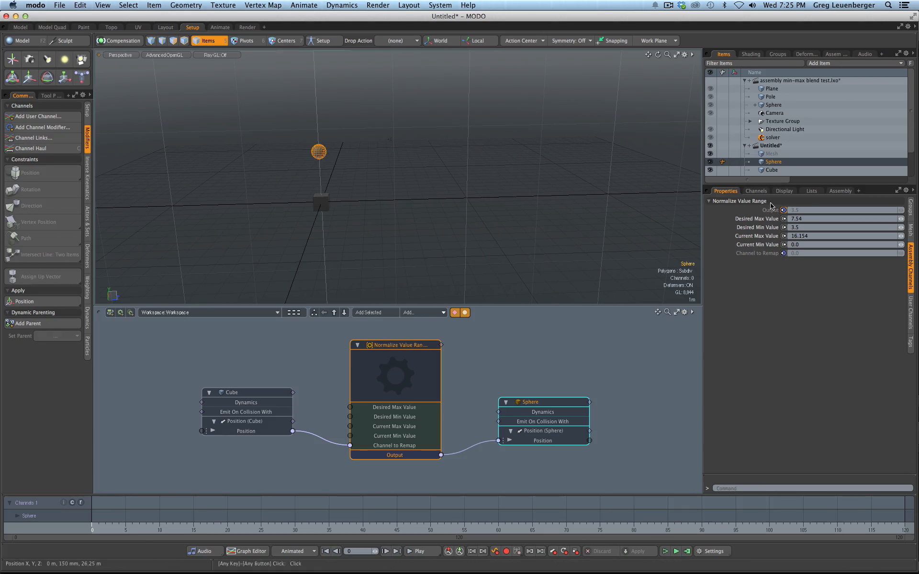
left_click(910, 229)
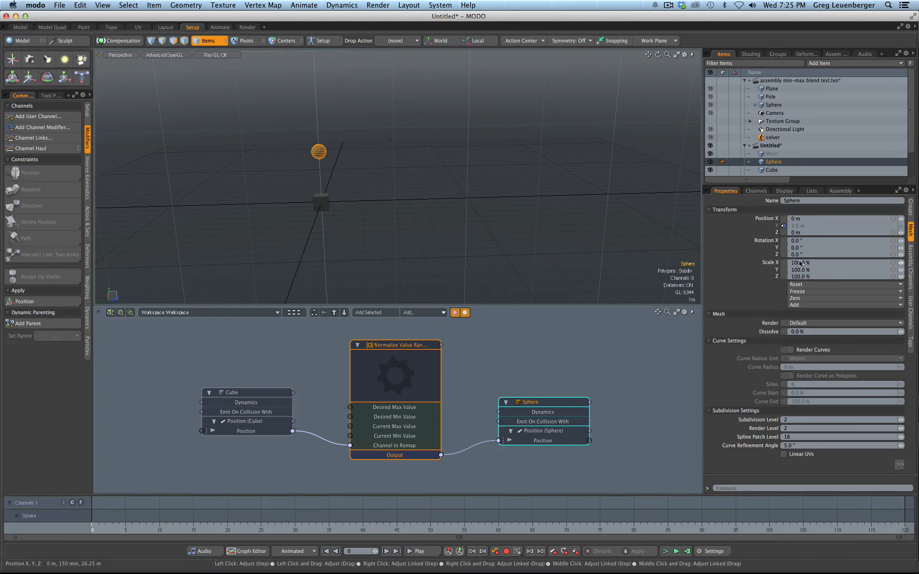
left_click_drag(127, 527, 844, 526)
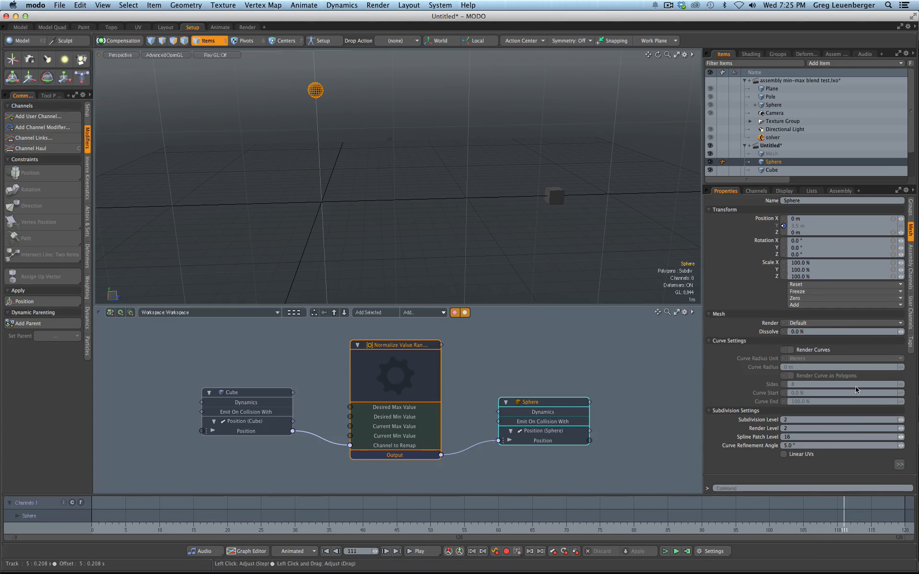
left_click(493, 101)
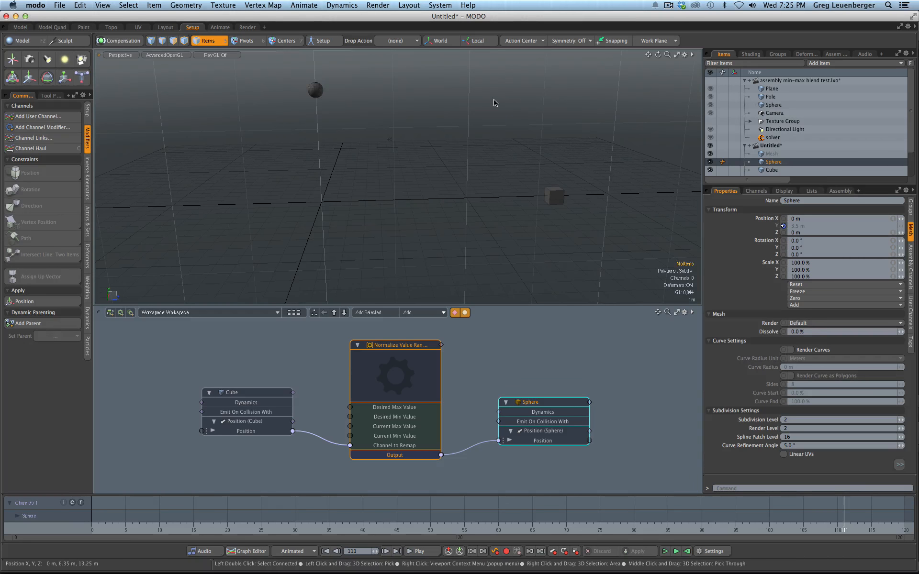
left_click(316, 91)
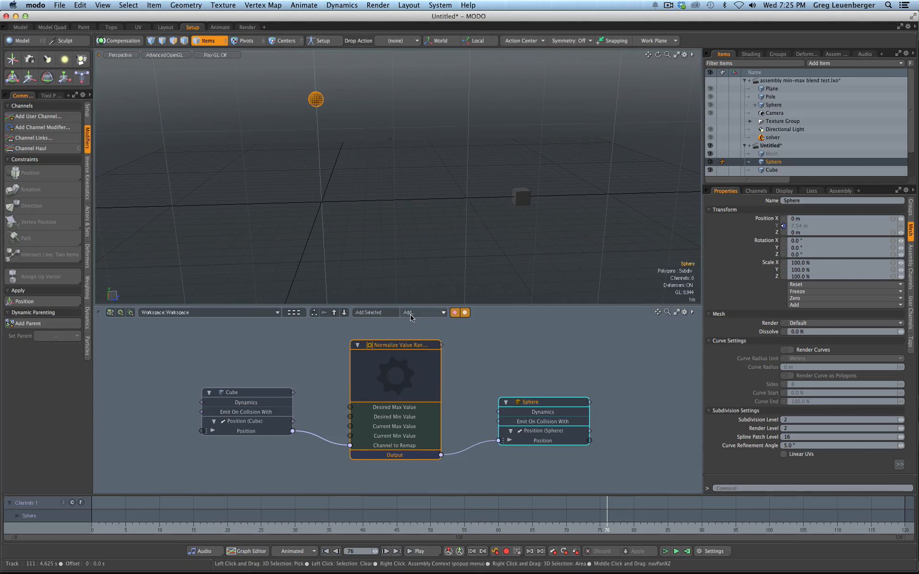
left_click_drag(414, 458, 421, 461)
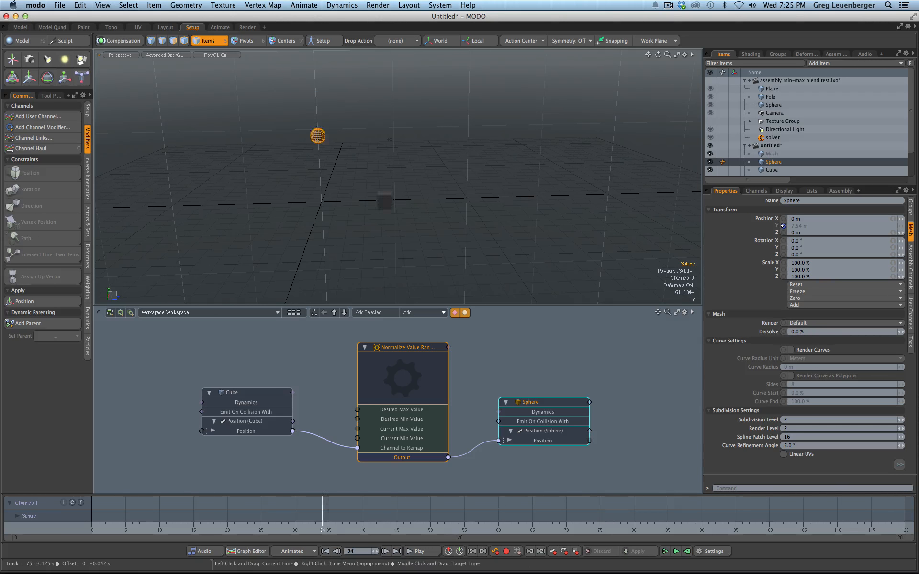
left_click_drag(614, 526, 91, 526)
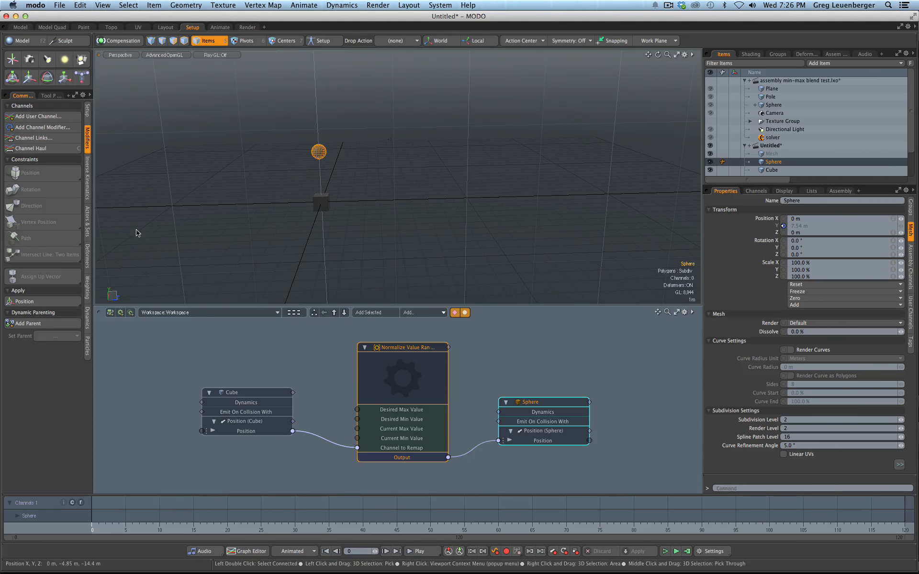
Add a second sphere as a new mesh item and close the modeling palette.
left_click(22, 42)
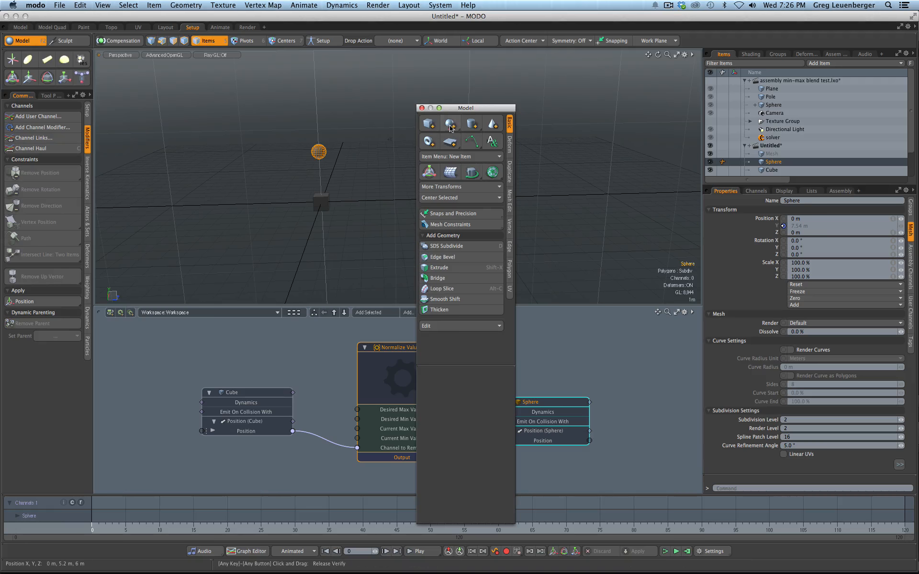
left_click(449, 123)
left_click(421, 108)
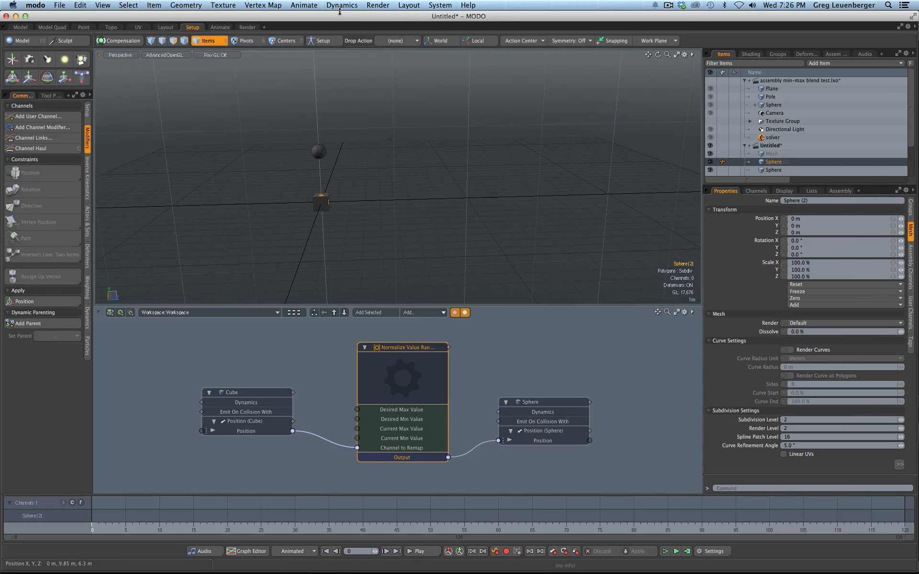
Open Channel Links and load the cube as the driver and Sphere (2) as the driven item.
left_click(304, 6)
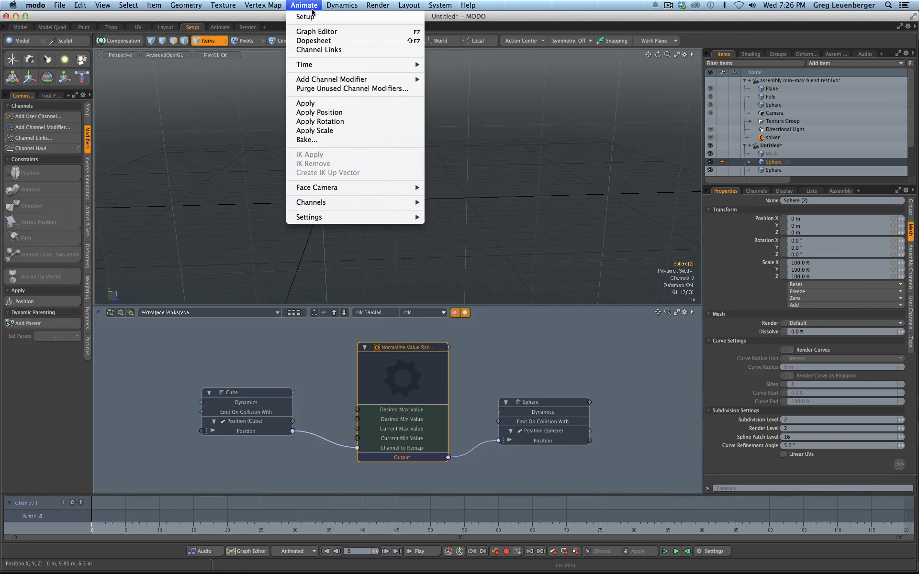
left_click(319, 50)
left_click_drag(424, 182, 461, 125)
left_click(321, 203)
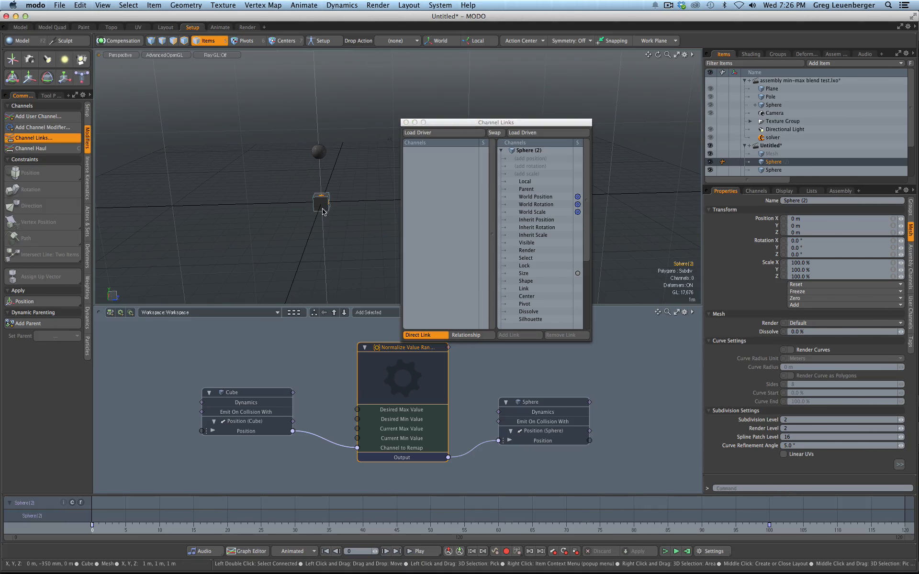
left_click(442, 132)
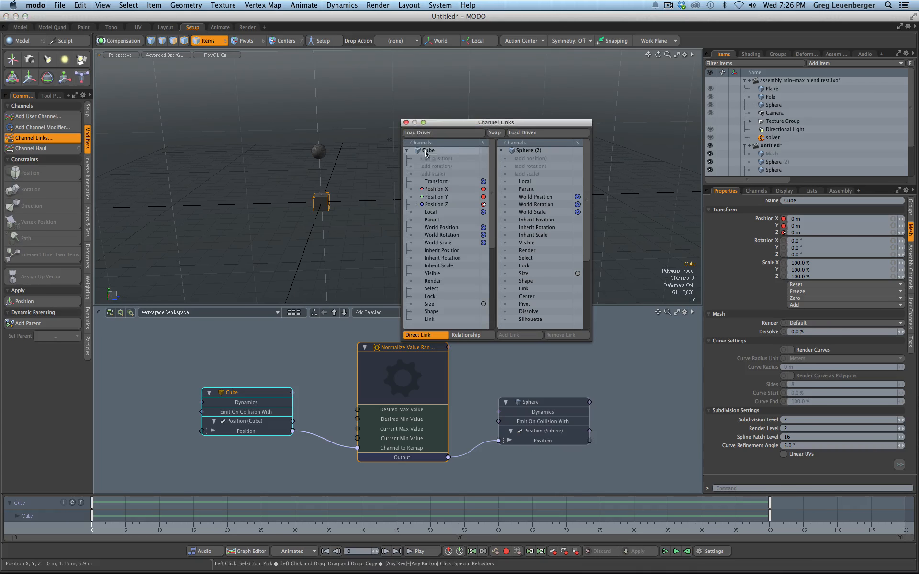
left_click(777, 106)
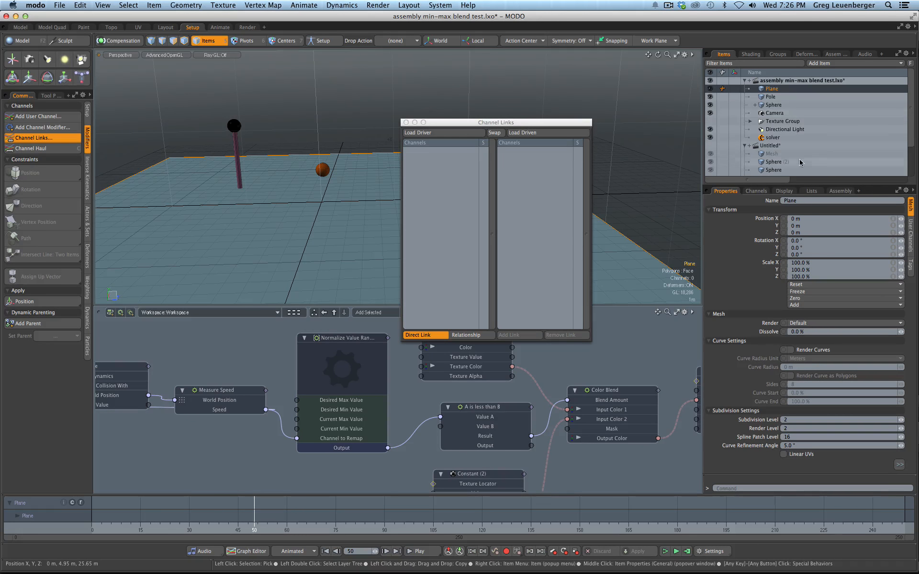
left_click(773, 162)
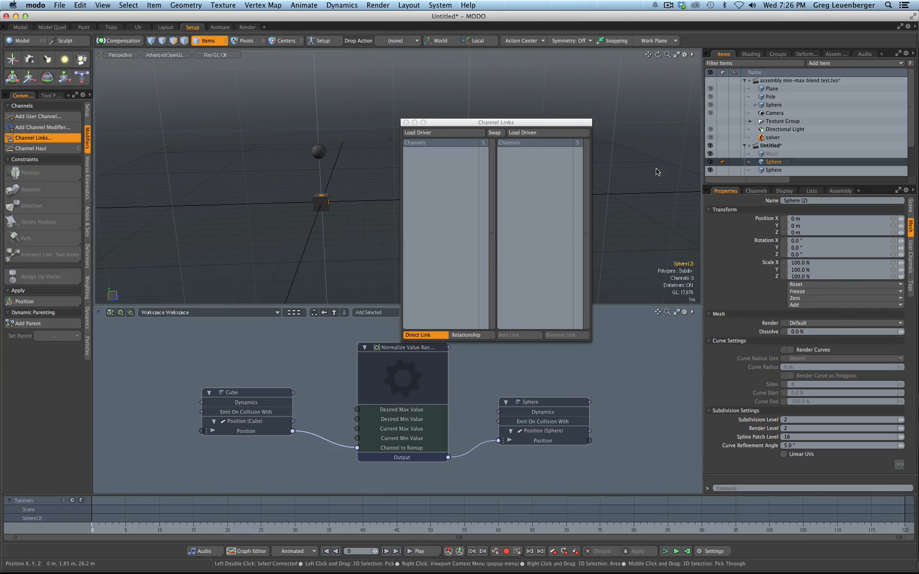
left_click(548, 132)
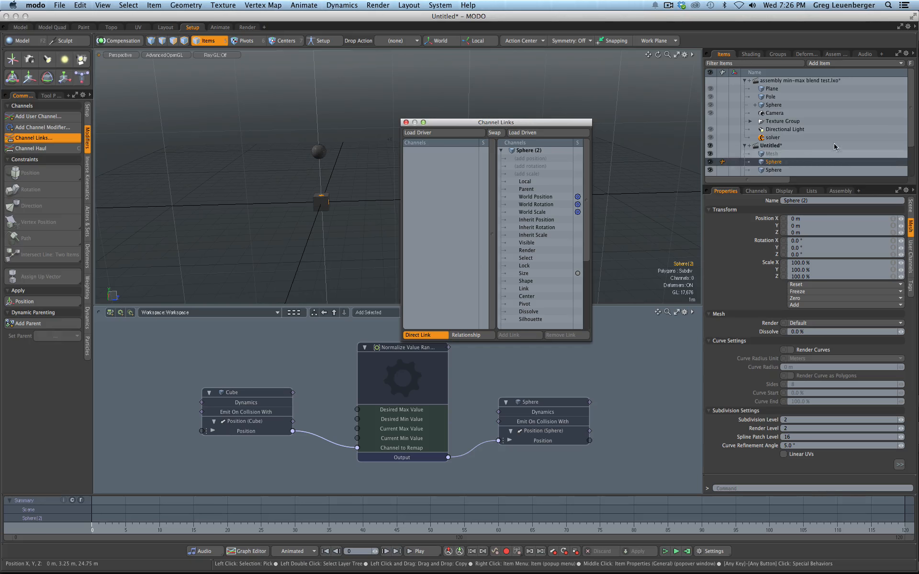
scroll(775, 163, "down", 3)
left_click(771, 153)
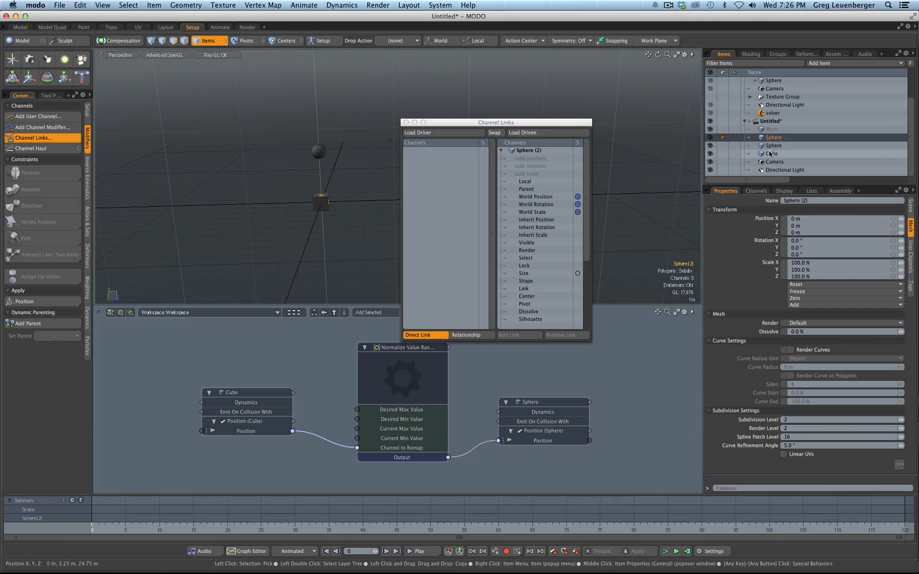
left_click(444, 133)
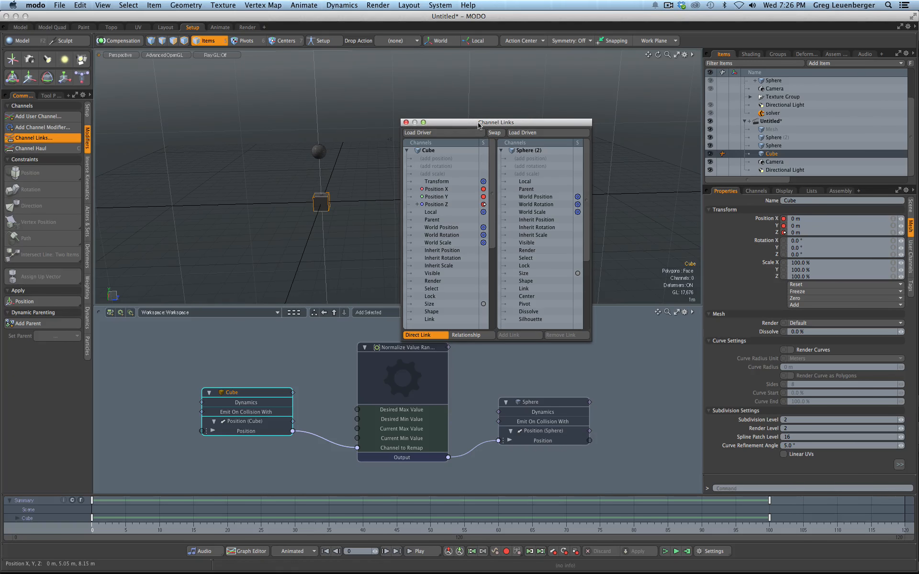
Add position channels to Sphere (2) and link the cube's Position Z to its Position Y as a Relationship.
left_click_drag(481, 126, 460, 71)
left_click(415, 150)
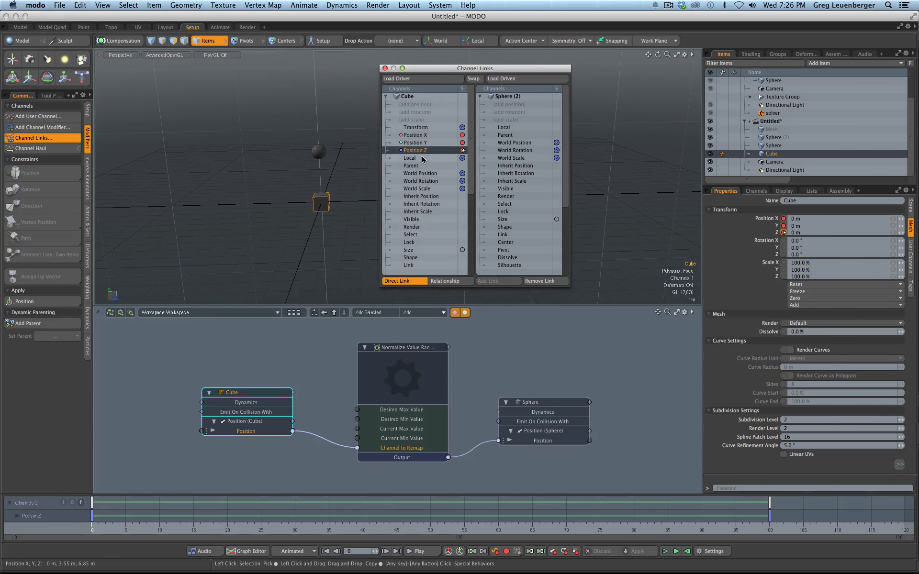
left_click(512, 105)
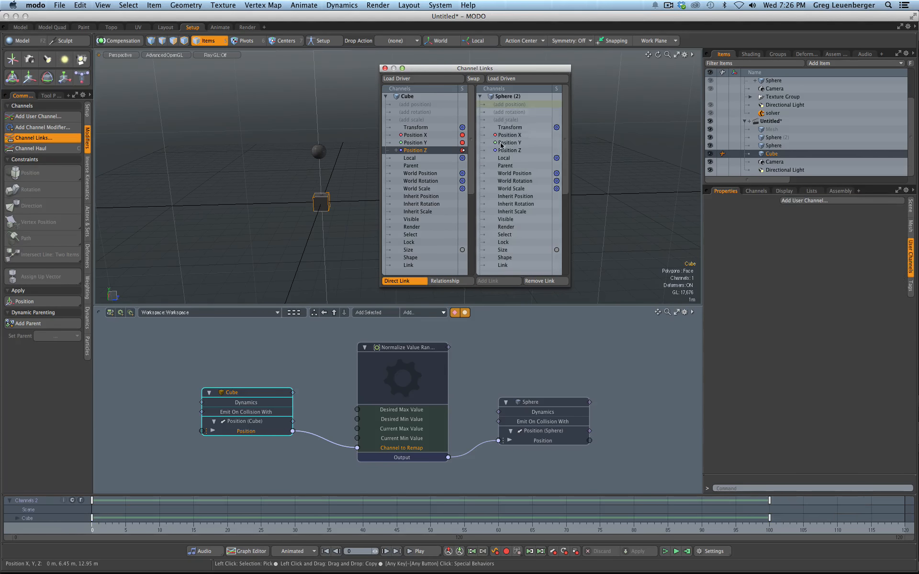
left_click(507, 143)
left_click(444, 281)
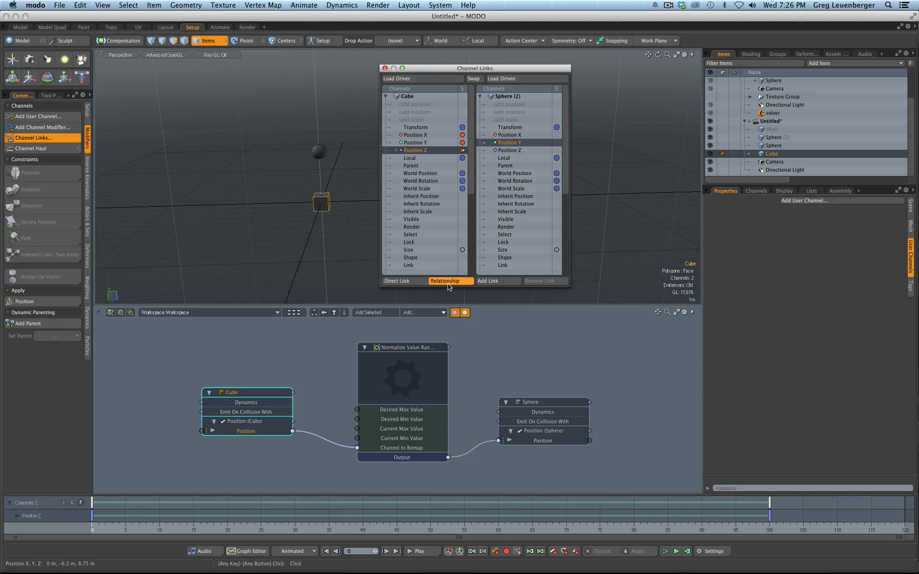
left_click(500, 282)
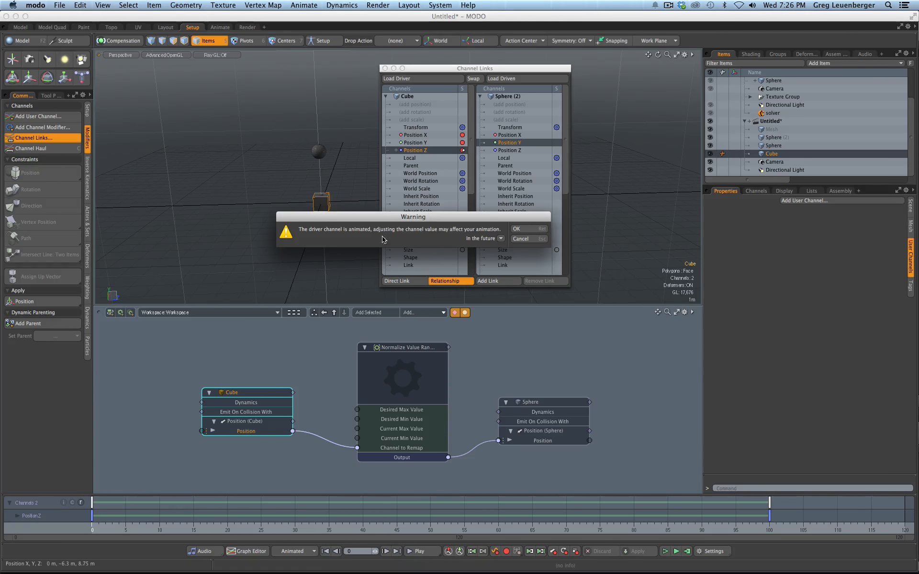
left_click(524, 228)
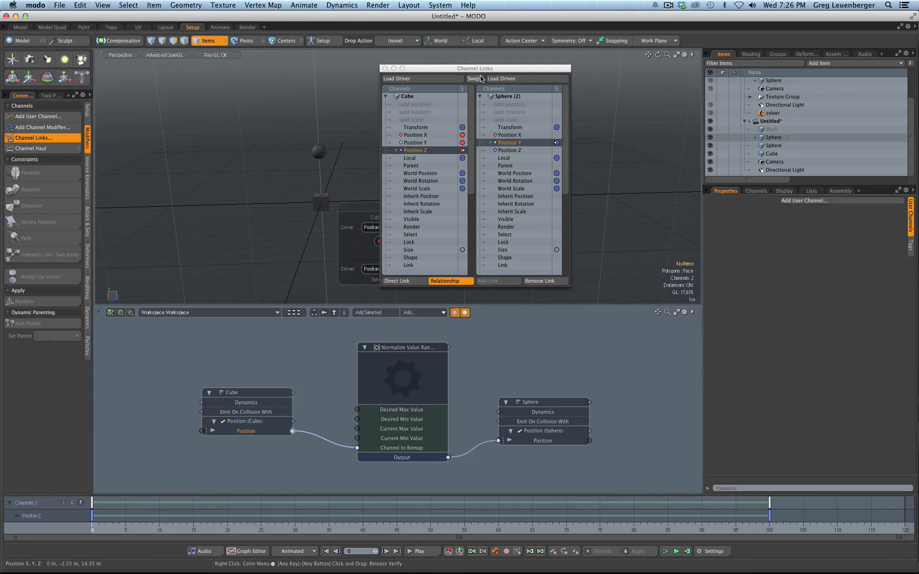
Open the relationship's graph and set the value of the key at input 0 m to -3.5 m.
left_click_drag(481, 68, 694, 88)
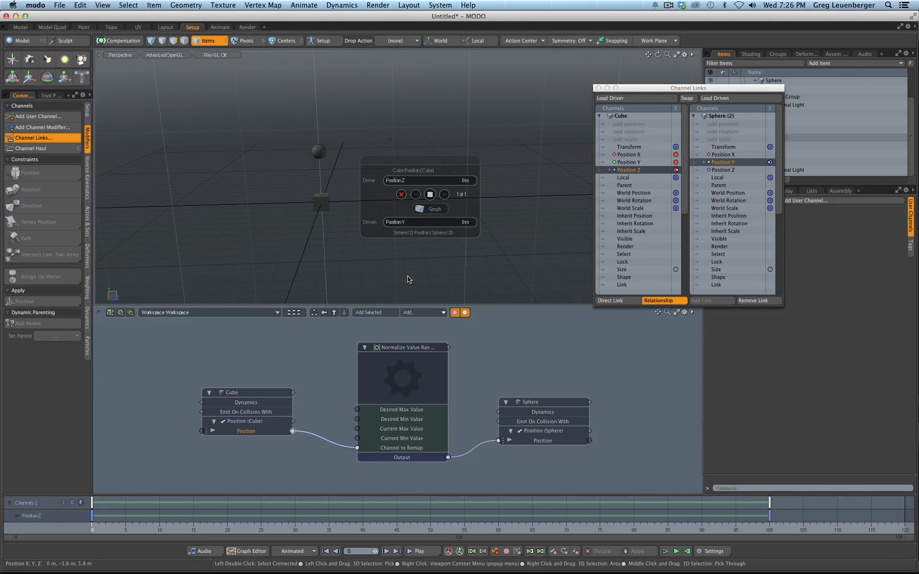
left_click(433, 210)
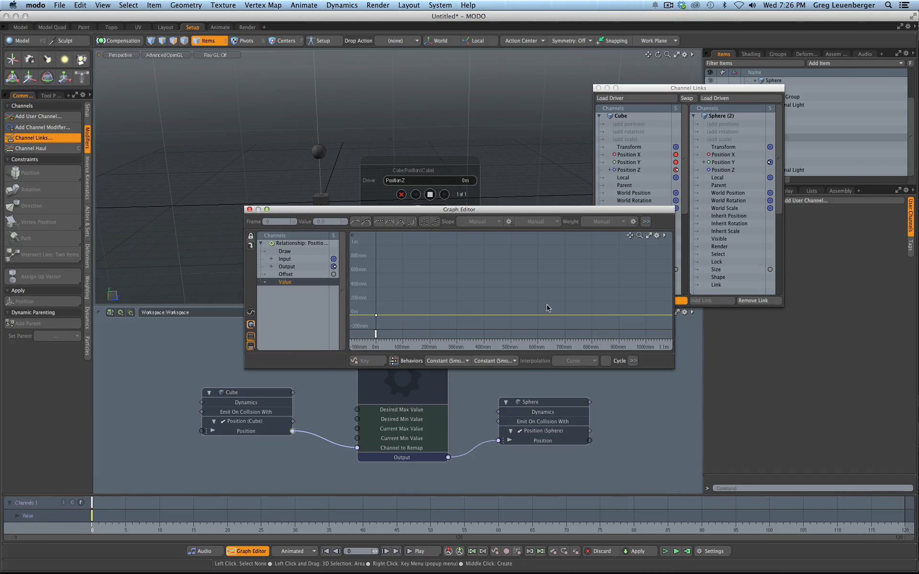
left_click(377, 315)
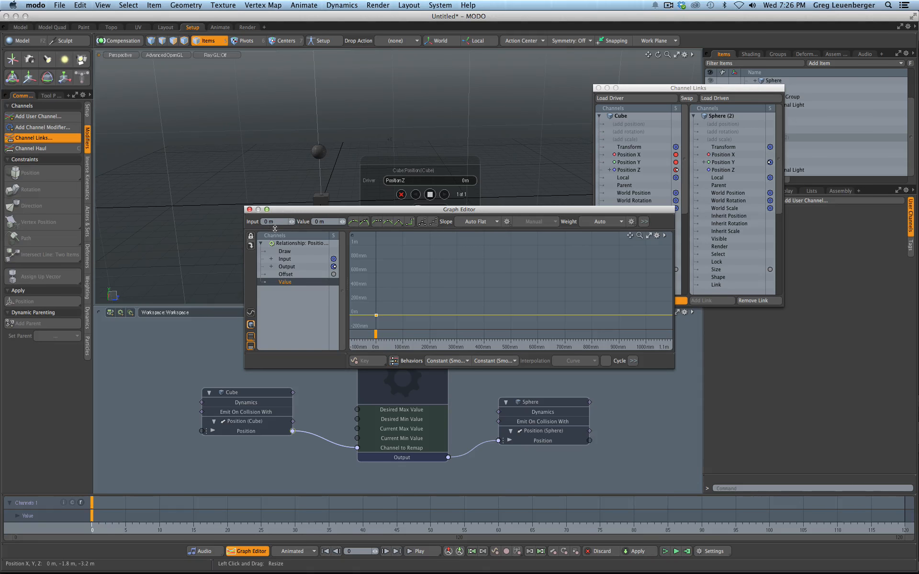
left_click(341, 220)
type("-3.5")
key("Return")
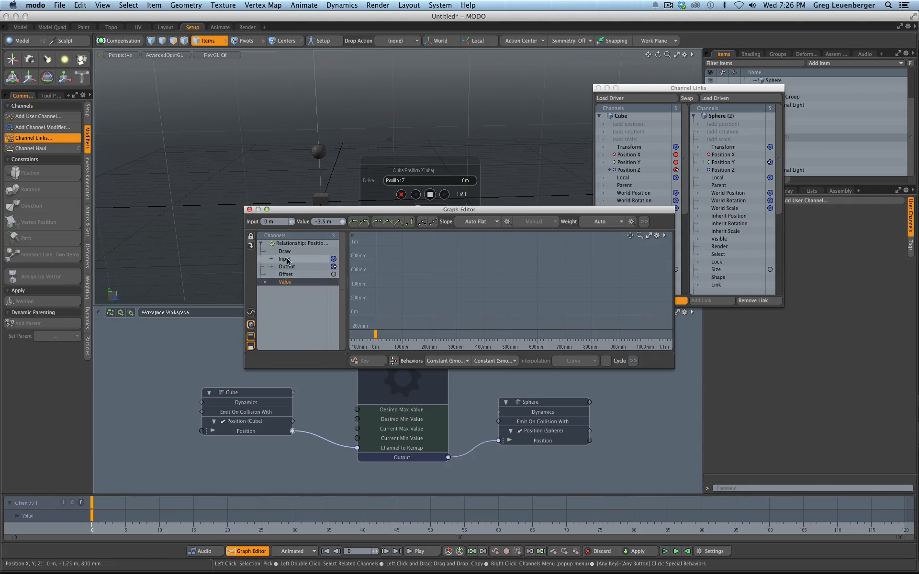
Add a second key to the relationship curve at input 16.154 m with a value of -7.54 m.
left_click_drag(488, 314, 396, 322, "ctrl+alt")
left_click_drag(531, 307, 445, 306, "ctrl+alt")
left_click_drag(598, 316, 525, 308, "alt")
middle_click(525, 306)
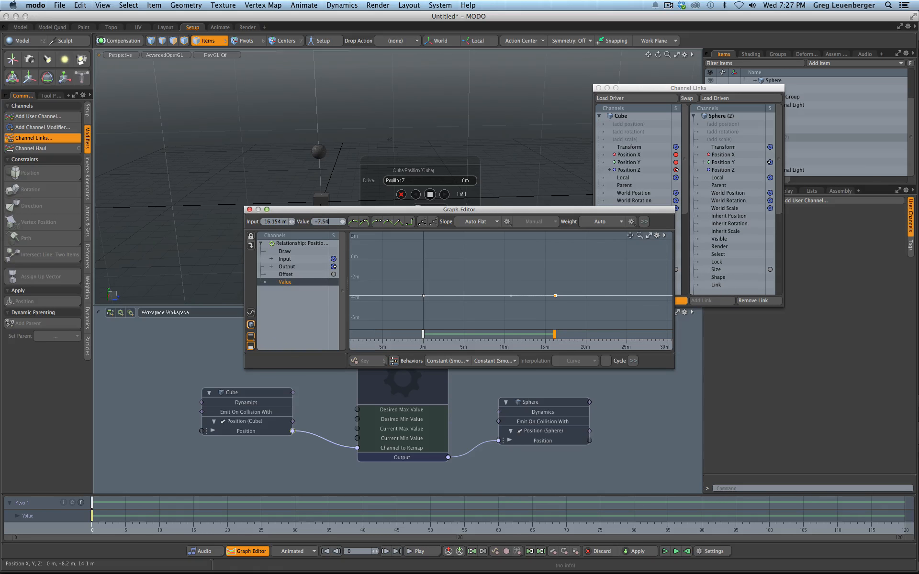
key("Return")
Make the relationship curve linear between its two keys and close the Graph Editor.
left_click_drag(593, 323, 357, 240)
left_click(400, 222)
left_click(403, 286)
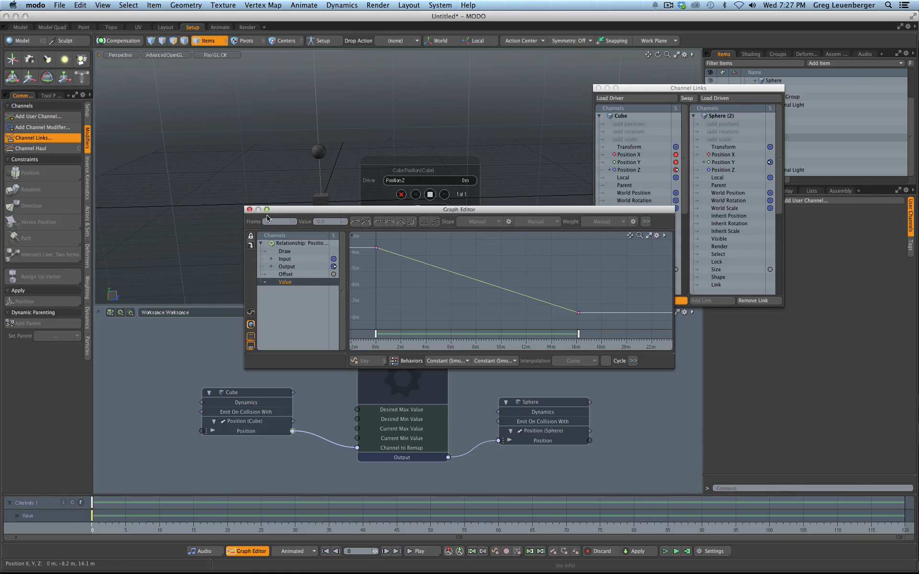
left_click(250, 209)
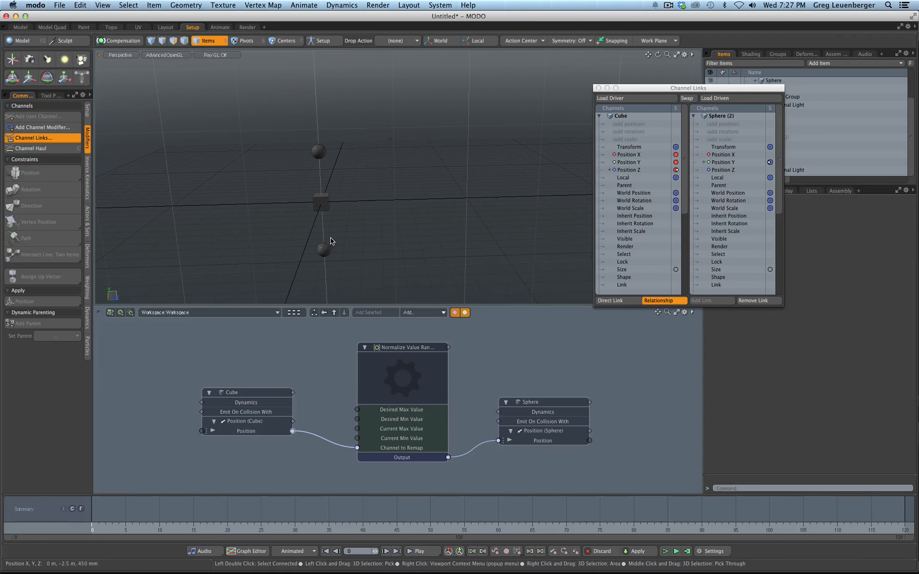
Compare both spheres' motion in the front view by scrubbing the timeline, ending at frame 0.
left_click(107, 530)
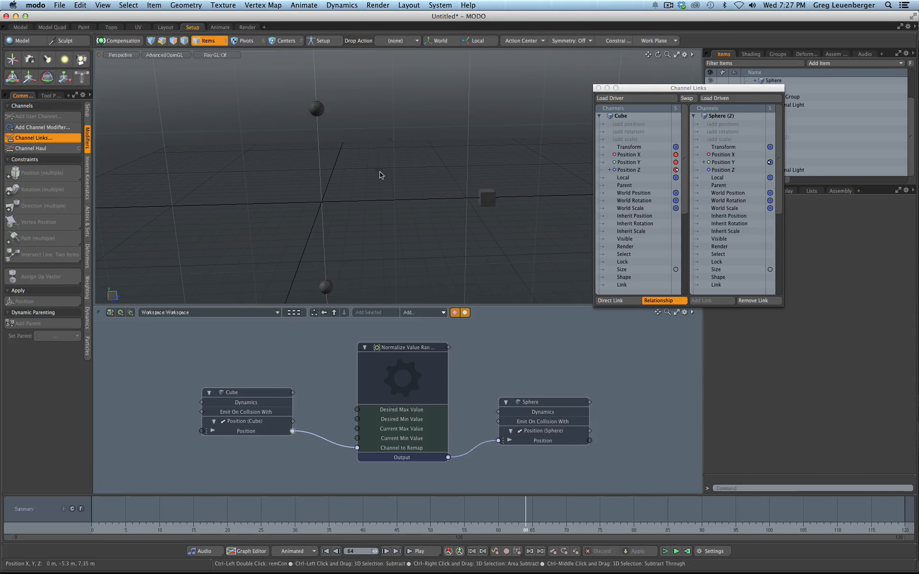
key("ctrl+space")
left_click(474, 262)
left_click_drag(474, 262, 412, 201, "ctrl+alt")
left_click_drag(413, 201, 369, 200, "alt+shift")
left_click(113, 526)
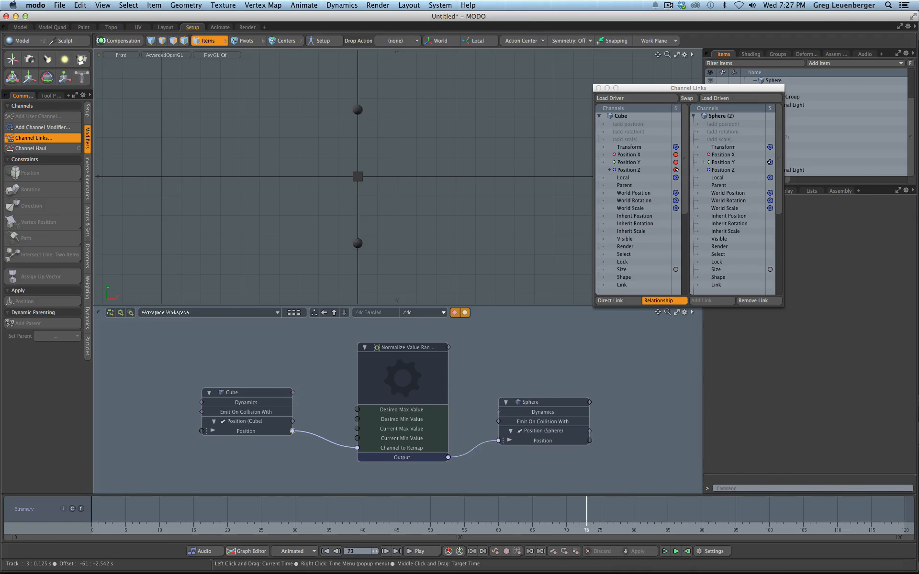
left_click_drag(275, 526, 92, 526)
Add the relationship node linked to the cube's Position output to the schematic and place it below the Normalize Value Range assembly.
left_click_drag(403, 351, 396, 354)
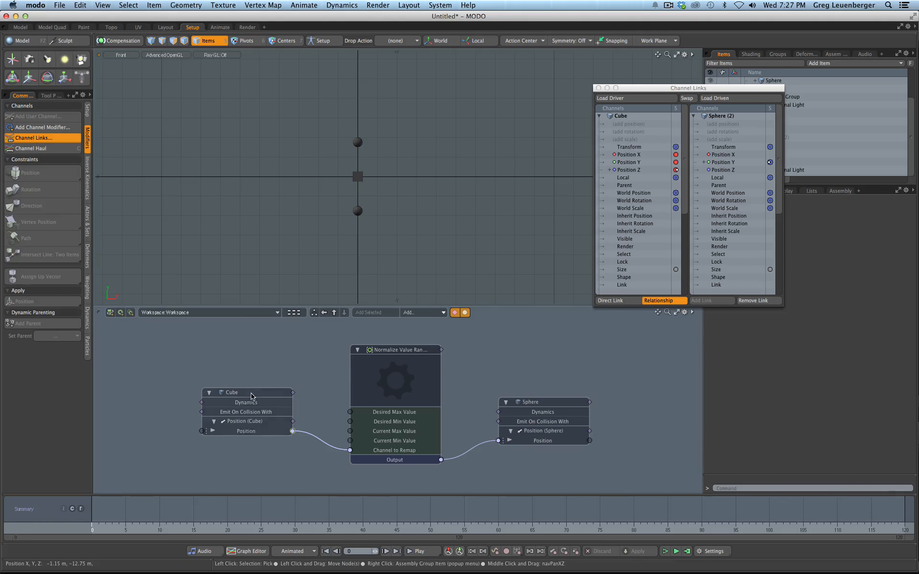
left_click_drag(231, 393, 222, 390)
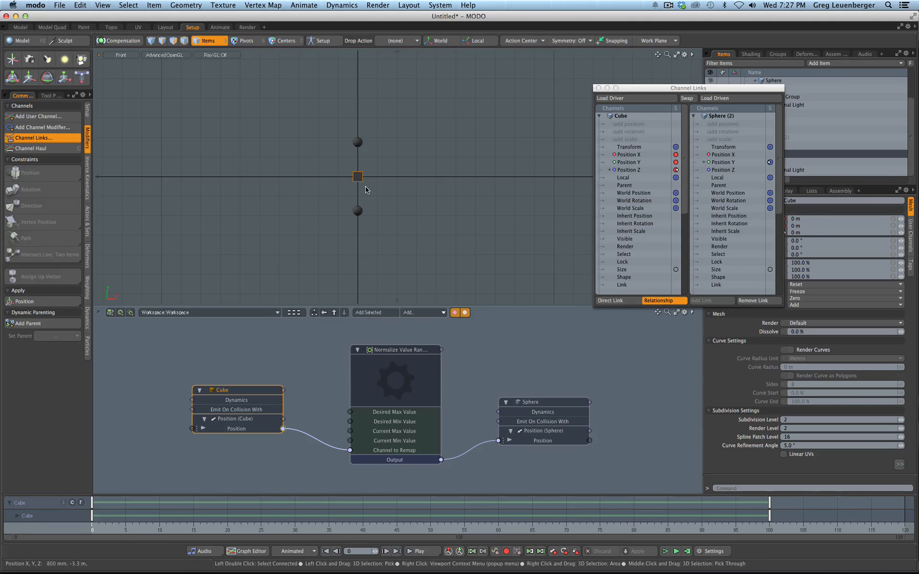
double_click(283, 431)
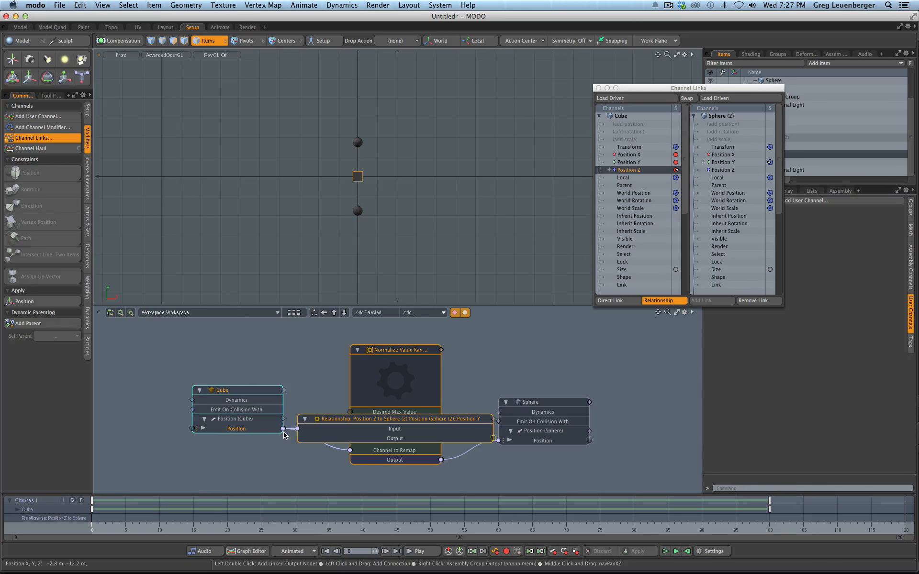
left_click_drag(358, 387, 359, 464)
left_click(316, 377)
middle_click_drag(359, 463, 328, 417)
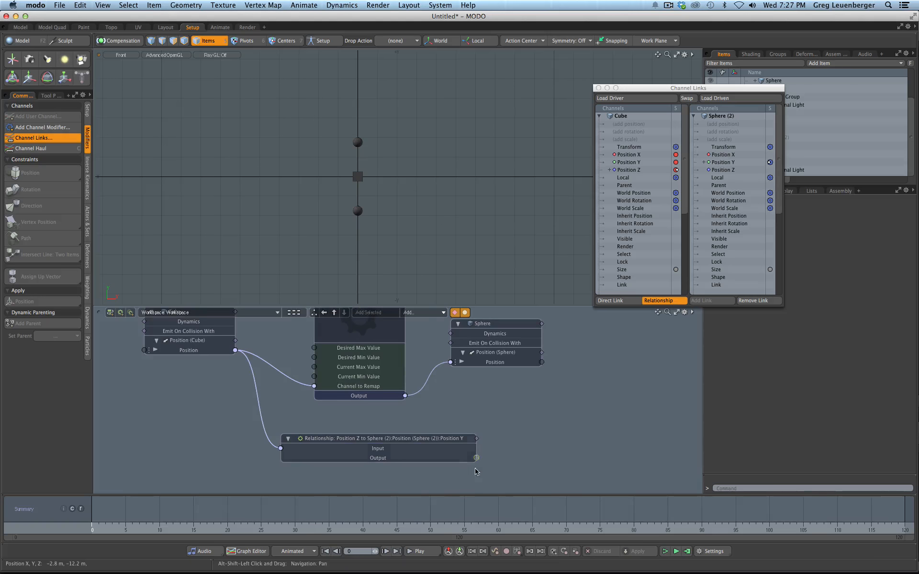
Add the Sphere (2) node linked to the relationship's Output and space the two nodes apart in the schematic.
left_click(477, 461)
double_click(478, 461)
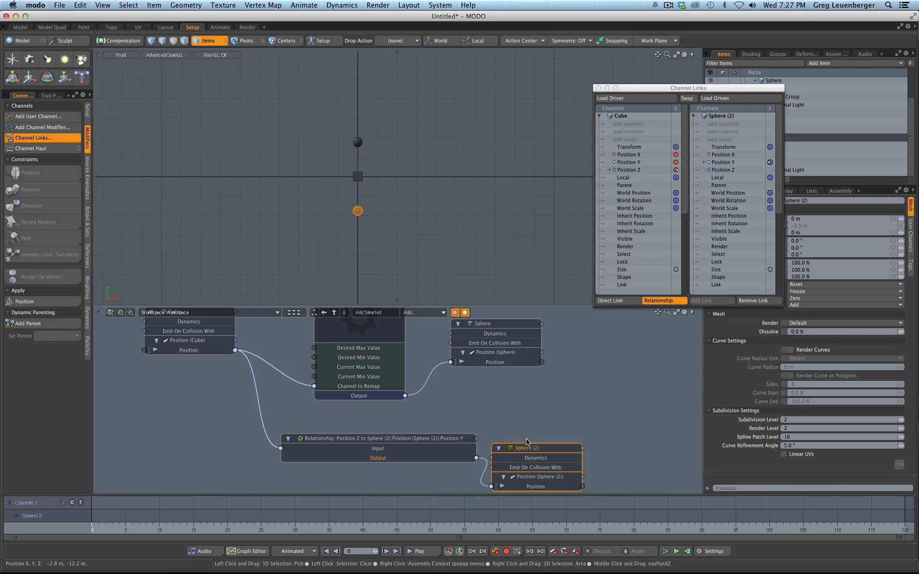
left_click_drag(500, 460, 525, 455)
scroll(442, 461, "down", 3)
left_click(442, 461)
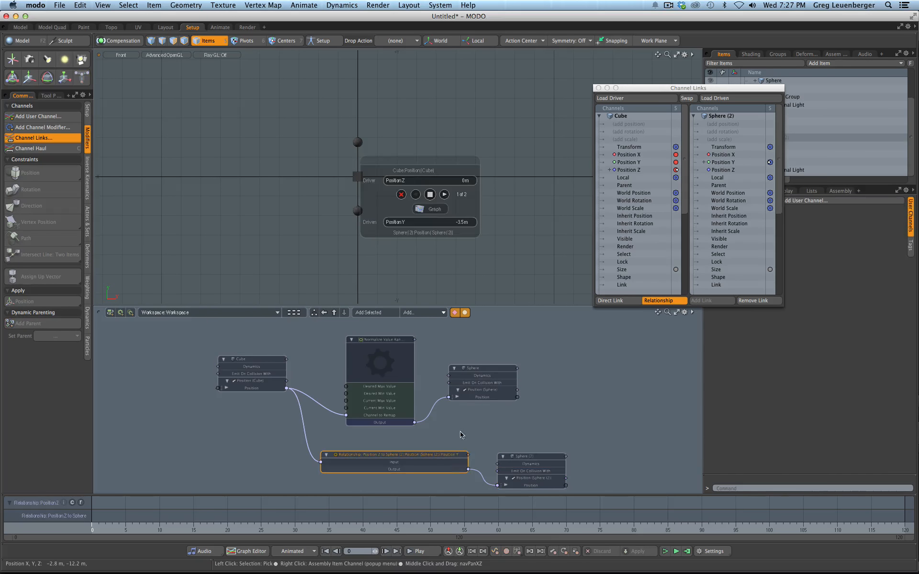
left_click_drag(394, 459, 388, 459)
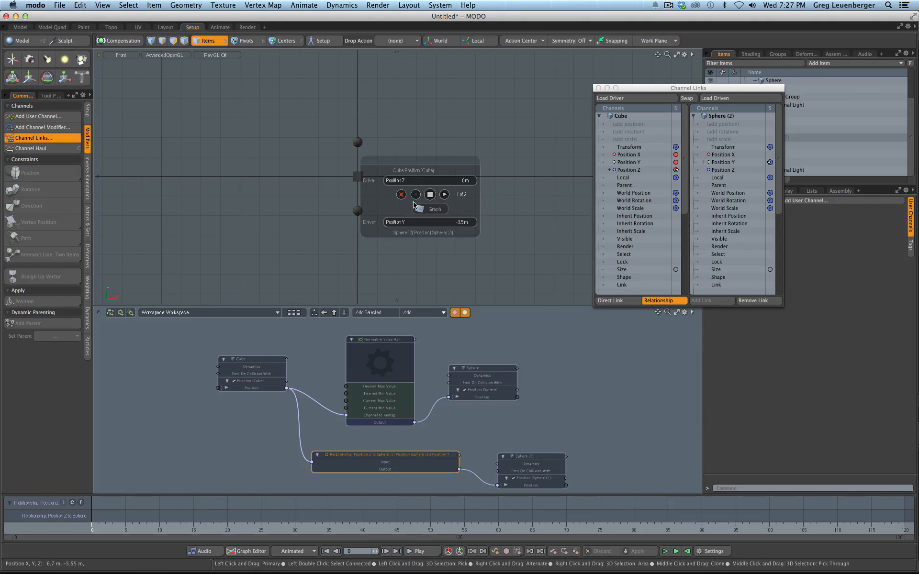
Review the relationship's second driver and driven key pair and its graph, then deselect the relationship node.
left_click(444, 195)
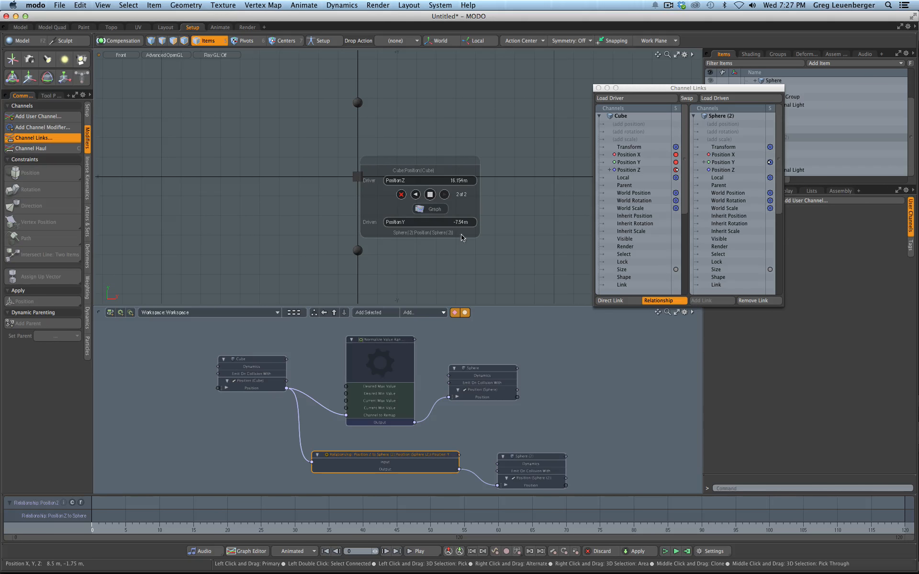
left_click(422, 211)
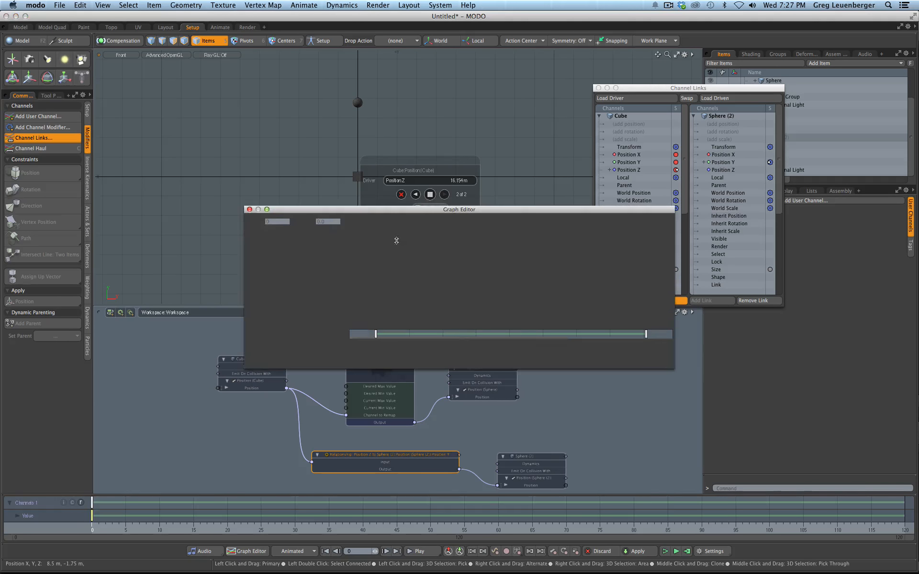
left_click(250, 211)
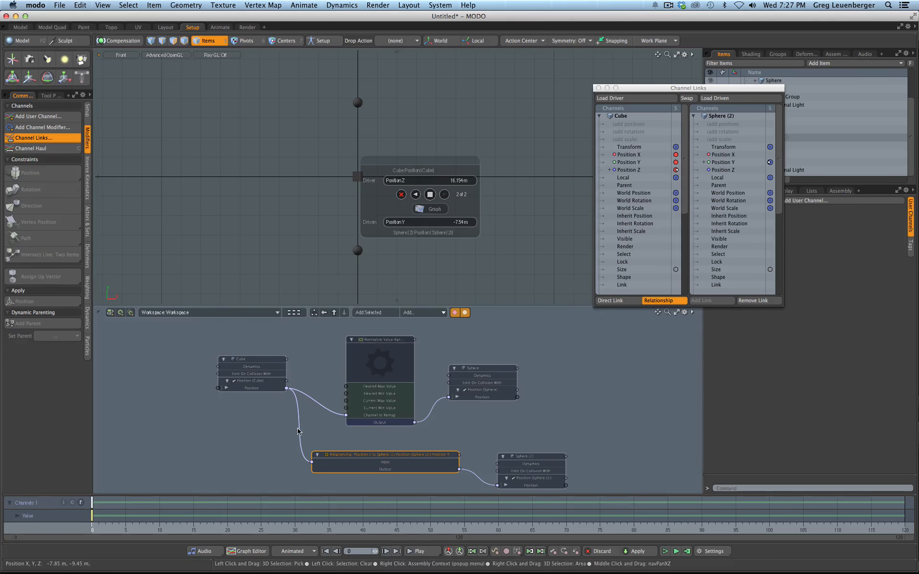
left_click(251, 459)
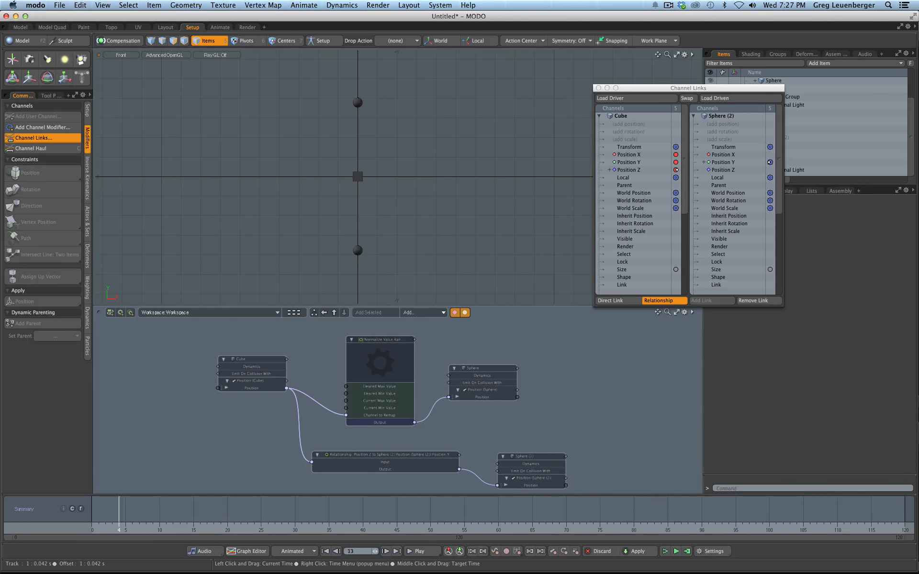
Select the cube and watch it drive both spheres in an orbited perspective view while scrubbing the timeline, ending at frame 0.
left_click_drag(119, 531, 92, 530)
left_click(358, 179)
left_click(105, 530)
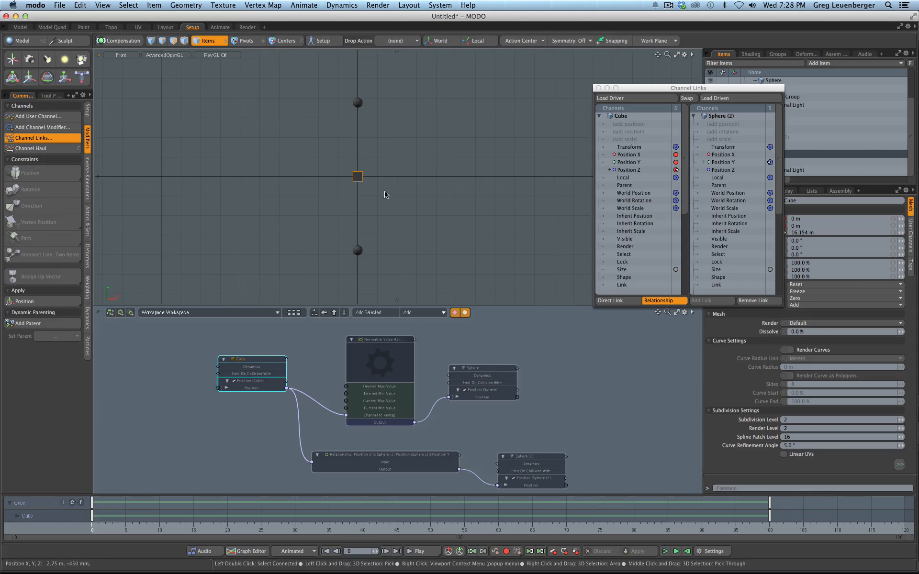
key("ctrl+space")
mouse_move(392, 233)
left_mouse_down("alt")
mouse_move(559, 249)
mouse_move(580, 237)
left_mouse_up("alt")
left_click_drag(167, 527, 207, 529)
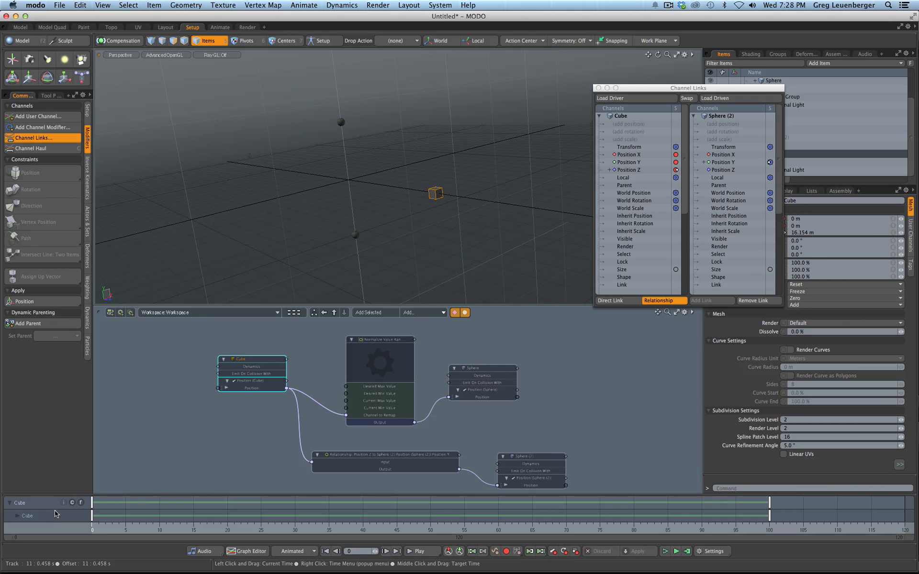
Scrub the timeline back and forth to compare how the cube drives both spheres, stopping at frame 79.
left_click(820, 232)
key("Return")
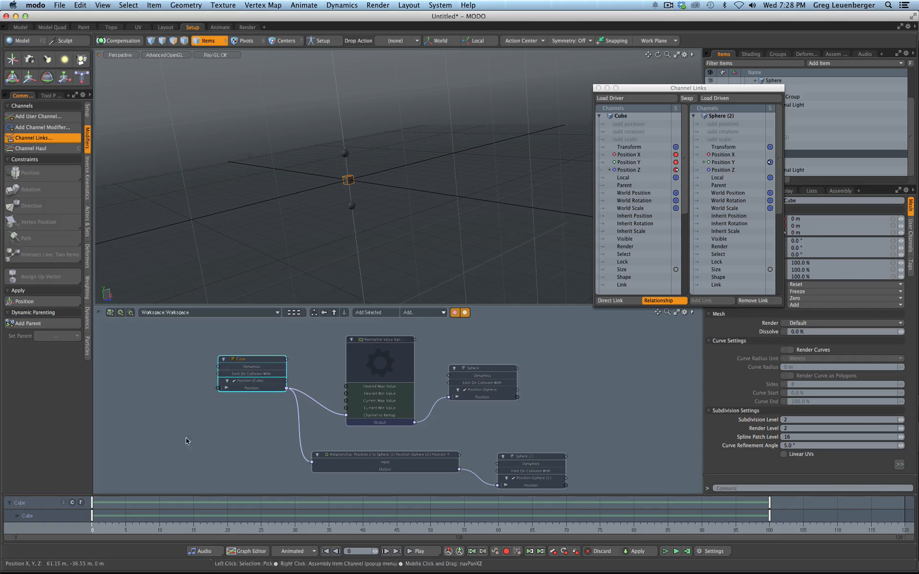
left_click_drag(389, 526, 559, 526)
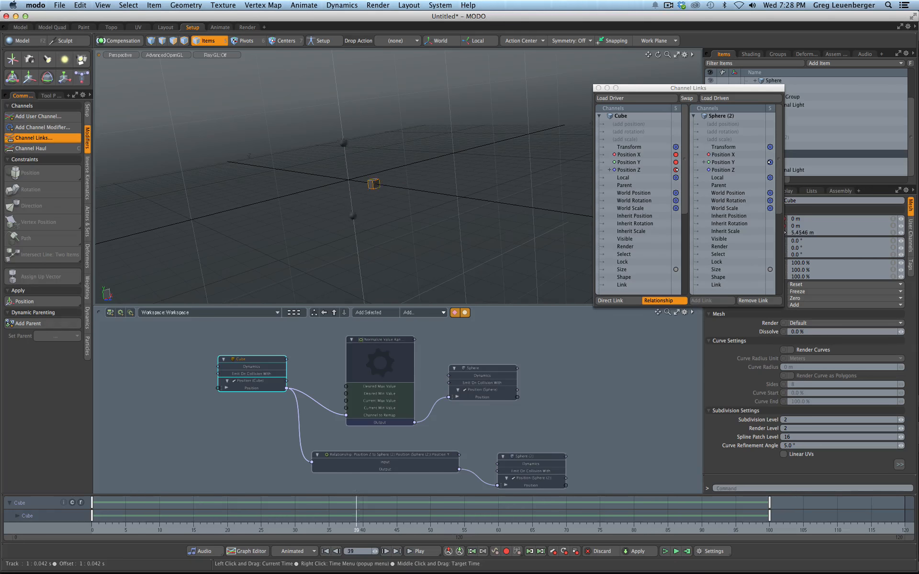
mouse_move(356, 526)
left_mouse_down()
mouse_move(600, 526)
mouse_move(200, 527)
left_mouse_up()
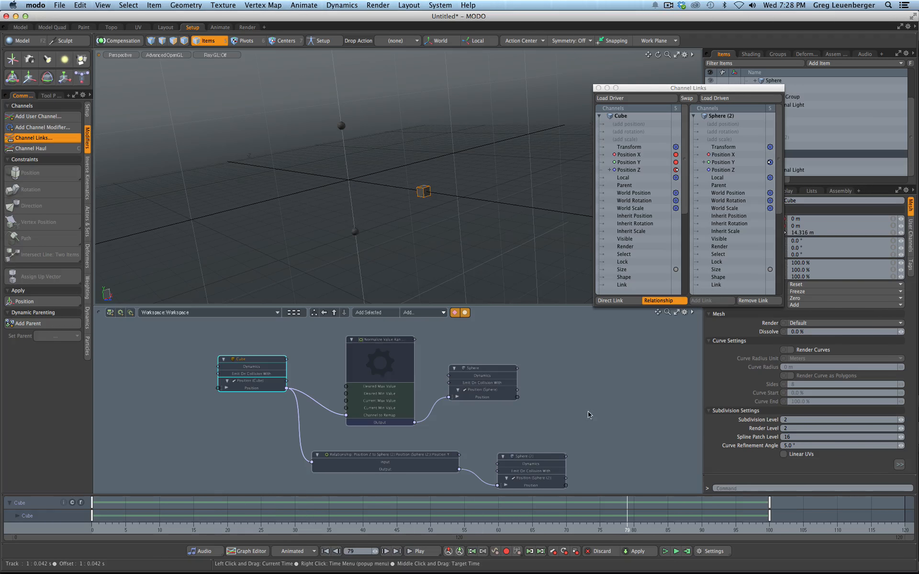
Move the relationship node up closer beneath the Normalize Value Range assembly and return the timeline to frame 0.
scroll(379, 399, "up", 2)
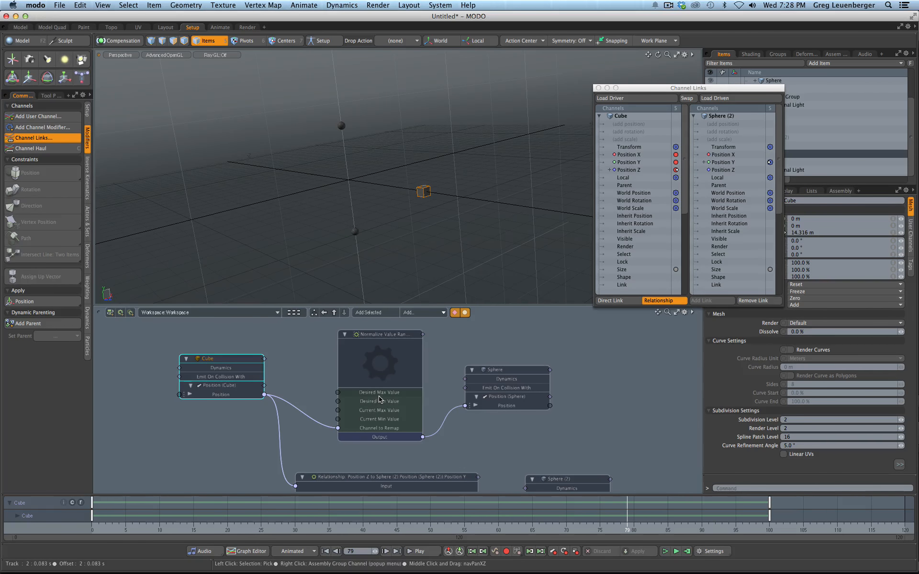
left_click_drag(298, 154, 364, 217, "alt")
left_click_drag(388, 335, 381, 339)
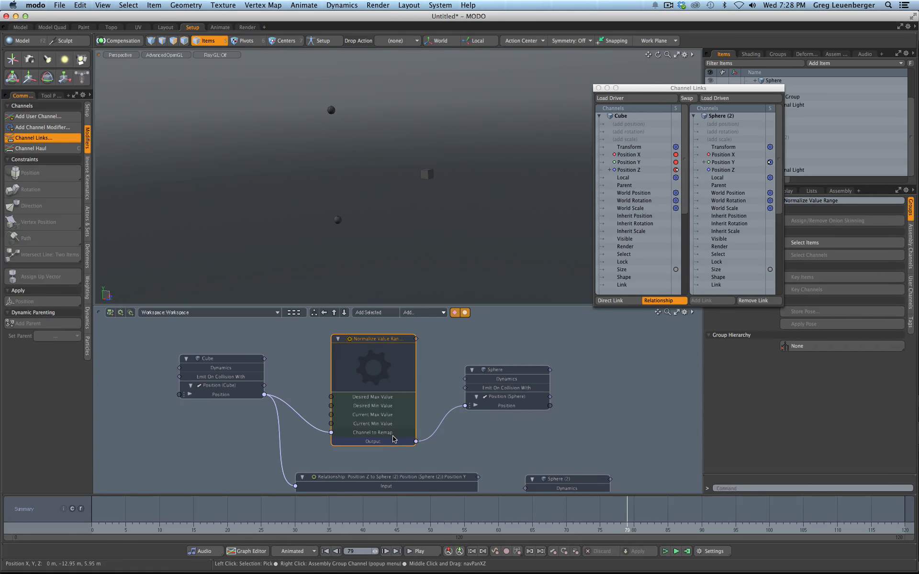
left_click_drag(391, 476, 398, 455)
scroll(411, 463, "down", 2)
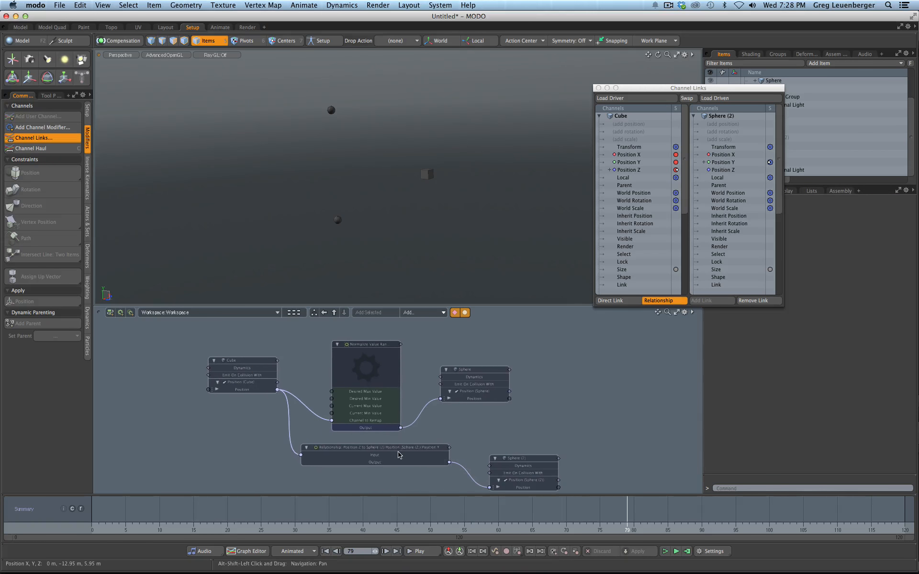
left_click(399, 455)
left_click(381, 387)
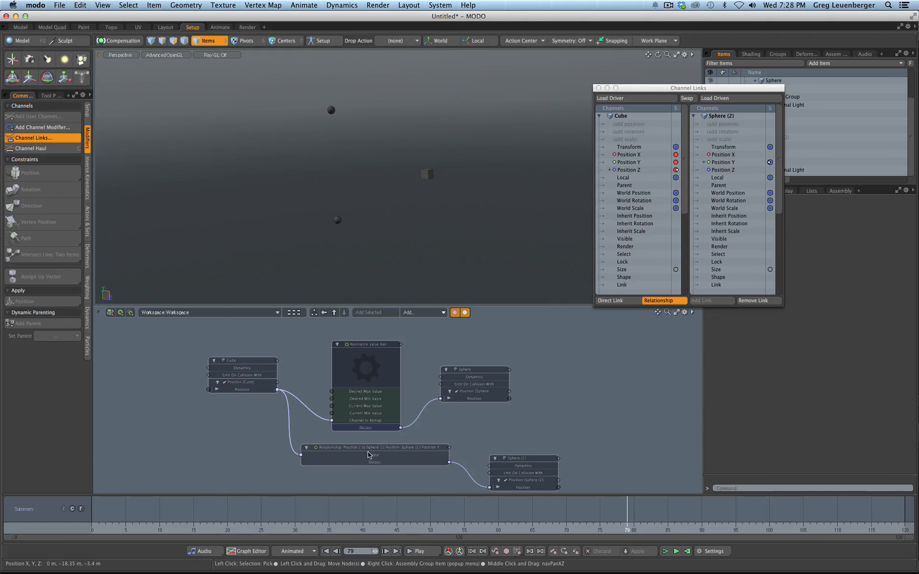
left_click_drag(365, 364, 359, 358)
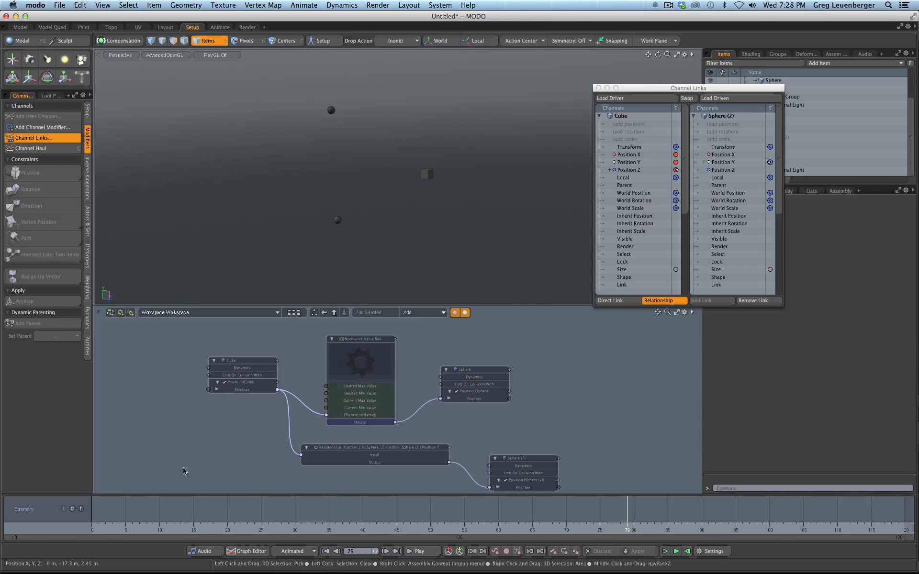
left_click(107, 512)
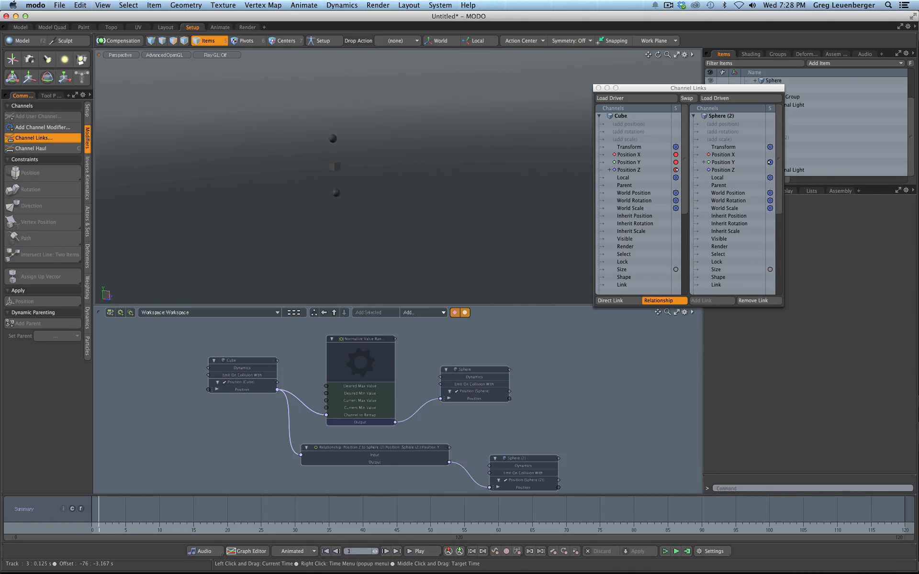
left_click_drag(180, 512, 92, 512)
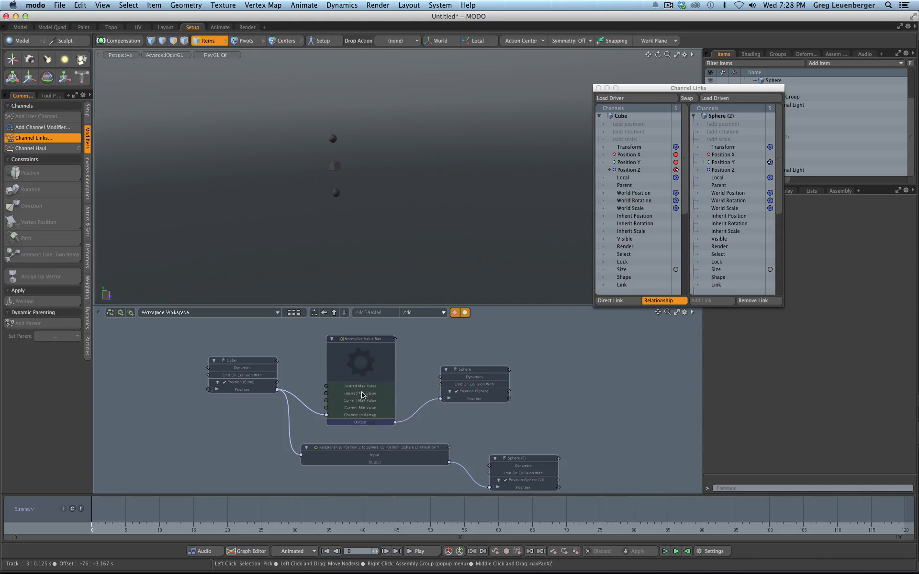
Open the Normalize Value Range assembly, spread out its Expression and Assembly Outputs nodes, and return to the workspace schematic.
double_click(378, 364)
left_click_drag(407, 360, 439, 359)
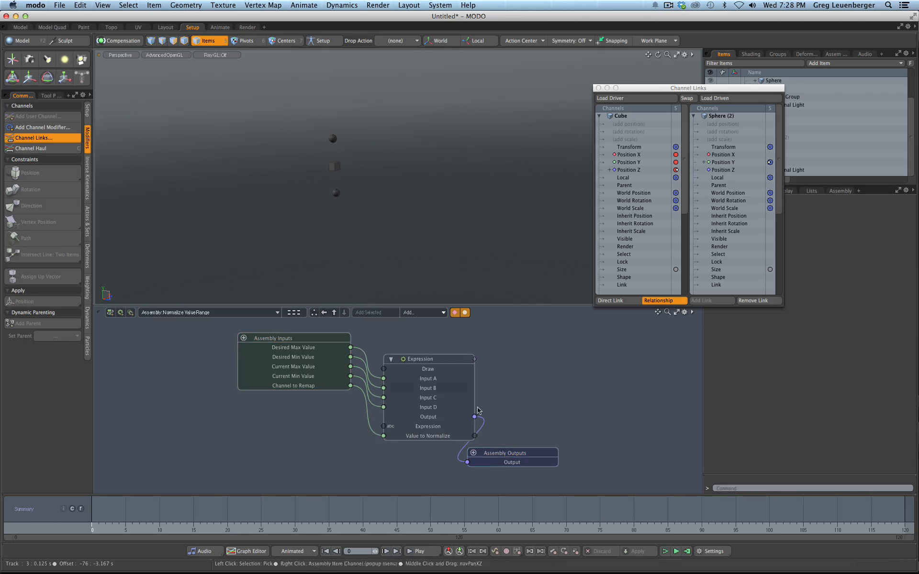
left_click_drag(534, 457, 634, 431)
left_click_drag(430, 357, 449, 354)
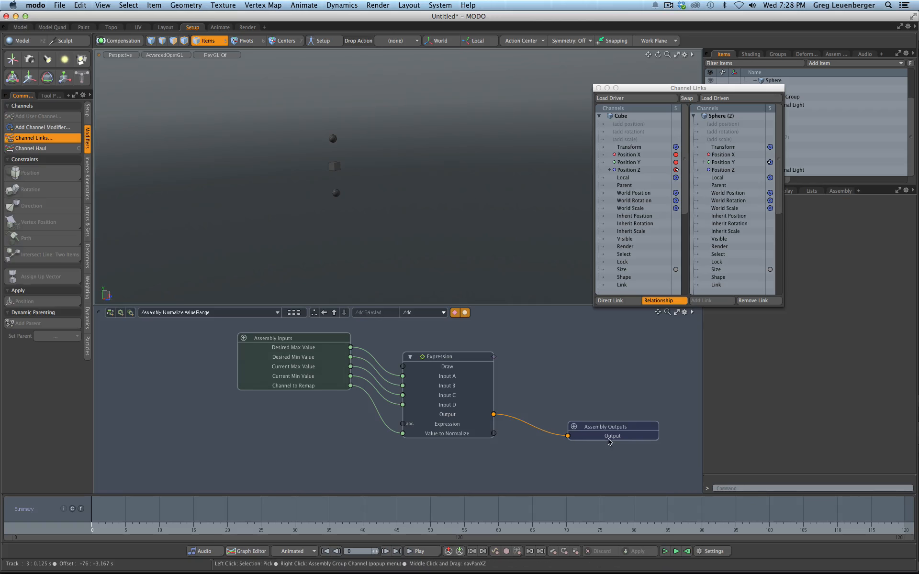
left_click_drag(606, 436, 592, 433)
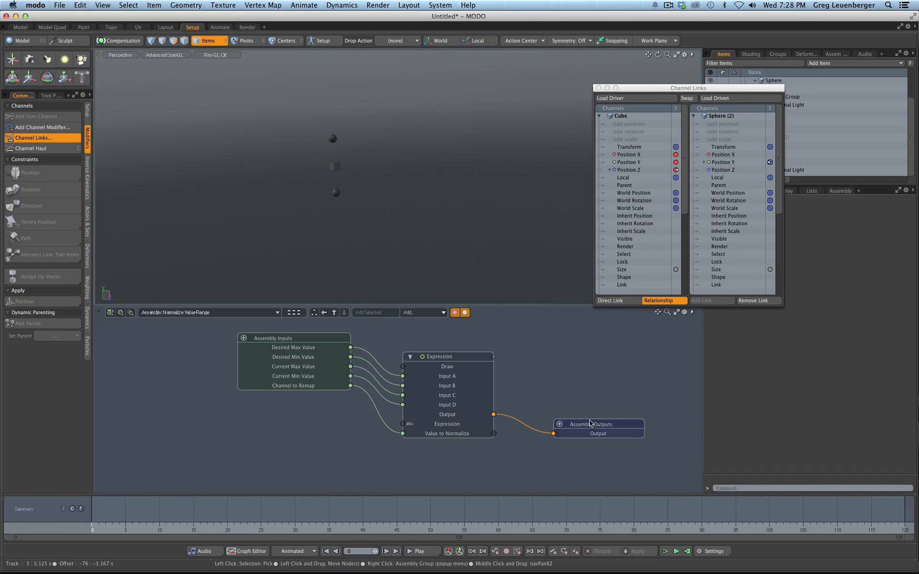
left_click(324, 313)
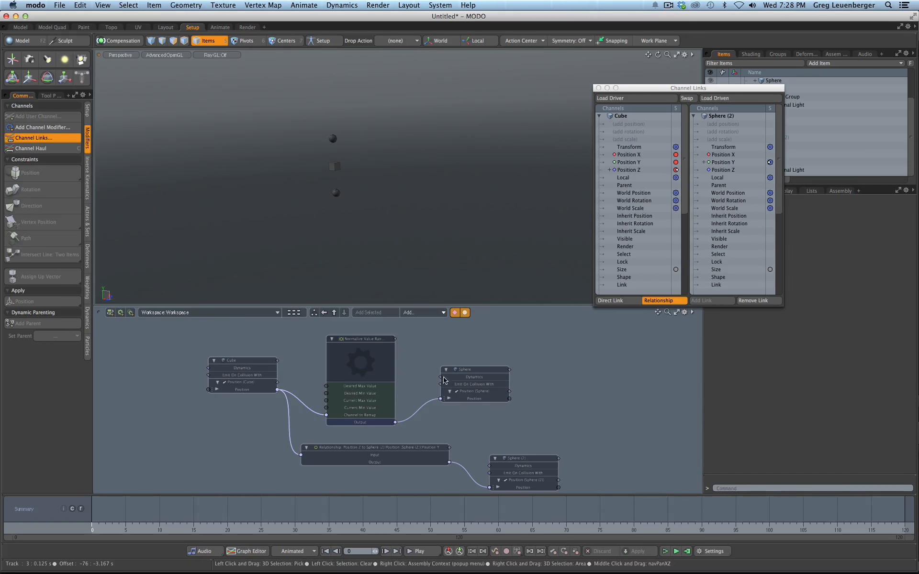
Switch to the assembly min-max blend test scene and examine the Expression node's formula inside its Normalize Value Range assembly.
double_click(752, 89)
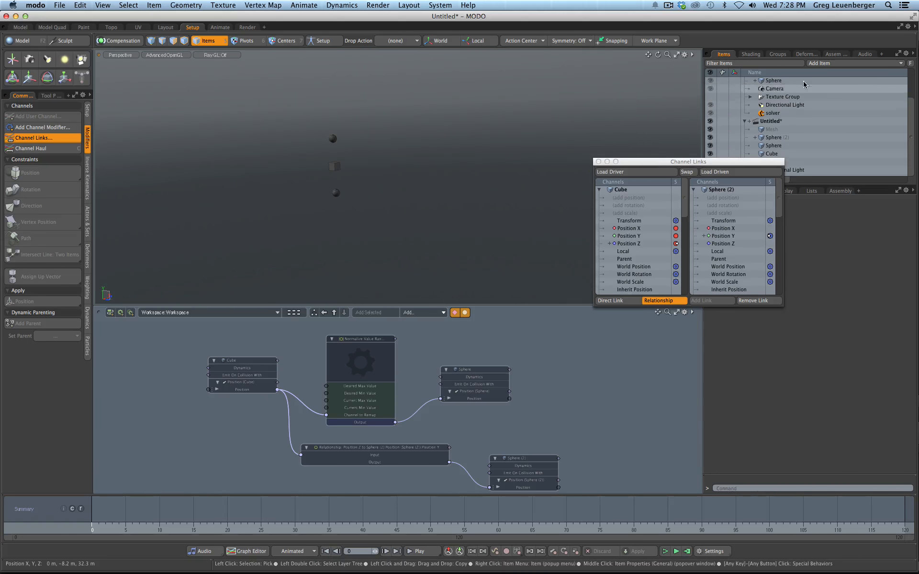
left_click(773, 81)
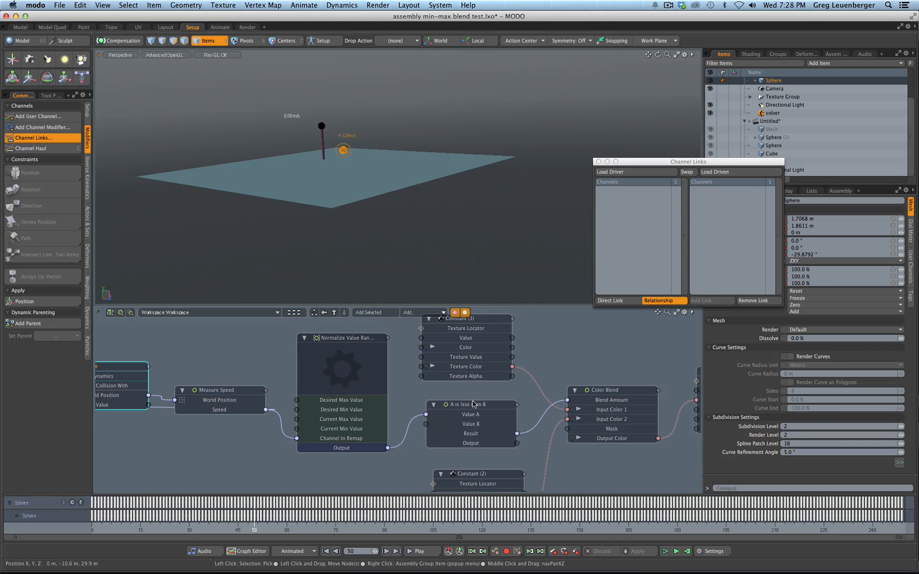
double_click(353, 368)
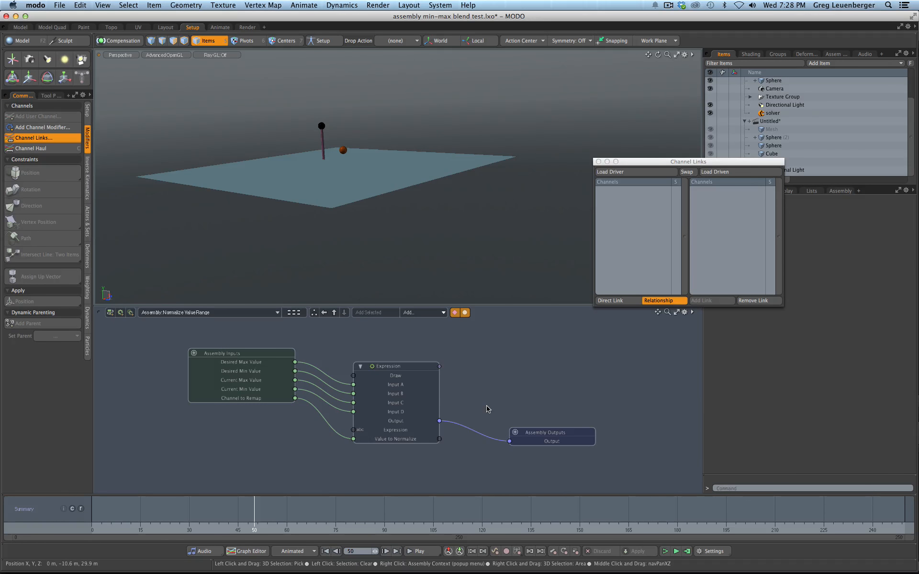
left_click(416, 375)
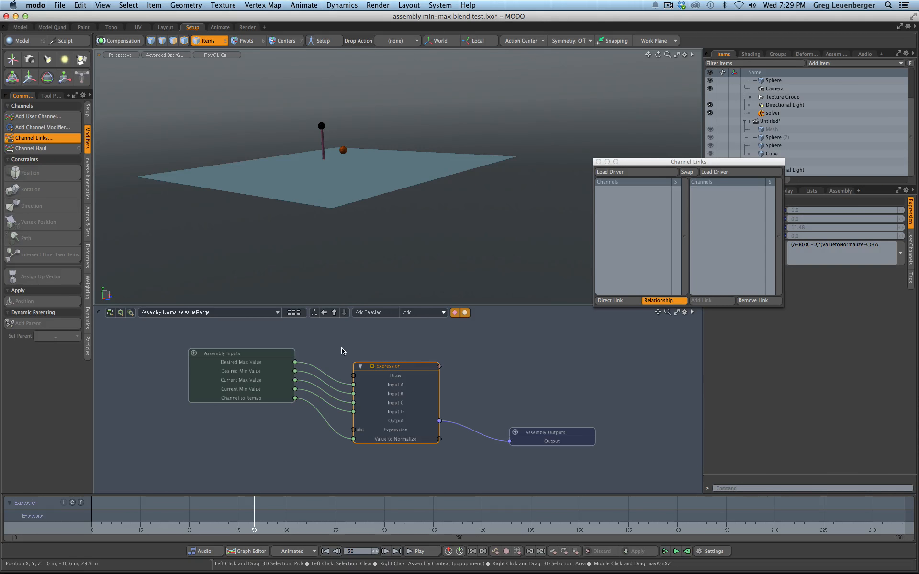
Return to the Untitled scene, shift the Normalize Value Range and relationship nodes slightly toward the Cube node, and select the relationship.
left_click(775, 121)
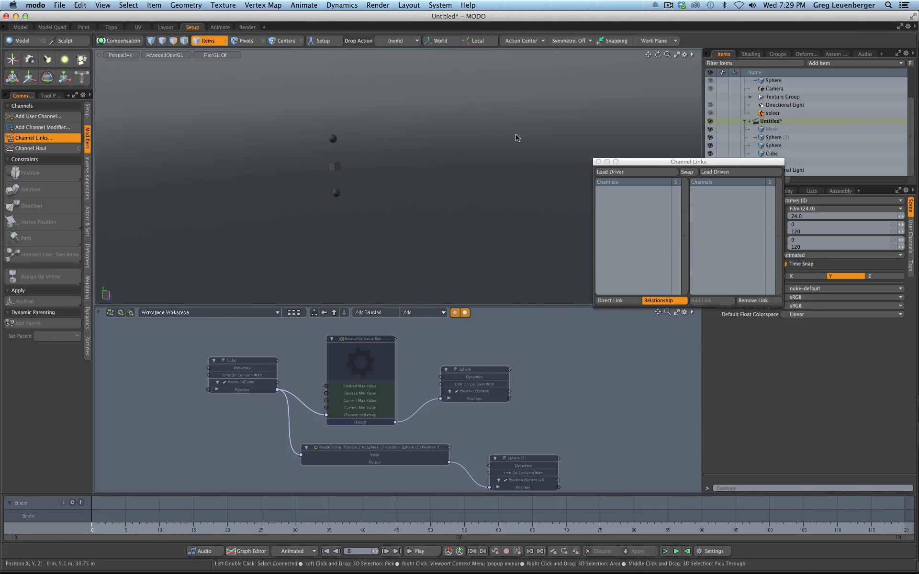
left_click_drag(367, 340, 363, 340)
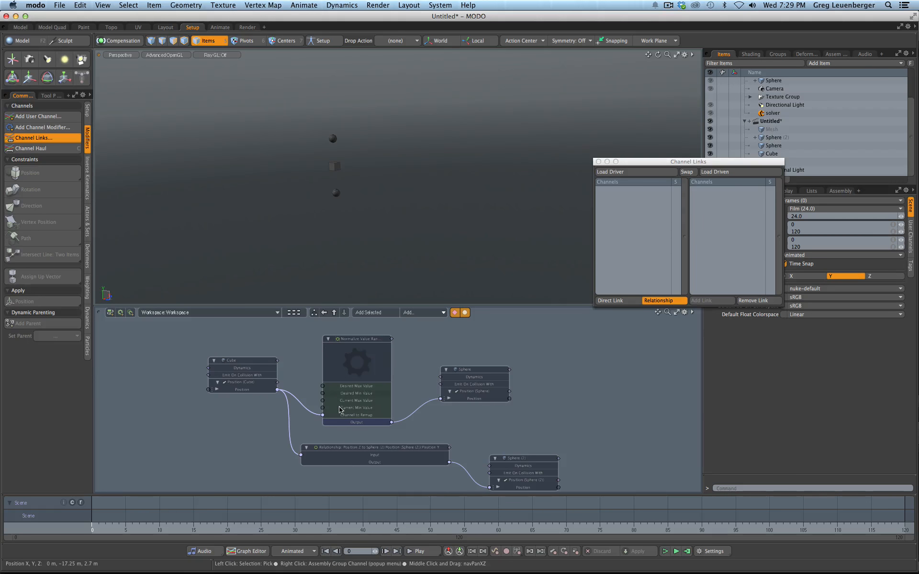
left_click_drag(376, 453, 369, 454)
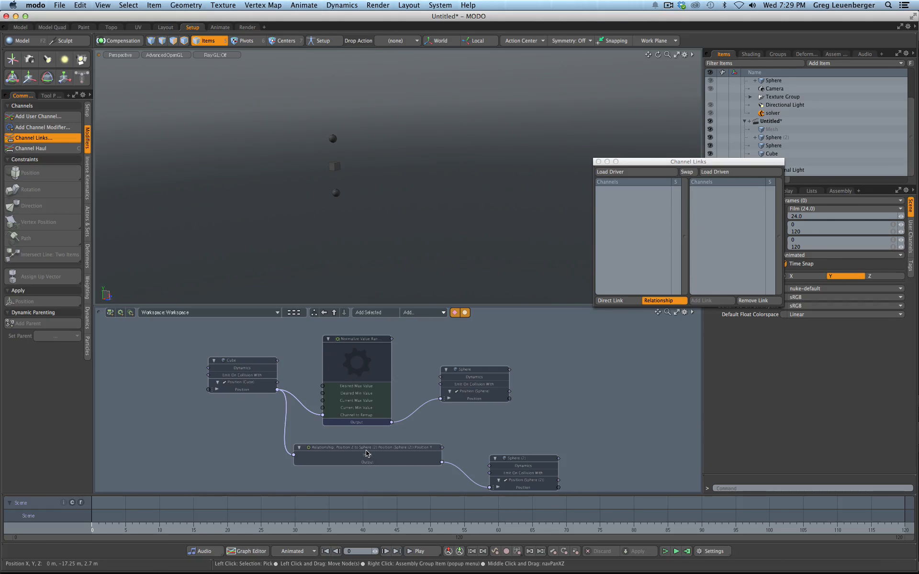
left_click(363, 460)
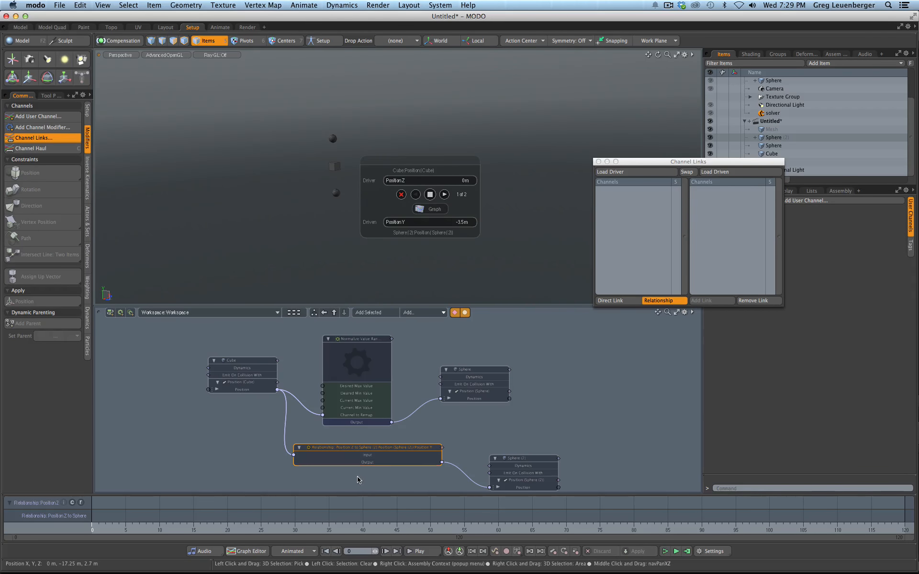
scroll(462, 429, "down", 2)
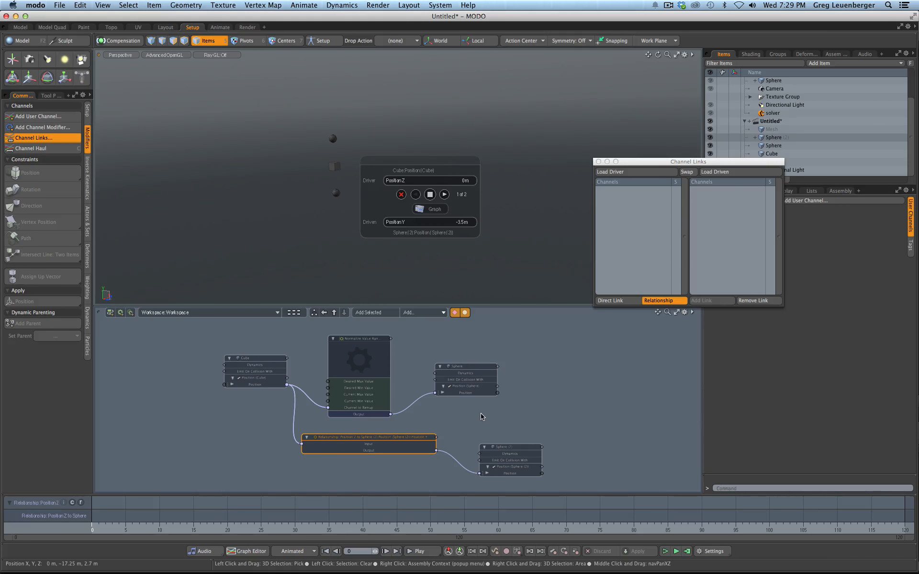